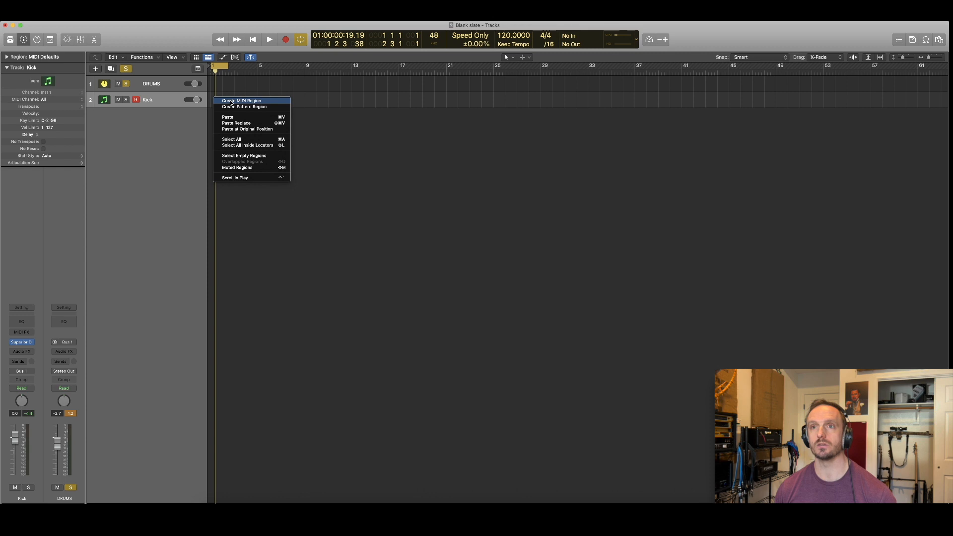
Create a MIDI region on the Kick track, extend it to four bars and open it in the Piano Roll
click(231, 101)
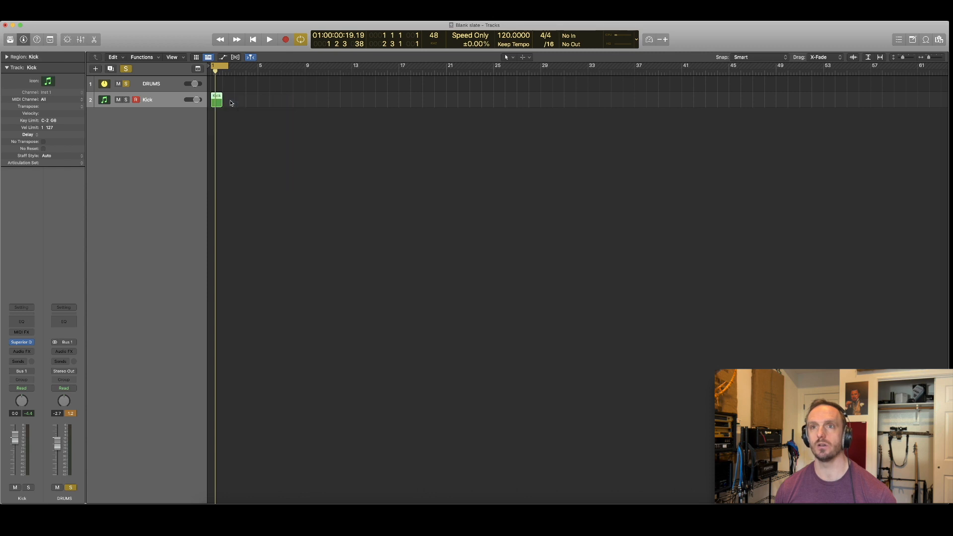
drag(219, 103, 254, 105)
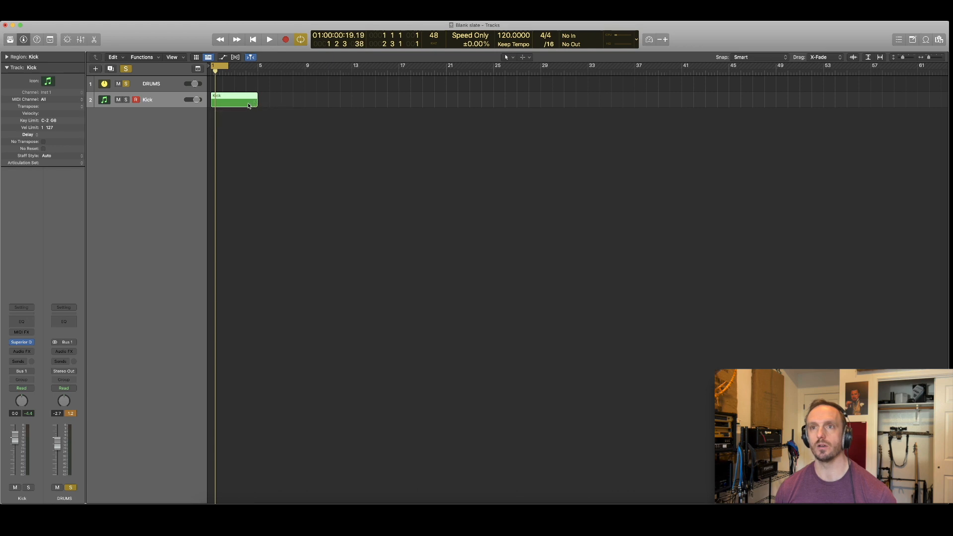
double_click(248, 102)
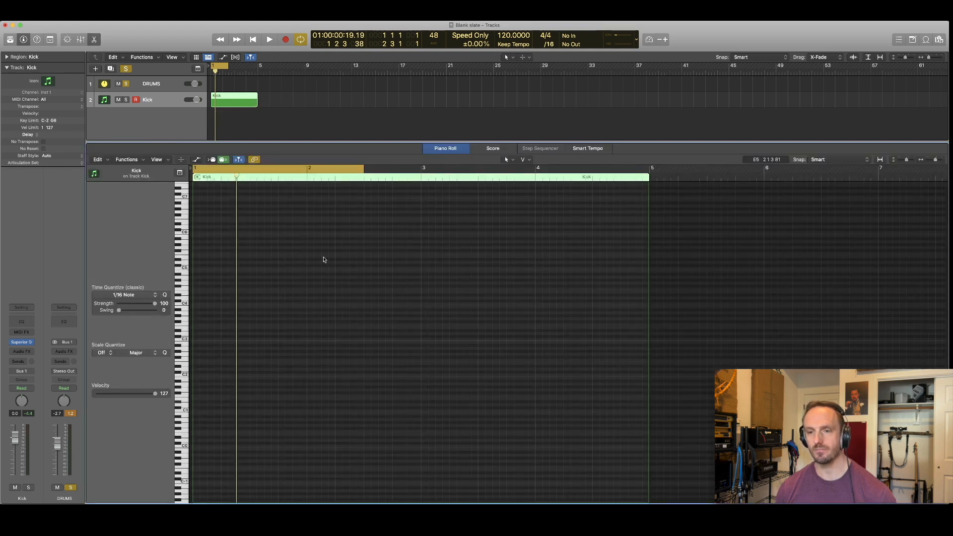
Draw C1 notes on beats 1 and 3 and D1 notes on beats 2 and 4 of bar 1, and play the pattern
key(t)
key(2)
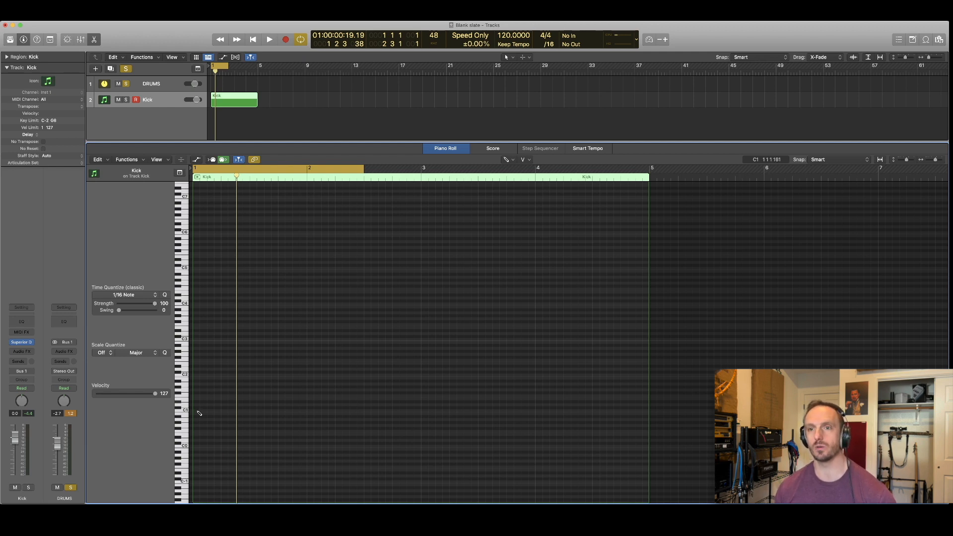
click(197, 412)
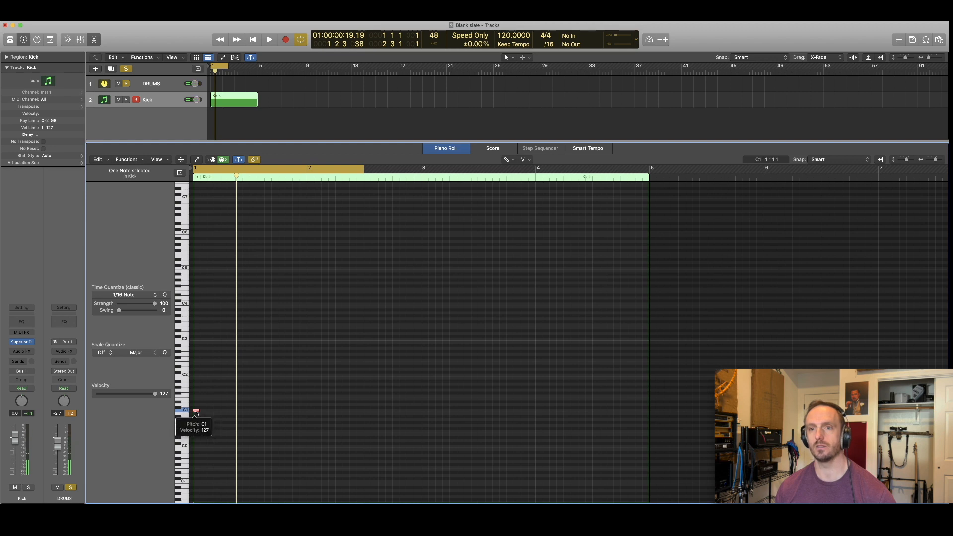
drag(225, 411, 225, 407)
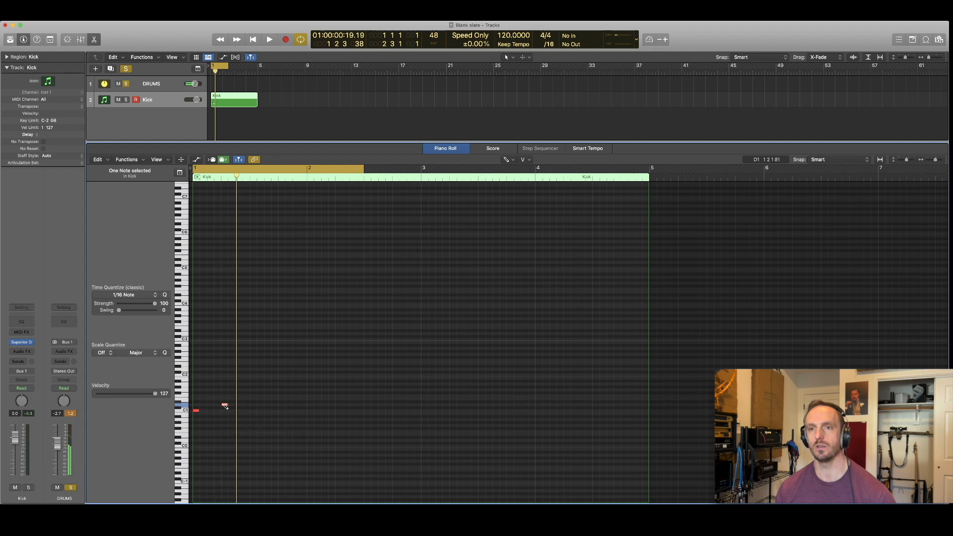
click(253, 410)
click(281, 404)
key(space)
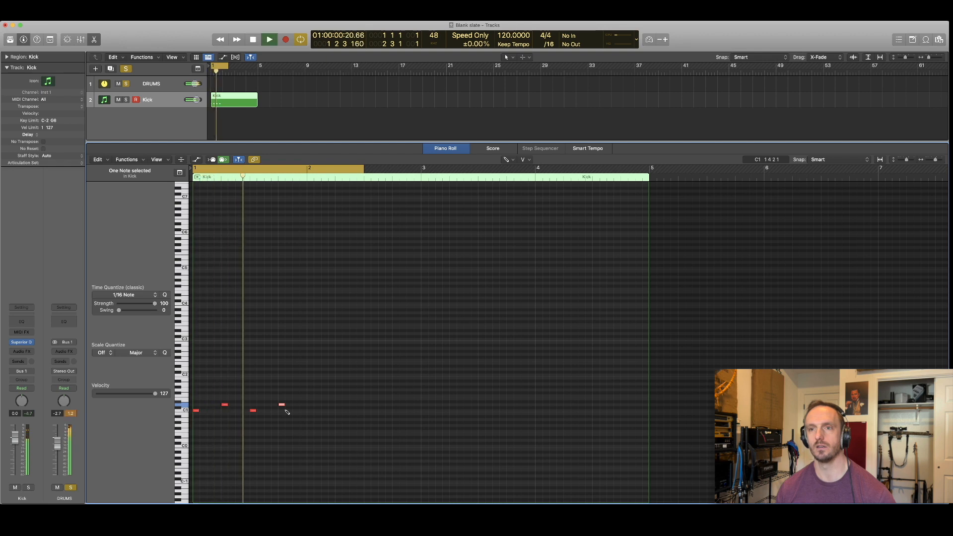
key(space)
Copy the four bar 1 notes to the start of bar 2 and play back both bars
key(t)
click(285, 409)
drag(199, 398, 314, 444)
drag(197, 414, 310, 412)
key(space)
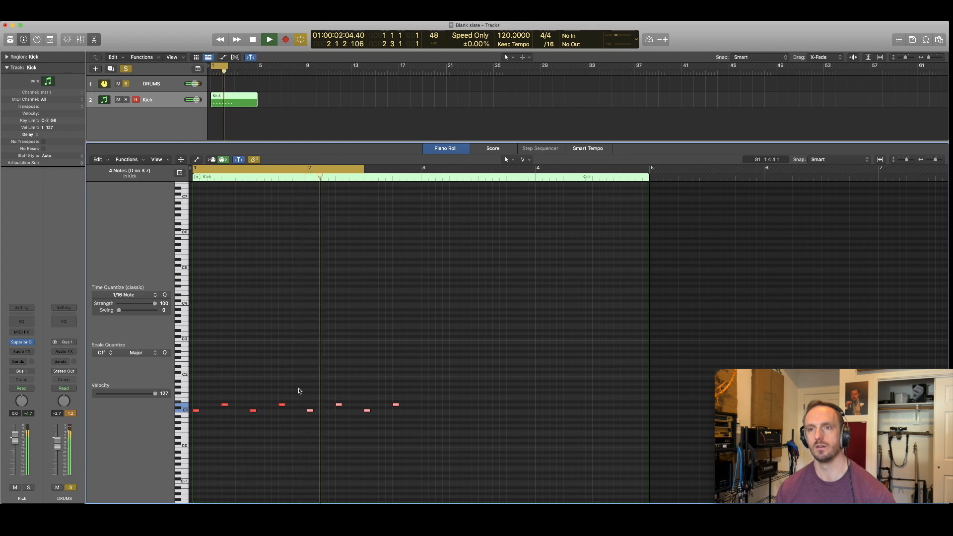
key(space)
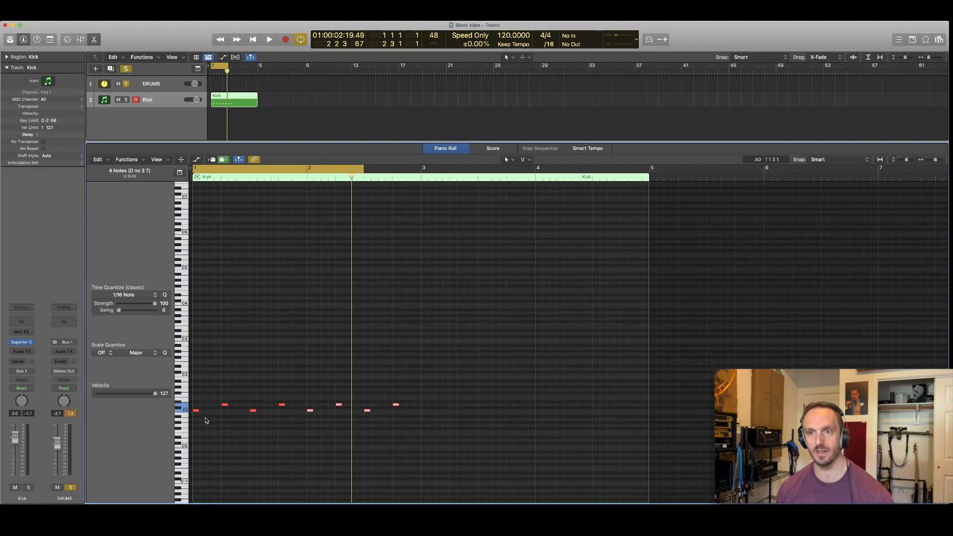
Add C-1 notes on every beat of bars 1 and 2 by drawing them and copying them across, and play the result
key(t)
key(p)
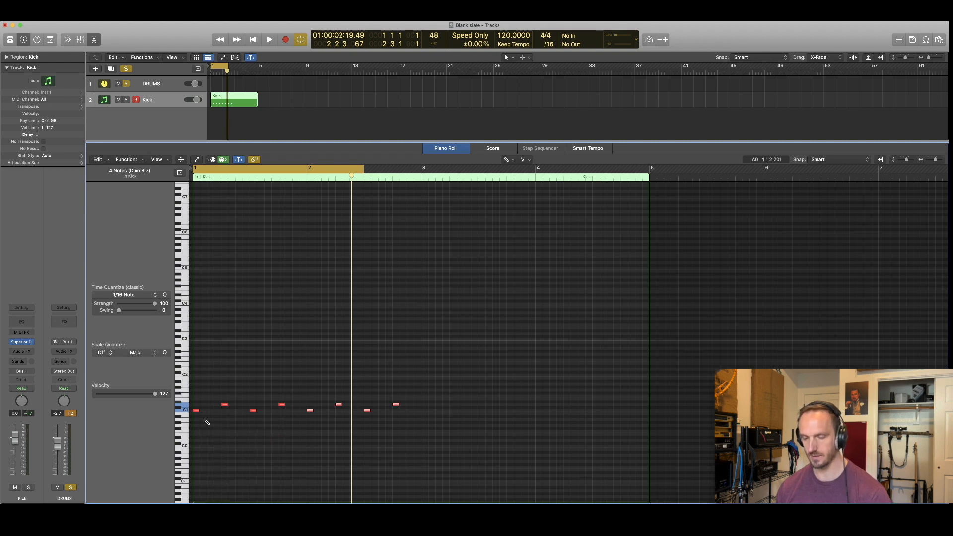
click(197, 459)
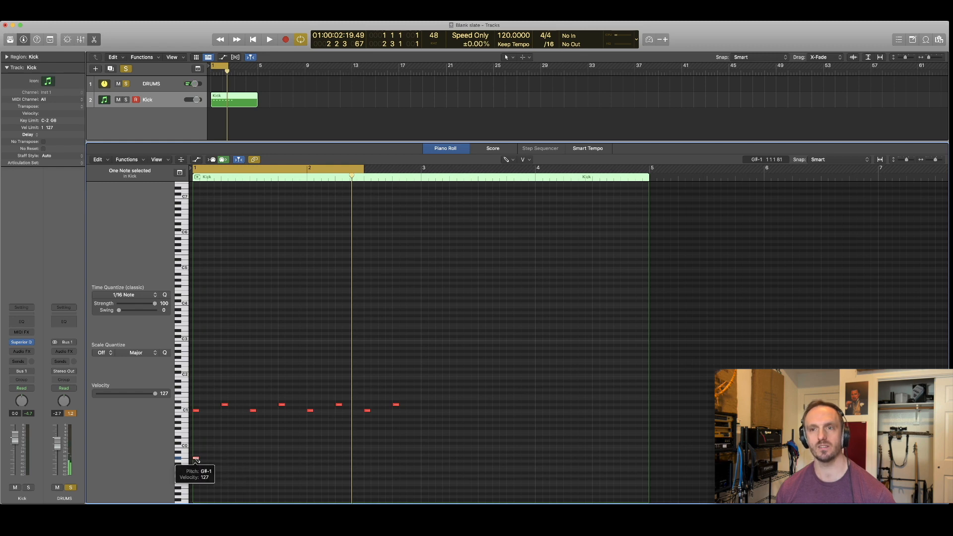
key(t)
key(t)
mouse_move(197, 459)
mouse_down()
mouse_move(196, 488)
mouse_move(282, 481)
mouse_move(194, 479)
mouse_move(310, 482)
mouse_up()
key(space)
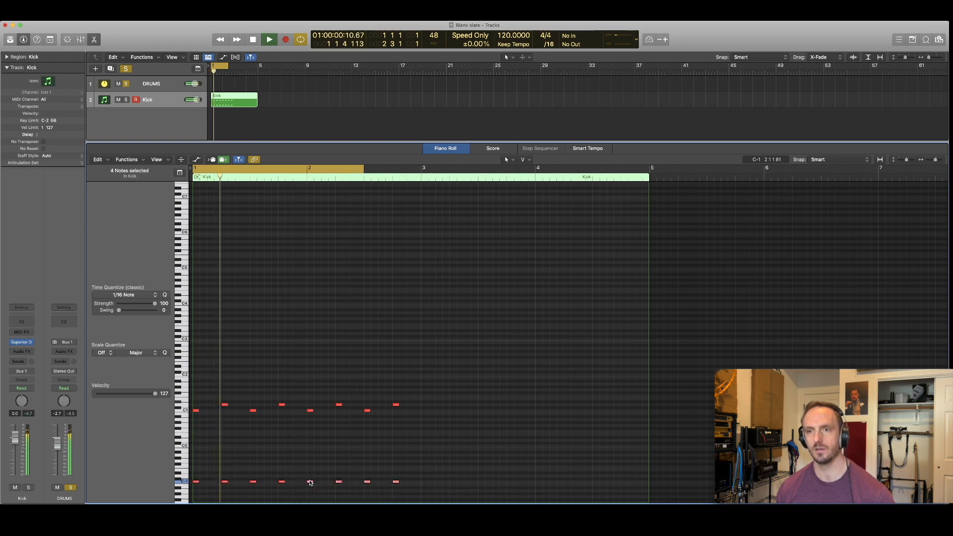
key(space)
Extend the cycle range to end at bar 3, play the two-bar loop and deselect the notes
drag(362, 169, 421, 169)
key(space)
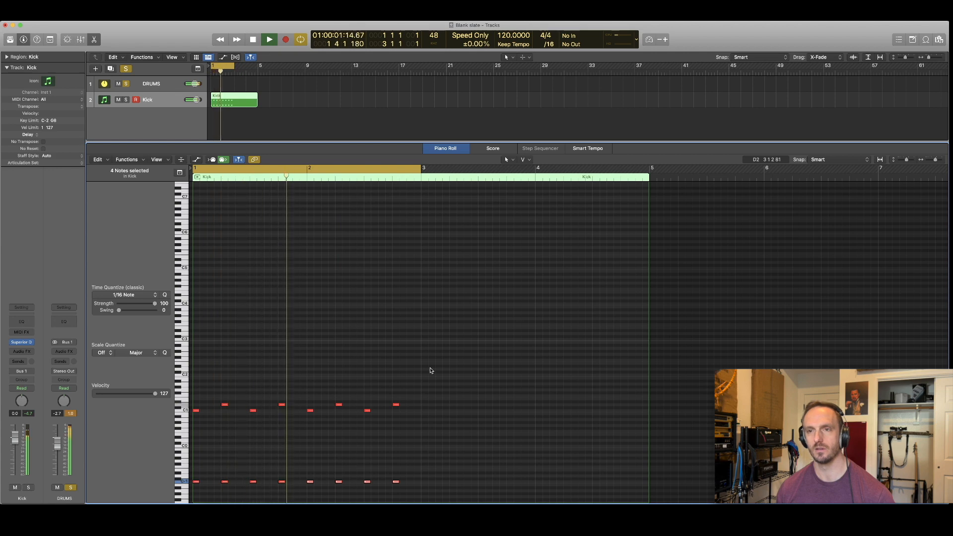
key(space)
click(213, 436)
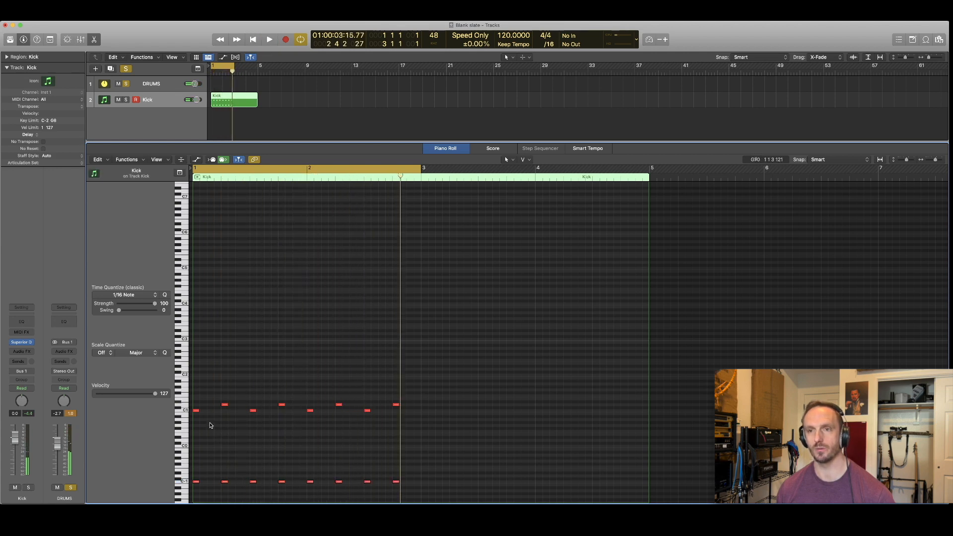
Copy the C1 note on beat 3 an eighth note later in both bars and play back the loop
mouse_move(195, 413)
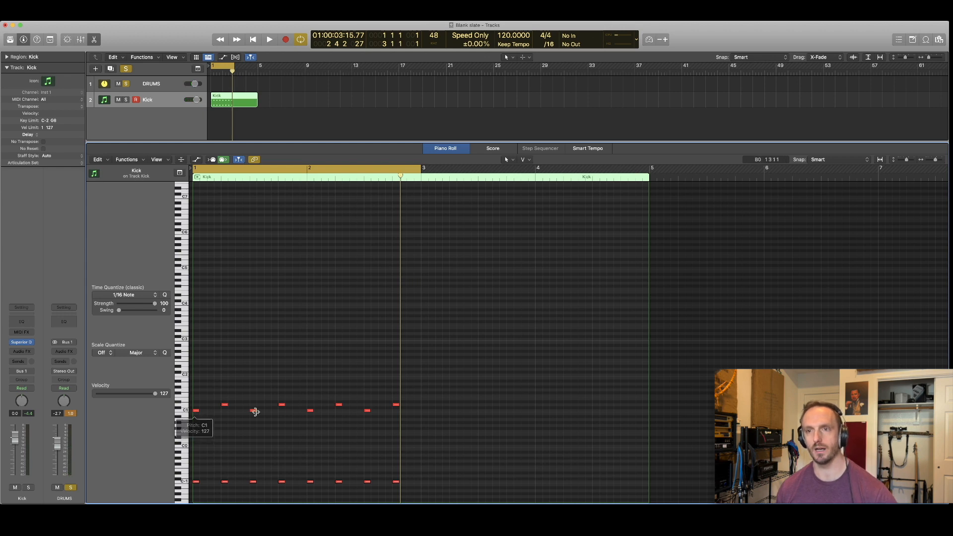
drag(254, 414, 268, 413)
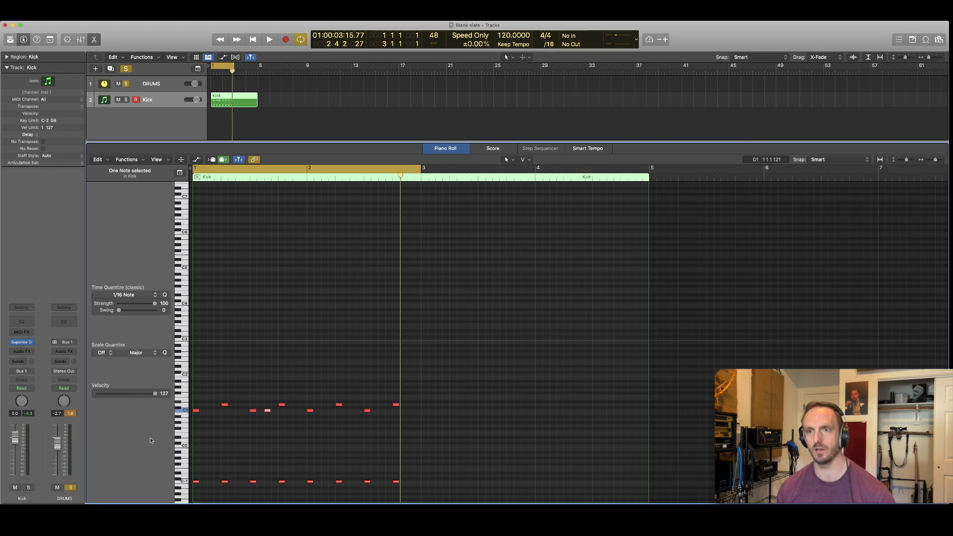
drag(369, 412, 382, 413)
key(space)
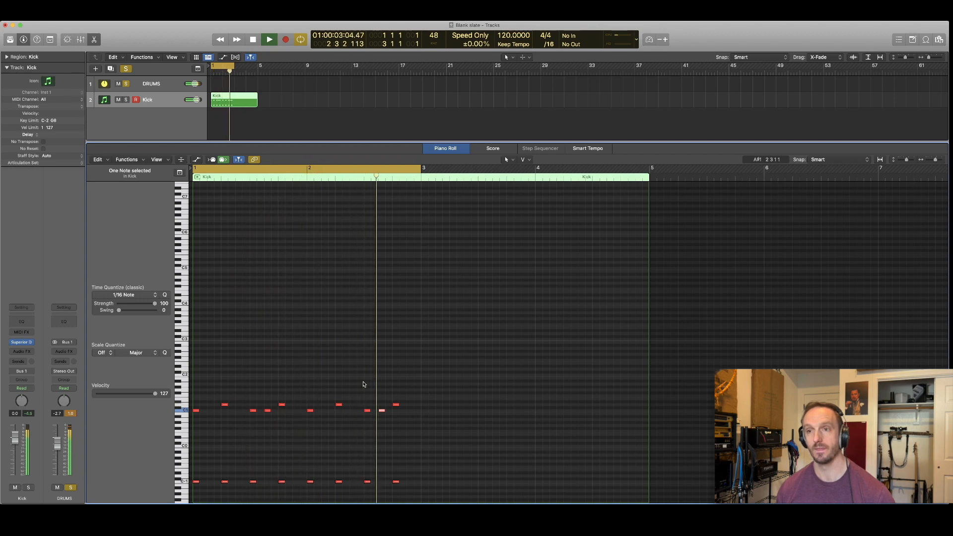
key(space)
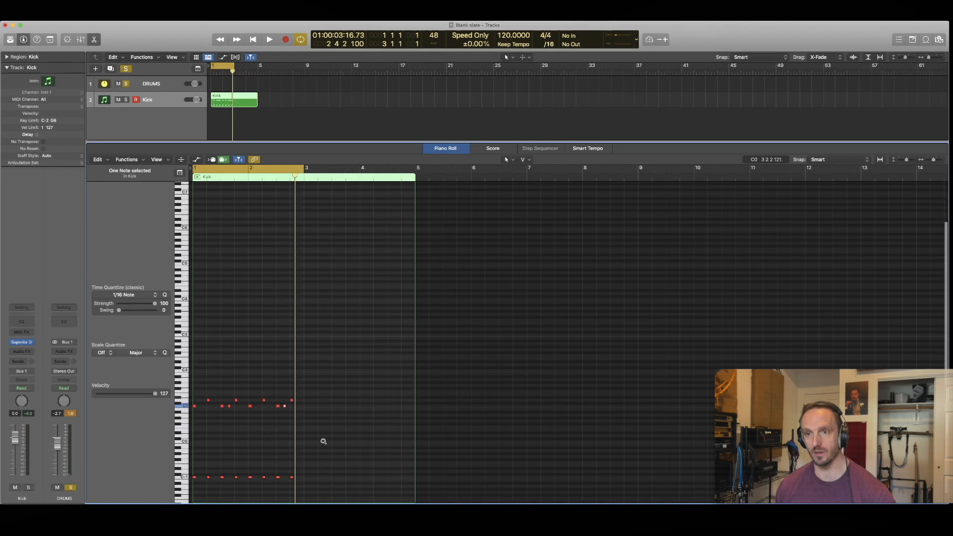
Try moving the two extra C1 notes to an eighth note before beat 3 in each bar and play the loop
scroll(323, 440, up, 5)
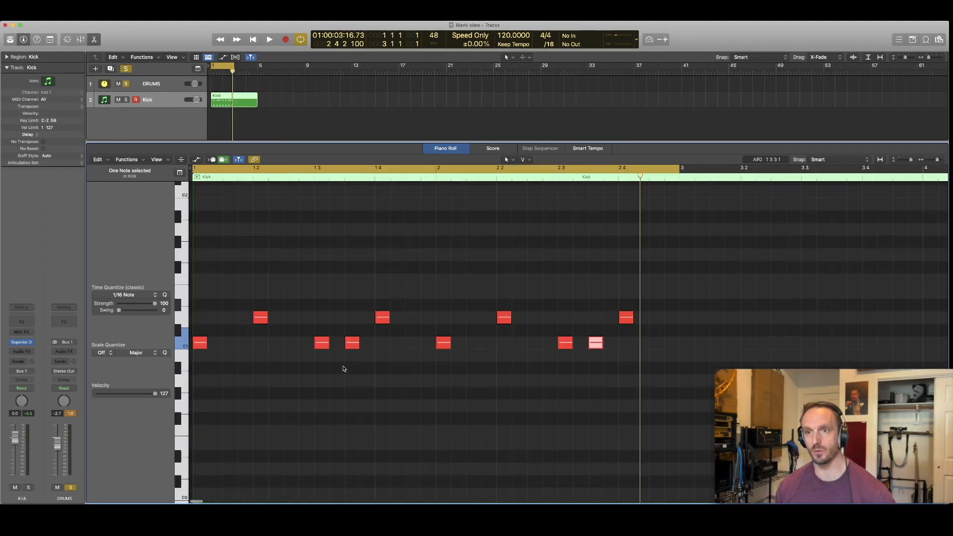
scroll(335, 398, down, 5)
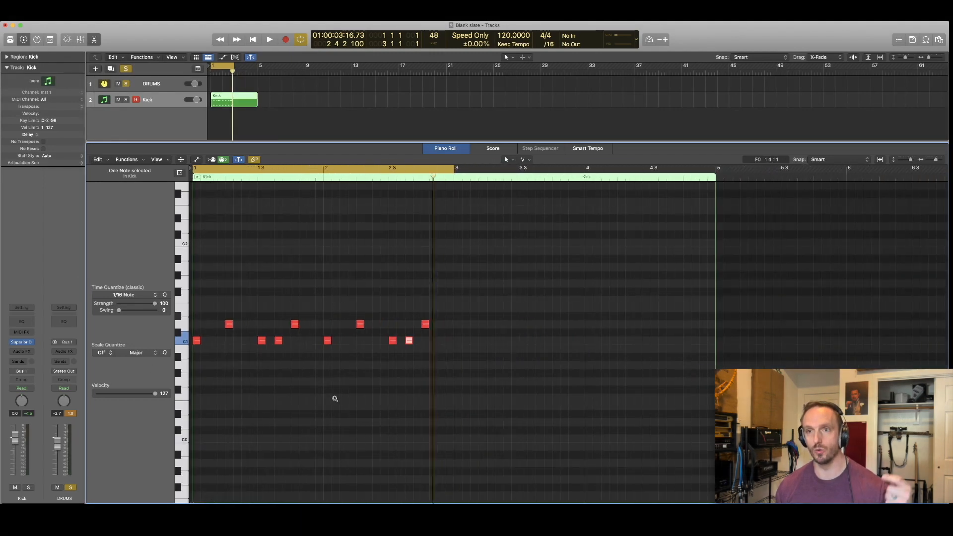
scroll(278, 350, left, 1)
shift+click(279, 341)
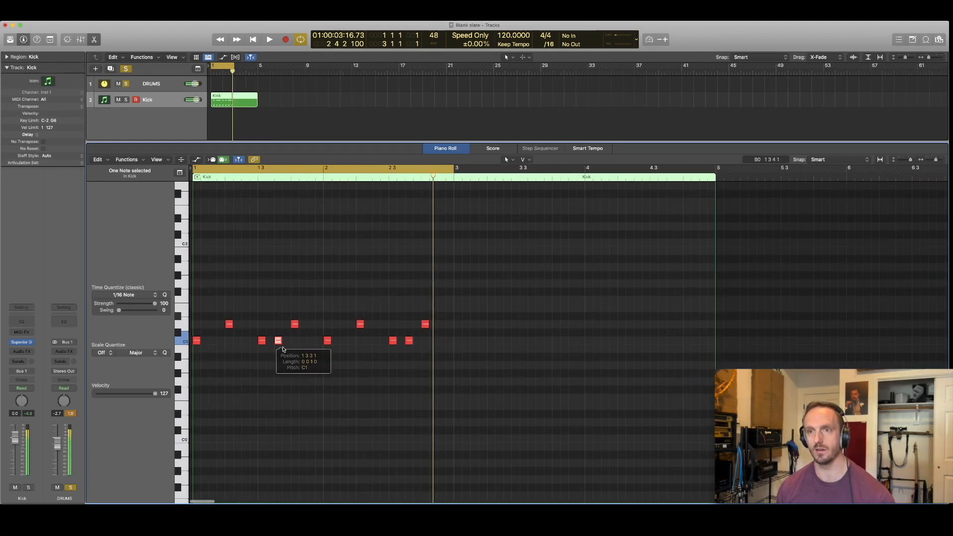
drag(276, 341, 250, 375)
key(space)
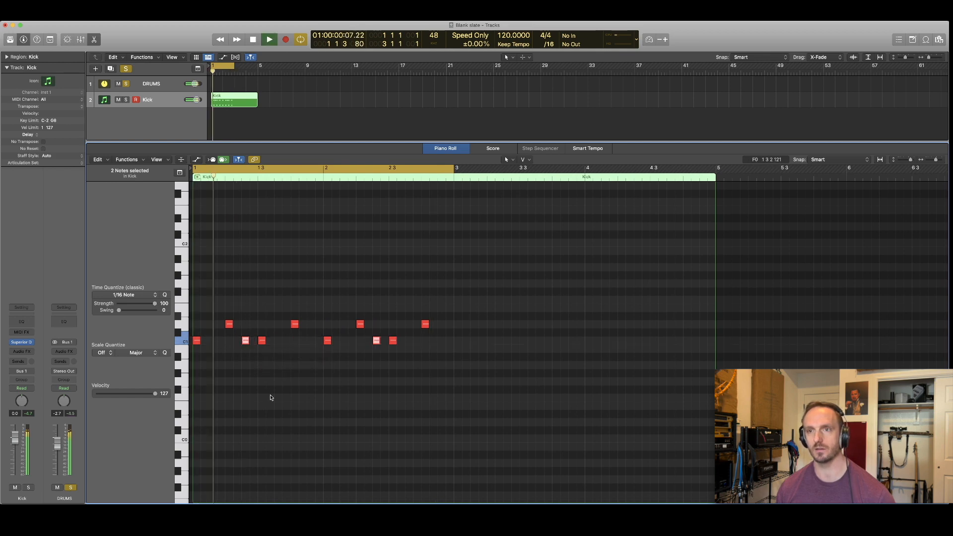
scroll(272, 398, down, 5)
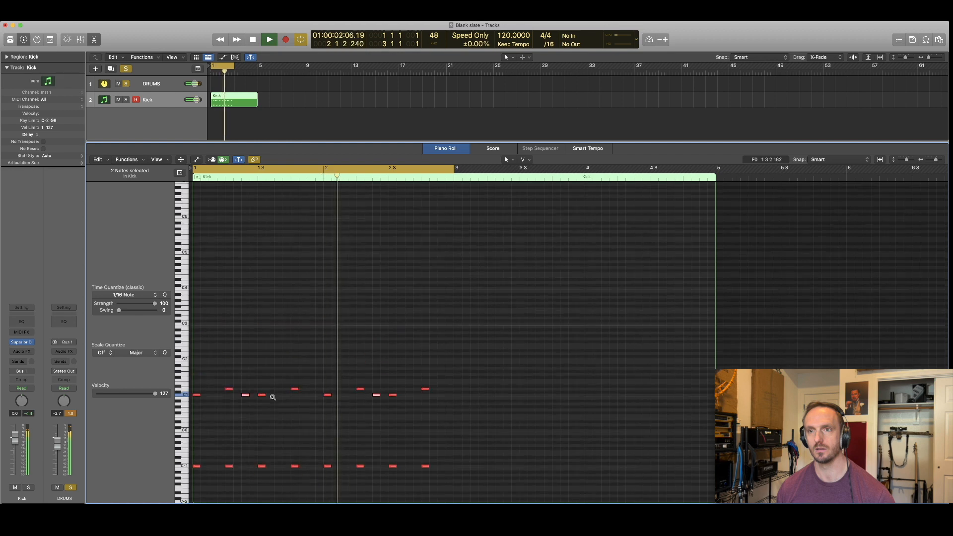
scroll(272, 398, left, 4)
key(space)
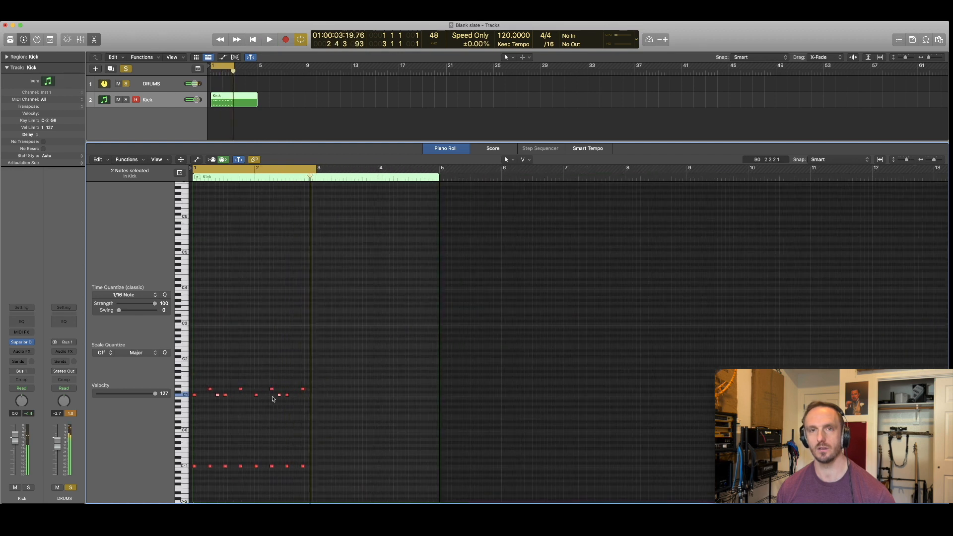
Undo the move of the two extra C1 notes and play the loop again
key(space)
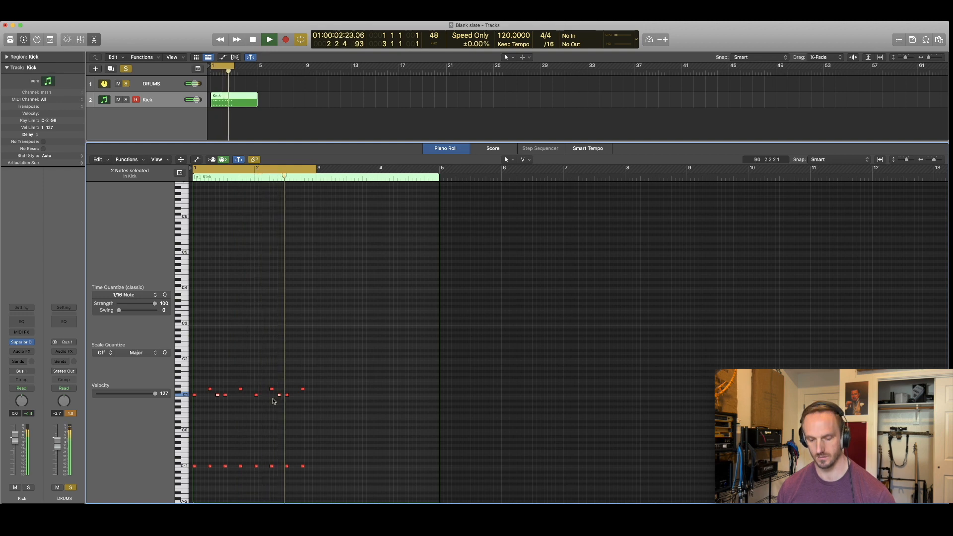
key(space)
key(space)
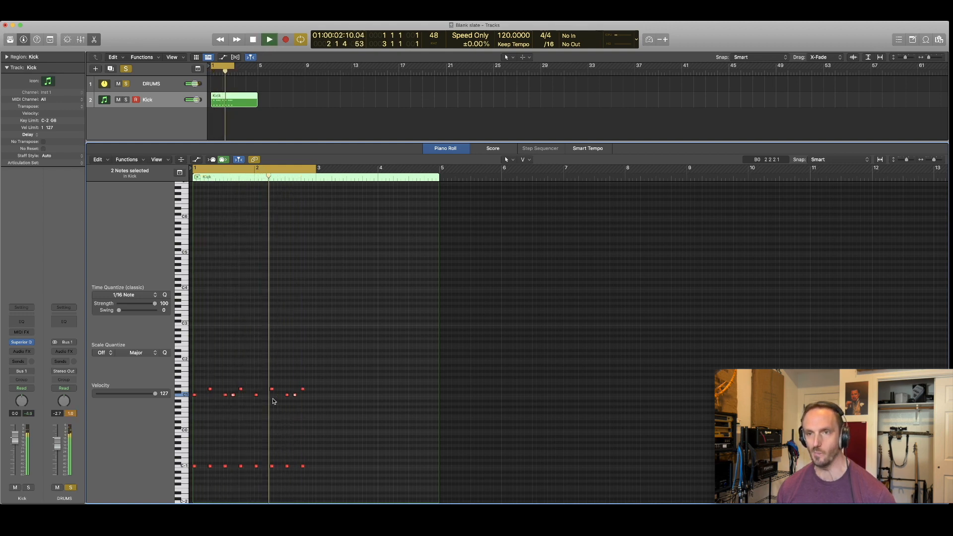
key(space)
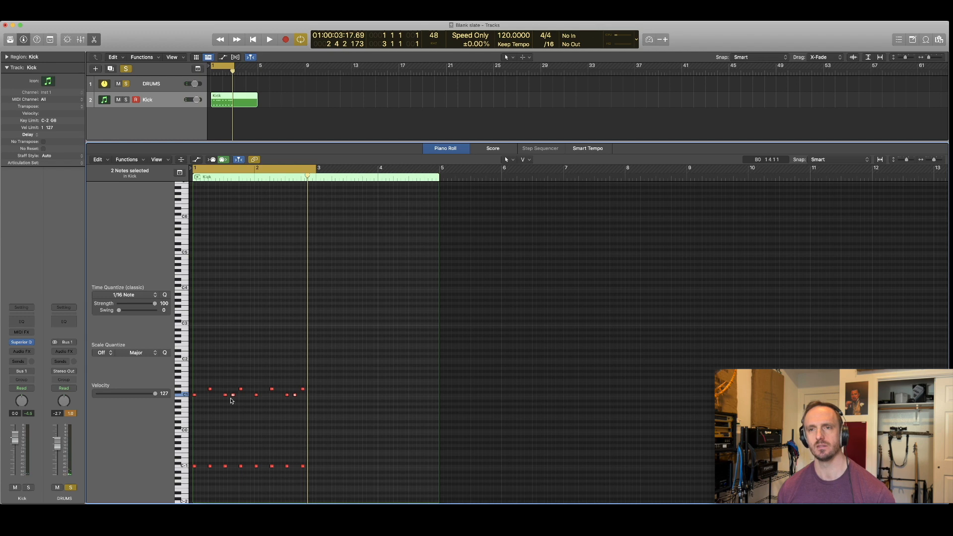
Delete all the C1 notes after the first one in the two-bar pattern
key(super+Right)
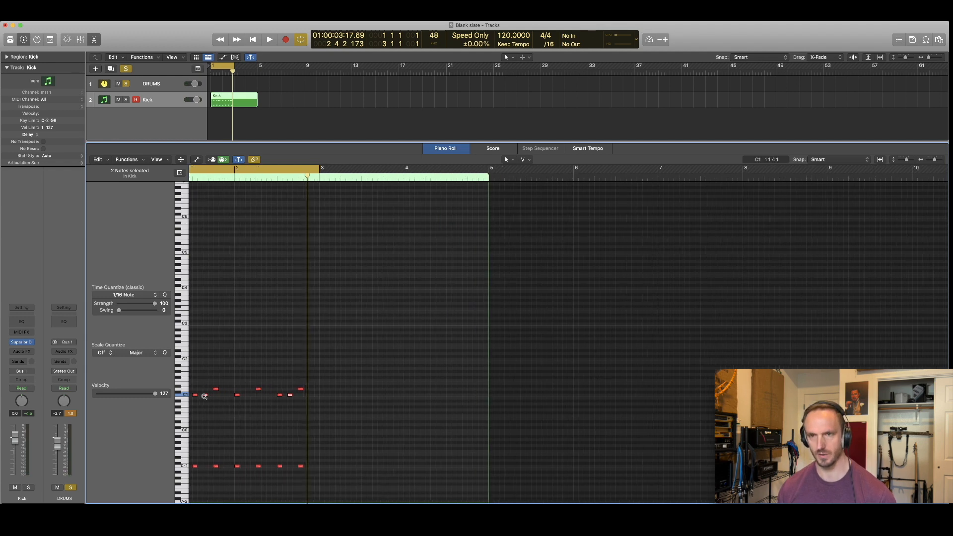
scroll(204, 398, left, 3)
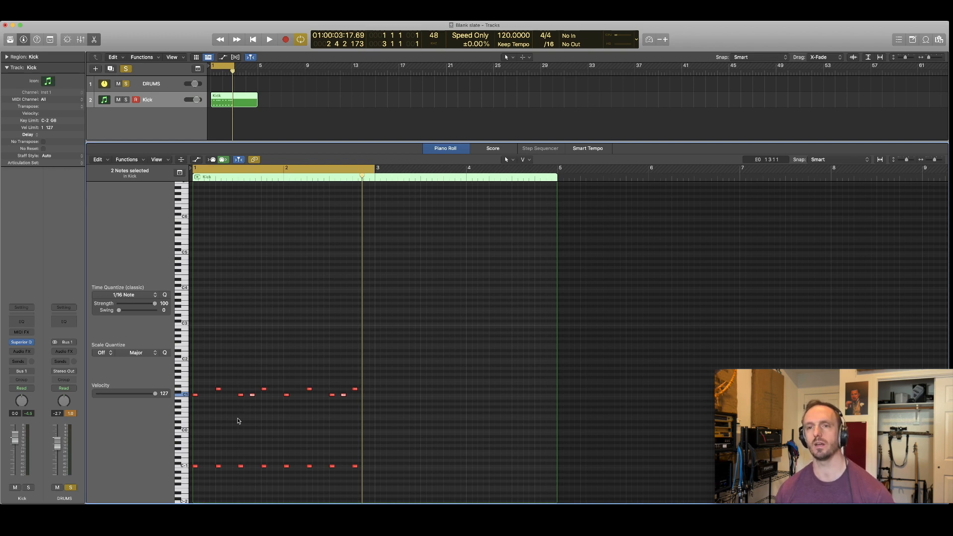
scroll(234, 405, up, 6)
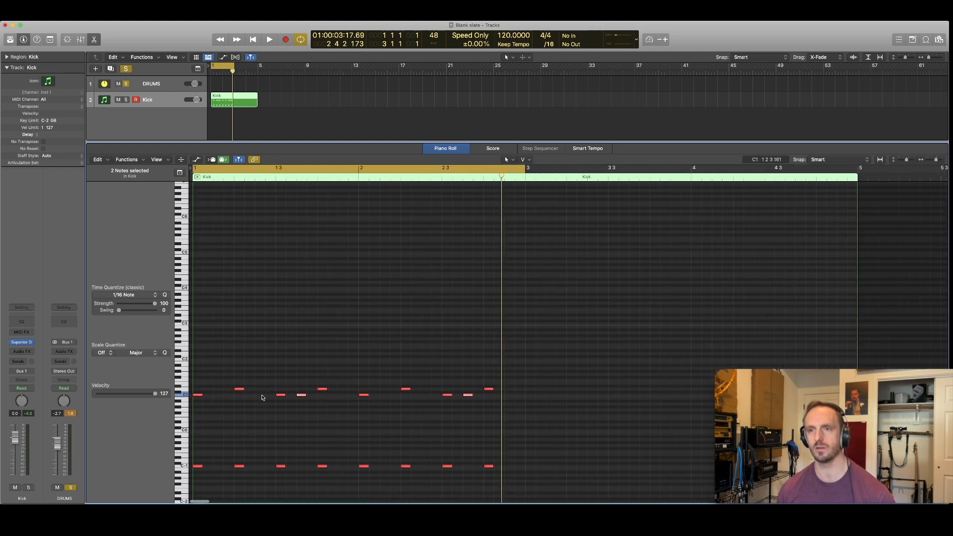
drag(263, 397, 484, 390)
key(Delete)
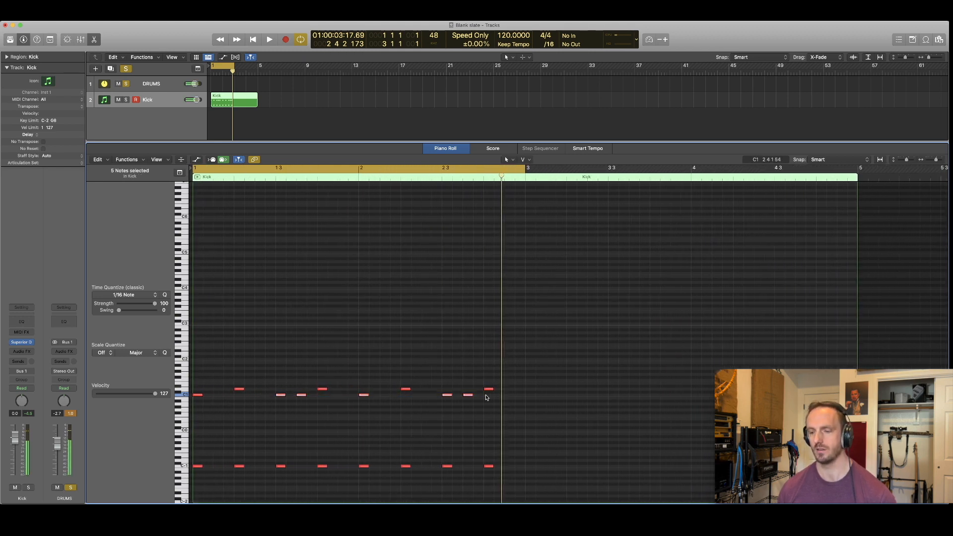
Rearrange the pattern with C1 notes on every beat and D1 notes on every offbeat eighth, and play it
scroll(220, 400, left, 2)
drag(228, 384, 586, 396)
drag(239, 389, 281, 397)
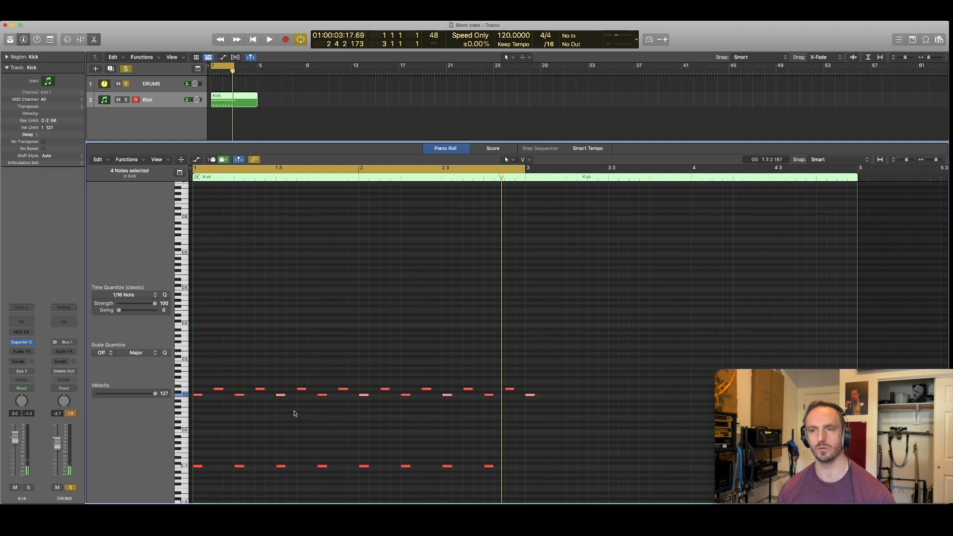
key(space)
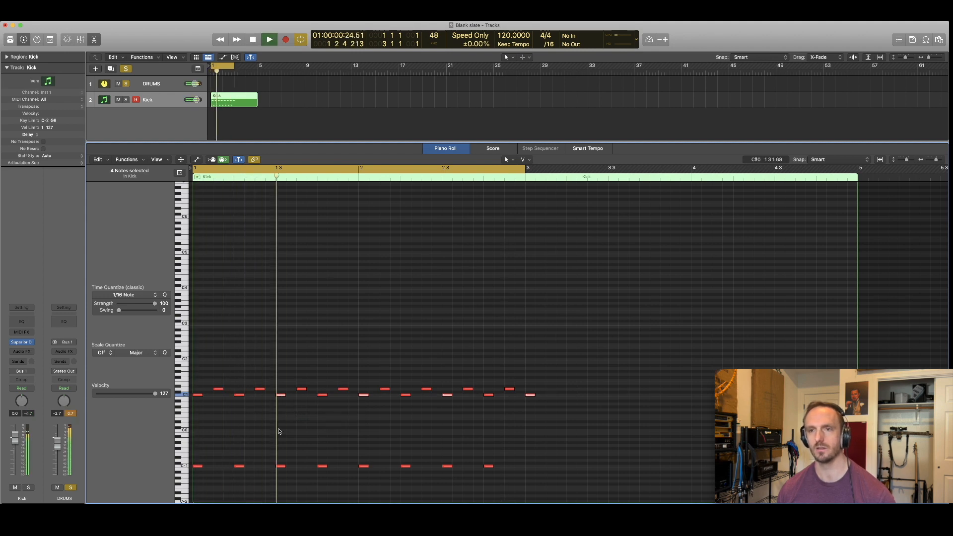
key(space)
Copy the eight C-1 notes an eighth note later to fill the offbeats, and play the loop
drag(194, 458, 506, 478)
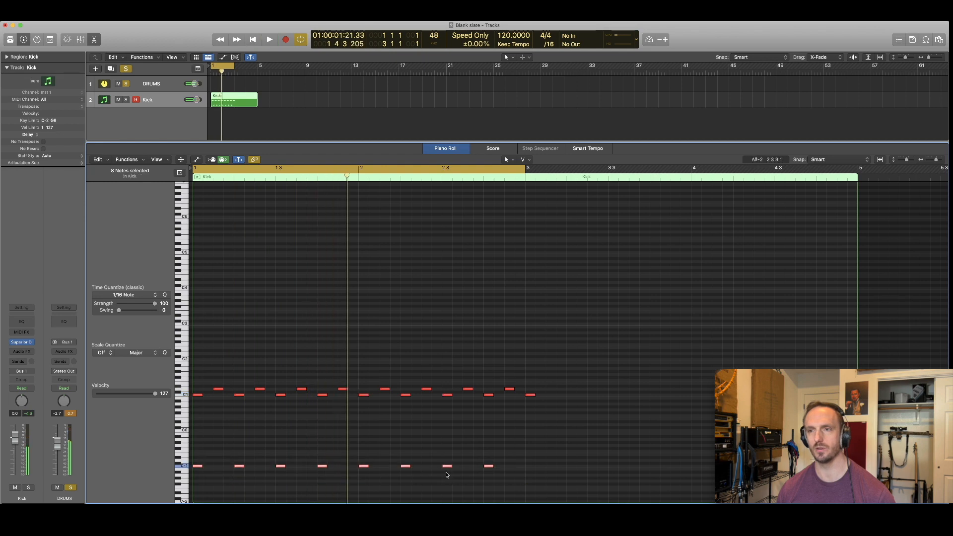
drag(198, 467, 218, 467)
key(space)
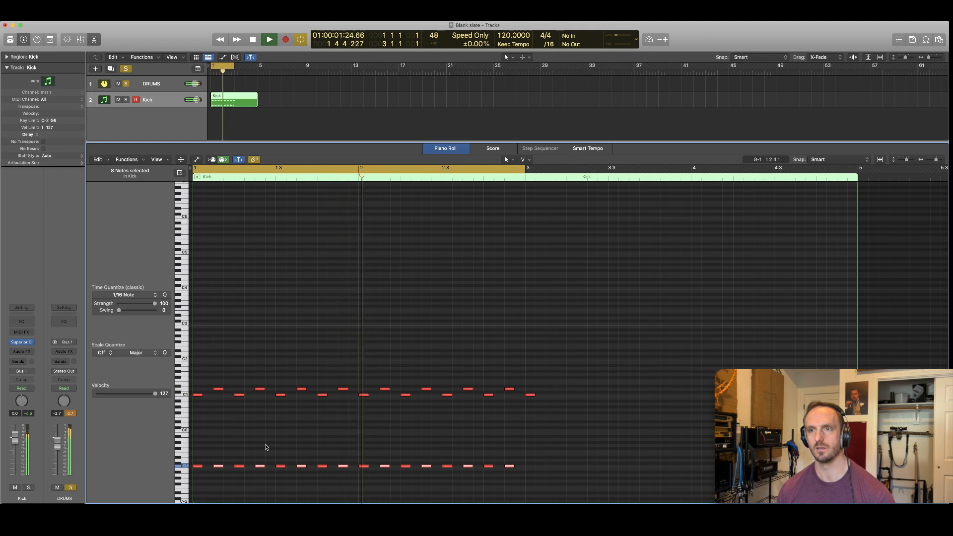
Play the two-bar loop again to hear C-1 notes on every eighth
key(space)
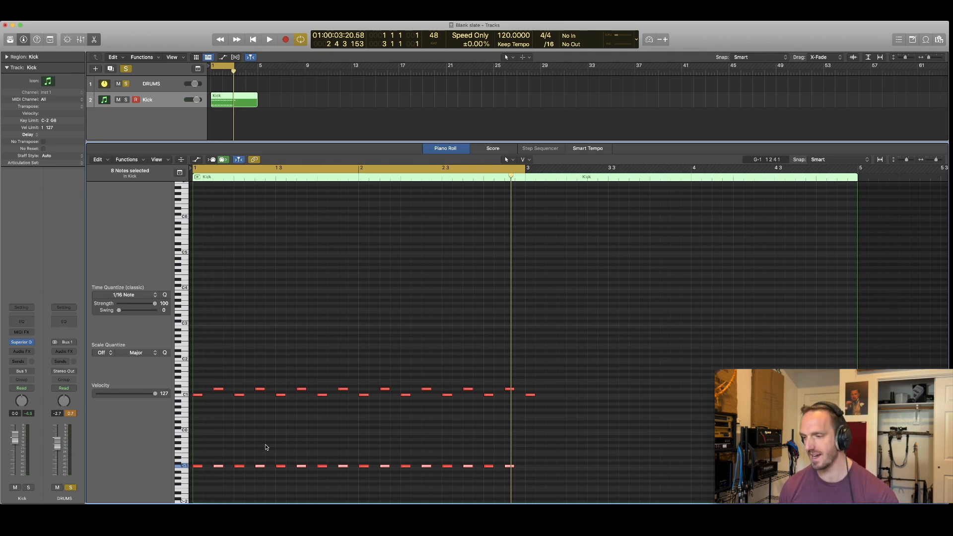
key(space)
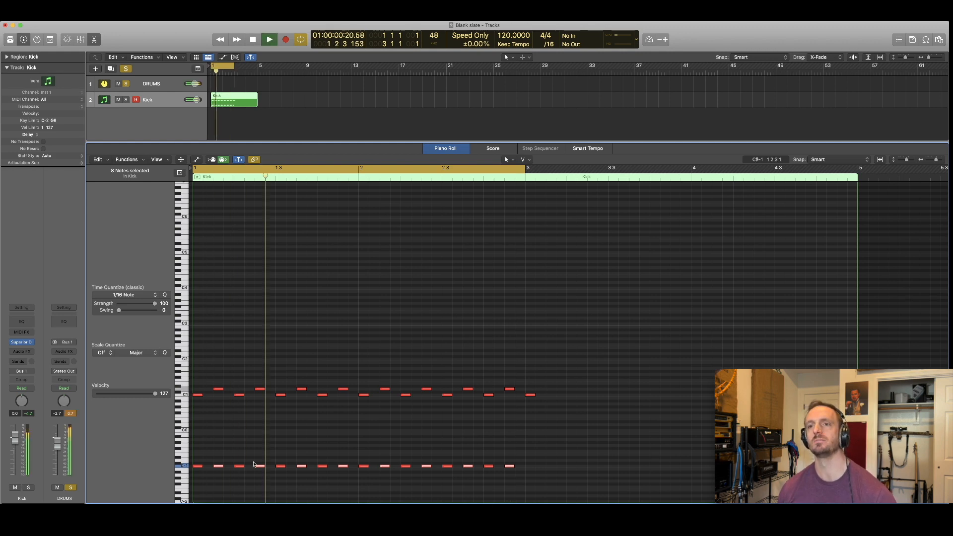
key(space)
Replace the C1 notes with continuous sixteenth notes on C1 across both bars and play the loop
key(super+Left)
key(super+Right)
key(super+Right)
scroll(371, 438, left, 10)
scroll(371, 438, down, 5)
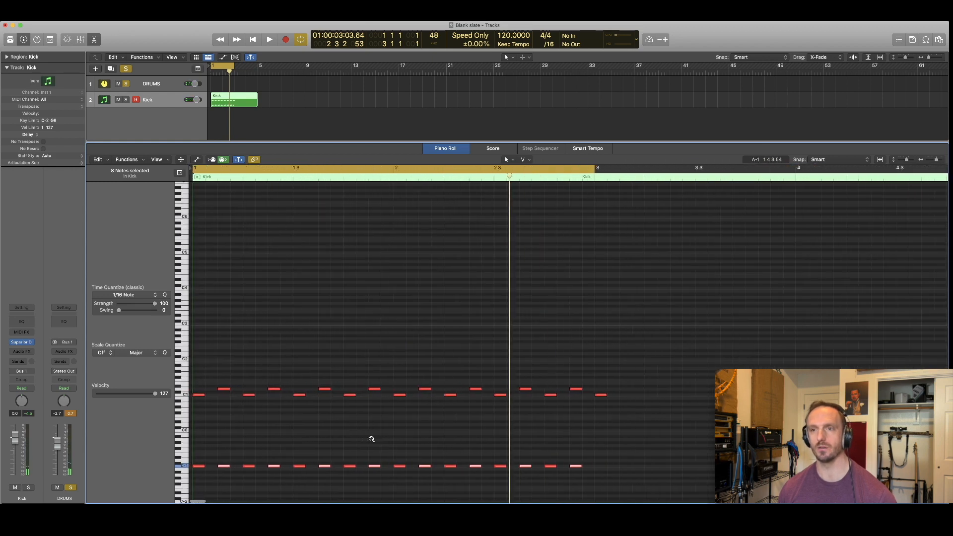
drag(614, 393, 344, 400)
drag(586, 373, 233, 400)
key(Delete)
key(space)
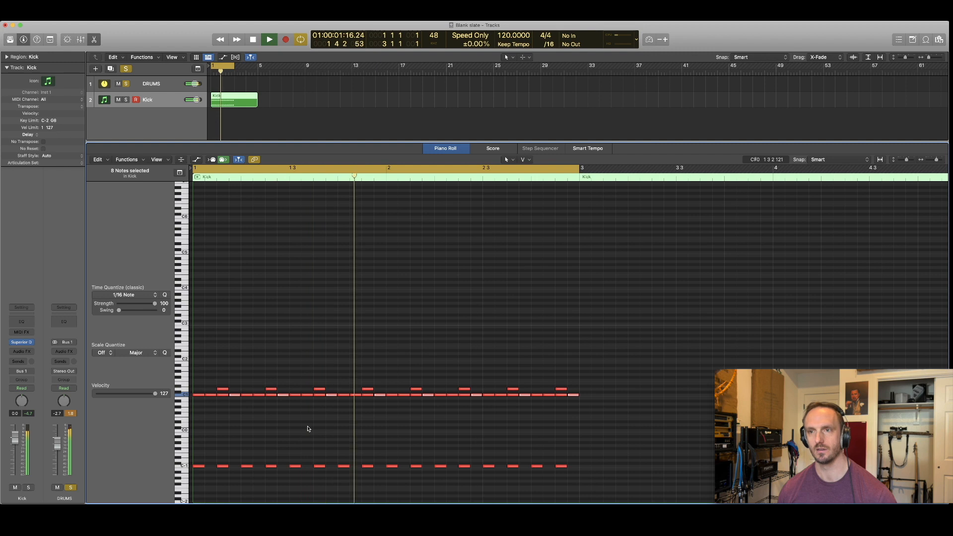
key(space)
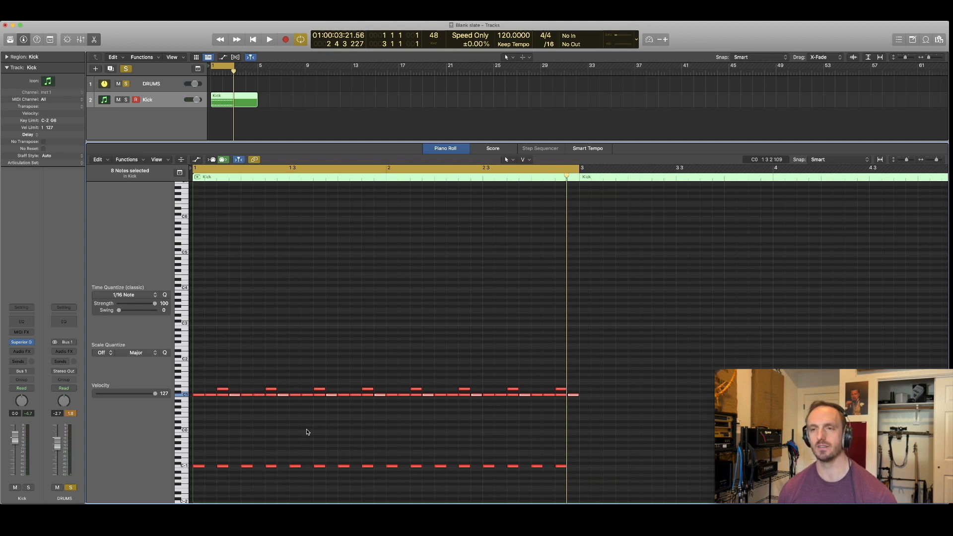
key(space)
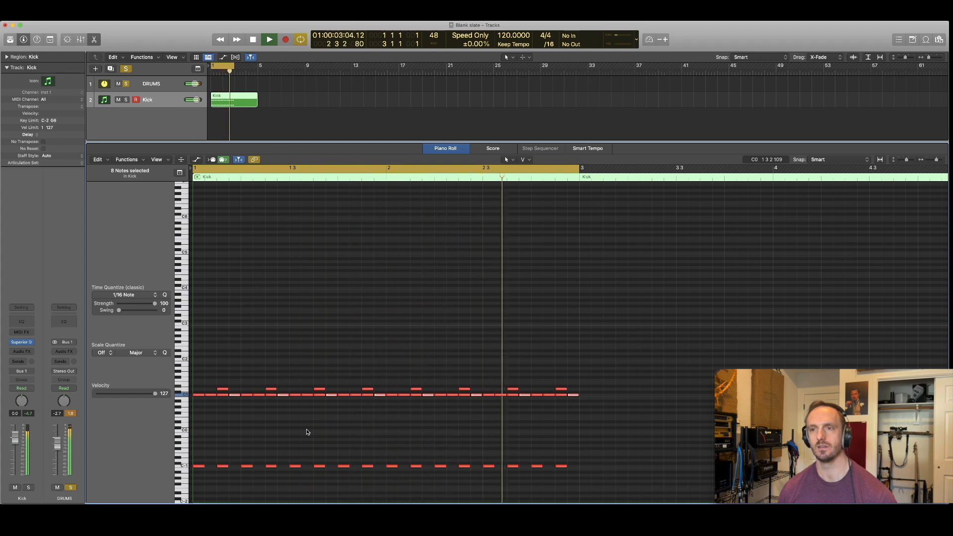
key(space)
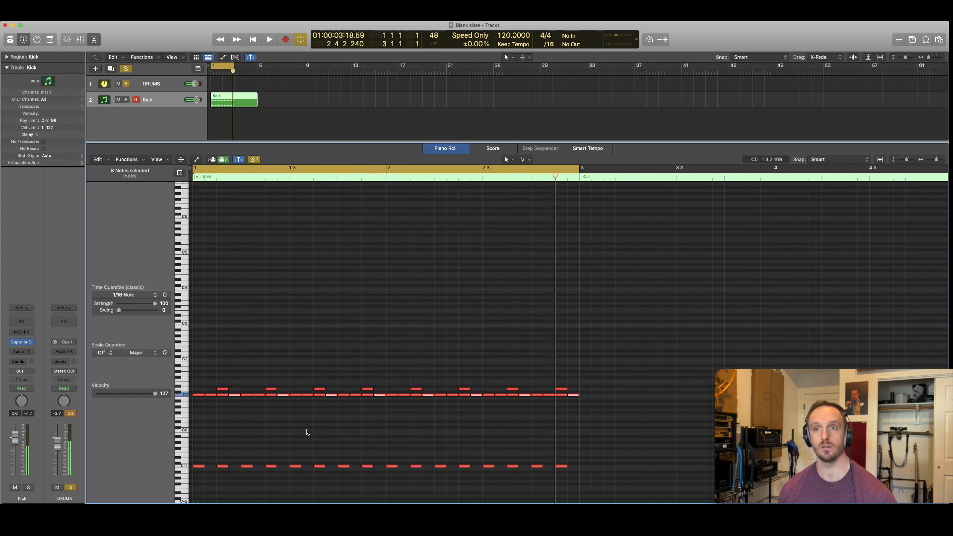
Delete all notes and draw a new one-bar pattern with C1 on beats 1 and 3 and D#1 on beats 2 and 4
drag(613, 484, 201, 352)
key(Delete)
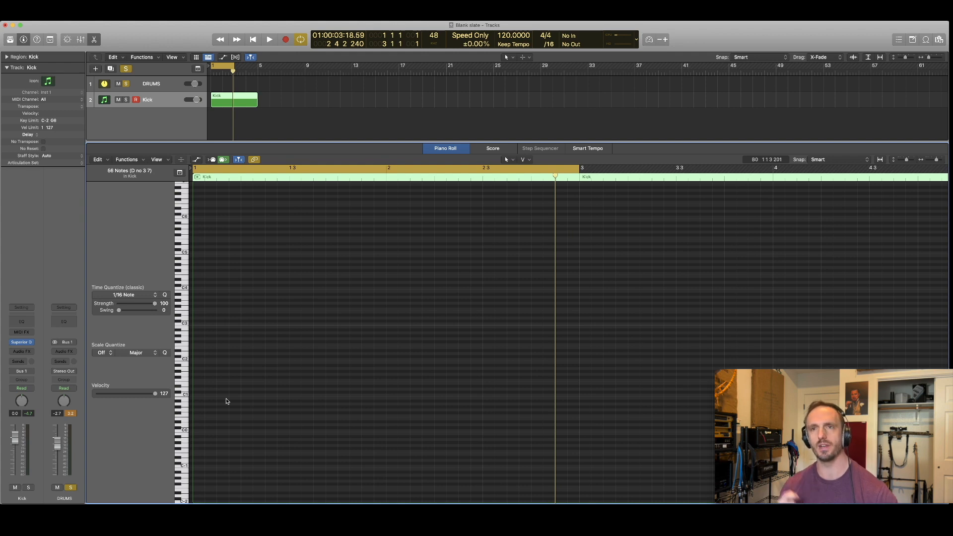
key(t)
key(p)
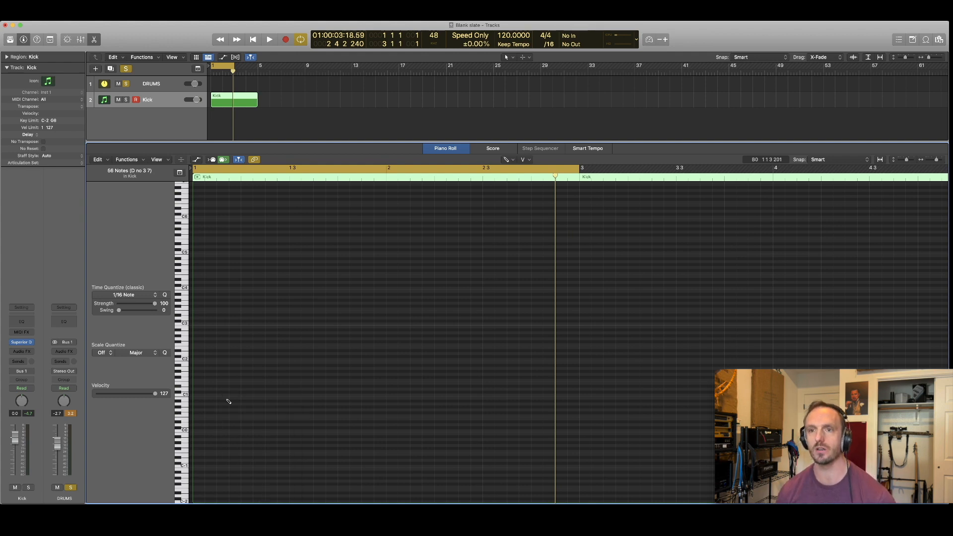
click(198, 395)
click(241, 385)
click(292, 395)
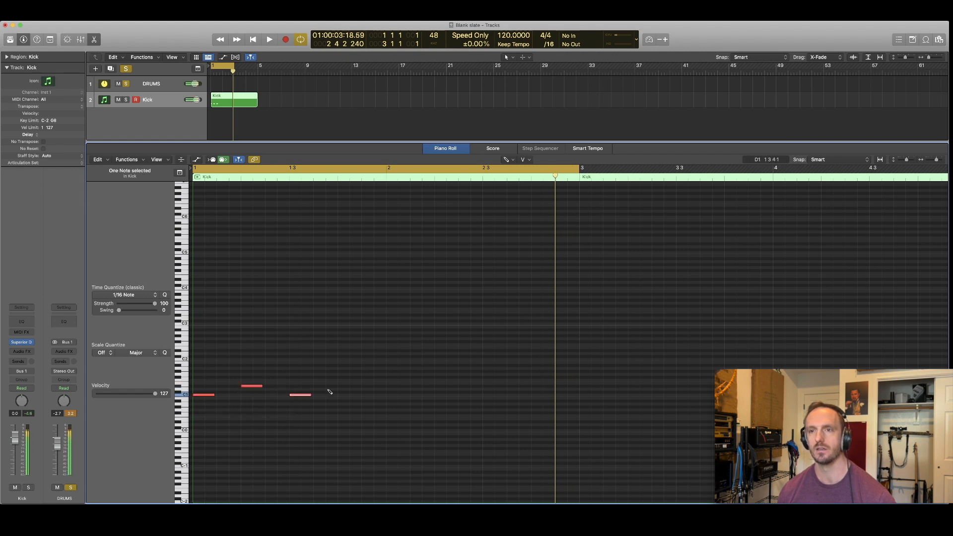
click(340, 386)
Copy the four C1 and D#1 notes from bar 1 into bar 2 and play the loop
key(t)
key(t)
key(super+Left)
key(super+Left)
key(super+Left)
drag(202, 373, 298, 413)
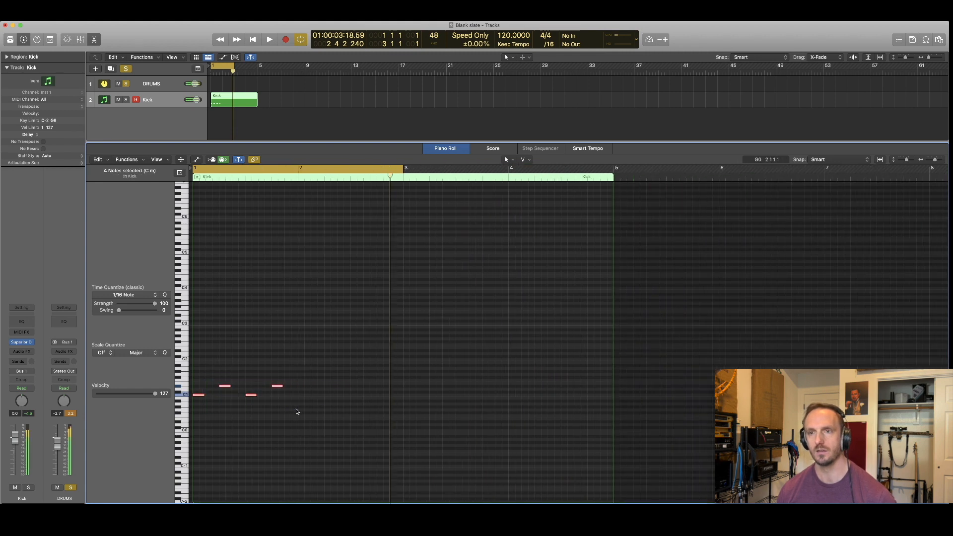
drag(199, 395, 304, 396)
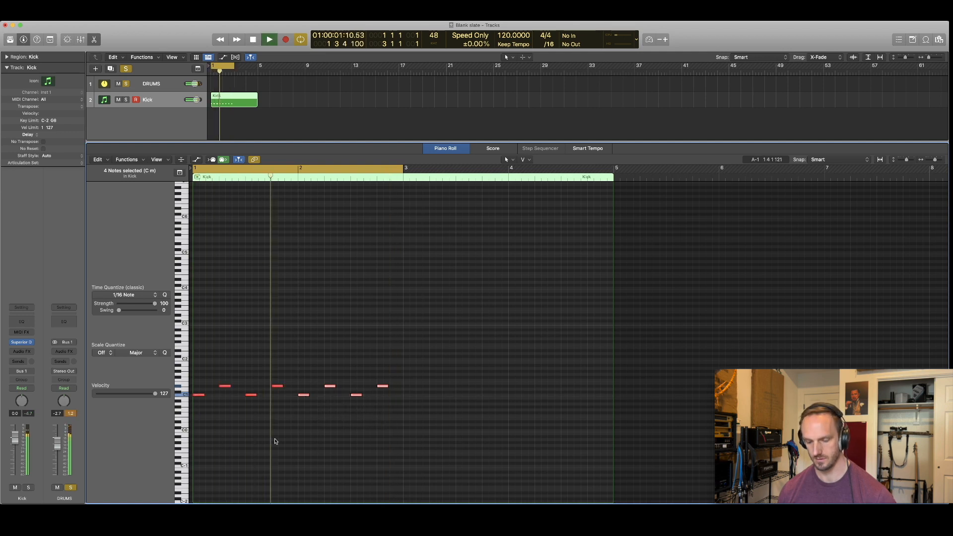
Add C-1 notes on all four beats of bar 1, copy them into bar 2, and play the loop
key(t)
key(p)
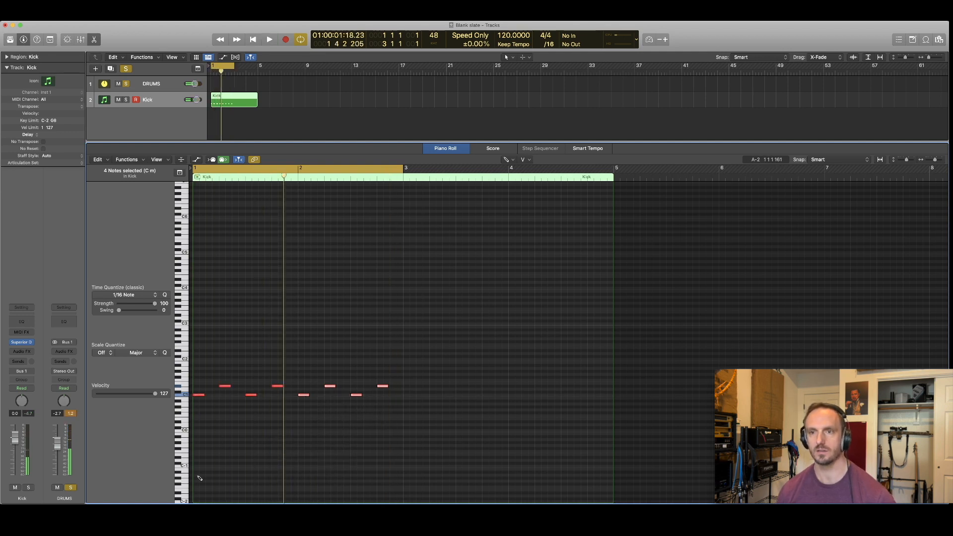
mouse_move(196, 478)
mouse_down()
mouse_move(198, 485)
mouse_move(199, 469)
mouse_up()
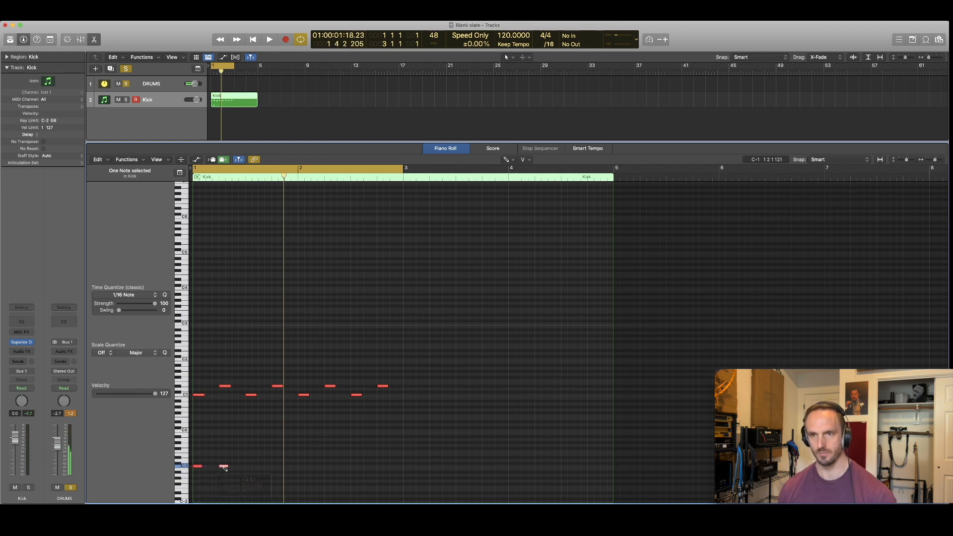
key(t)
click(225, 468)
drag(233, 468, 204, 458)
mouse_move(290, 476)
mouse_down()
mouse_move(193, 454)
mouse_move(303, 468)
mouse_up()
key(space)
key(space)
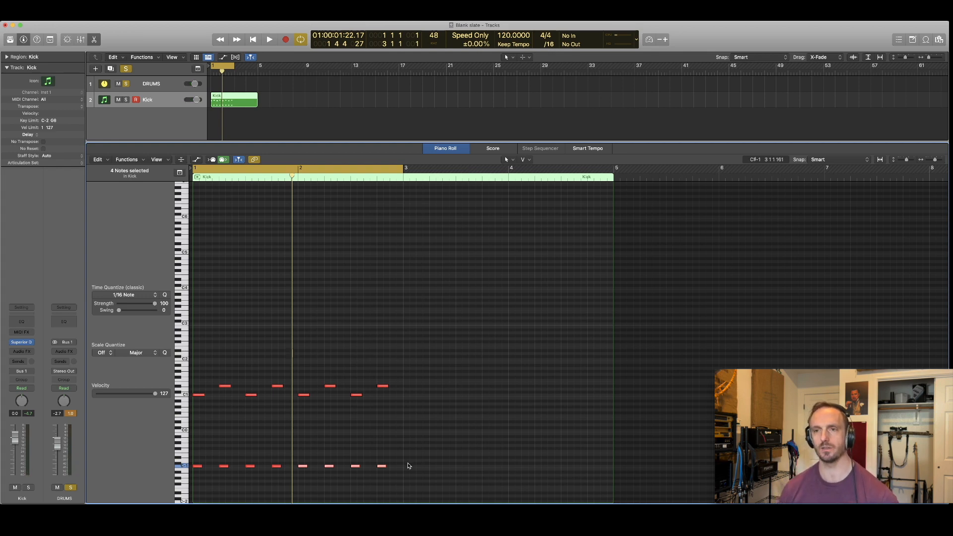
key(space)
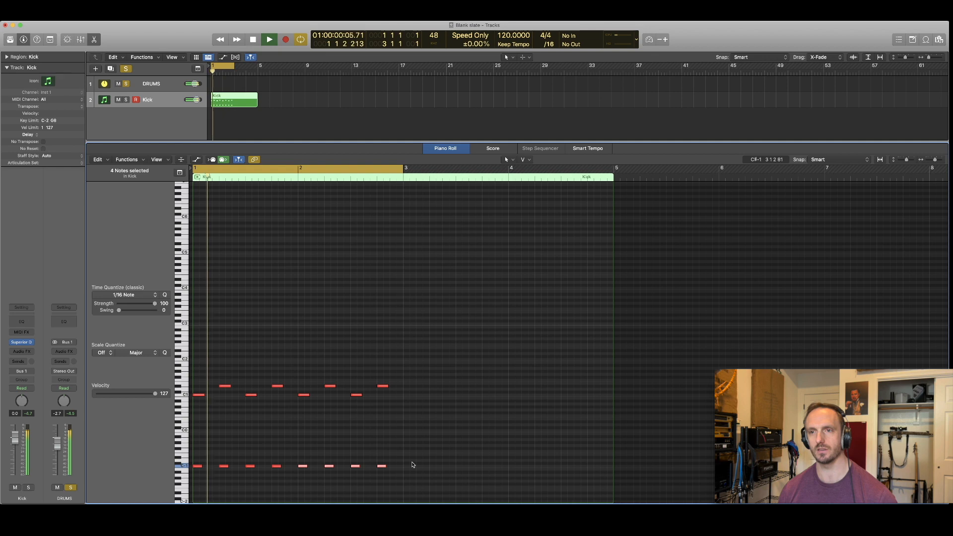
key(space)
Copy the eight C-1 notes an eighth note later onto the offbeats and play the loop
drag(412, 464, 210, 468)
key(space)
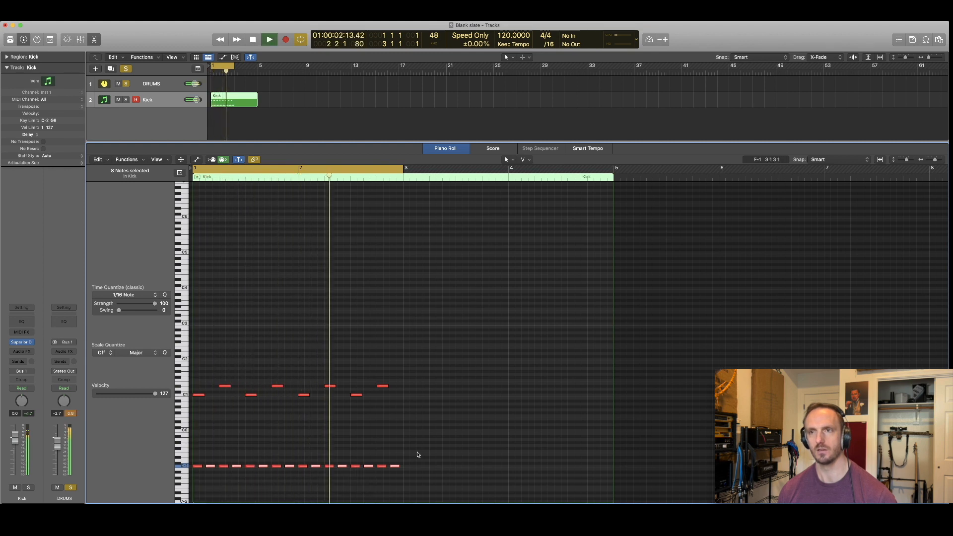
key(space)
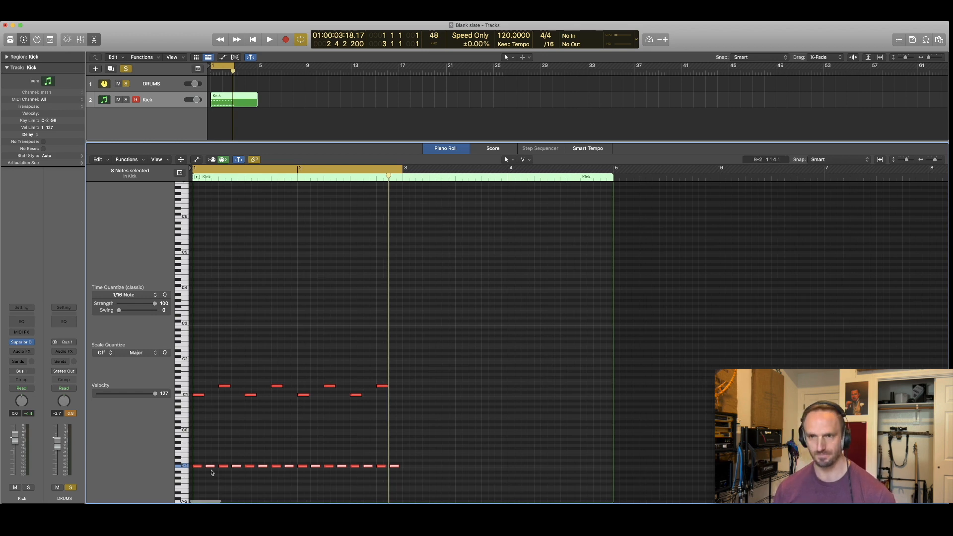
Lower the velocity of the eight offbeat C-1 notes to 98 and play the loop
mouse_move(211, 469)
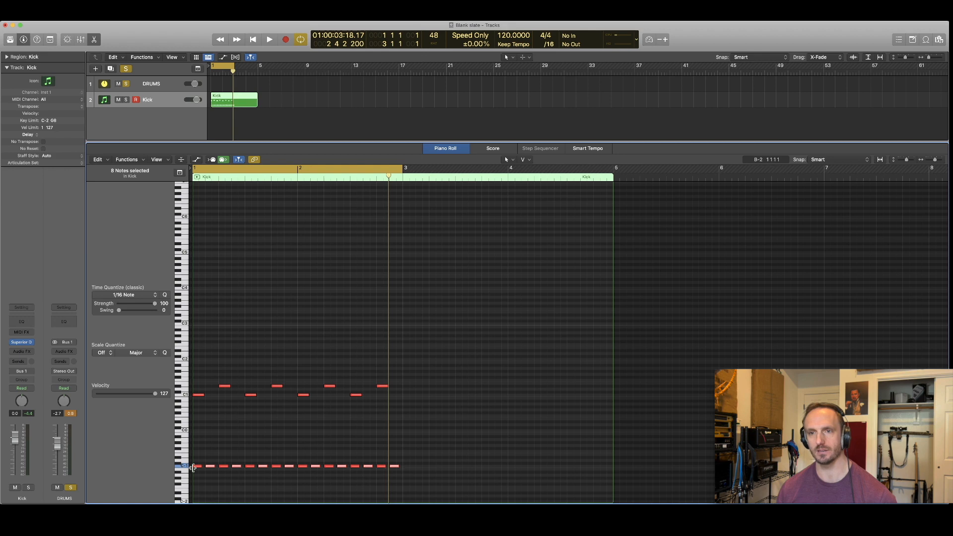
drag(209, 468, 207, 495)
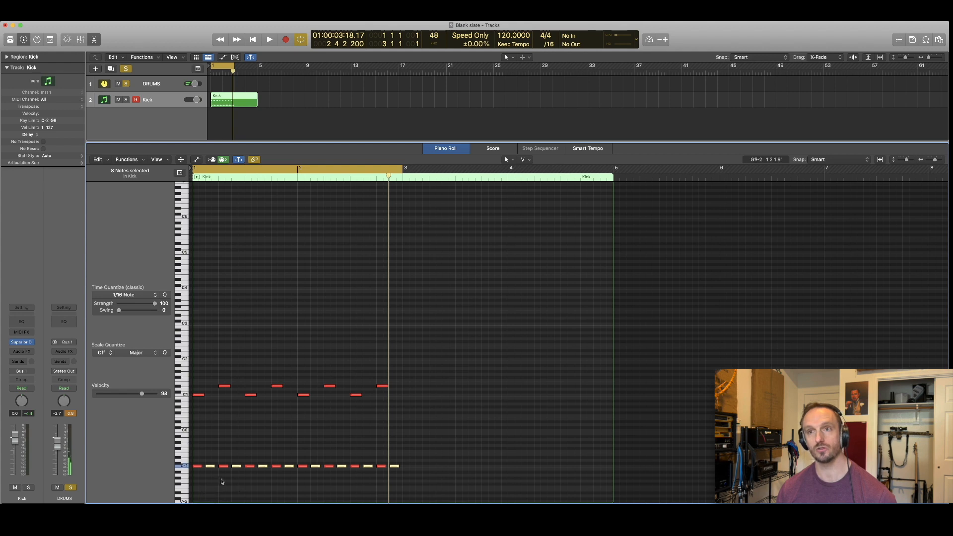
key(space)
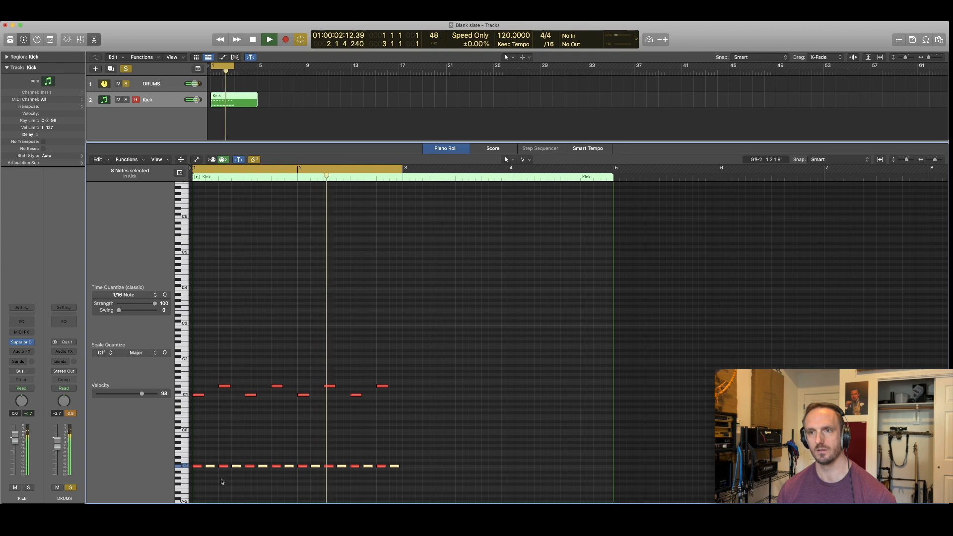
key(space)
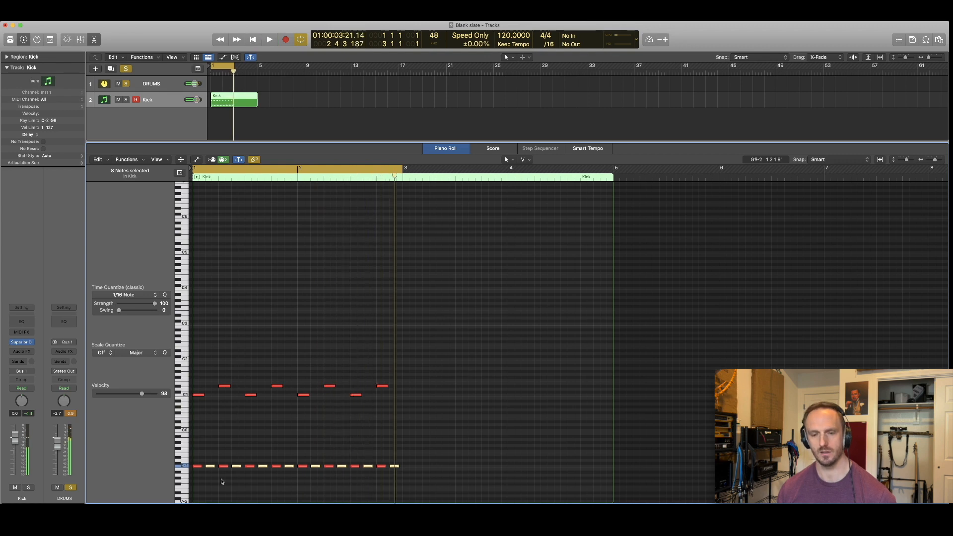
Undo the velocity change on the offbeat C-1 notes and play the loop for comparison
key(super+z)
key(space)
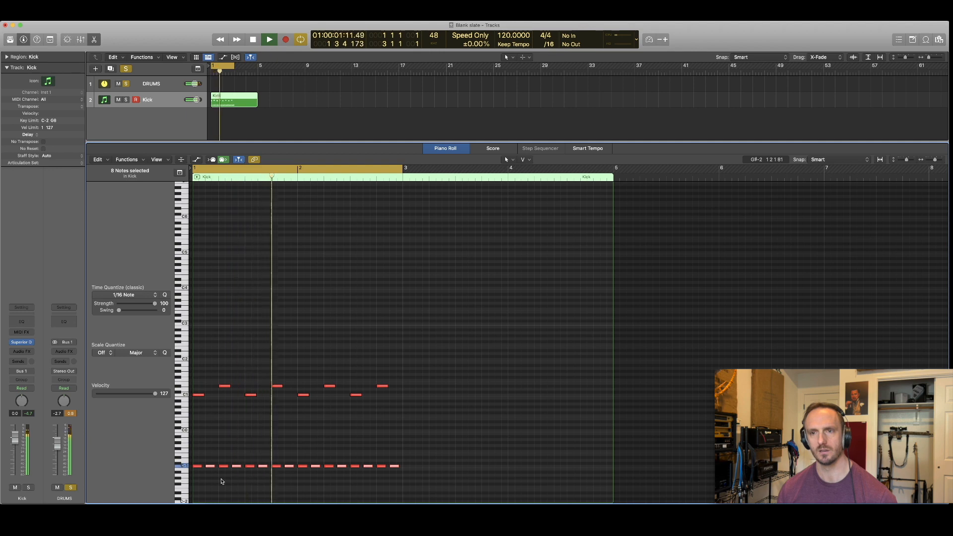
key(space)
Reduce the velocity of the offbeat C-1 notes to 92 and listen to the loop
drag(210, 469, 212, 493)
key(space)
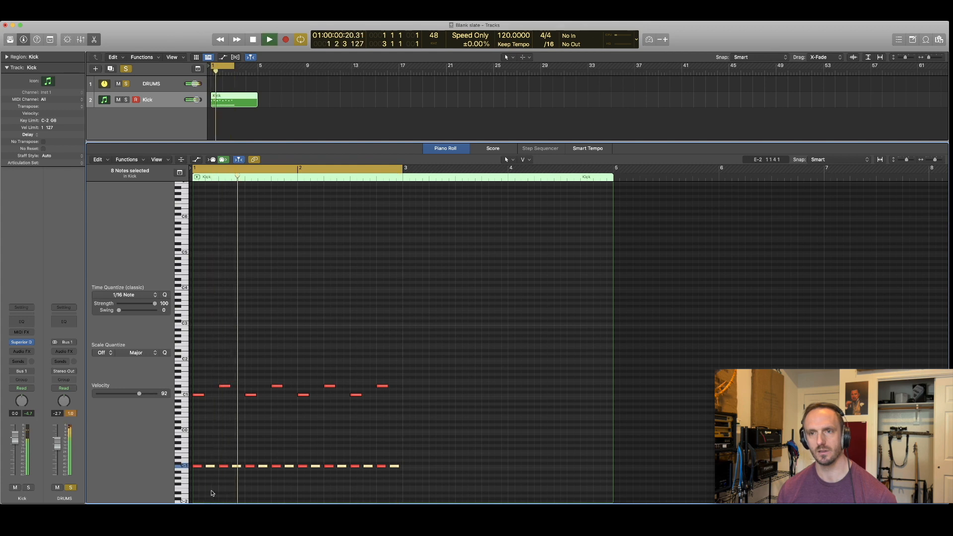
scroll(215, 488, up, 5)
scroll(215, 489, down, 4)
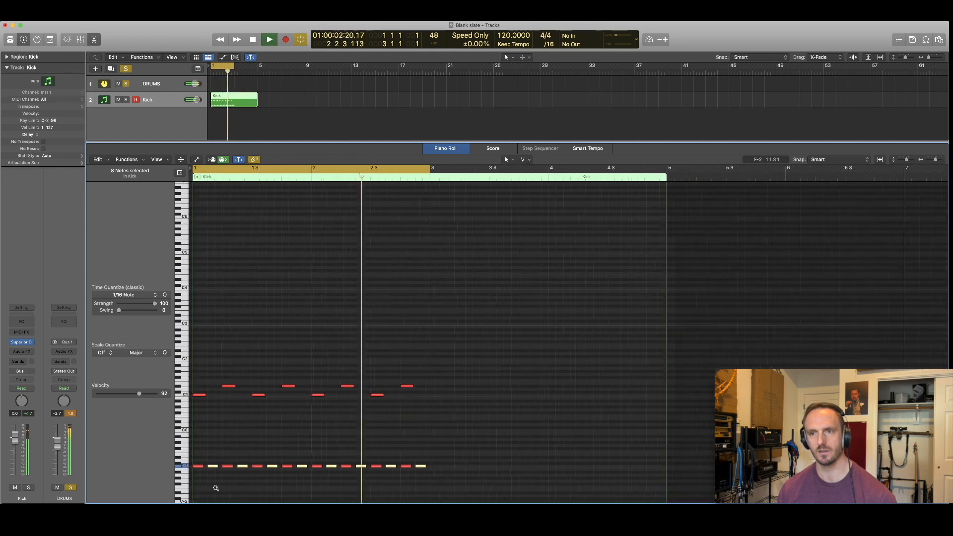
scroll(216, 488, down, 1)
key(space)
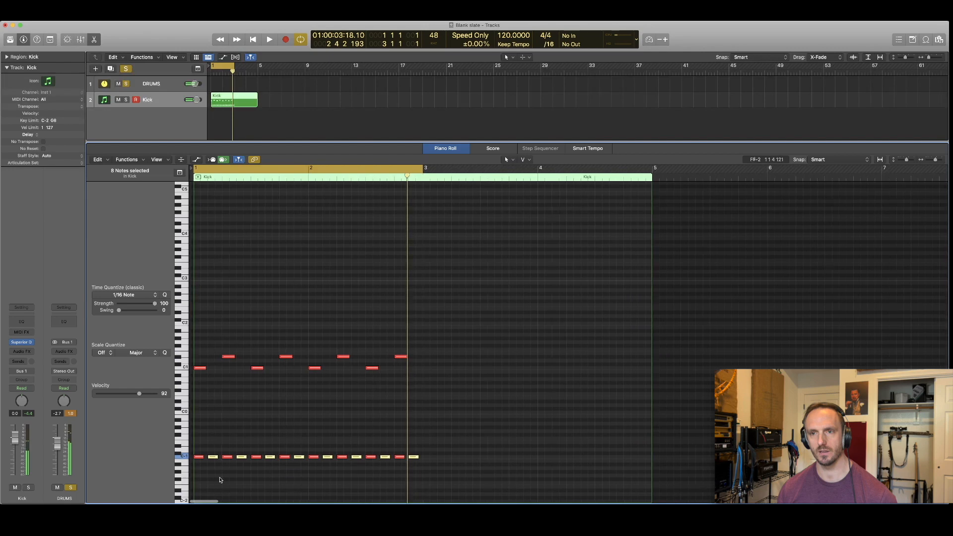
Move the eight offbeat C-1 notes down one semitone, set their velocity to 122, and play the loop
drag(213, 458, 215, 463)
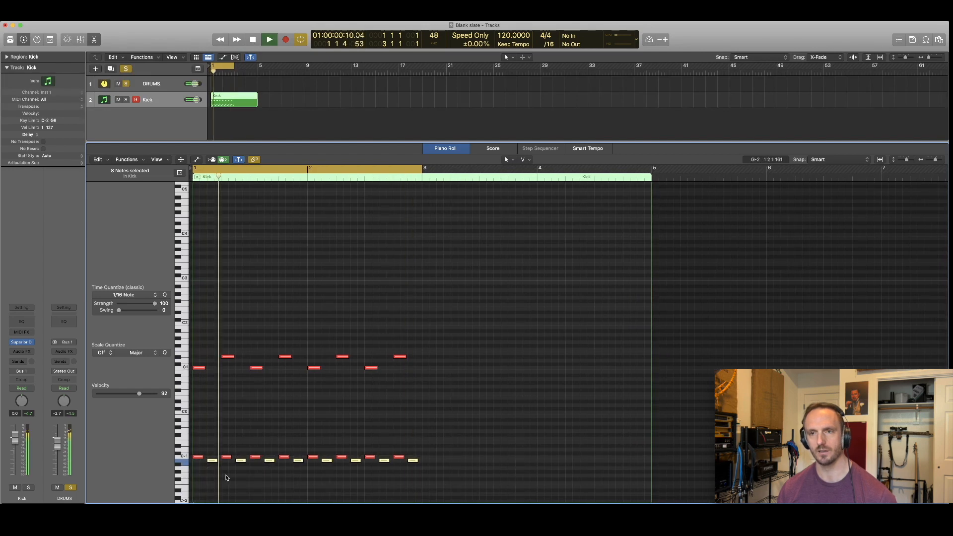
drag(212, 464, 212, 440)
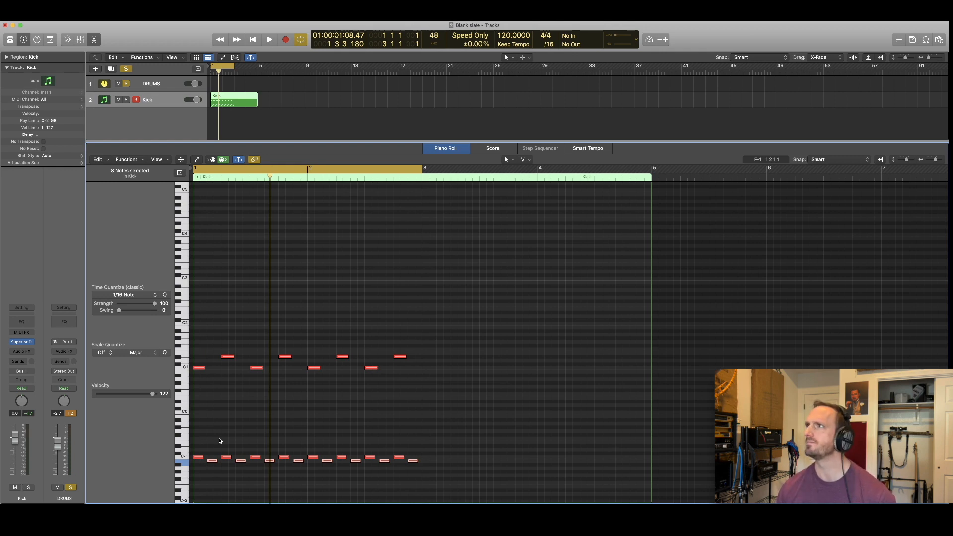
key(space)
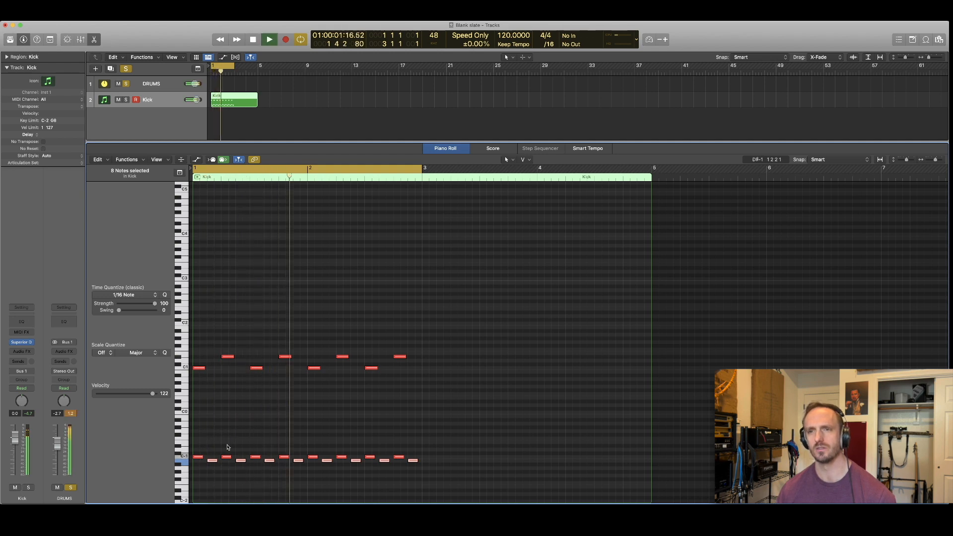
key(space)
Move the offbeat notes back to C-1 and set their velocity to 88 while playing the loop
drag(214, 463, 213, 426)
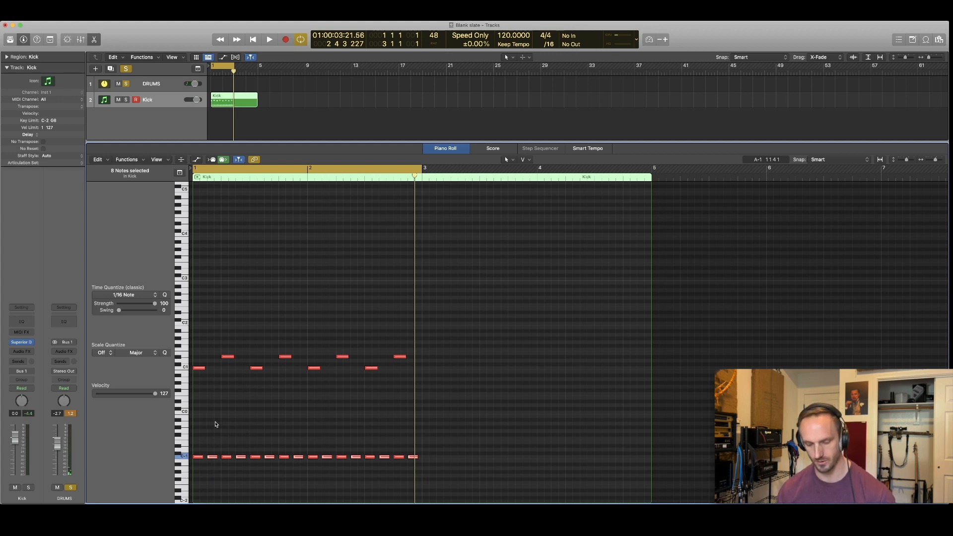
key(space)
drag(219, 464, 215, 480)
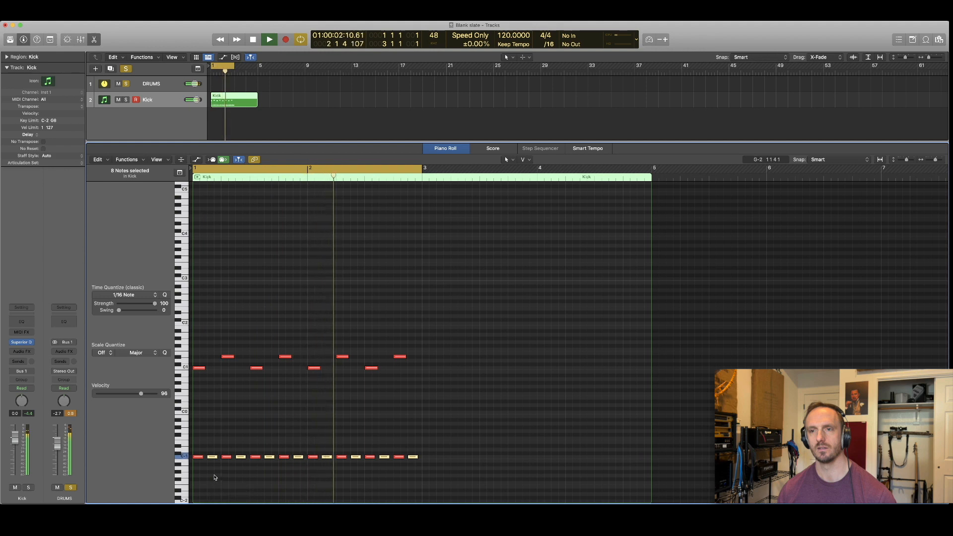
drag(215, 458, 214, 468)
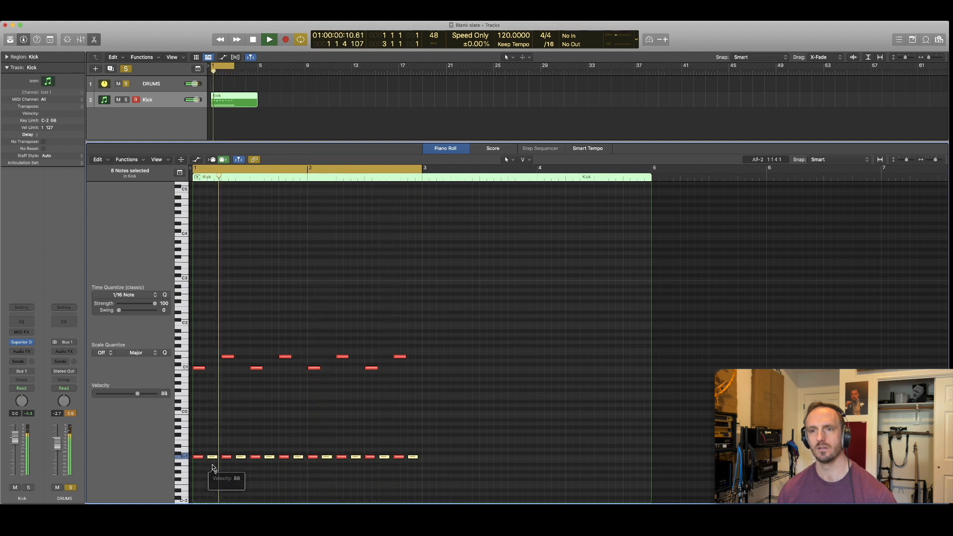
key(space)
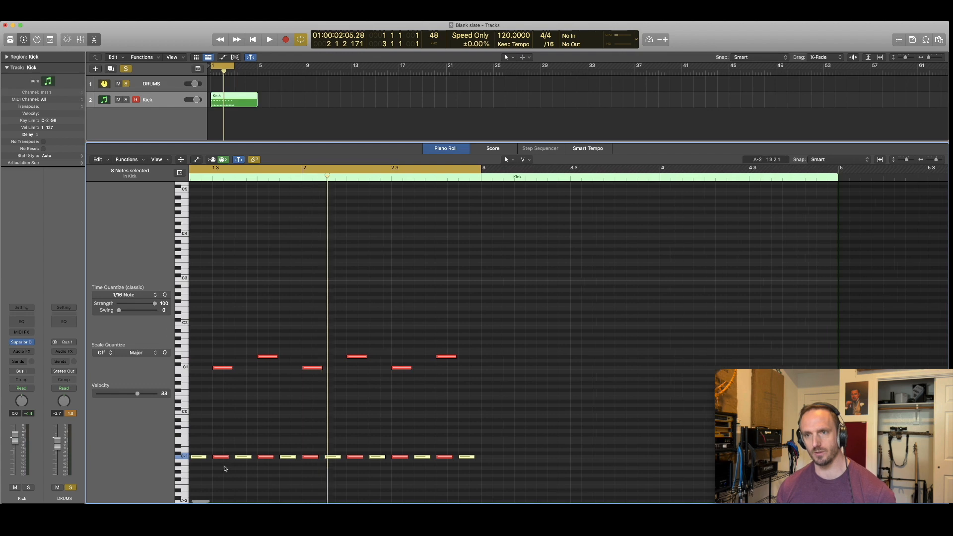
scroll(224, 469, left, 3)
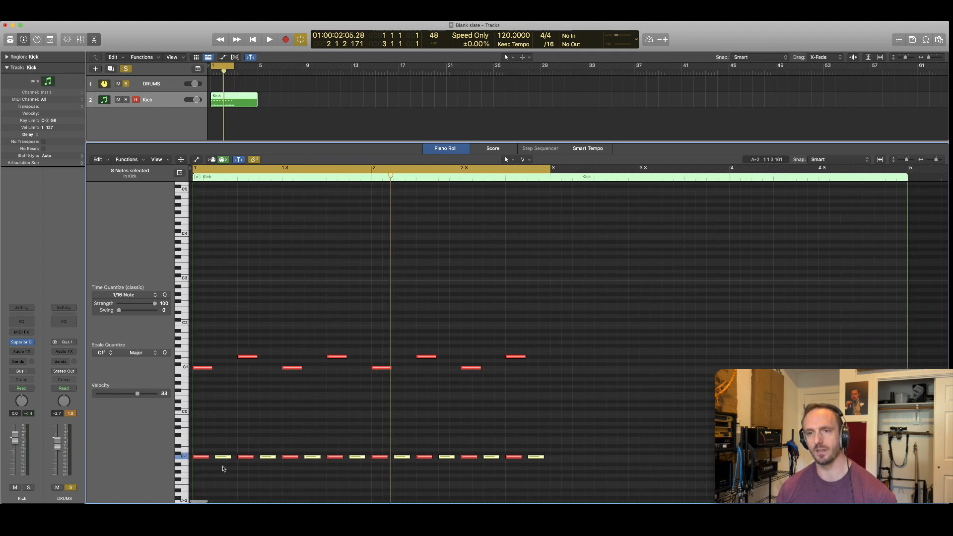
scroll(224, 469, up, 1)
scroll(223, 468, left, 1)
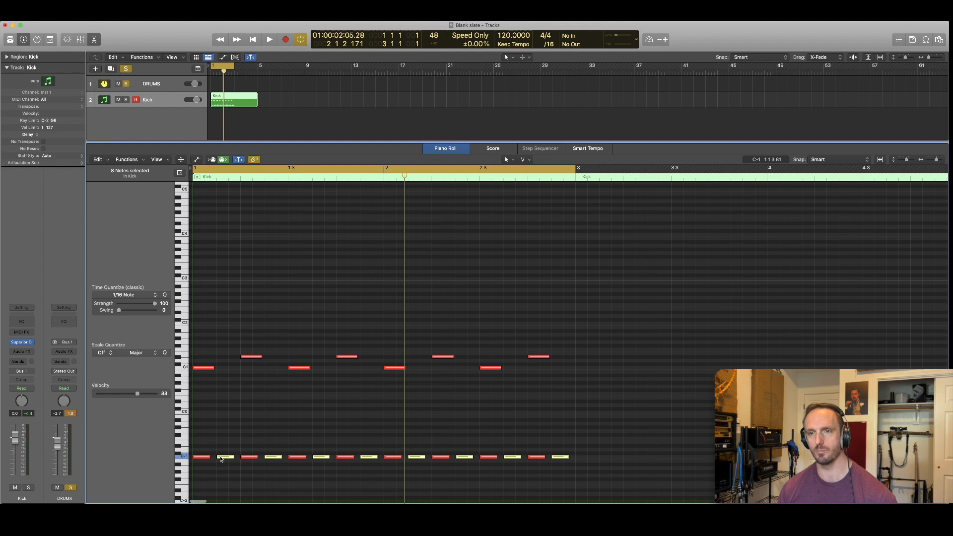
Trim the starts of the eight offbeat C-1 notes 80 ticks later and play the loop
click(221, 458)
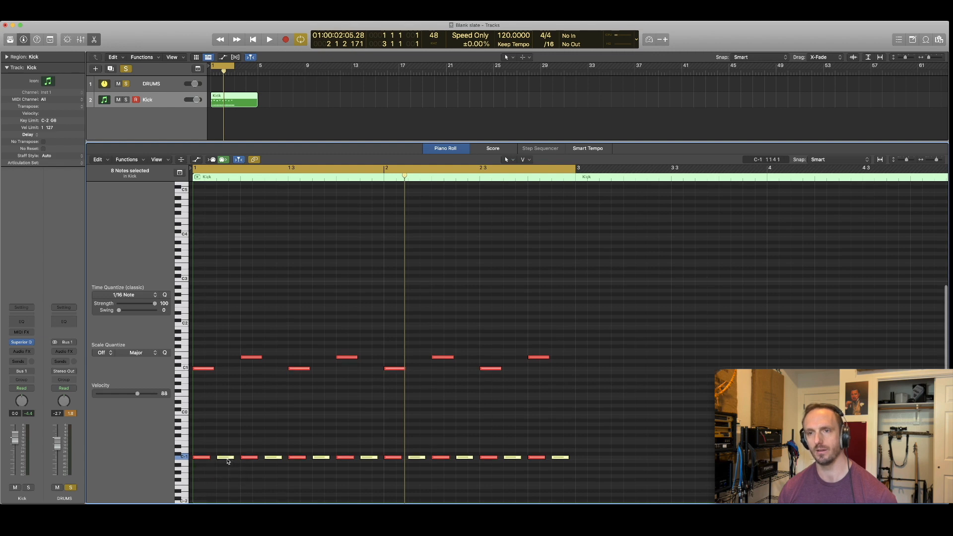
click(228, 460)
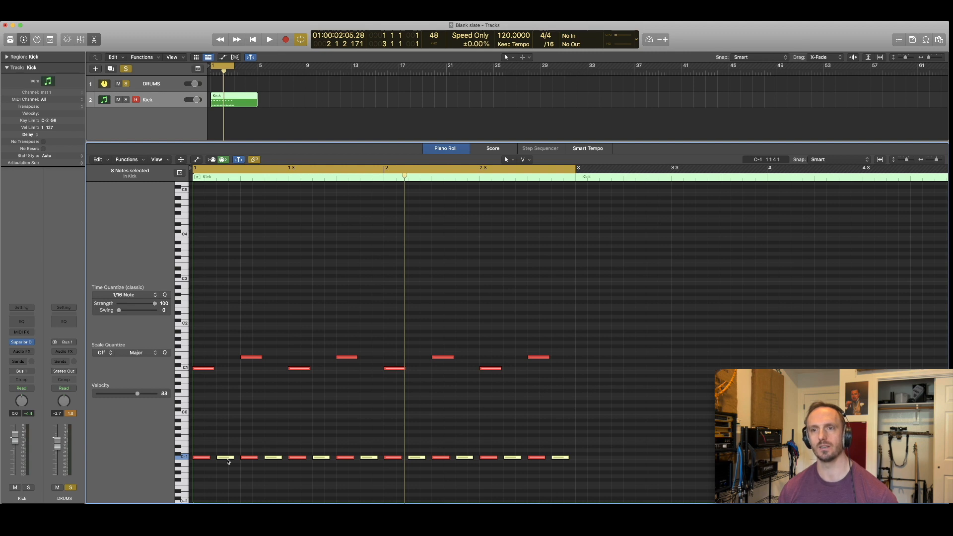
scroll(228, 462, right, 3)
scroll(227, 461, left, 1)
key(super+Right)
key(super+Right)
key(super+Right)
key(super+Right)
scroll(228, 462, left, 5)
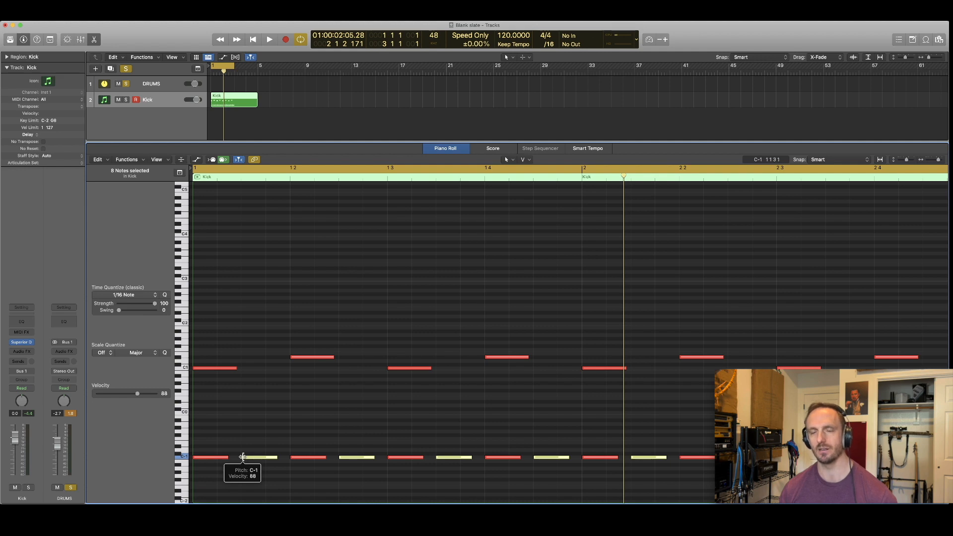
drag(243, 457, 251, 457)
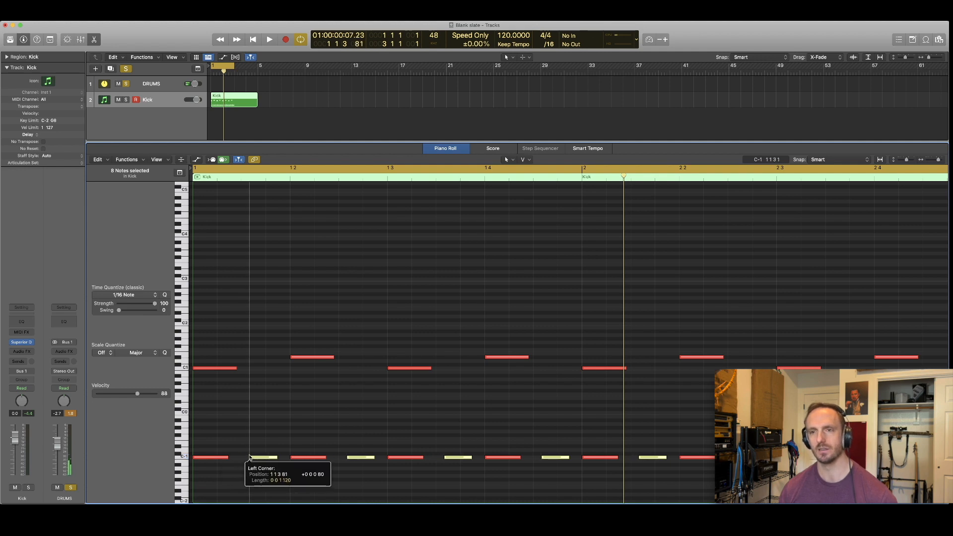
key(space)
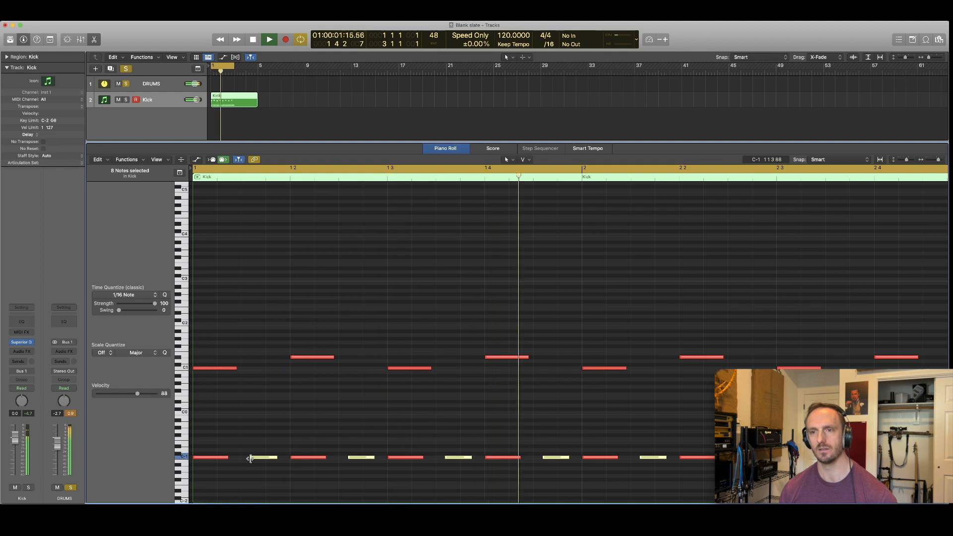
Bring the starts of the offbeat C-1 notes back to the eighth-note grid while the loop plays
drag(250, 457, 244, 459)
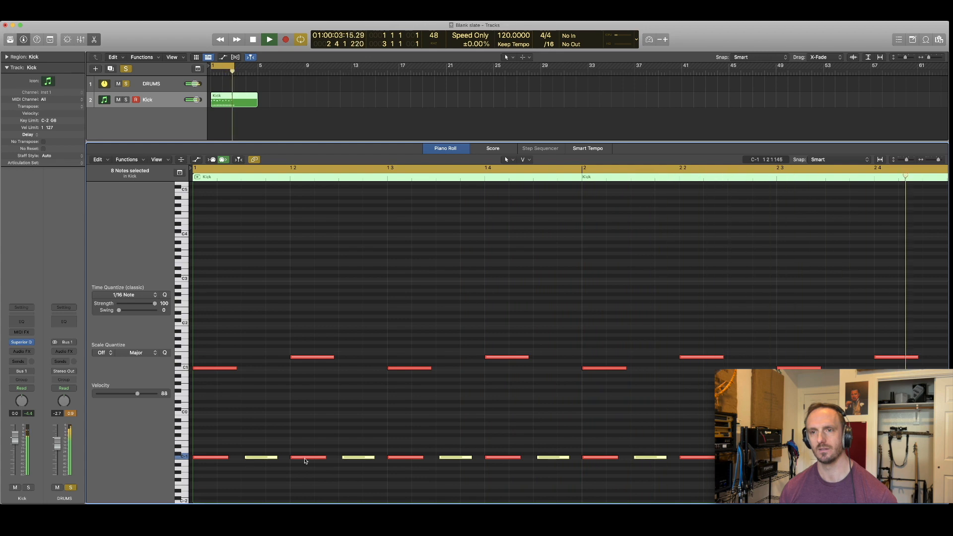
scroll(305, 462, down, 5)
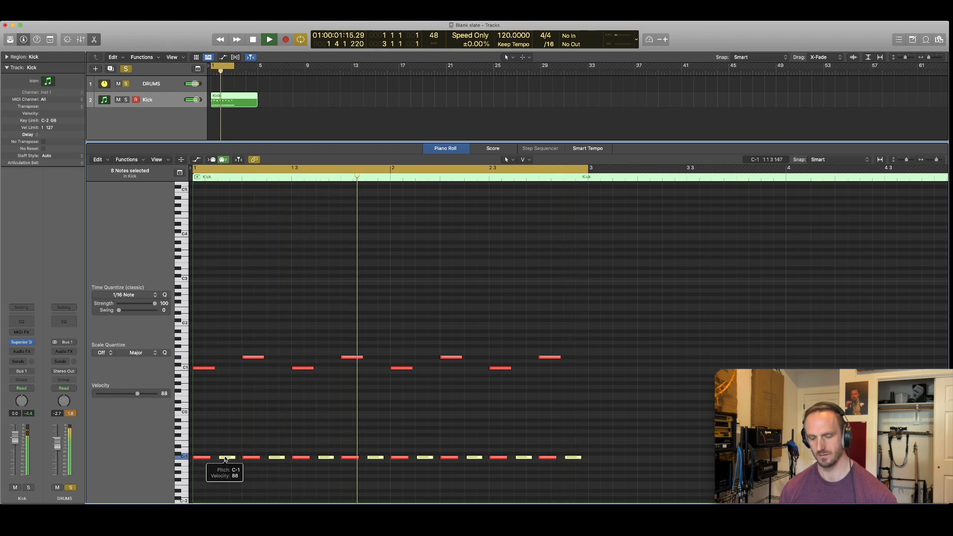
key(alt+Left)
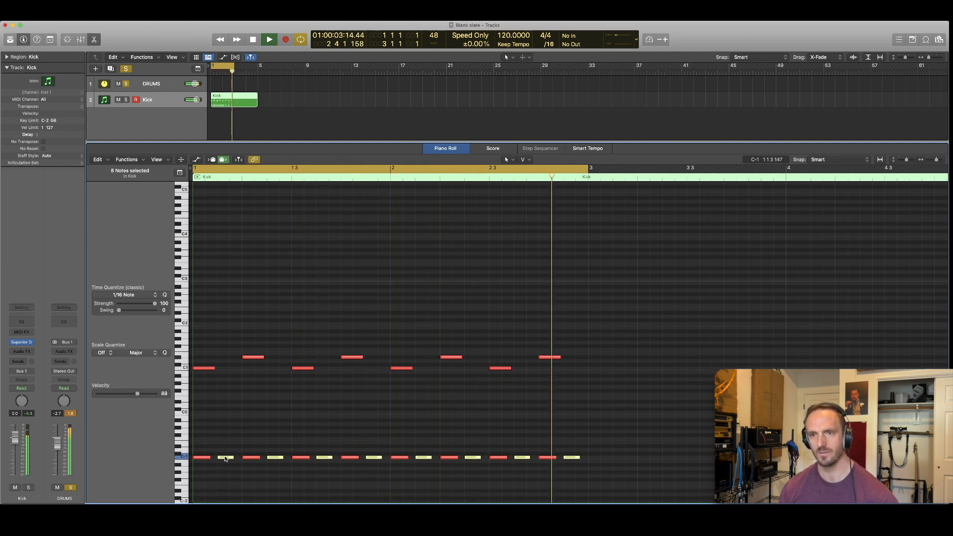
Shift the offbeat C-1 notes slightly behind the grid in two small moves, playing the loop after each
key(super+Right)
key(super+Right)
key(super+Right)
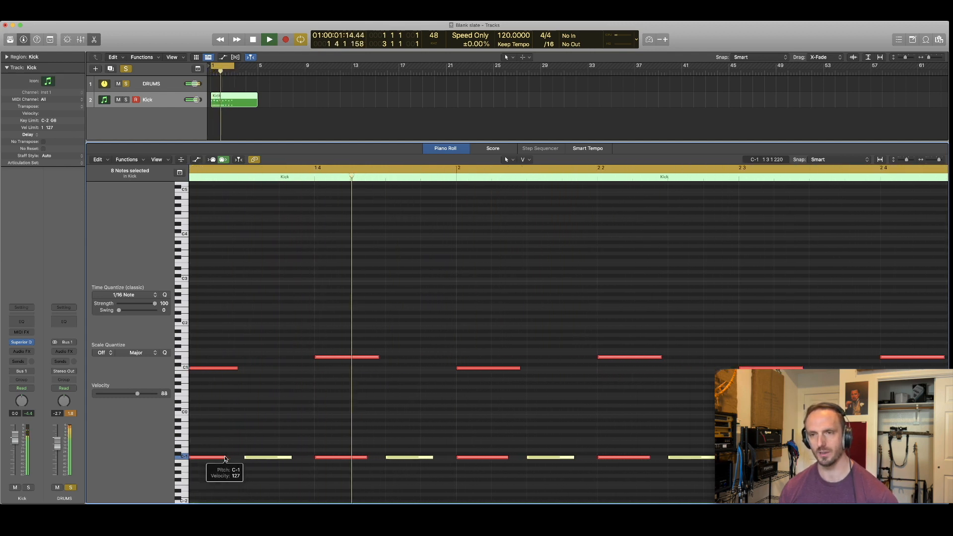
drag(274, 461, 280, 460)
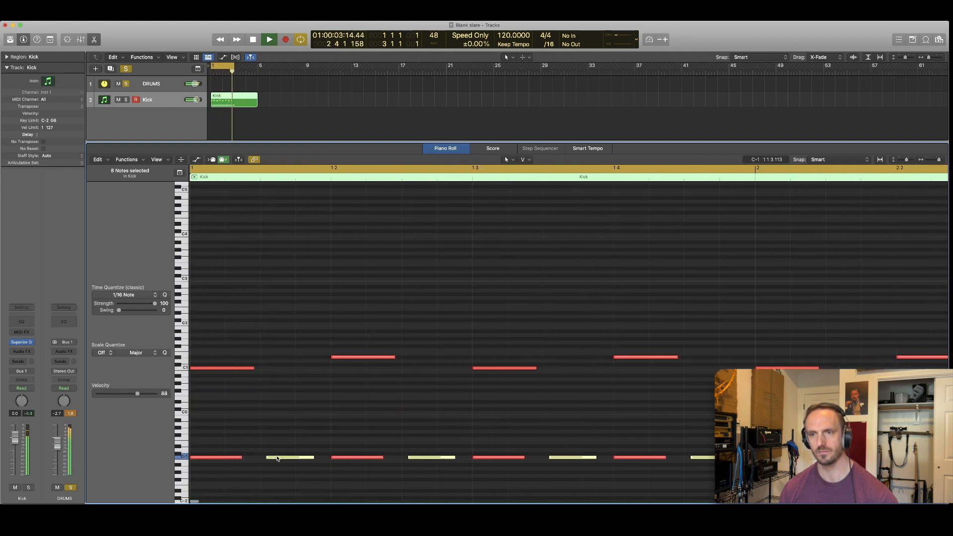
key(space)
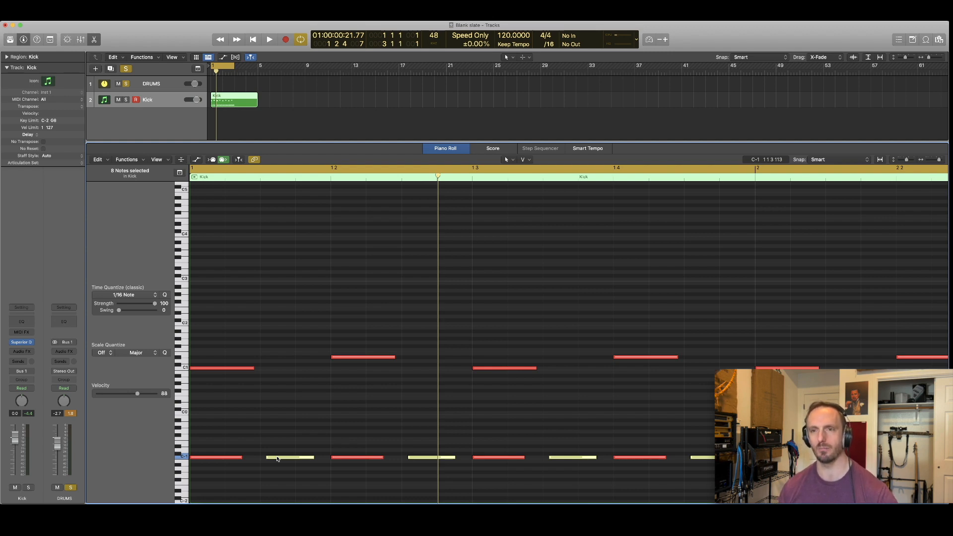
key(space)
drag(277, 458, 284, 459)
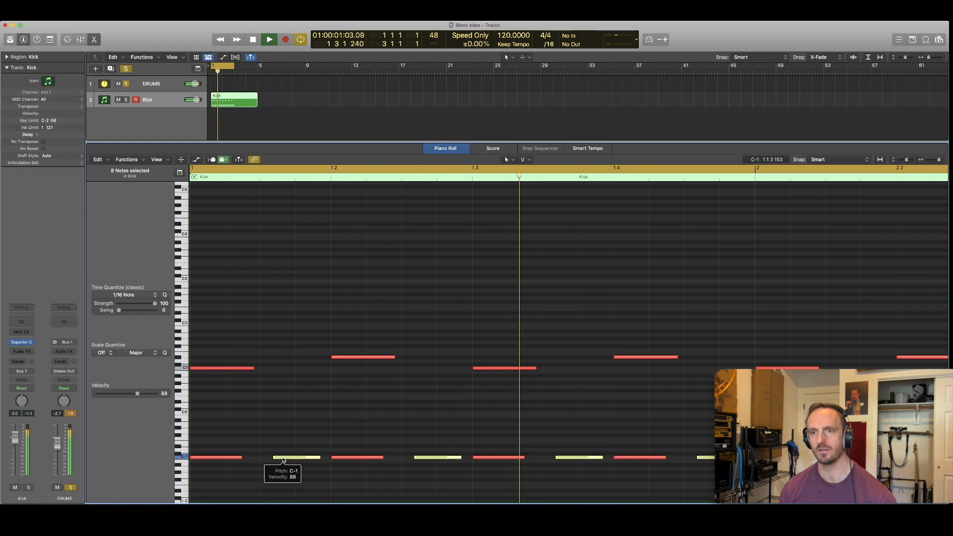
key(space)
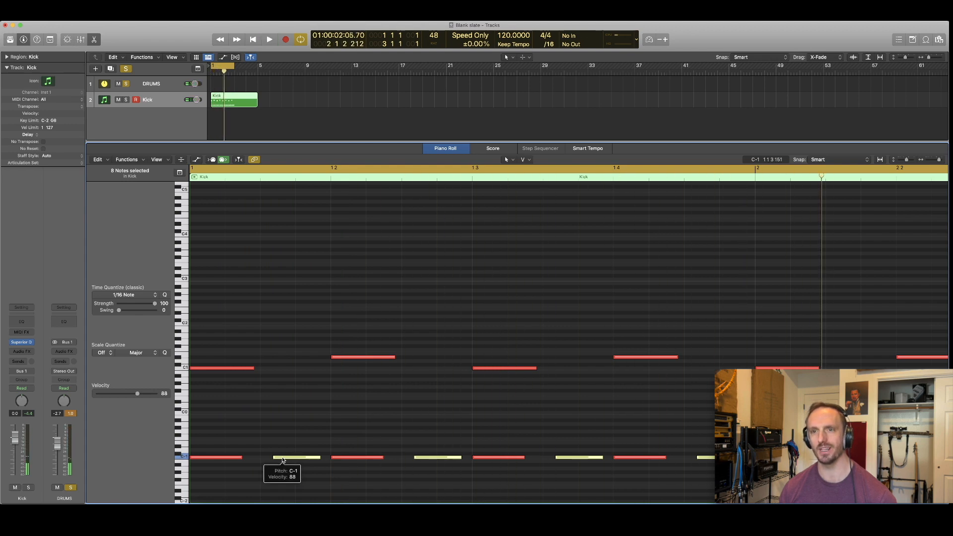
Push the offbeat C-1 notes even later, trim their starts closer to the following beats, and listen to the loop
key(space)
drag(283, 459, 290, 460)
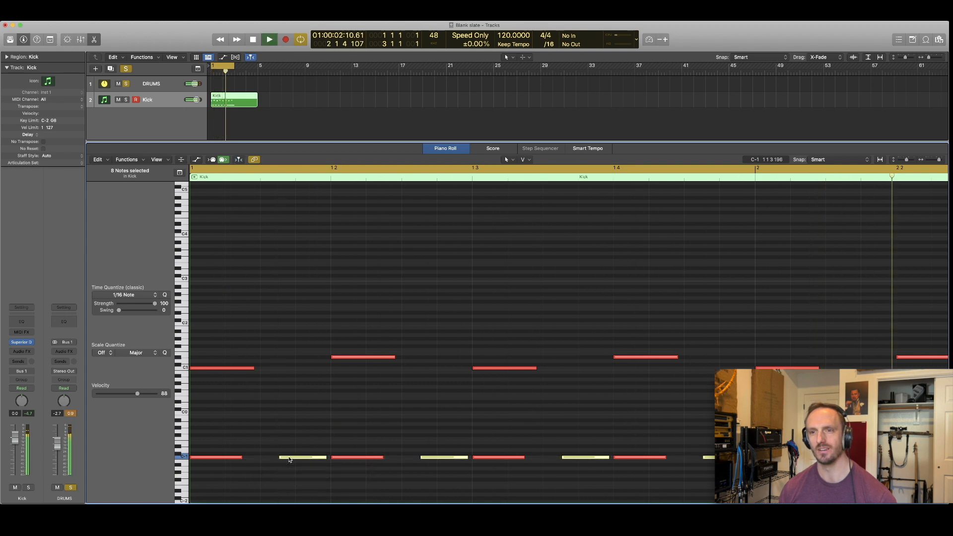
drag(278, 456, 287, 458)
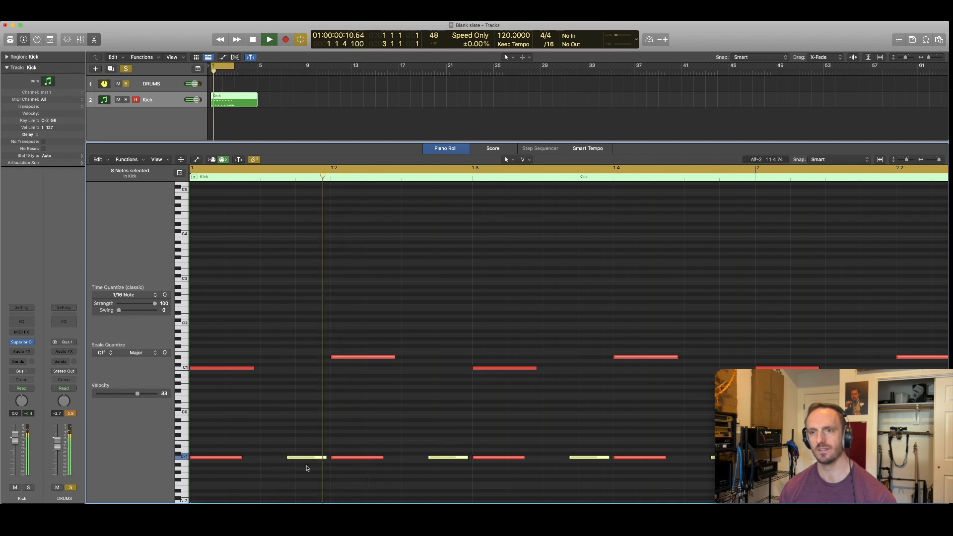
ctrl+alt+click(307, 466)
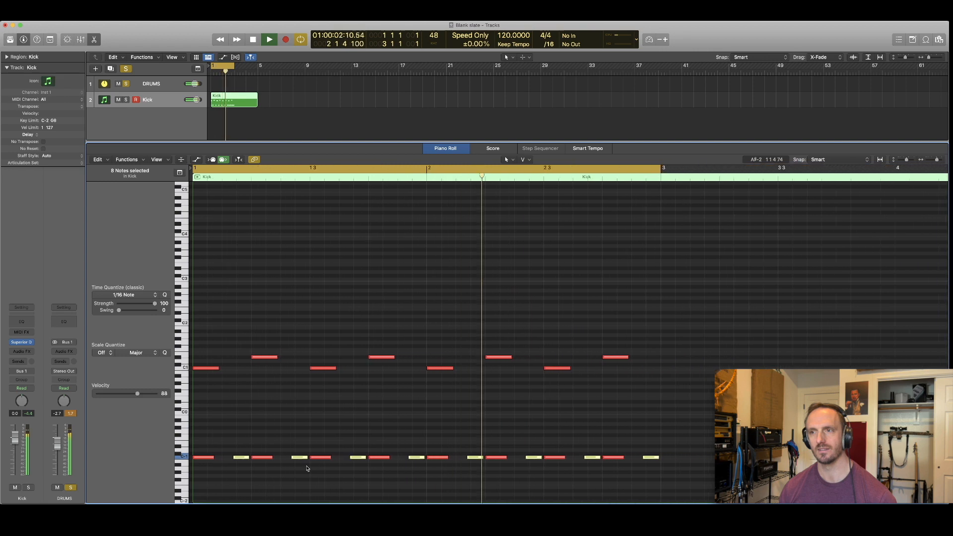
key(space)
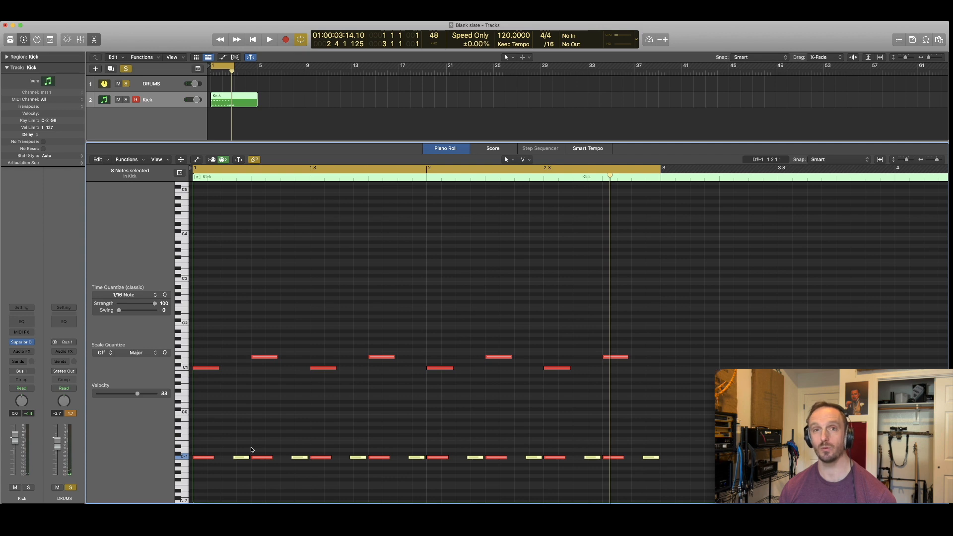
Try the loop with copies of the offbeat C-1 notes on the snare row at velocity 57, and remove the copies
mouse_move(239, 459)
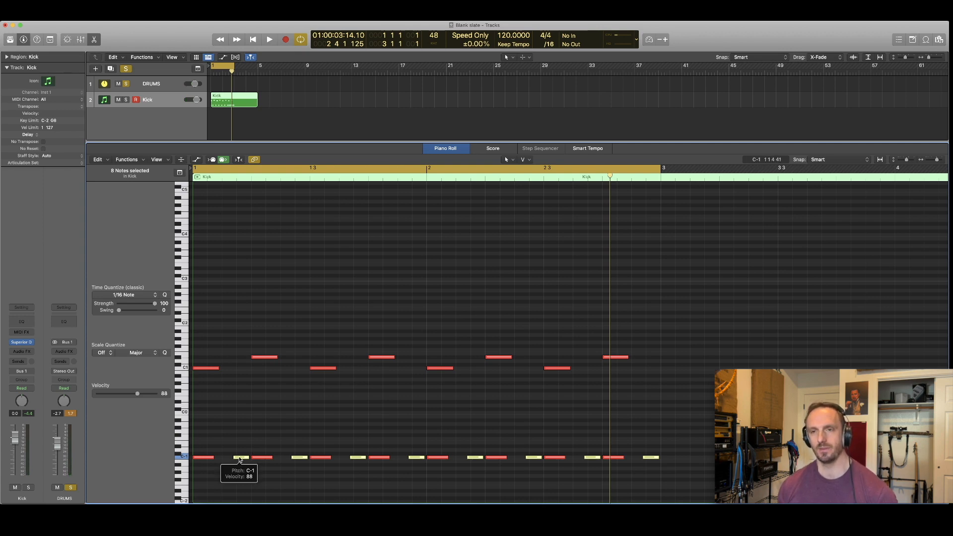
drag(239, 459, 240, 357)
key(space)
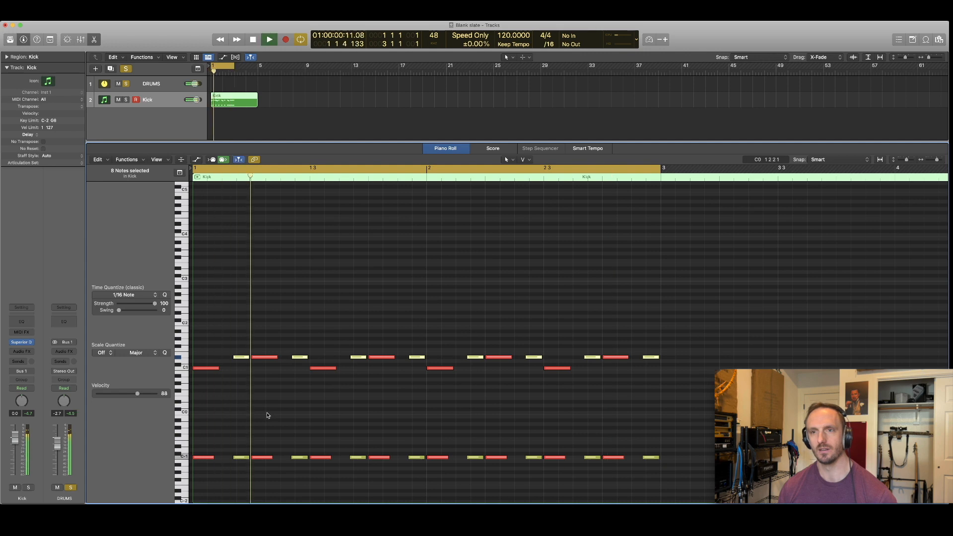
mouse_move(240, 362)
mouse_down()
mouse_move(239, 383)
mouse_move(241, 367)
mouse_up()
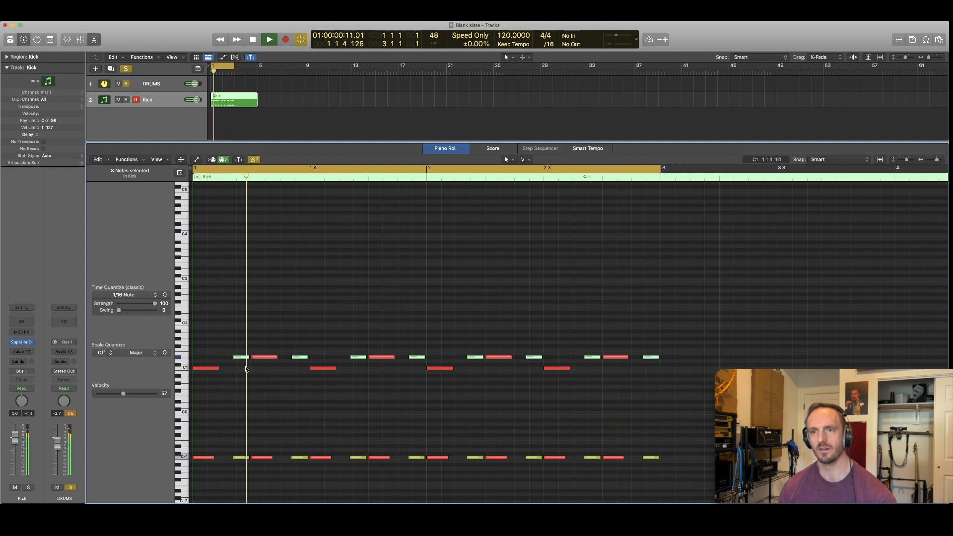
key(space)
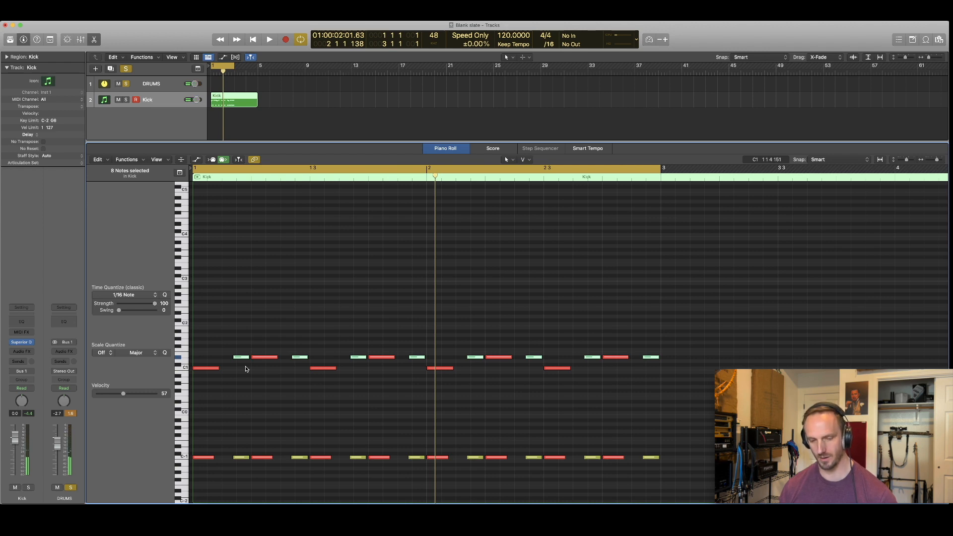
key(Delete)
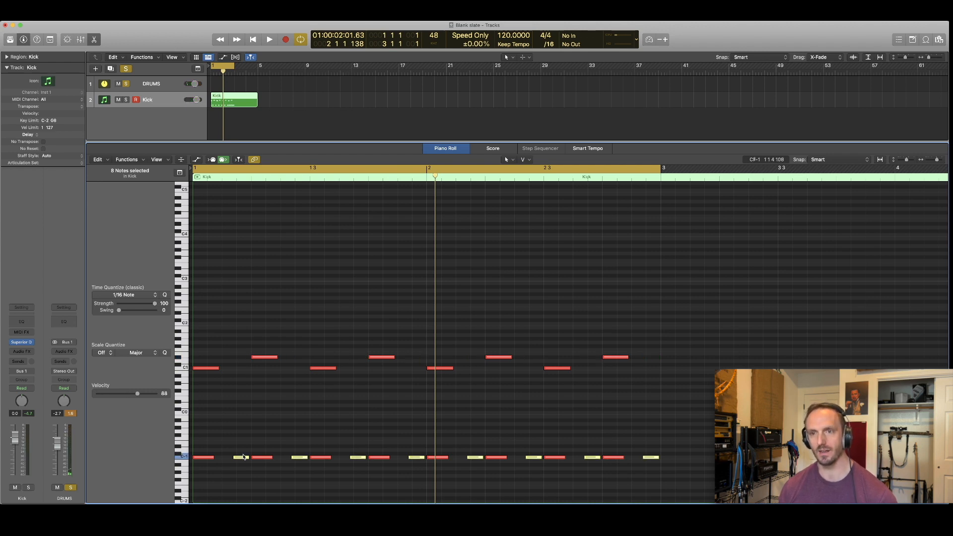
Move the offbeat C-1 notes back onto the eighth-note grid and set their velocity to 68, playing the loop
drag(240, 459, 231, 459)
key(space)
key(space)
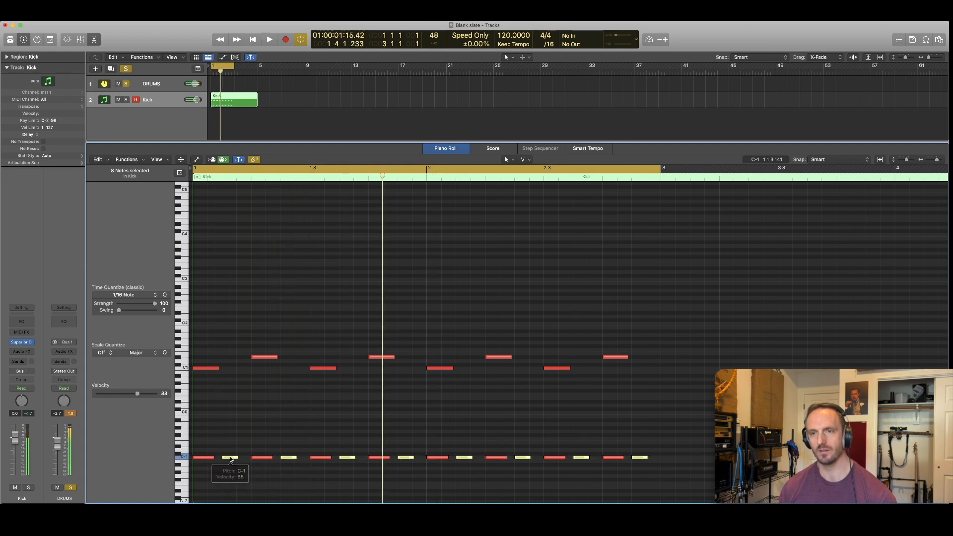
drag(230, 459, 229, 479)
key(space)
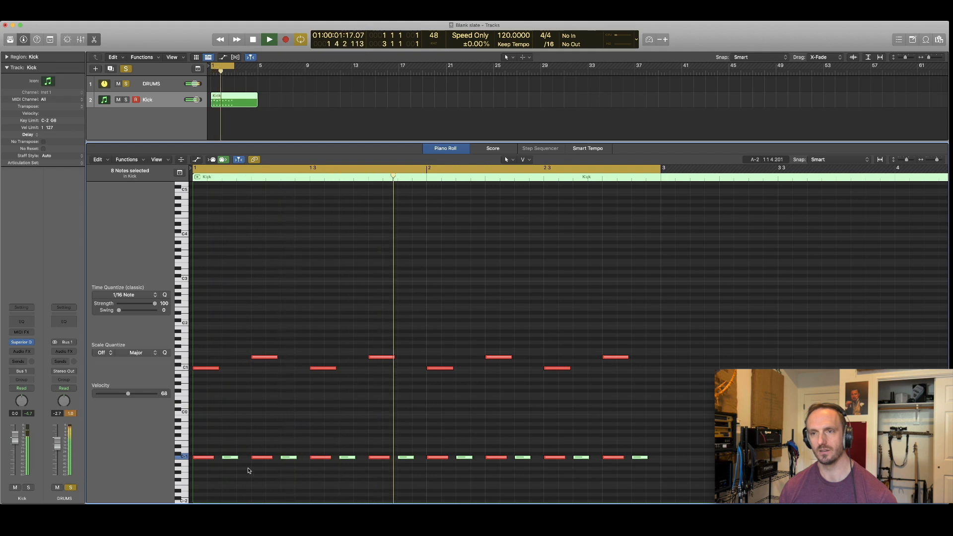
scroll(249, 471, down, 4)
key(space)
Extend the cycle range to bar 5, copy the two-bar drum pattern to bar 3, and play it back
drag(482, 169, 769, 183)
scroll(373, 444, down, 4)
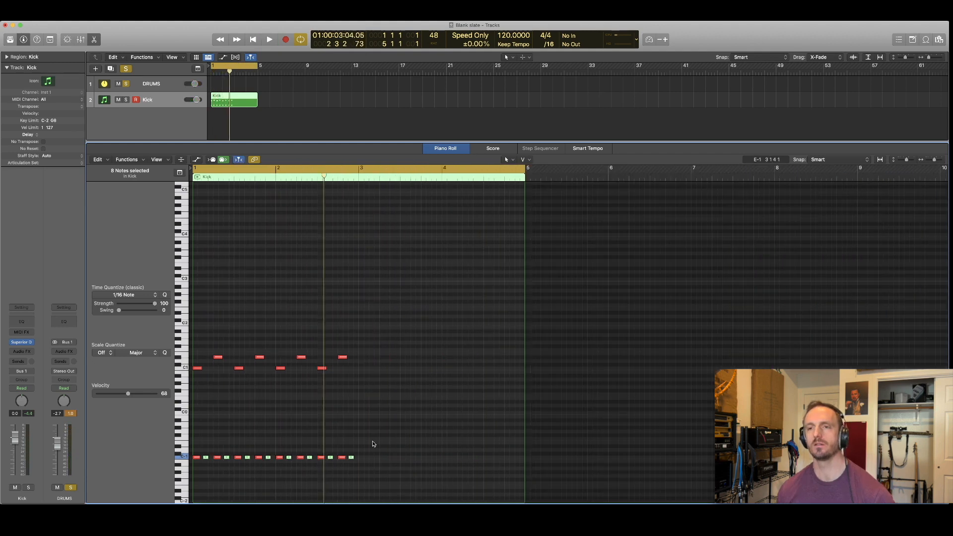
drag(196, 336, 362, 464)
drag(198, 369, 363, 401)
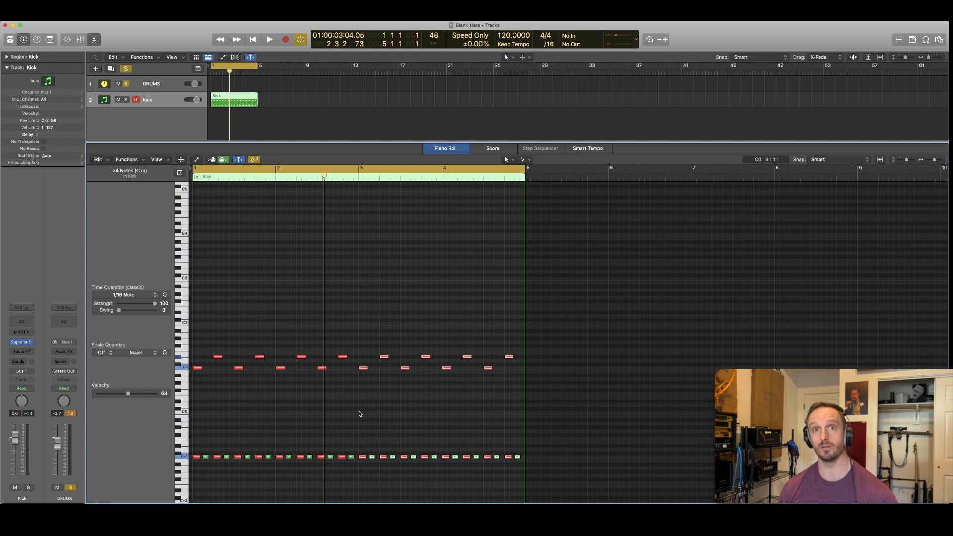
key(space)
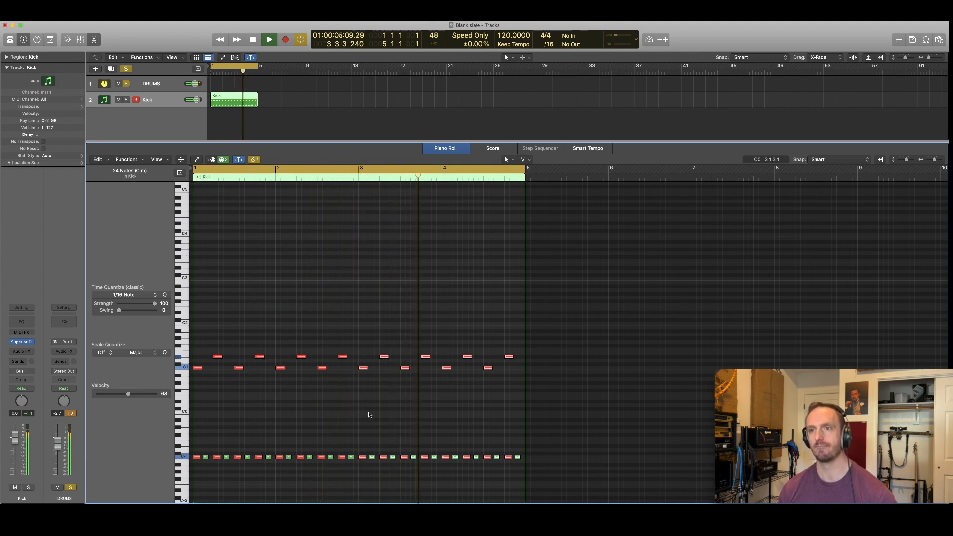
key(space)
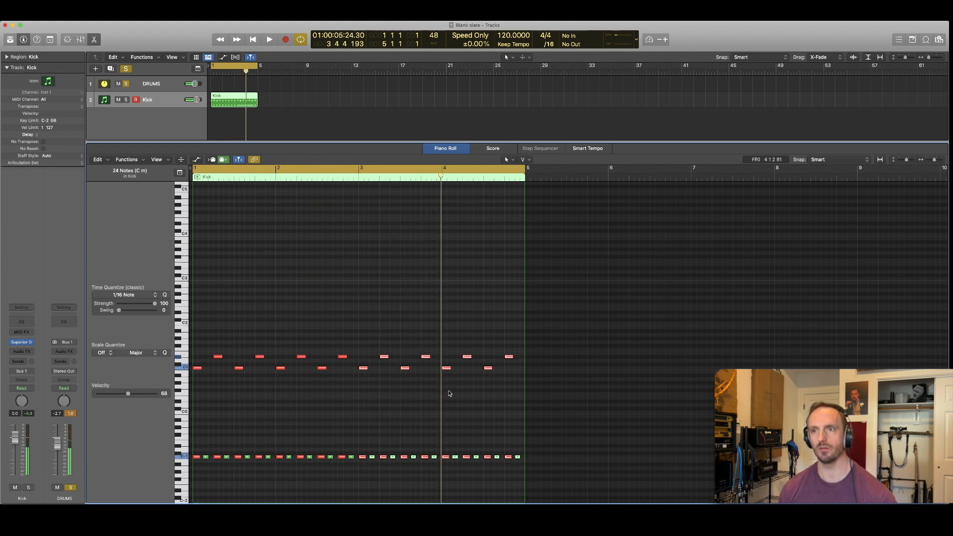
Replace the groove notes in bar 4 with a sixteenth-note fill of four notes each on D1, B1, A1 and G1
drag(442, 448, 520, 475)
key(Delete)
drag(385, 262, 619, 435)
mouse_move(398, 355)
mouse_down()
mouse_move(410, 342)
mouse_move(392, 343)
mouse_up()
drag(450, 320, 579, 370)
key(Delete)
drag(388, 343, 476, 357)
drag(387, 345, 582, 318)
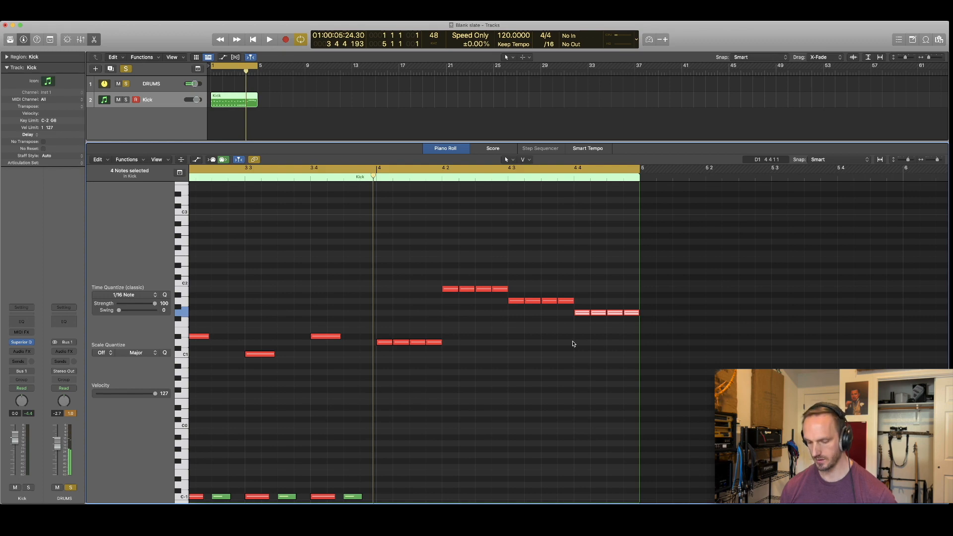
Play the four-bar beat through the fill at the end, turning cycle mode off
key(space)
ctrl+alt+click(561, 379)
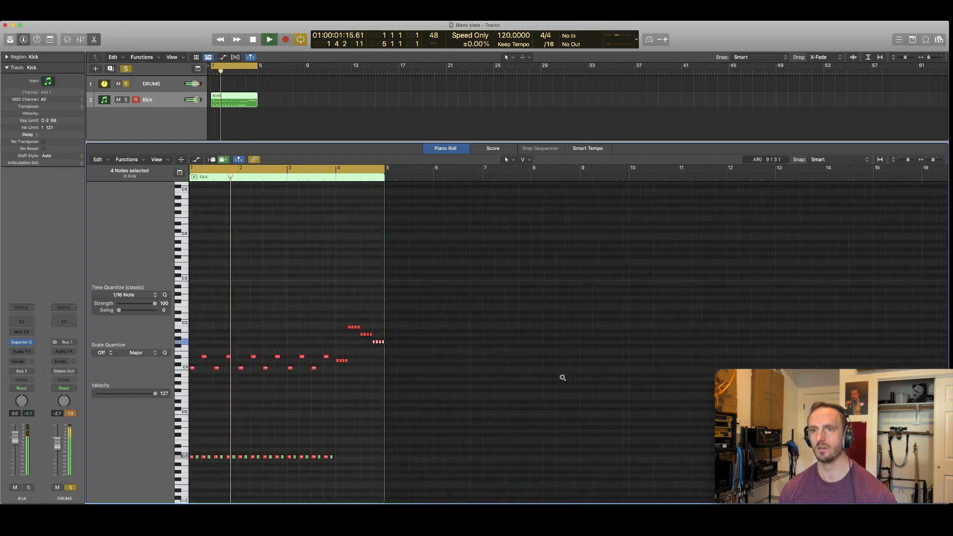
scroll(562, 378, up, 10)
scroll(561, 386, down, 3)
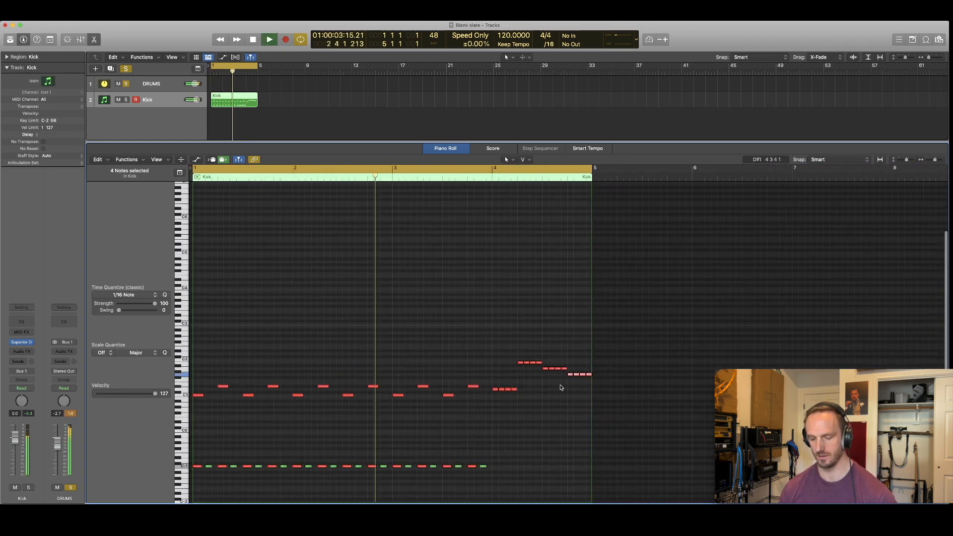
key(c)
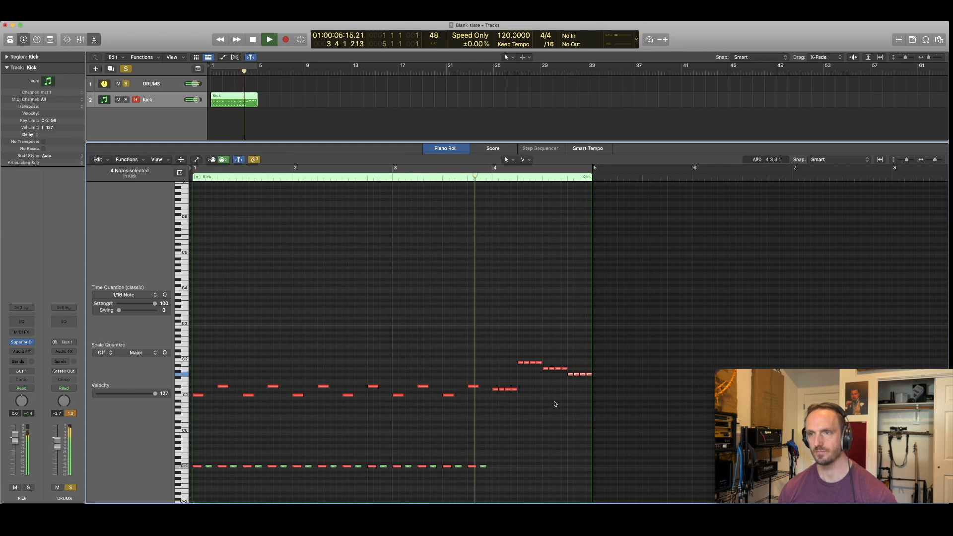
key(space)
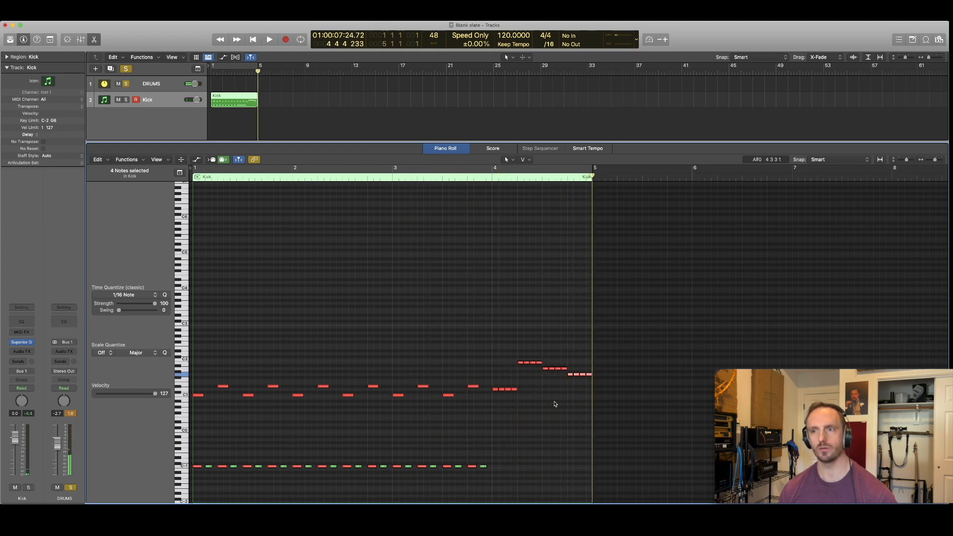
Raise the C-1 notes in bar 3 to C#-1 on beat 3 and D-1 on beat 4, auditioning the bar
click(392, 176)
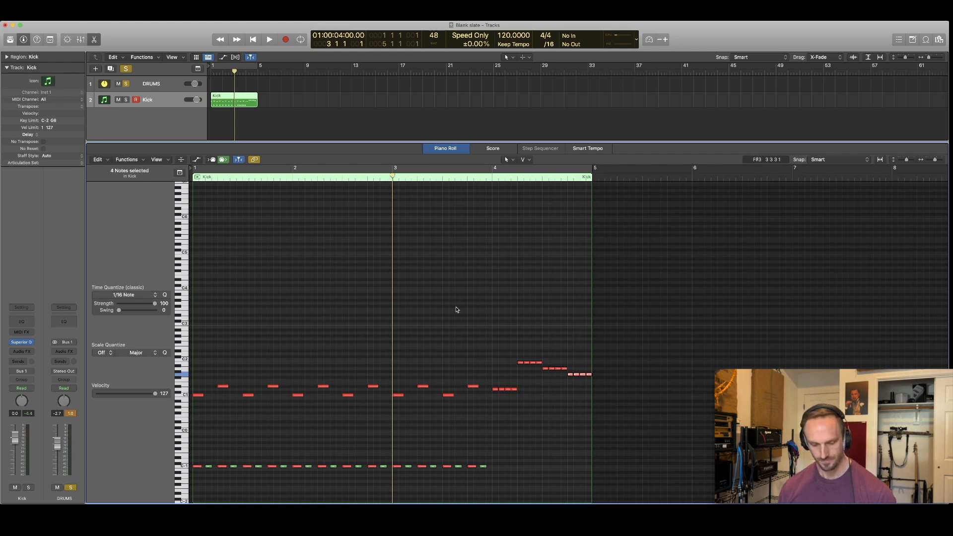
drag(310, 323, 598, 496)
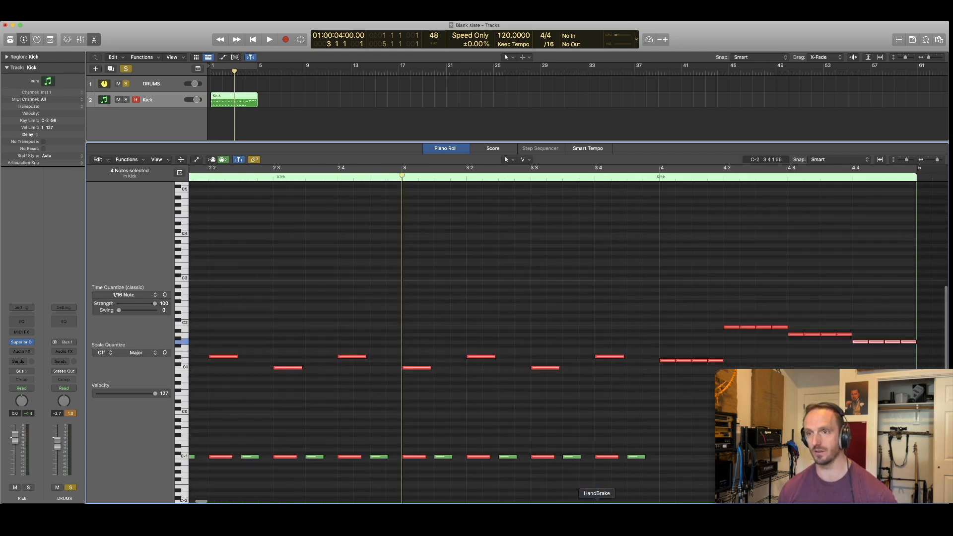
key(space)
scroll(637, 433, right, 1)
scroll(636, 433, right, 2)
key(space)
mouse_move(440, 450)
mouse_down()
mouse_move(576, 479)
mouse_move(447, 456)
mouse_up()
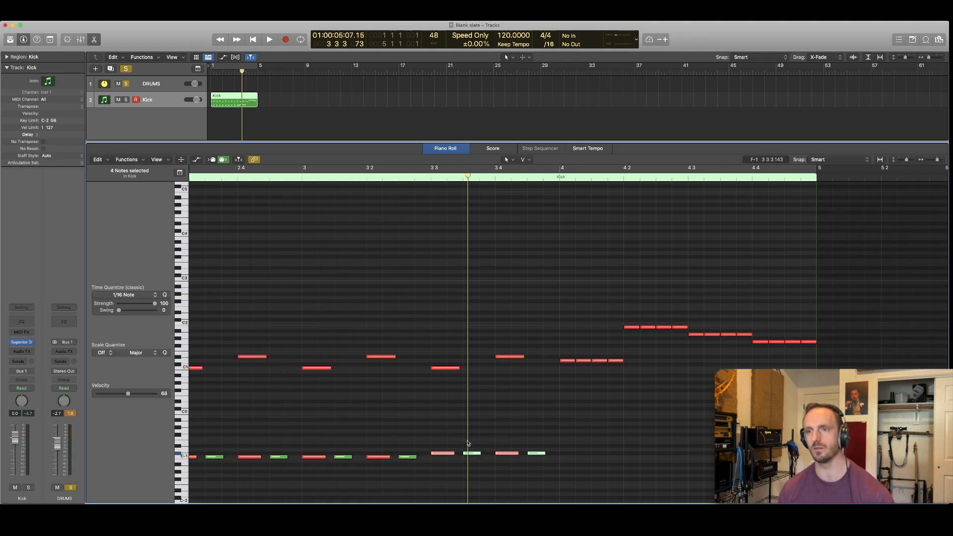
click(440, 453)
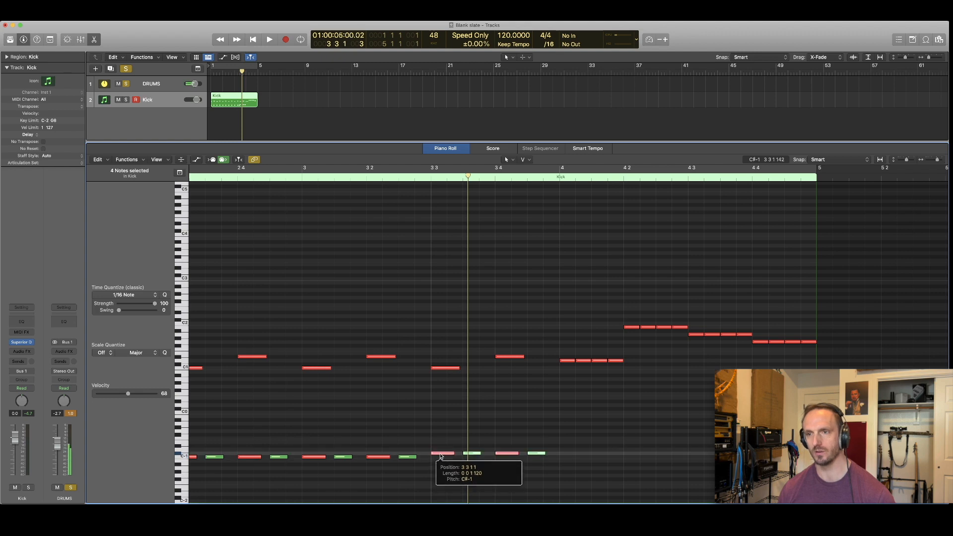
mouse_move(498, 446)
mouse_down()
mouse_move(547, 461)
mouse_move(498, 450)
mouse_up()
key(space)
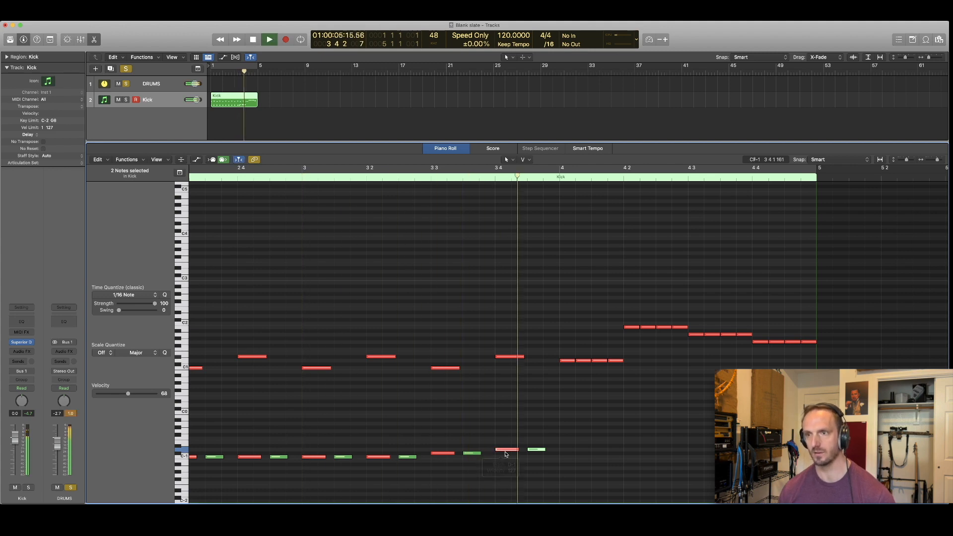
Play the beat from the start, return the two beat-3 notes in bar 3 to C-1, and listen again
key(space)
key(Return)
key(space)
scroll(504, 454, down, 5)
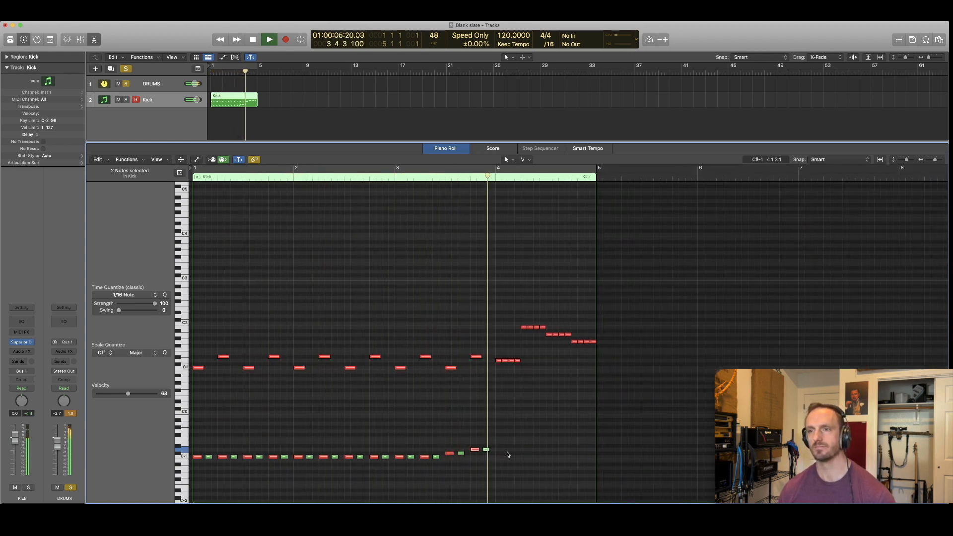
key(space)
mouse_move(448, 445)
mouse_down()
mouse_move(459, 461)
mouse_move(451, 458)
mouse_up()
key(space)
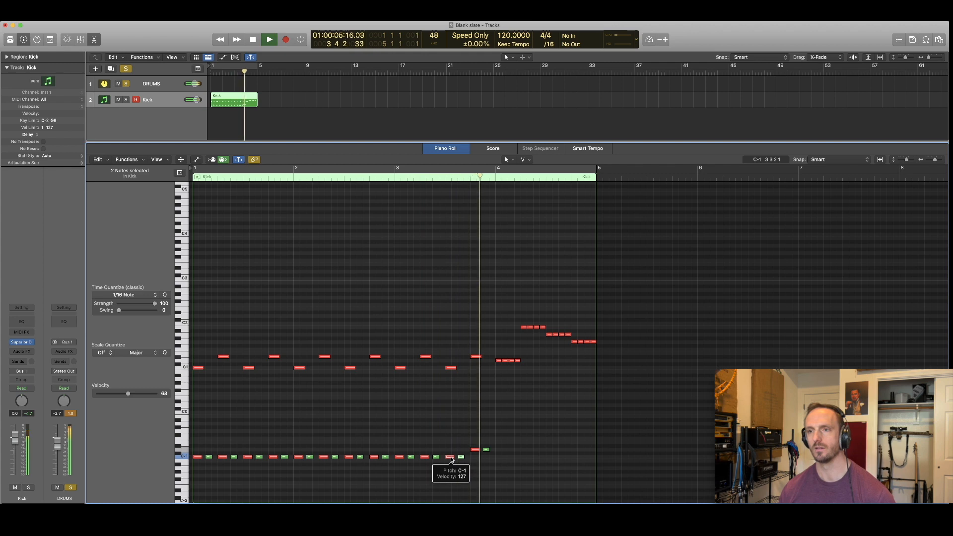
key(space)
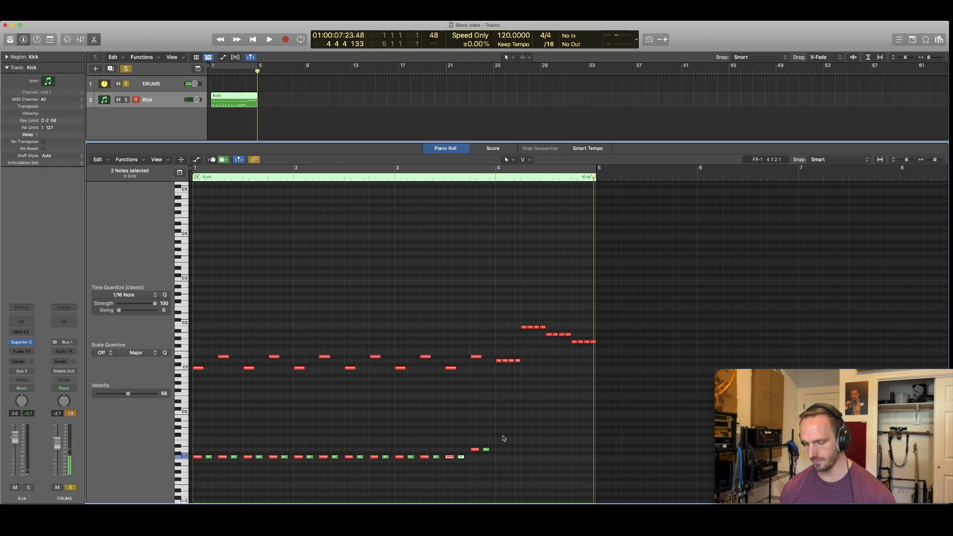
Raise the last offbeat C-1 notes of bars 1 and 2 to D#-1 at velocity 127, and play from the start
key(Return)
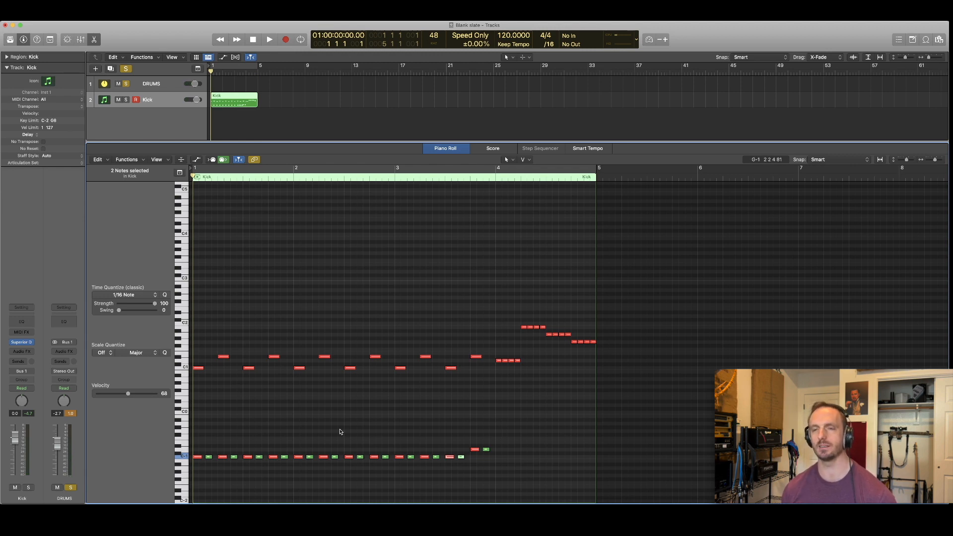
key(space)
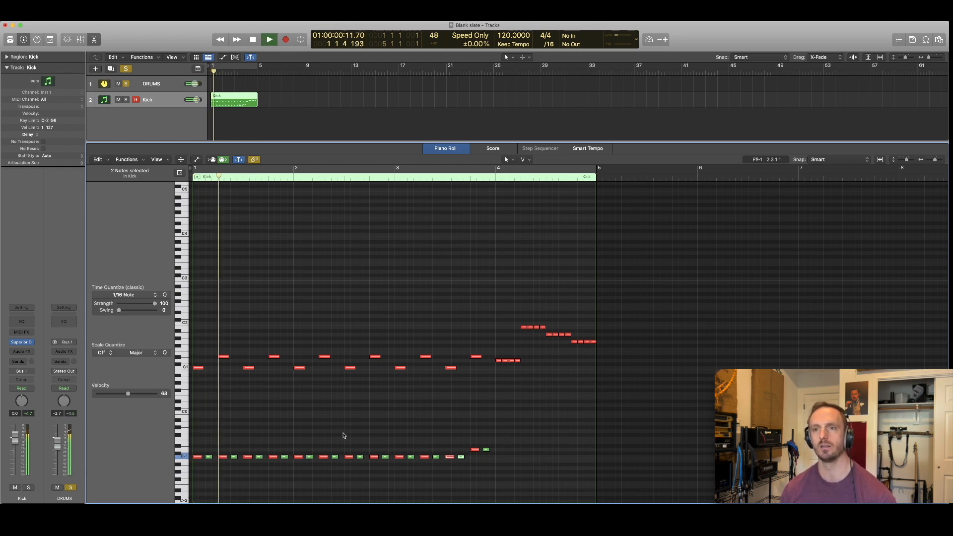
key(space)
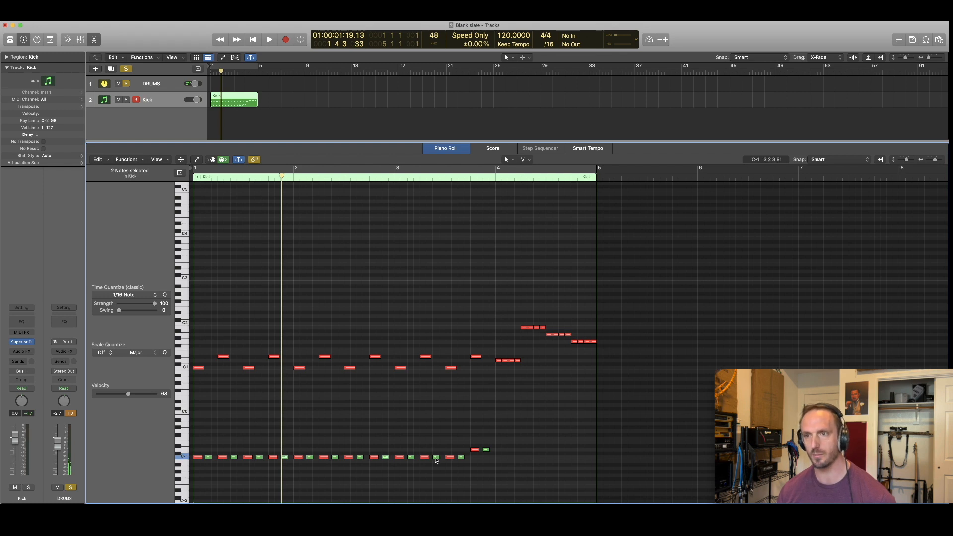
drag(284, 457, 285, 390)
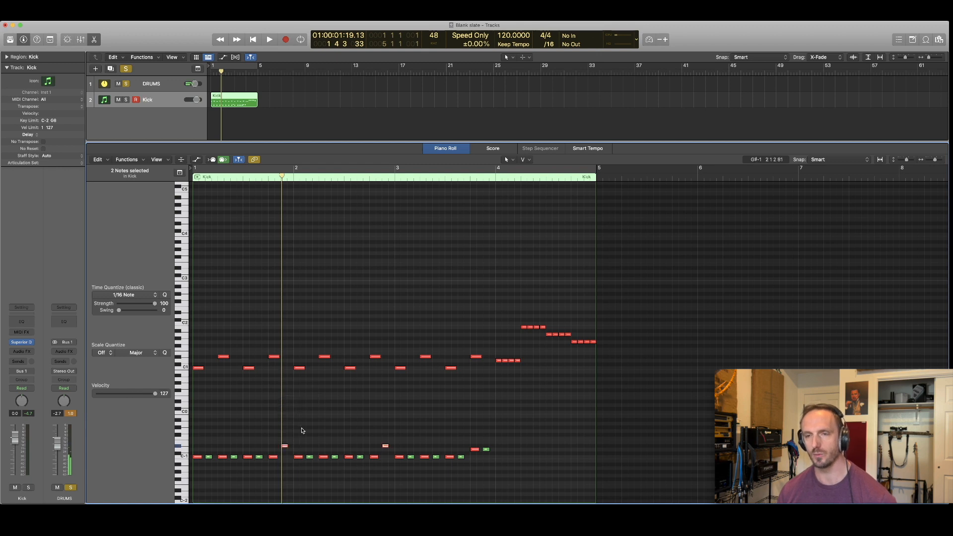
key(Return)
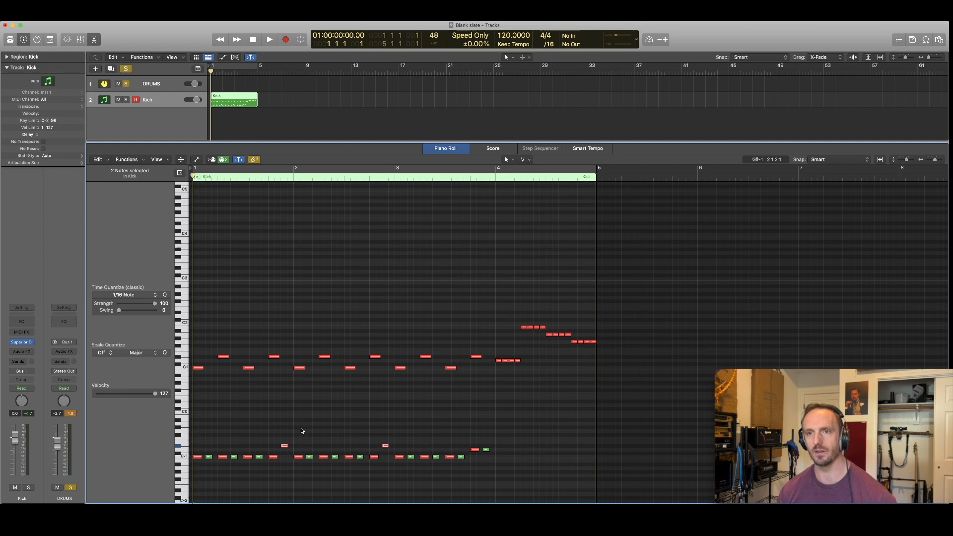
key(space)
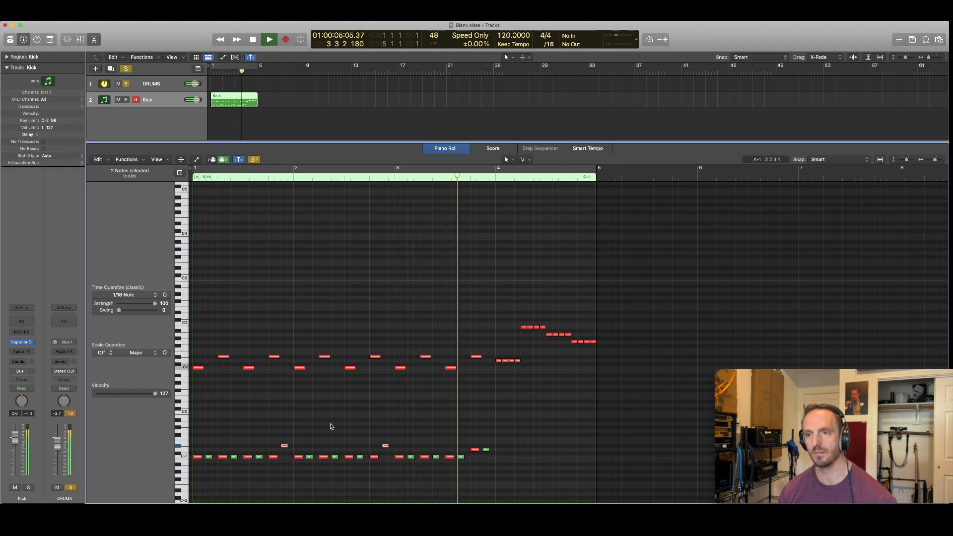
key(space)
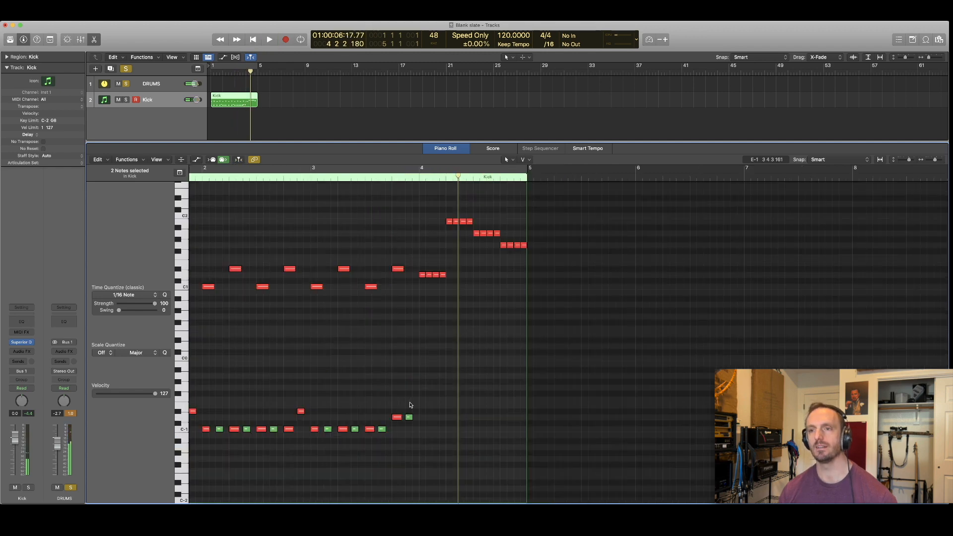
Delete the last offbeat D-1 note in bar 3 and play the beat through the fill
click(409, 418)
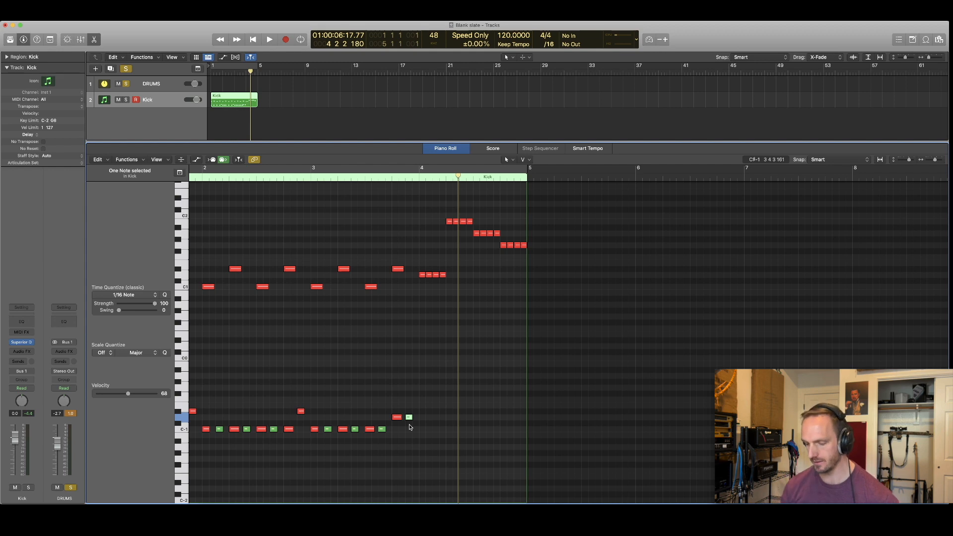
key(space)
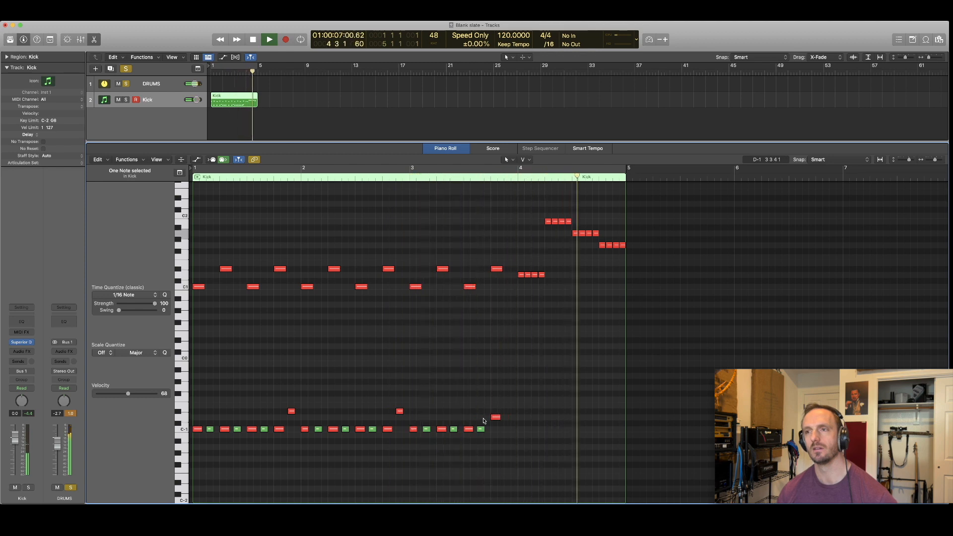
key(space)
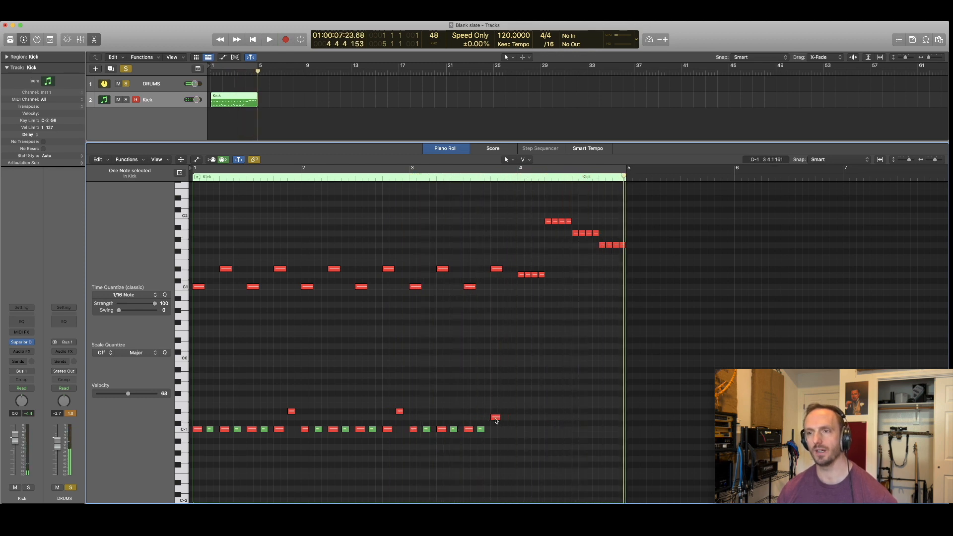
Add A#-2 notes at velocity 127 on all four beats of bar 4 under the fill, and play the beat
drag(495, 421, 520, 444)
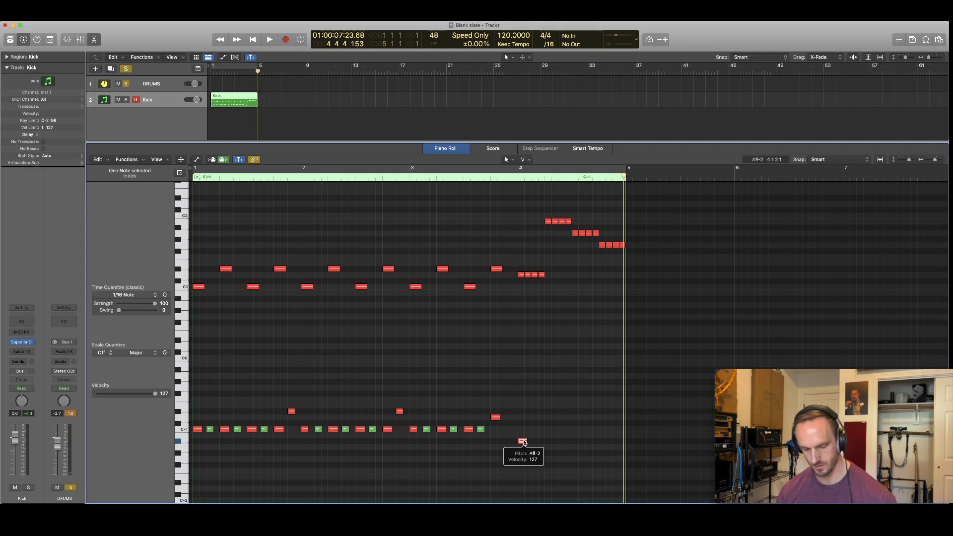
drag(523, 441, 601, 441)
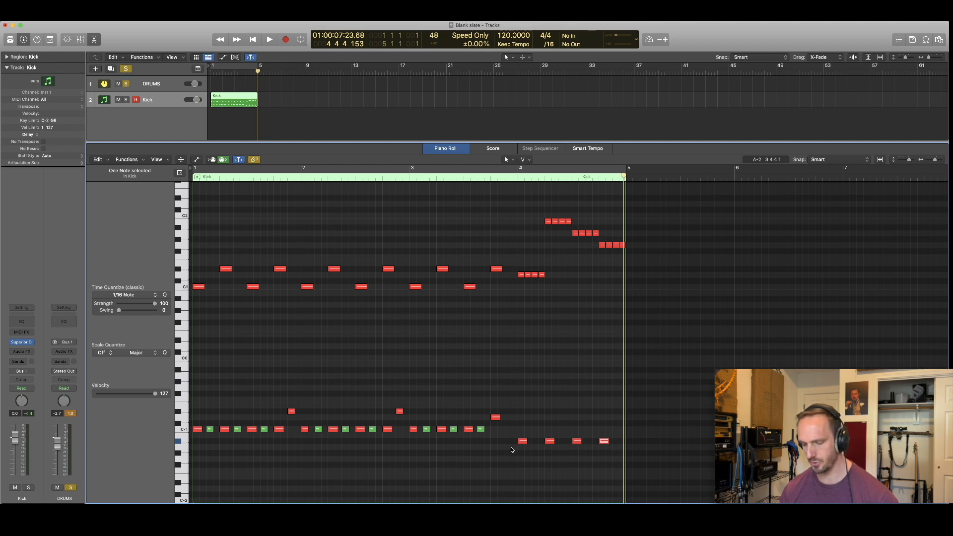
key(Return)
key(space)
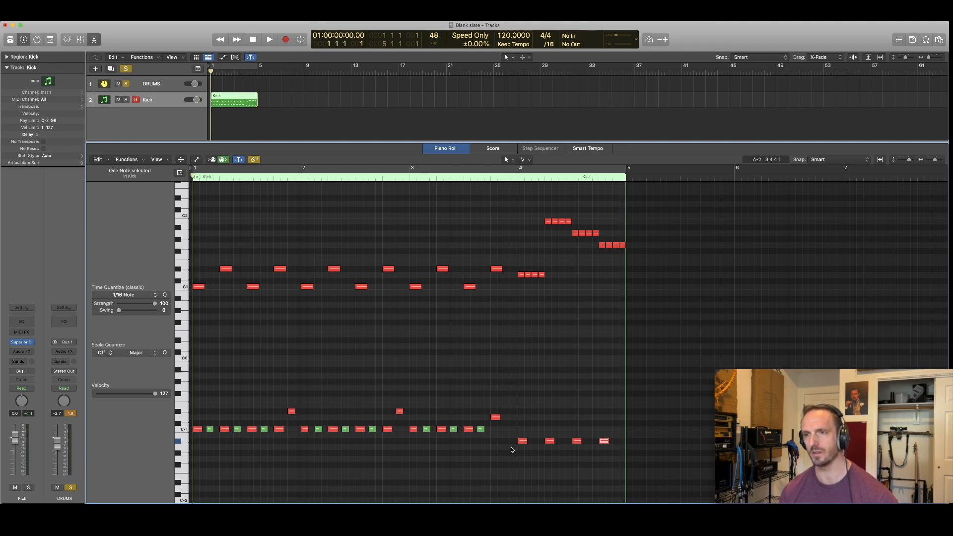
key(space)
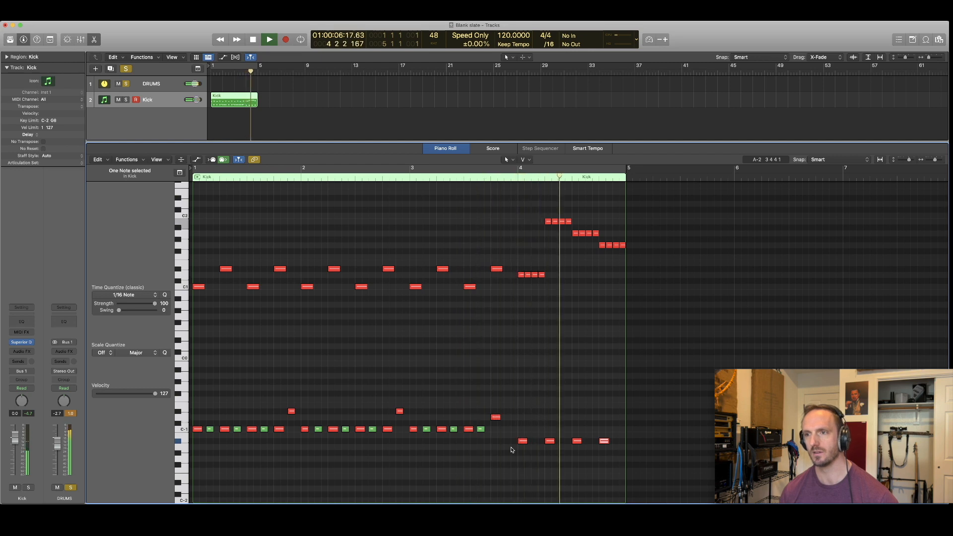
key(space)
drag(511, 446, 611, 447)
Move the first C-1 note of bar 1 up to A2 and play the beat to the end
scroll(608, 439, right, 1)
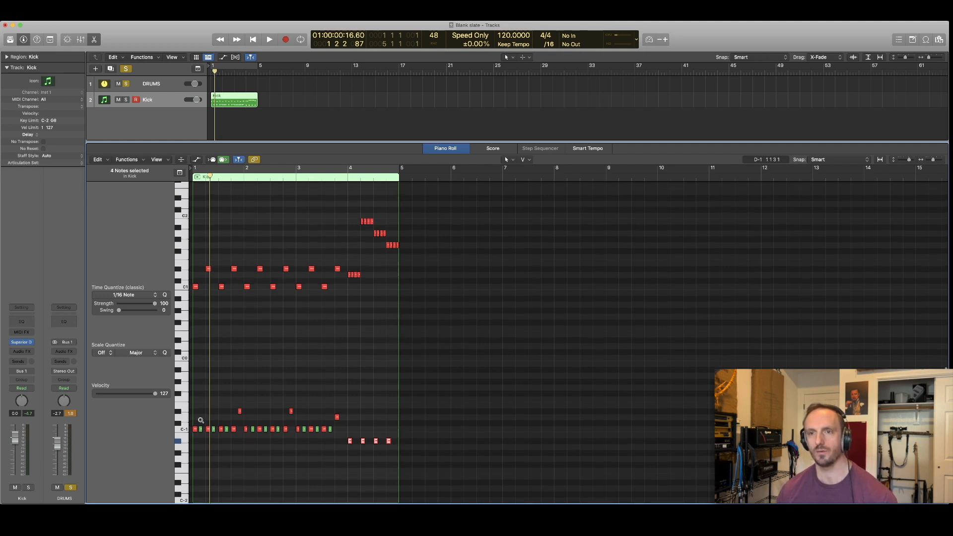
scroll(201, 420, down, 5)
scroll(200, 420, down, 1)
mouse_move(195, 471)
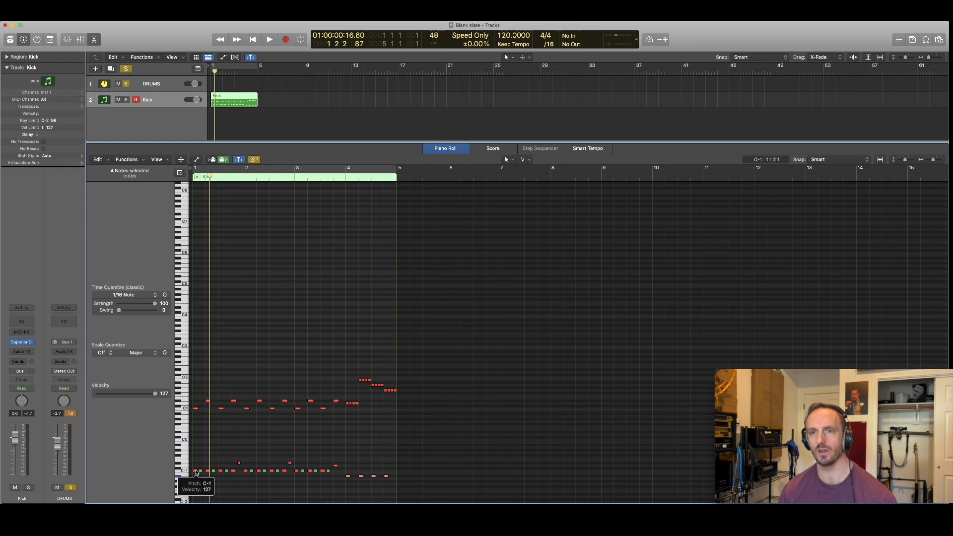
drag(196, 471, 195, 356)
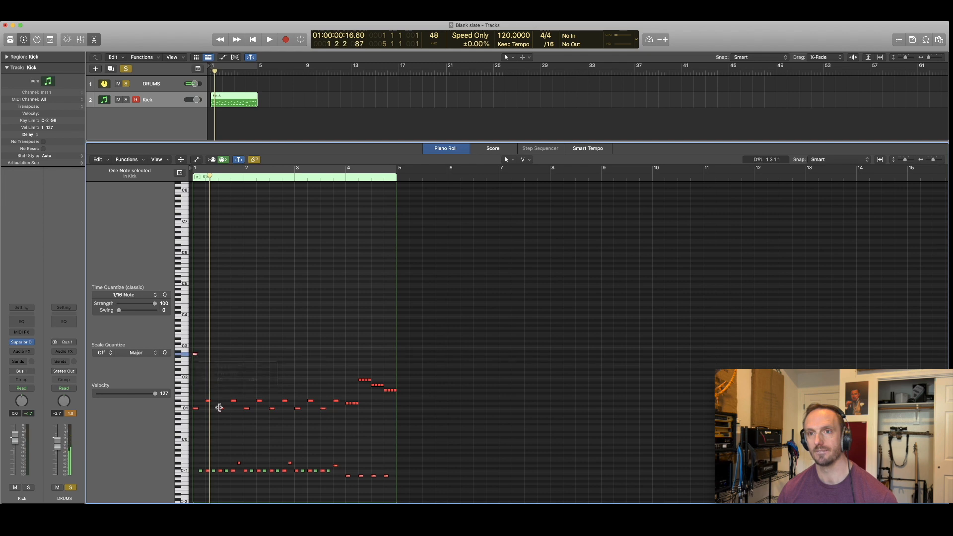
key(space)
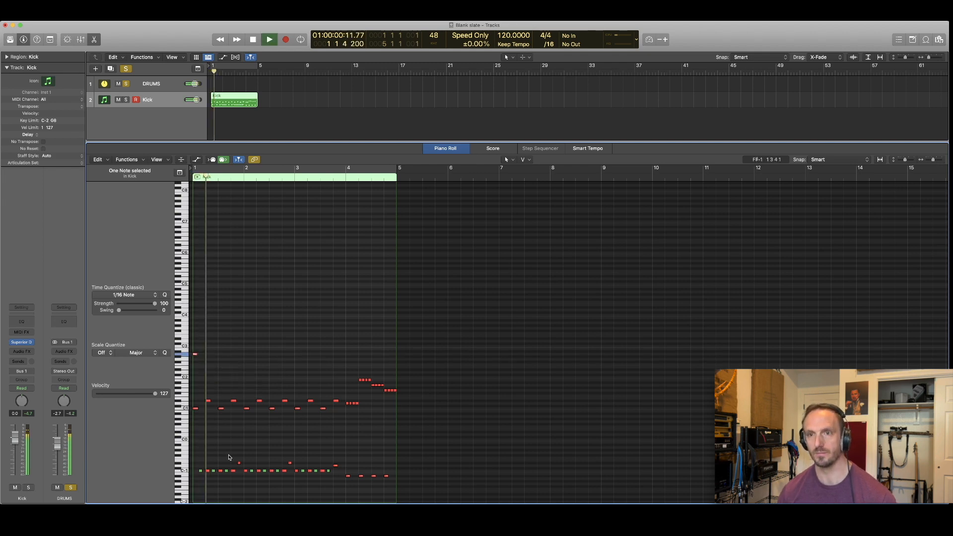
ctrl+alt+click(231, 454)
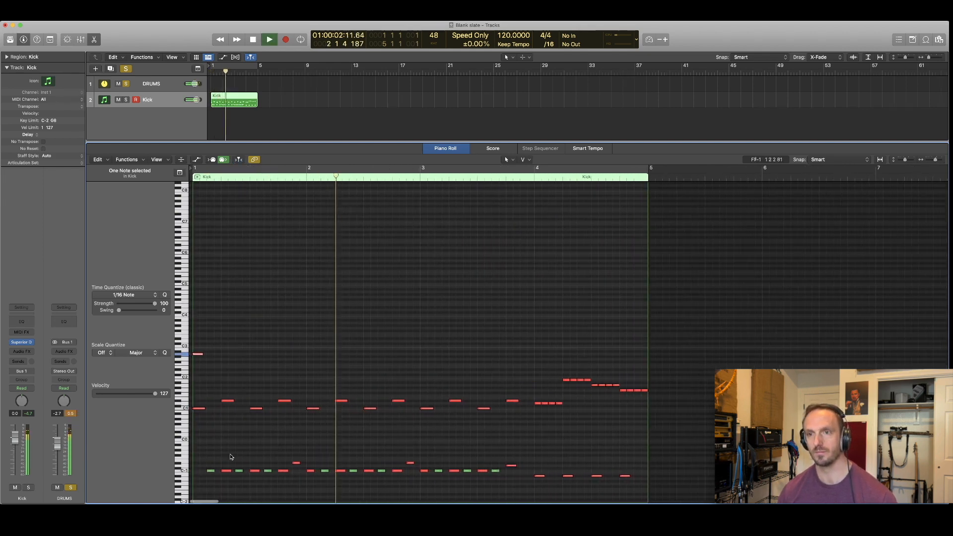
ctrl+alt+click(230, 454)
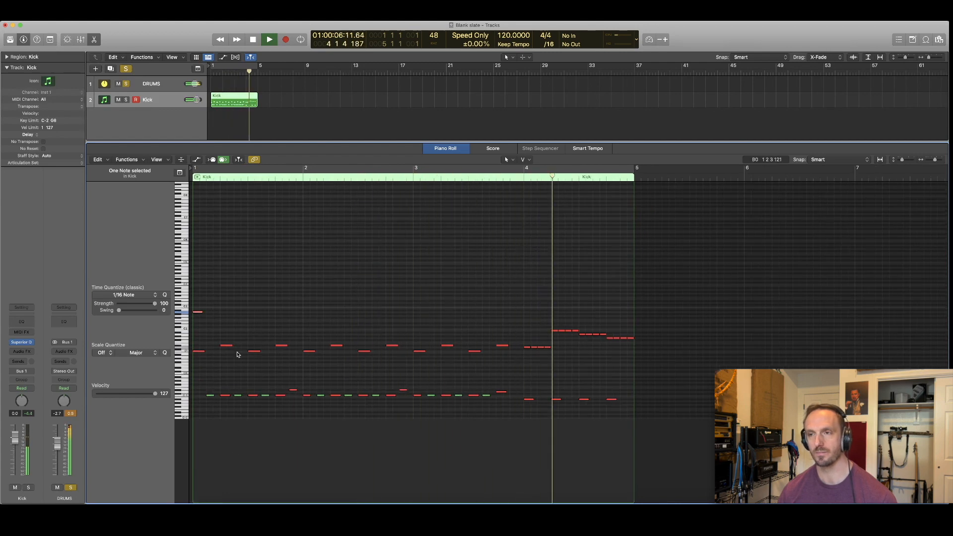
key(space)
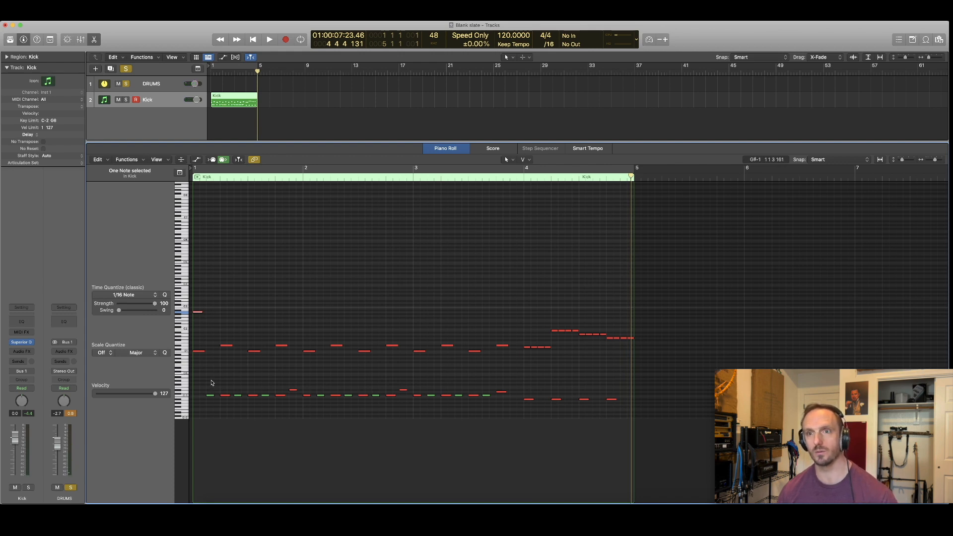
Delete the first offbeat C-1 note in bar 1 and play the four bars through the fill
key(Return)
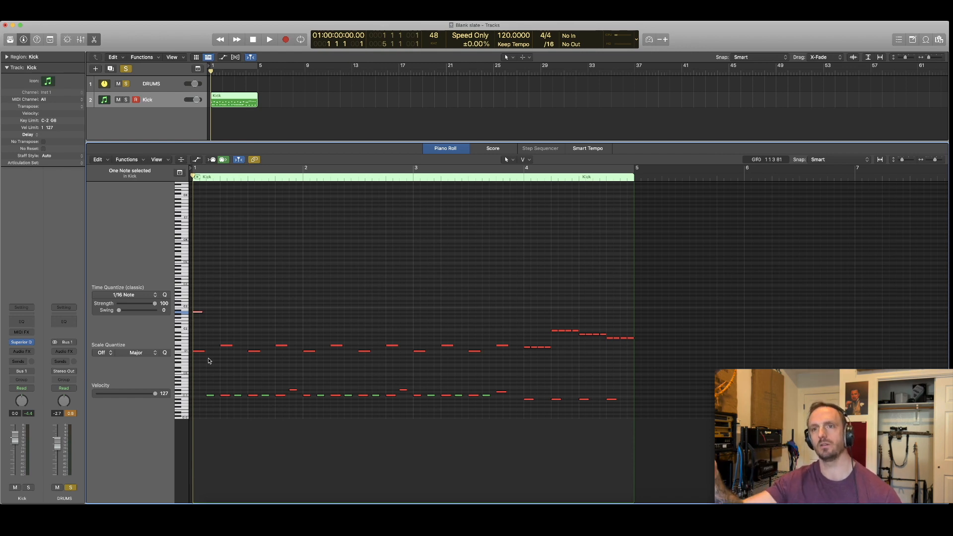
drag(207, 292, 199, 318)
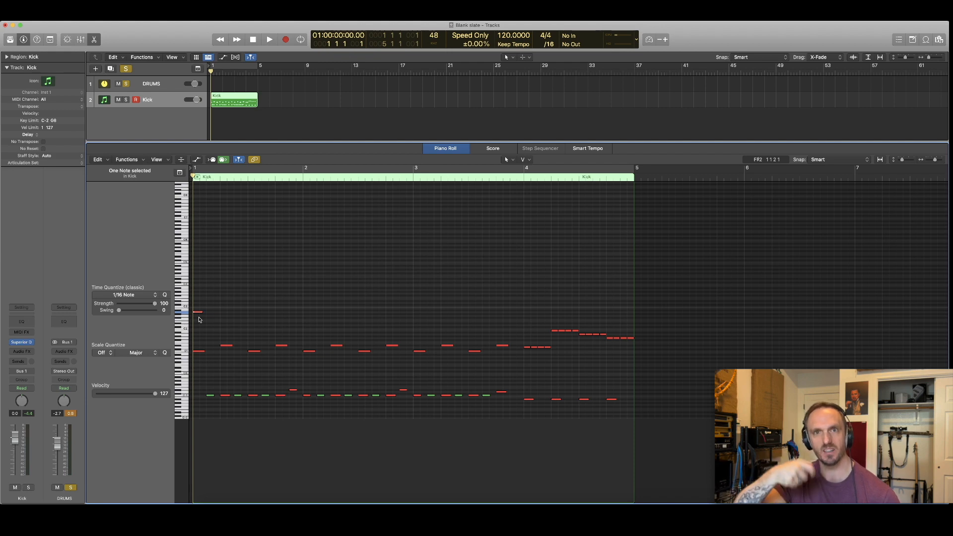
key(space)
key(space)
click(210, 395)
key(Delete)
key(space)
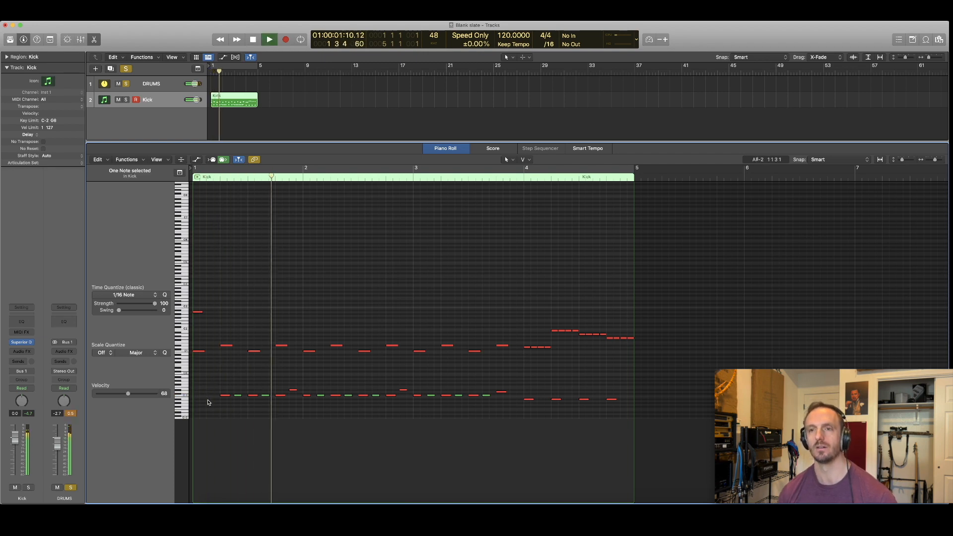
scroll(351, 386, down, 3)
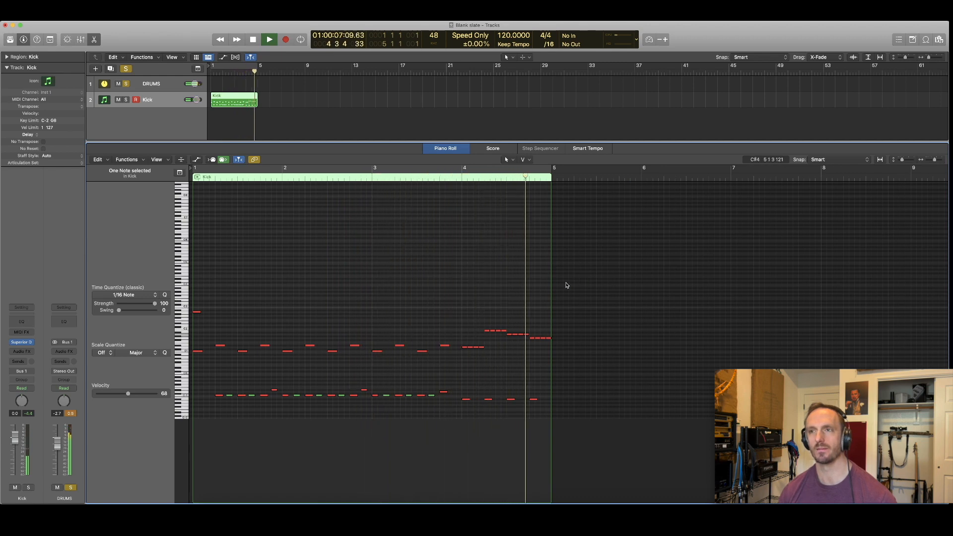
key(space)
Extend the Kick region to eight bars and copy all notes of bars 1 to 4 to start at bar 5
drag(257, 103, 304, 105)
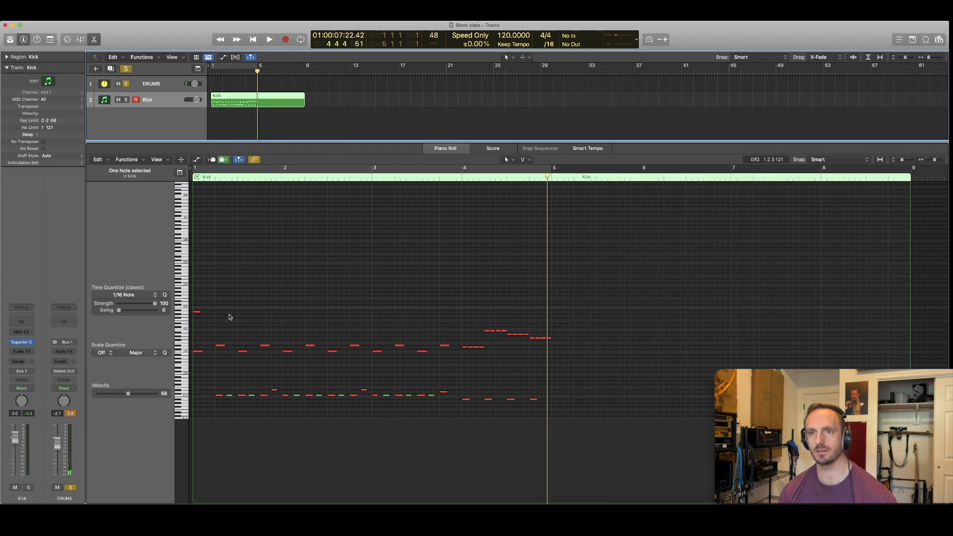
drag(198, 294, 557, 418)
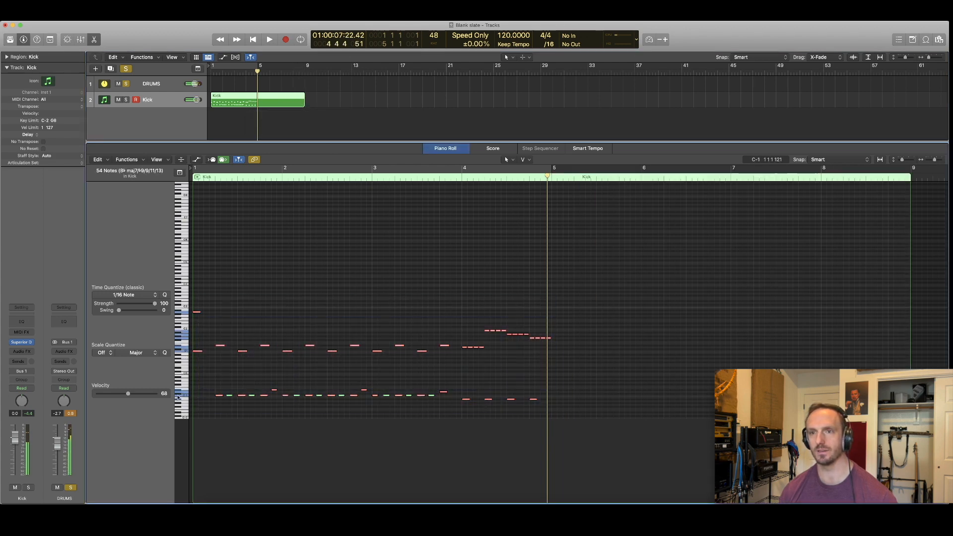
drag(198, 353, 557, 354)
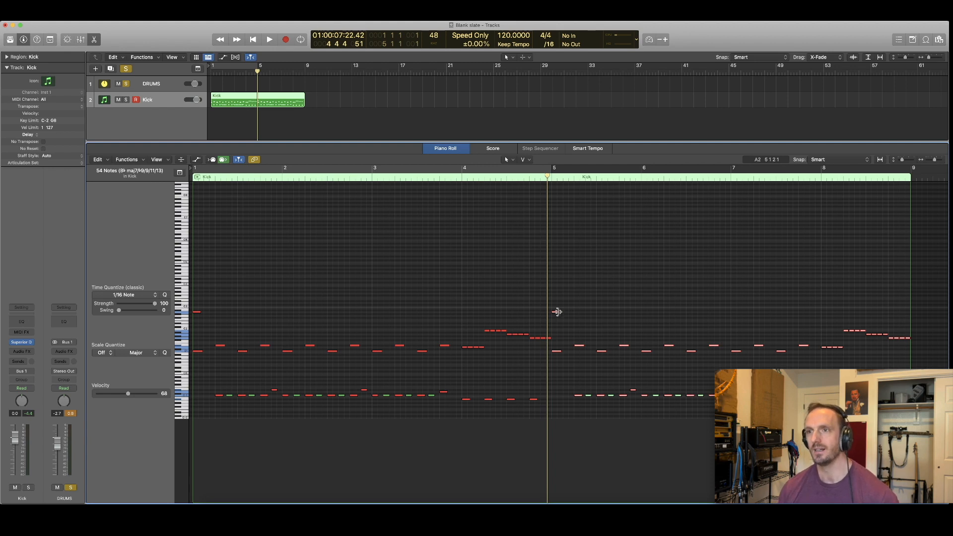
Move the A2 note on the first beat of bar 5 down to C#2 and play all eight bars
click(557, 307)
drag(556, 313, 556, 329)
click(556, 329)
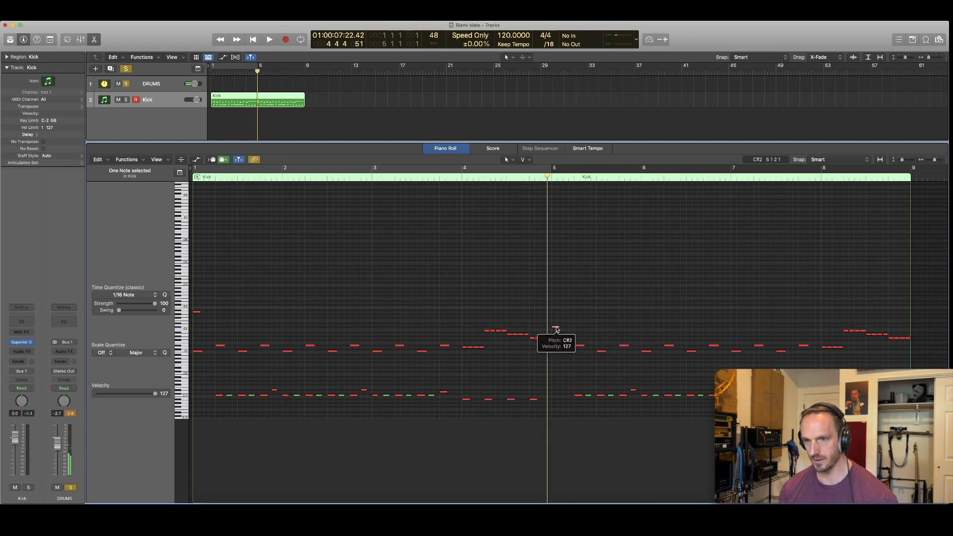
key(Return)
key(space)
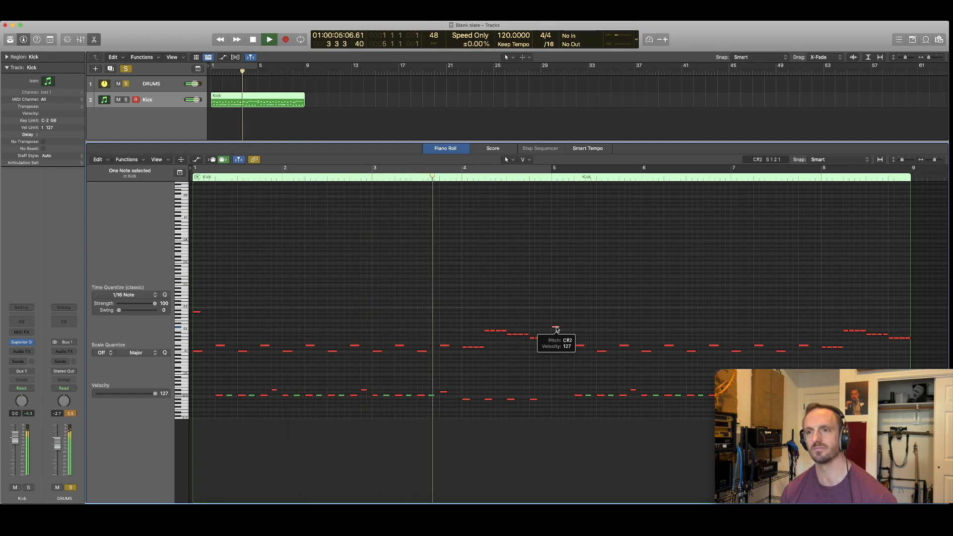
scroll(581, 362, right, 2)
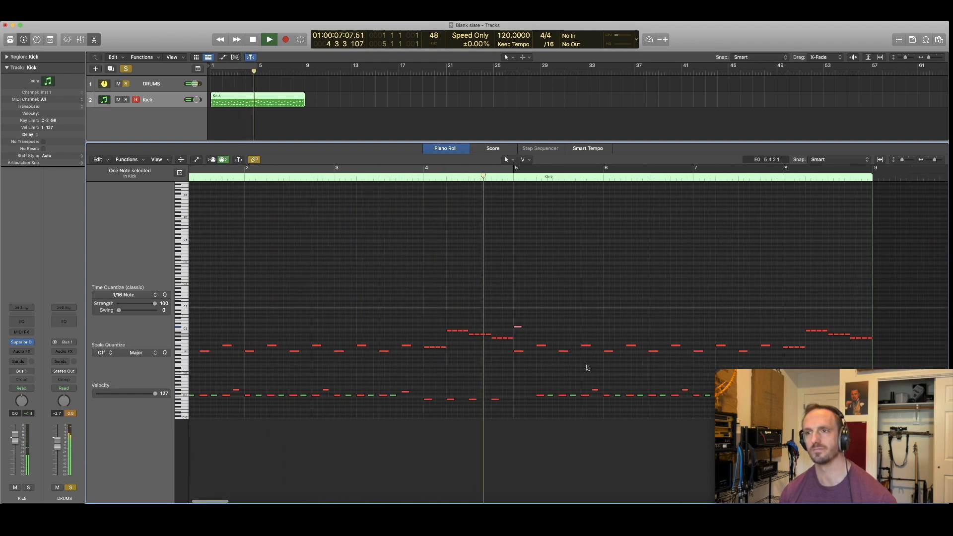
scroll(585, 366, right, 2)
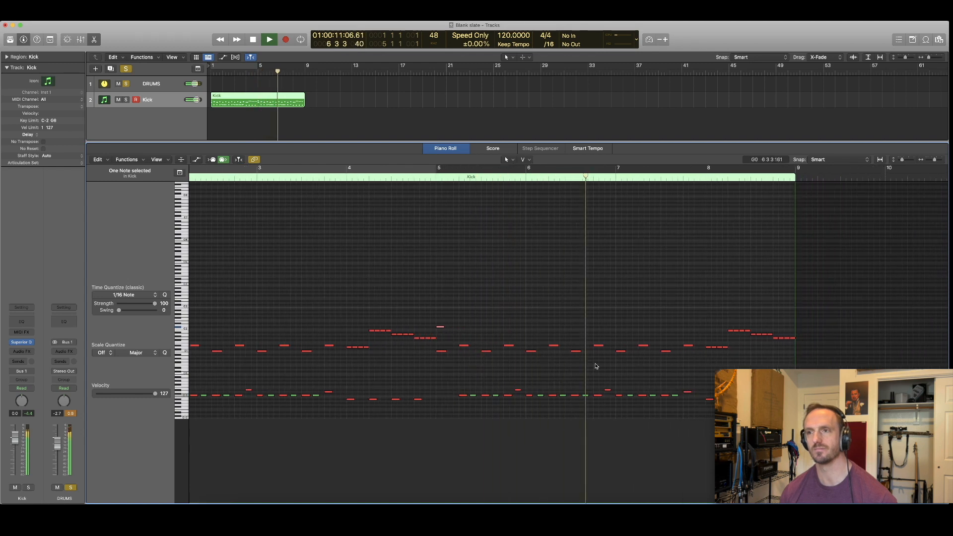
scroll(615, 370, right, 2)
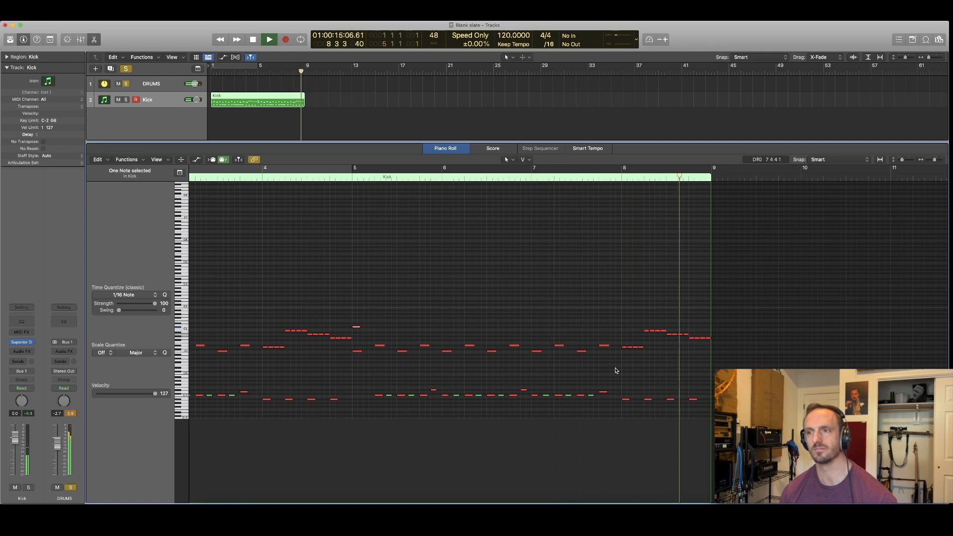
key(space)
scroll(566, 369, left, 5)
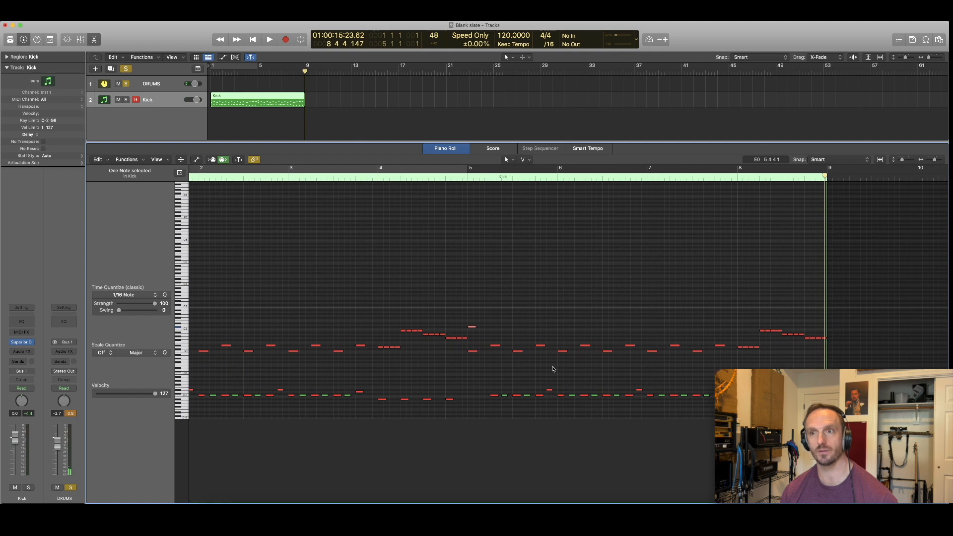
Deselect the notes and play the bar 4 fill on its own to judge how natural its hits sound
click(472, 373)
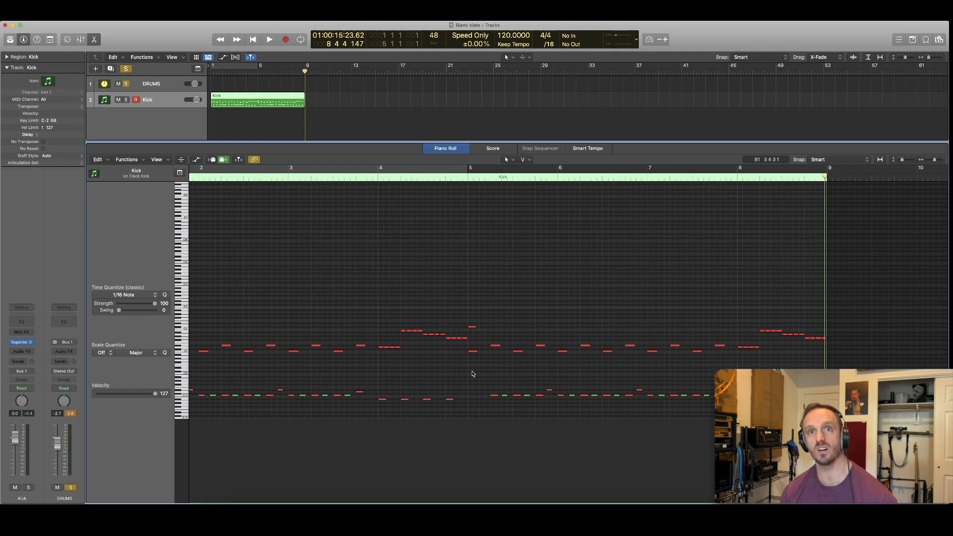
scroll(472, 374, left, 4)
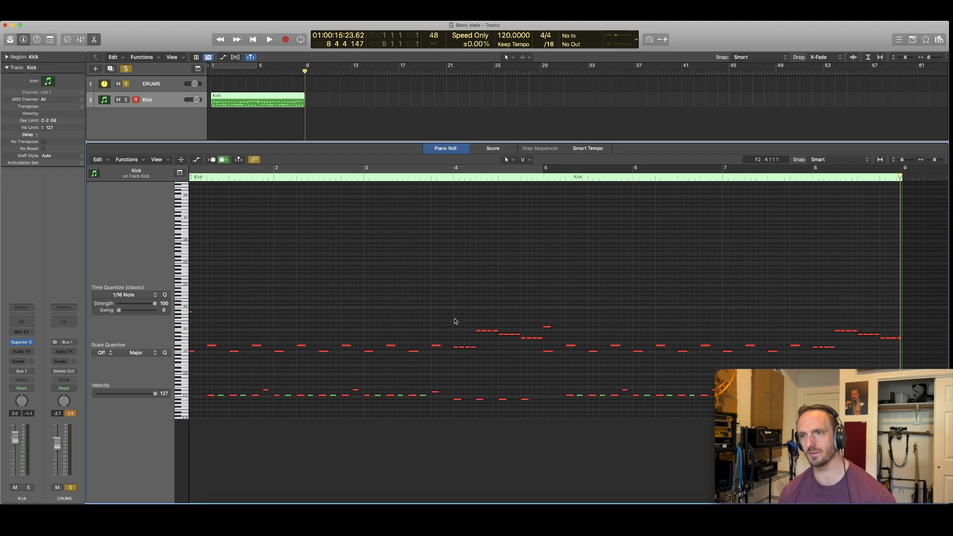
double_click(454, 178)
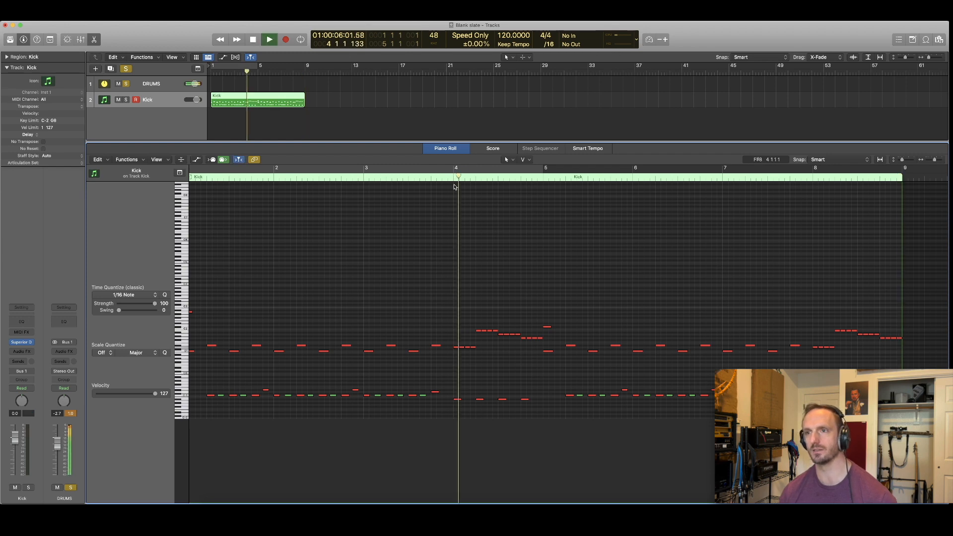
key(space)
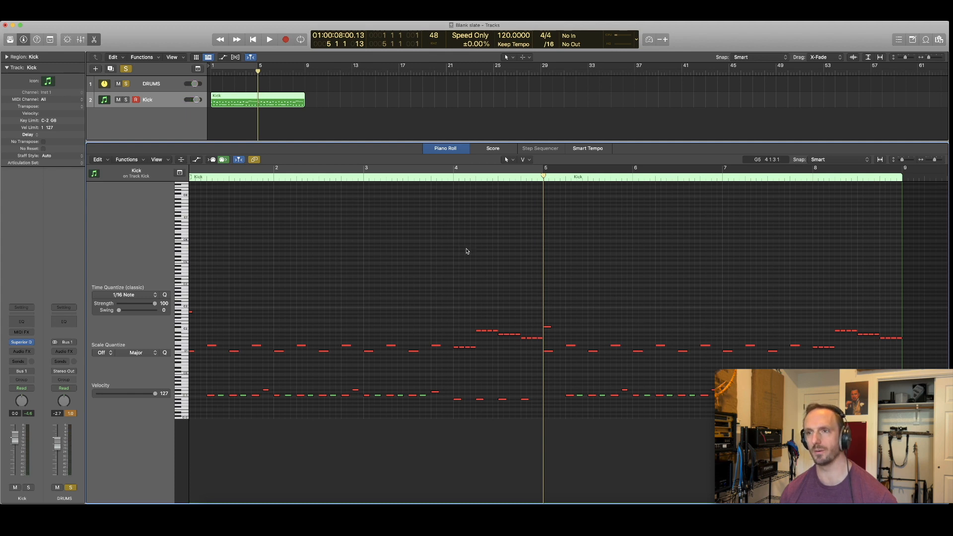
click(456, 348)
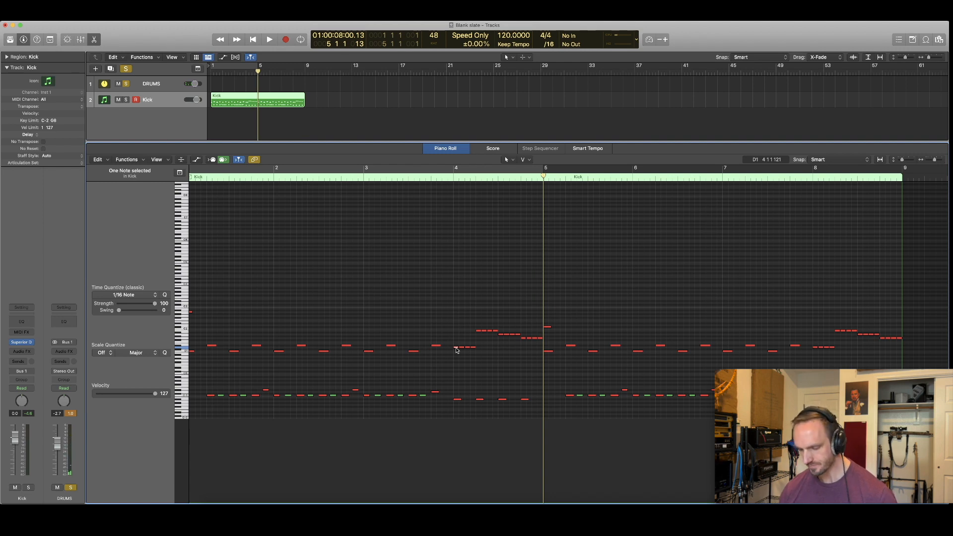
key(comma)
key(space)
key(space)
Zoom in on the bar 4 fill and lower the first B1 note on beat 2 to velocity 121
drag(476, 321, 542, 346)
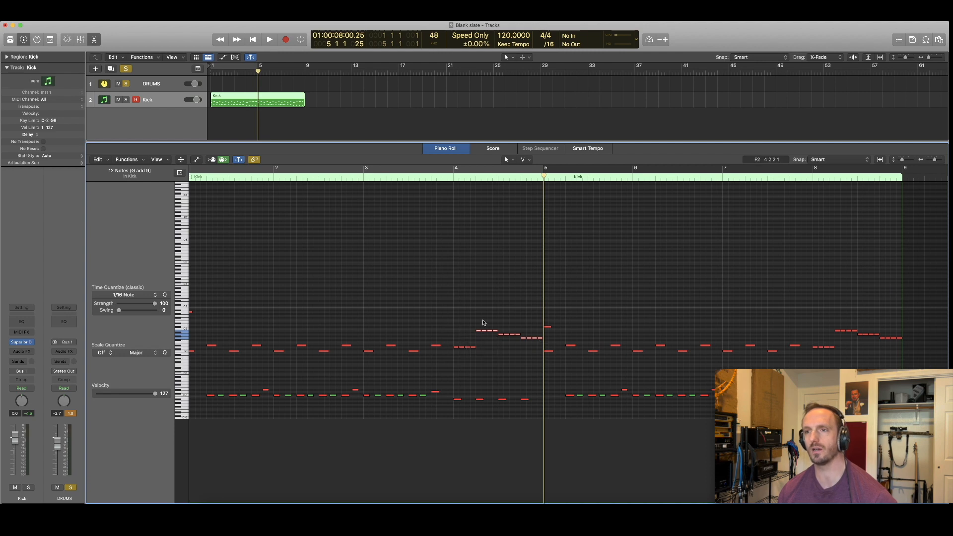
drag(442, 299, 610, 409)
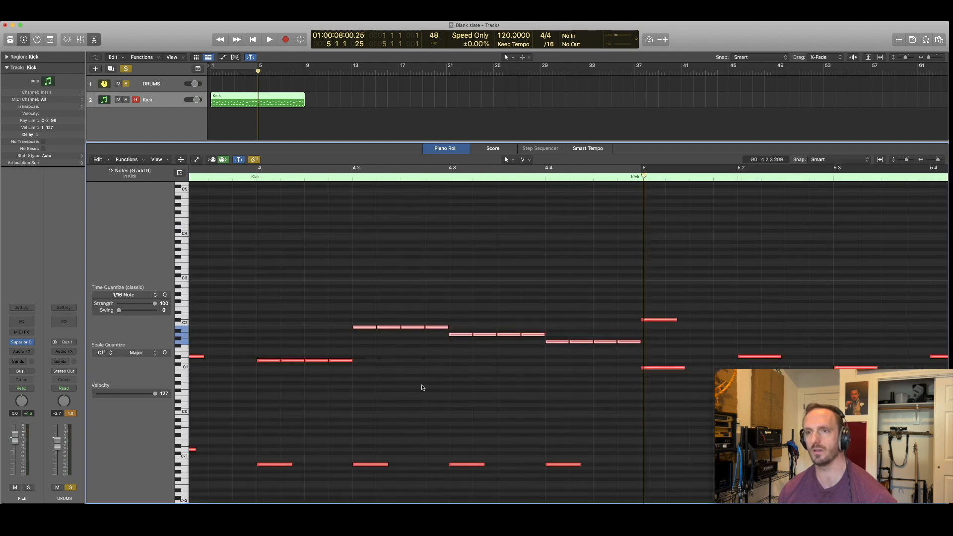
click(376, 320)
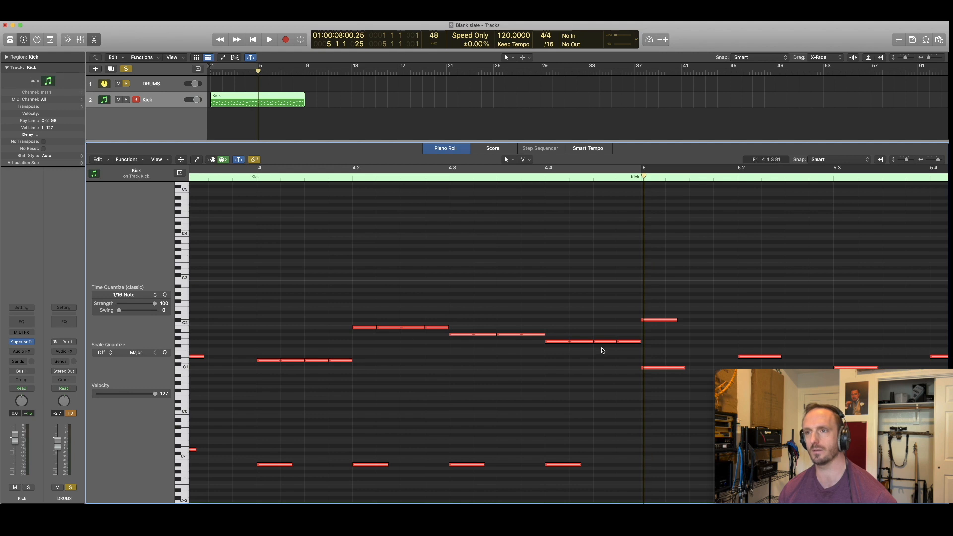
mouse_move(364, 329)
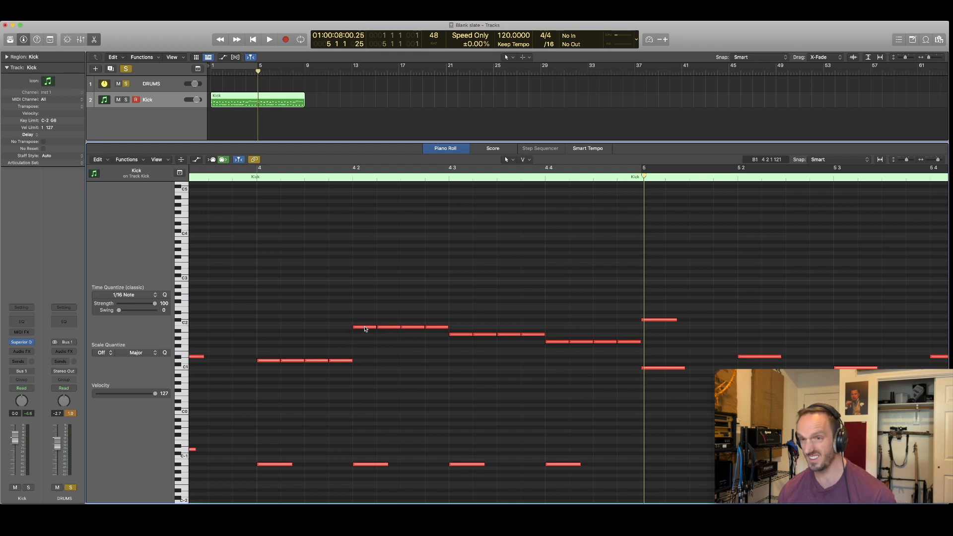
mouse_move(365, 329)
mouse_down()
mouse_move(365, 339)
mouse_move(367, 325)
mouse_up()
drag(463, 335, 467, 296)
click(366, 327)
drag(366, 329, 366, 333)
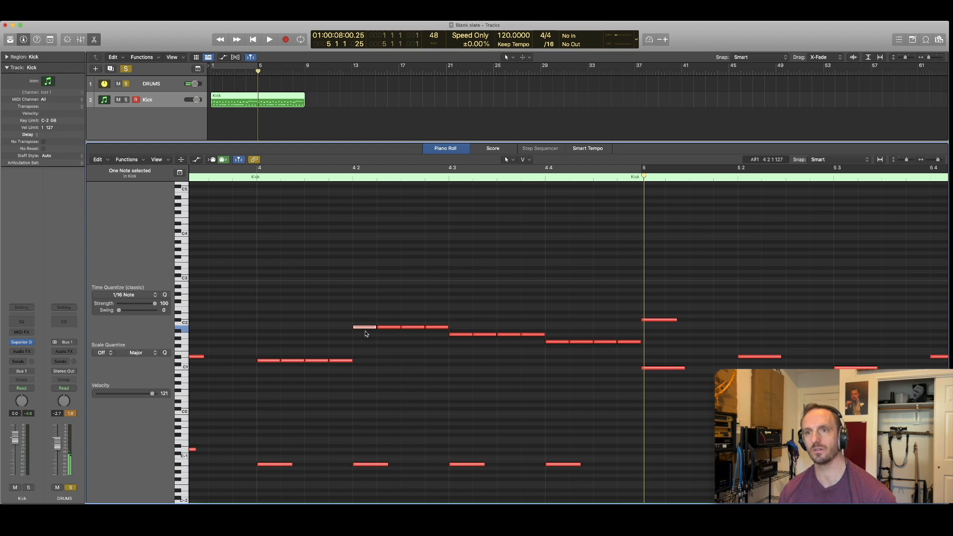
mouse_move(366, 330)
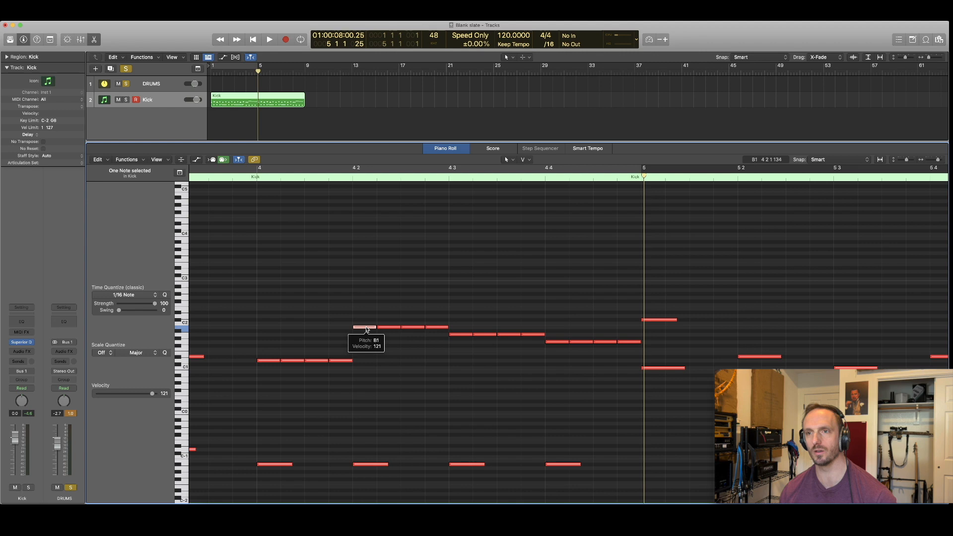
Raise the first note of each tom group and the last D1 note in the bar 4 fill to velocity 127
click(561, 342)
drag(561, 342, 551, 241)
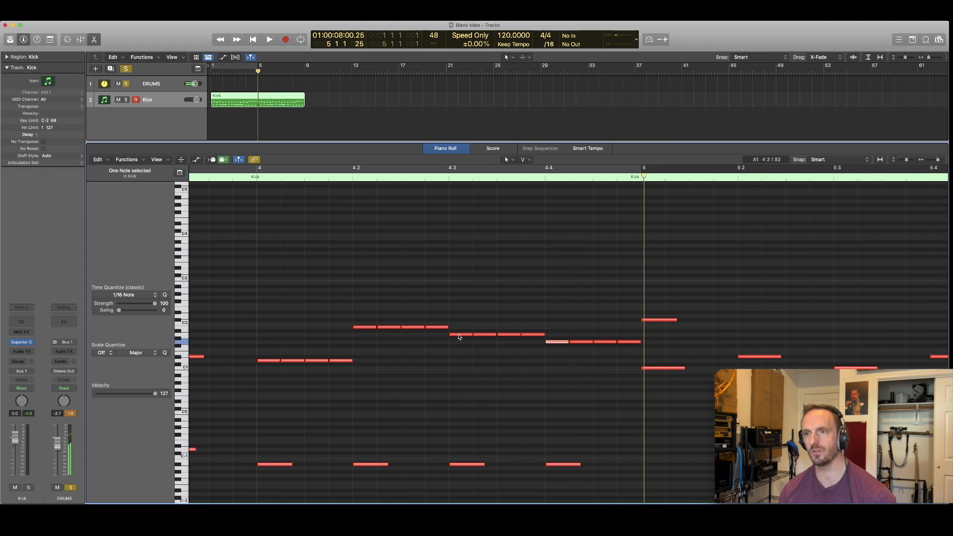
mouse_move(459, 337)
drag(459, 336, 458, 286)
drag(357, 328, 358, 279)
drag(345, 362, 348, 304)
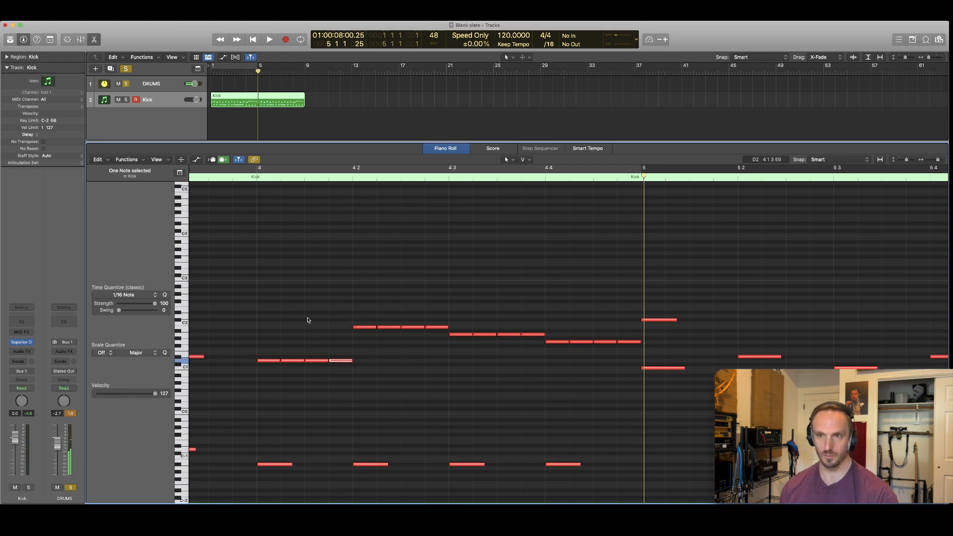
click(276, 351)
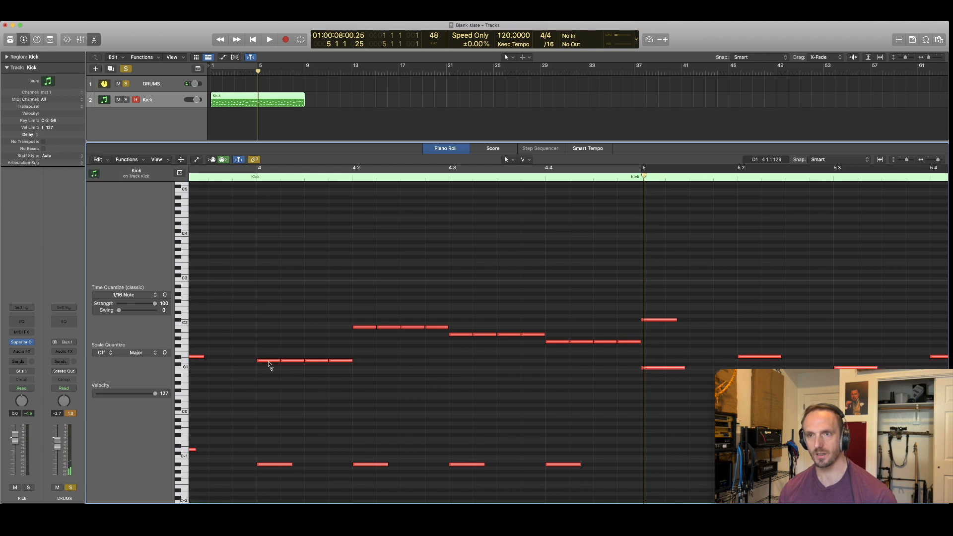
click(269, 361)
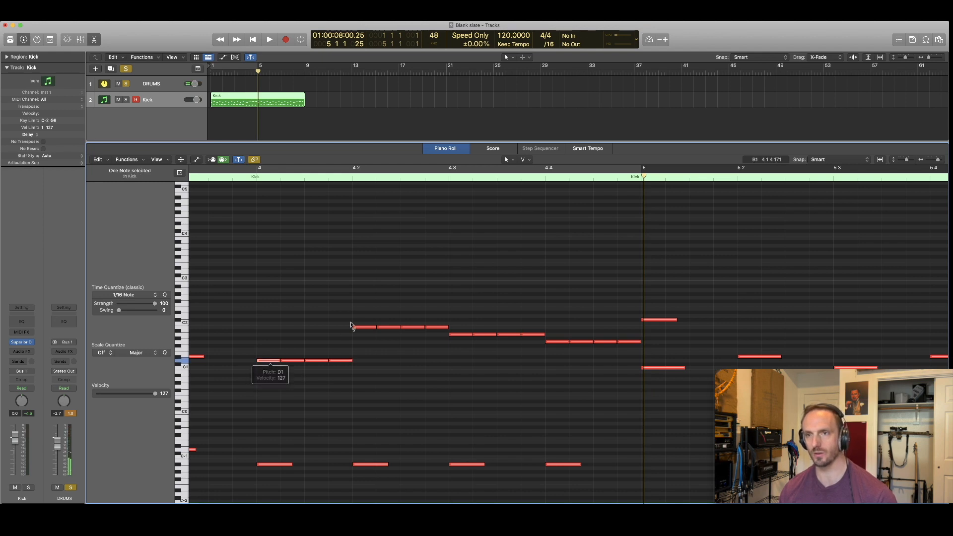
Apply the Random Velocity MIDI transform with a range of 118 to 127 to the 12 tom notes in bar 4
drag(364, 307, 630, 386)
click(139, 157)
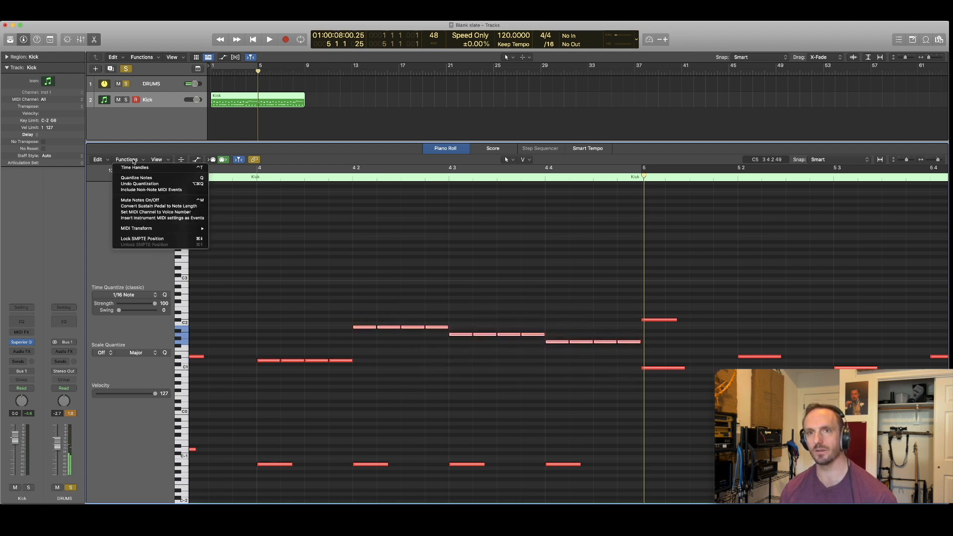
mouse_move(141, 229)
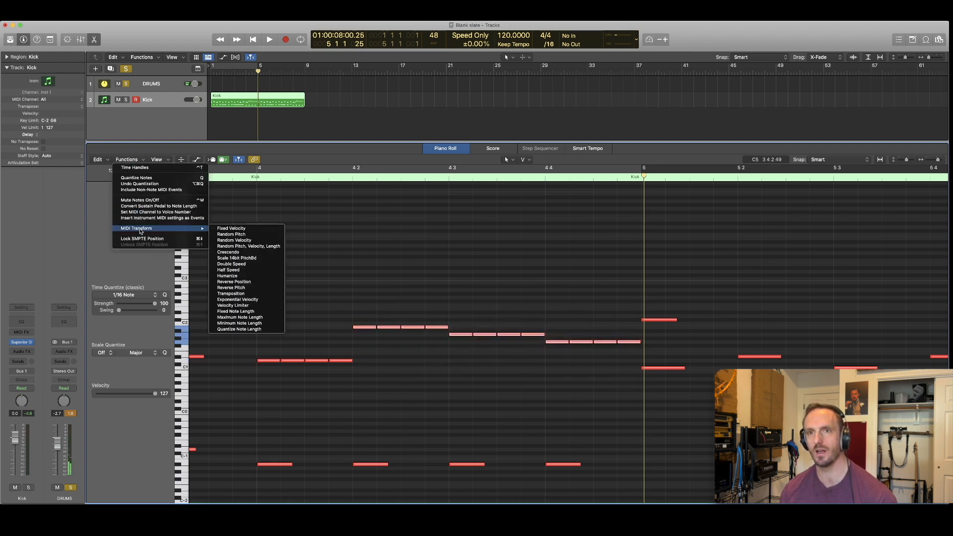
click(255, 241)
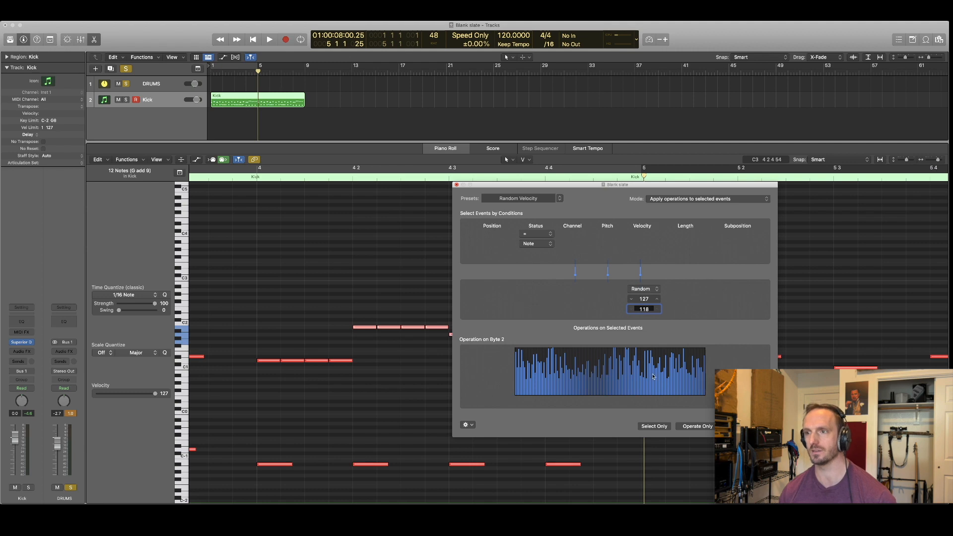
click(710, 426)
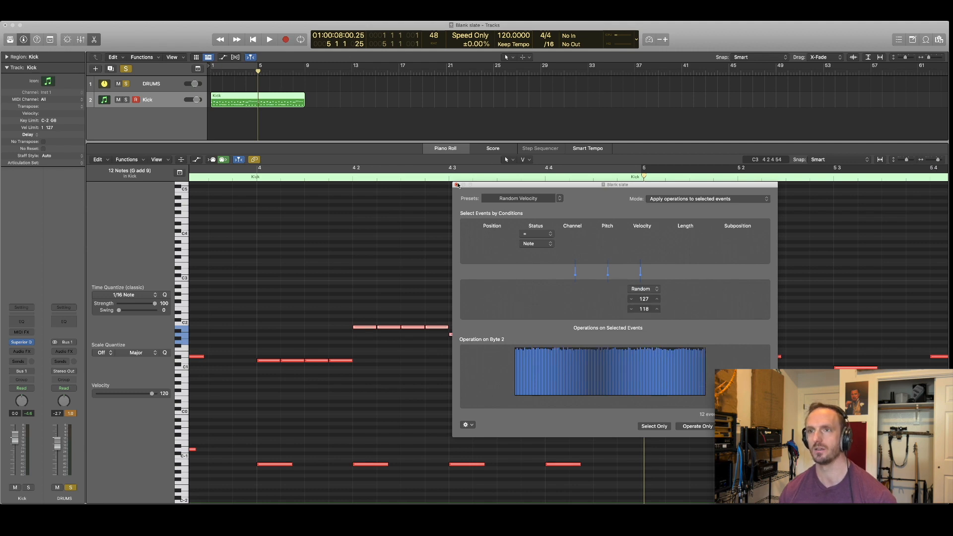
click(456, 185)
Play the beat from its opening bars through the bar 4 fill into bar 6 to check the randomized toms
click(206, 179)
key(space)
scroll(284, 225, down, 3)
key(space)
key(comma)
key(comma)
key(comma)
key(space)
scroll(376, 249, down, 2)
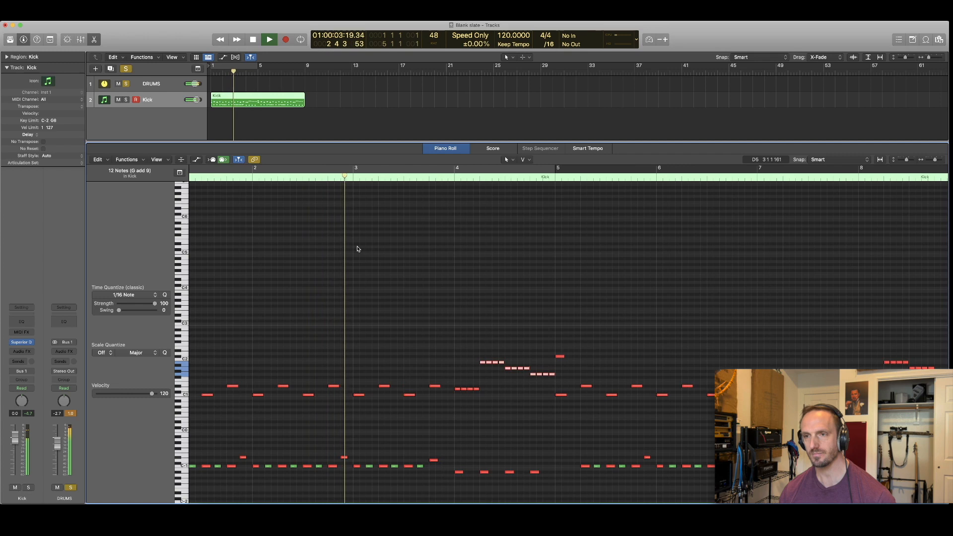
scroll(357, 249, down, 2)
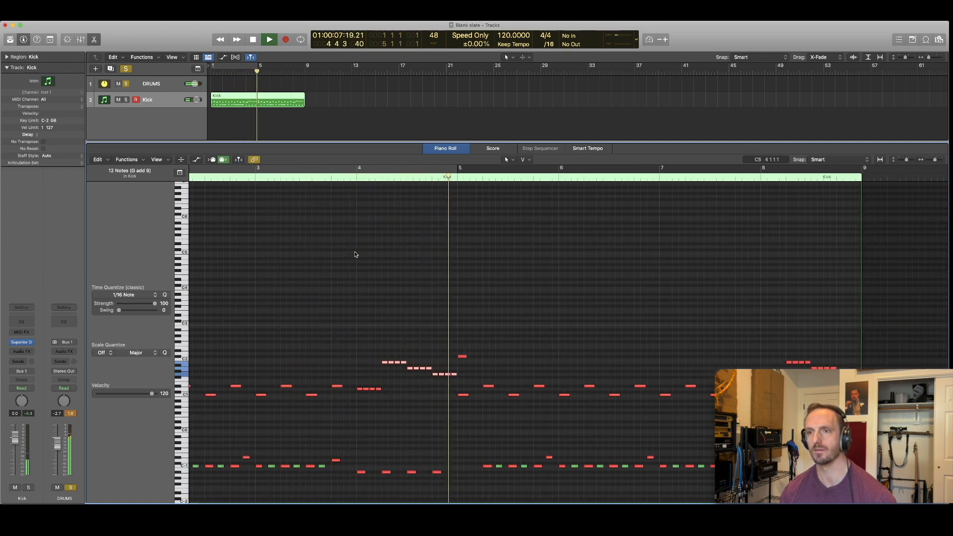
scroll(485, 281, right, 3)
scroll(486, 282, left, 3)
key(space)
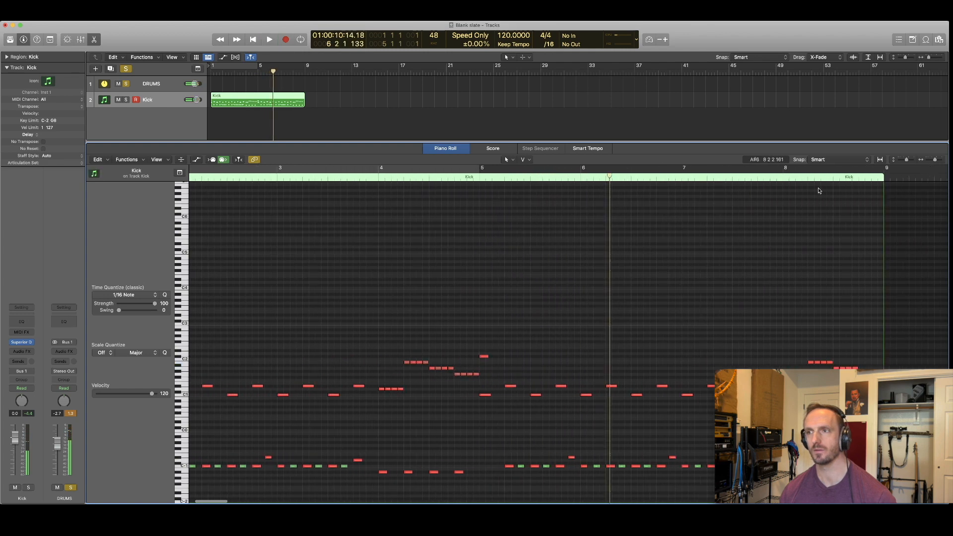
Play the unaltered bar 8 fill and the randomized bar 4 fill to compare them
double_click(784, 179)
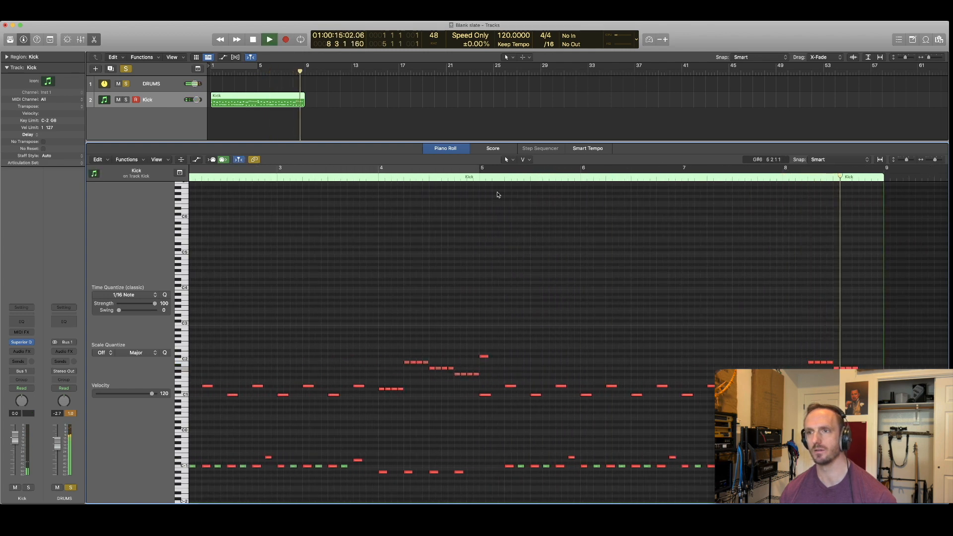
key(space)
scroll(348, 201, left, 10)
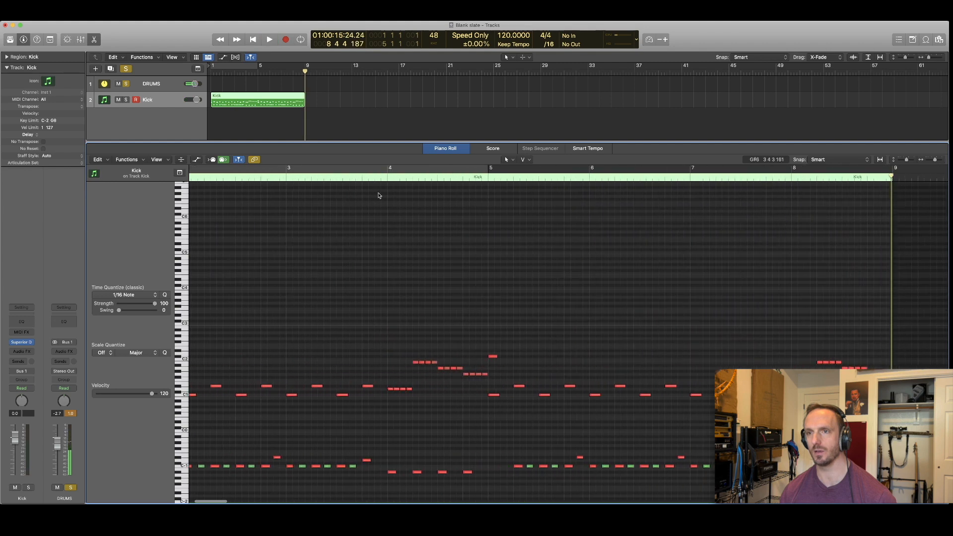
double_click(388, 177)
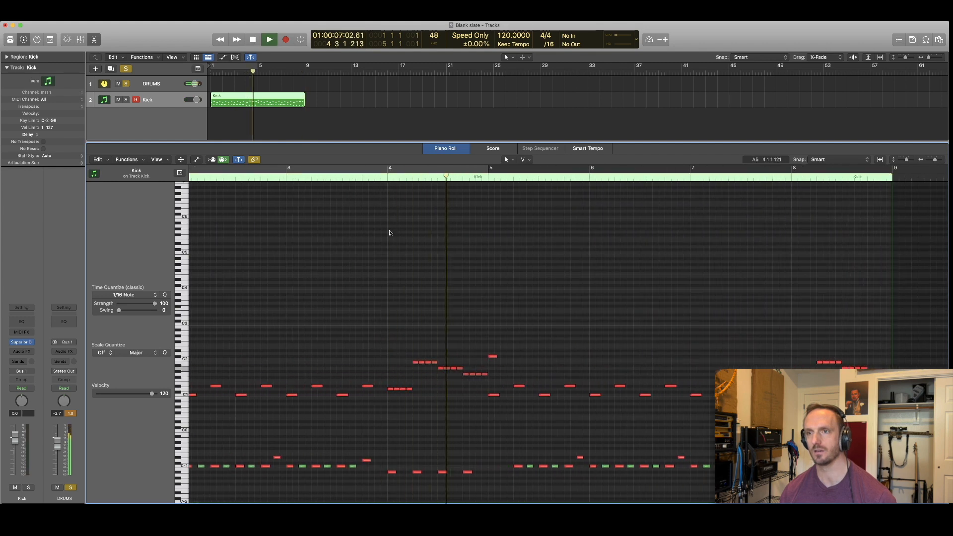
key(space)
Apply the Random Velocity MIDI transform with a range of 123 to 127 to the four D1 notes opening the bar 4 fill
drag(389, 364, 412, 392)
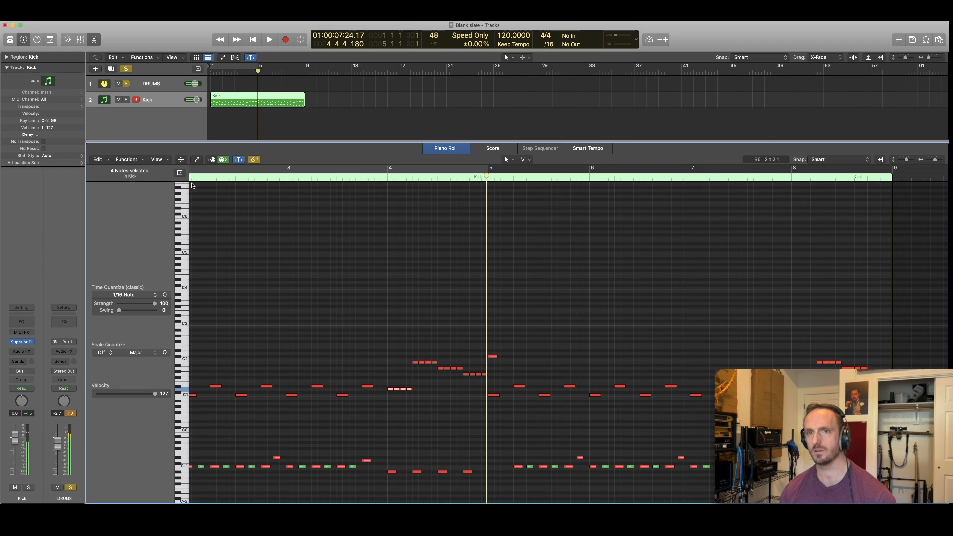
click(127, 159)
mouse_move(145, 230)
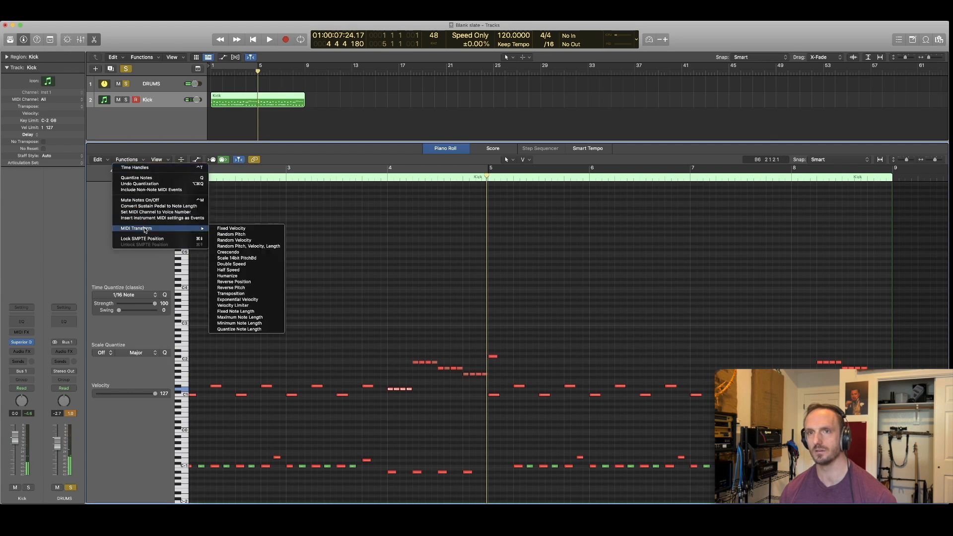
click(254, 241)
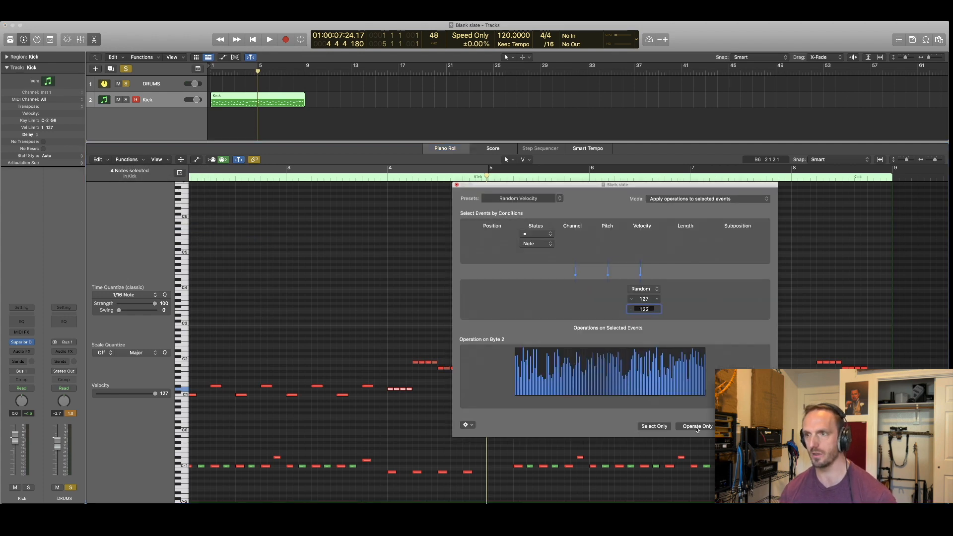
click(696, 427)
click(456, 185)
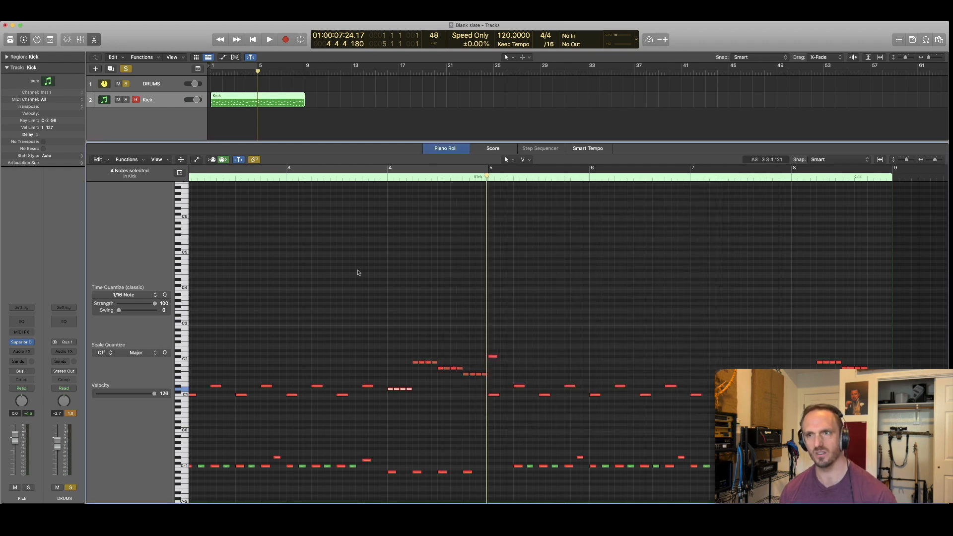
Play the beat from bar 3 through the bar 4 fill, and from the bars before bar 8 through its fill
double_click(288, 179)
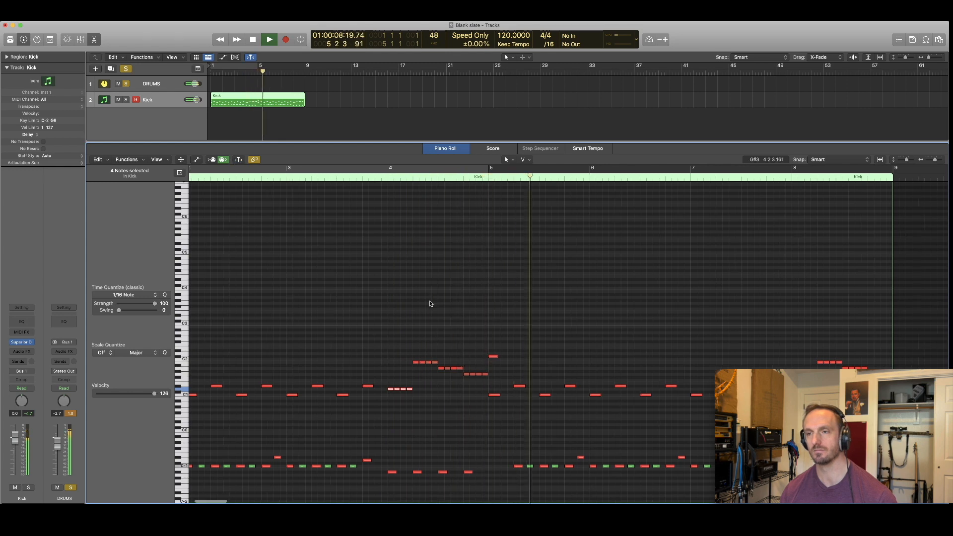
key(space)
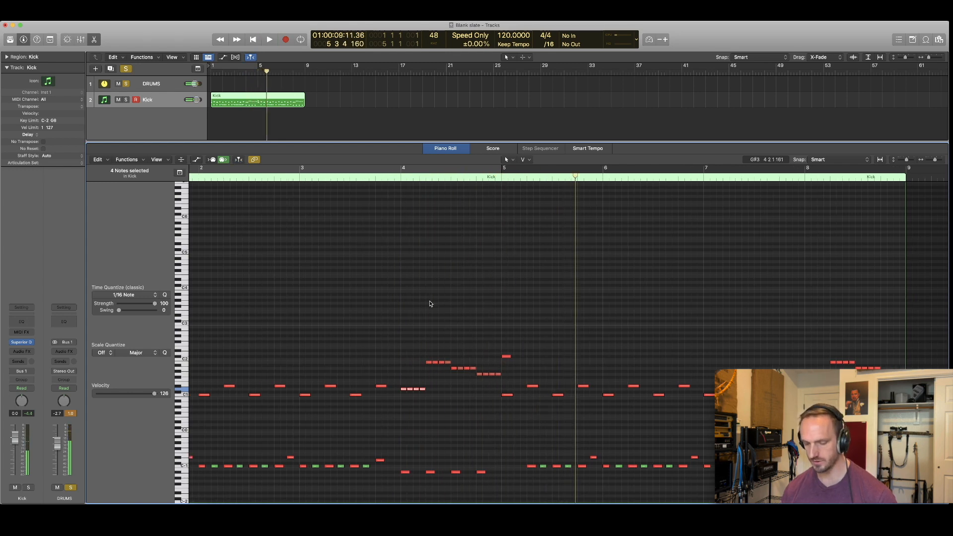
key(space)
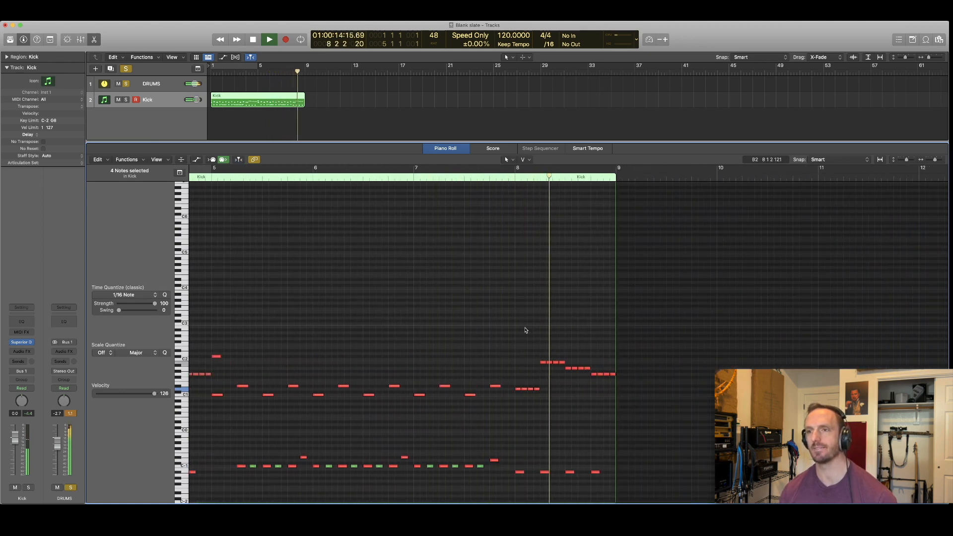
key(space)
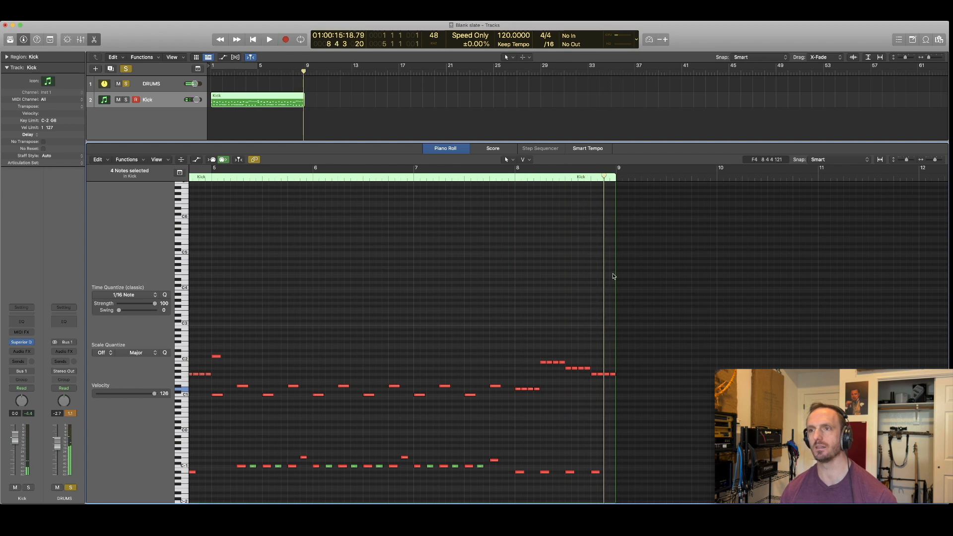
drag(412, 246, 701, 502)
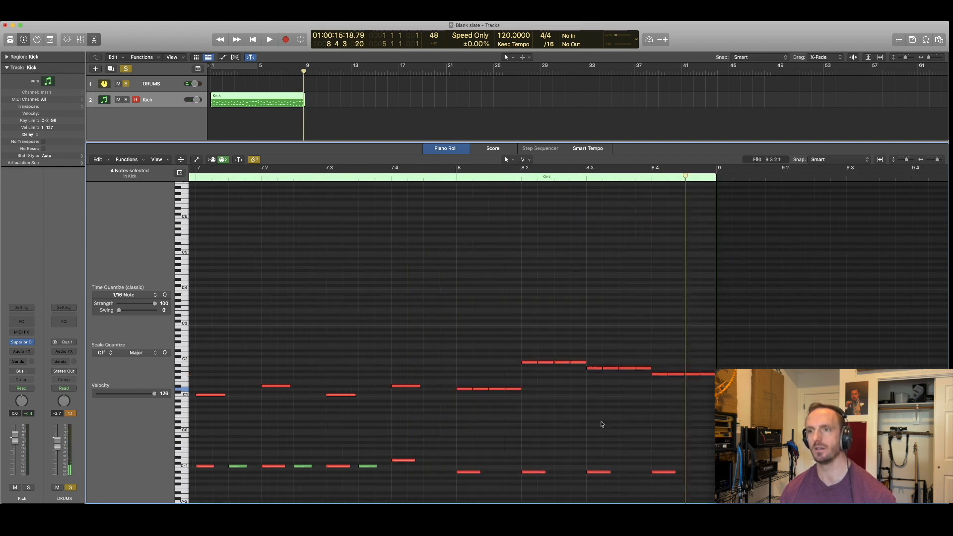
scroll(601, 425, down, 3)
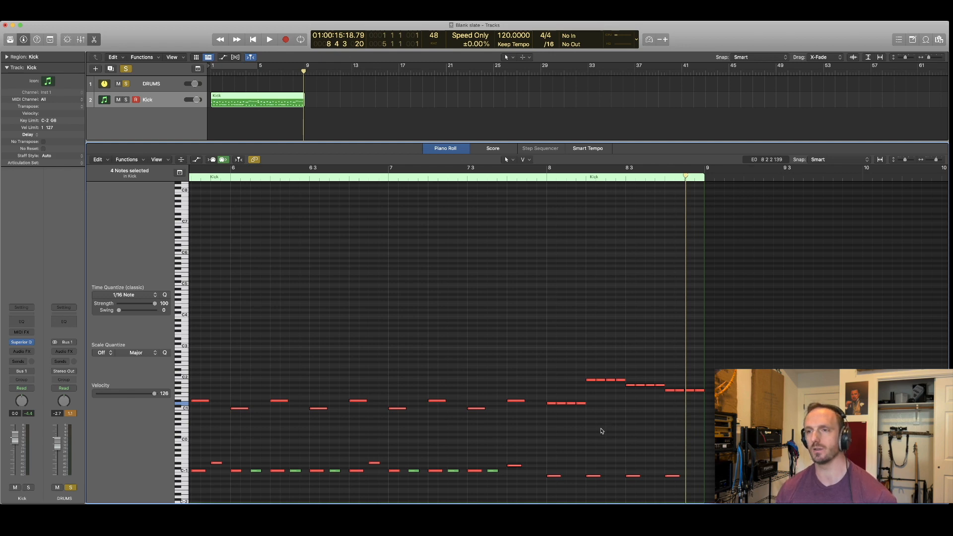
click(392, 183)
key(space)
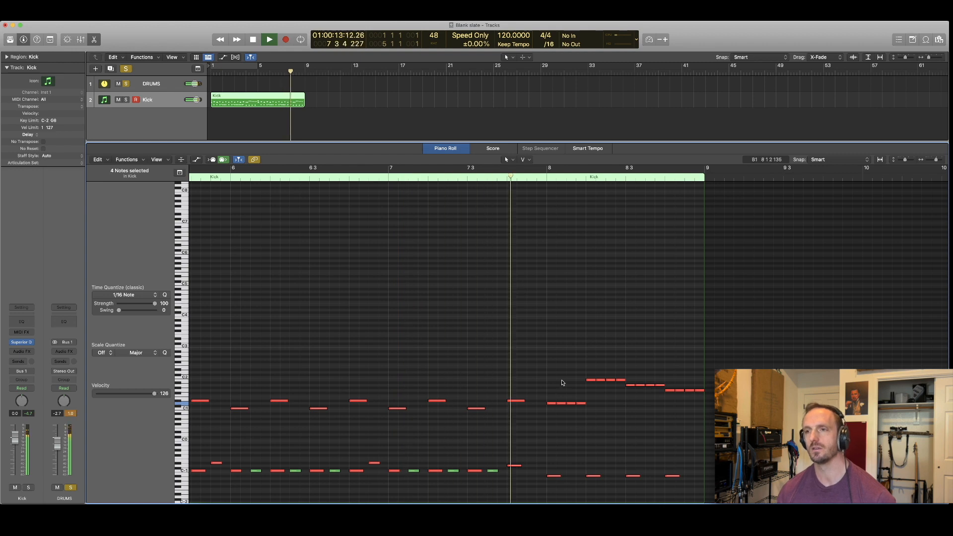
key(space)
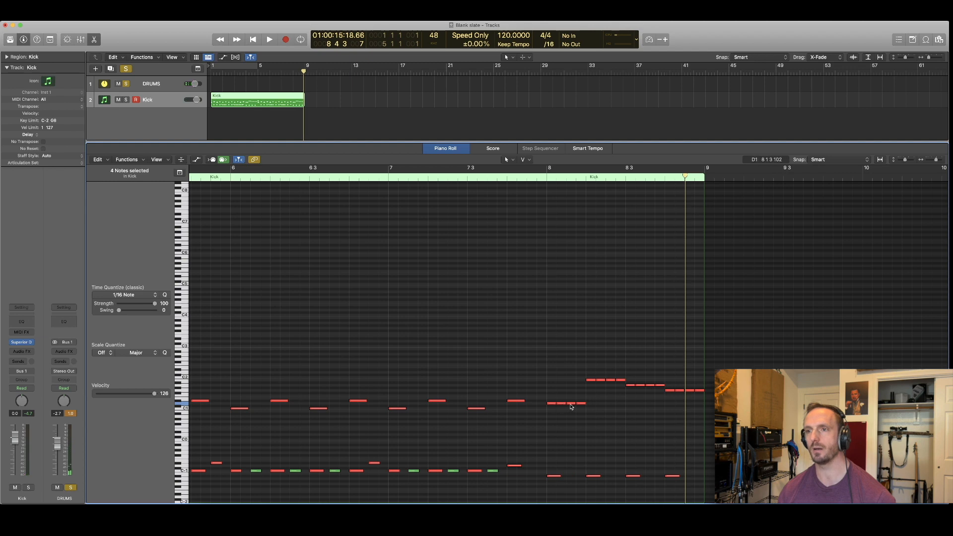
Rearrange beats 1 and 2 of the bar 8 fill as D1, D1, B1, rest, B1, rest, D1, D1 and play it
drag(571, 404, 570, 380)
click(580, 404)
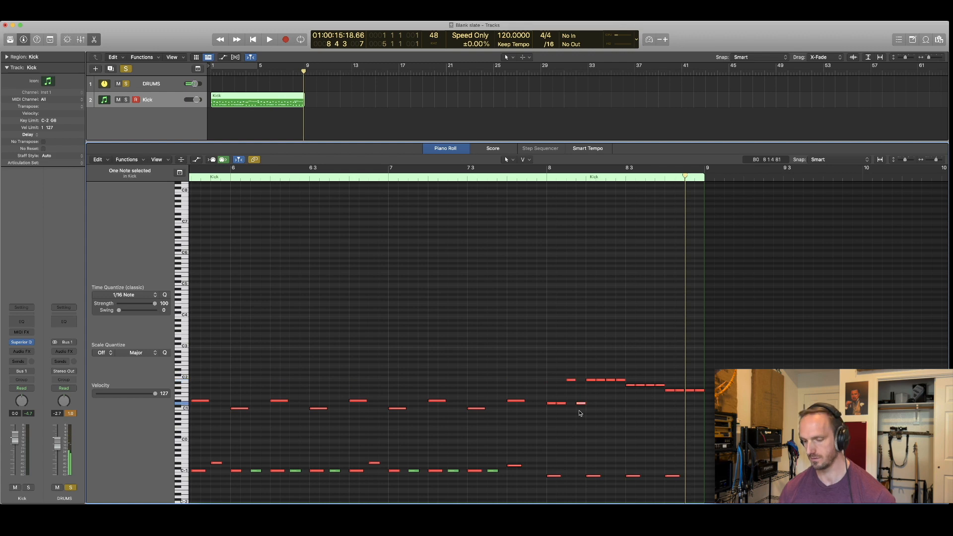
click(601, 380)
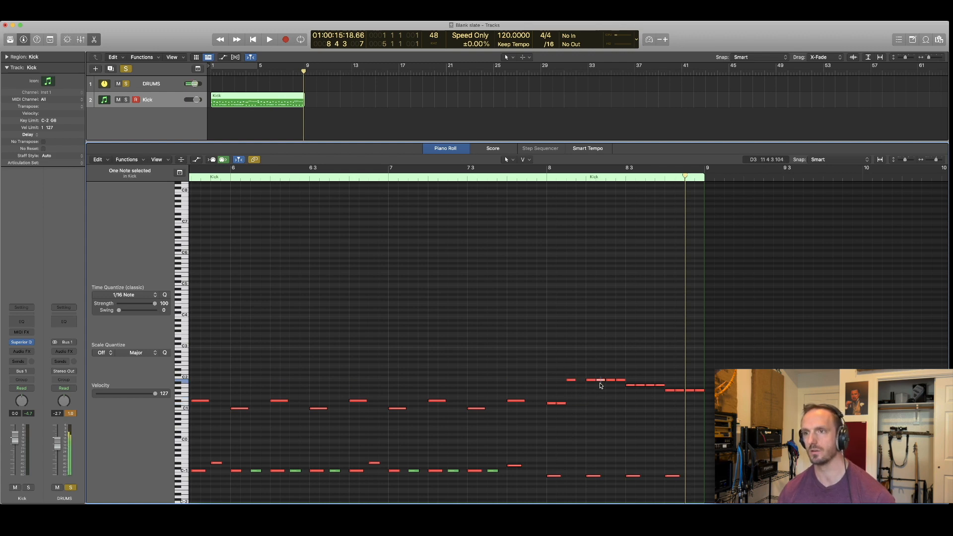
drag(613, 373, 605, 403)
key(space)
key(space)
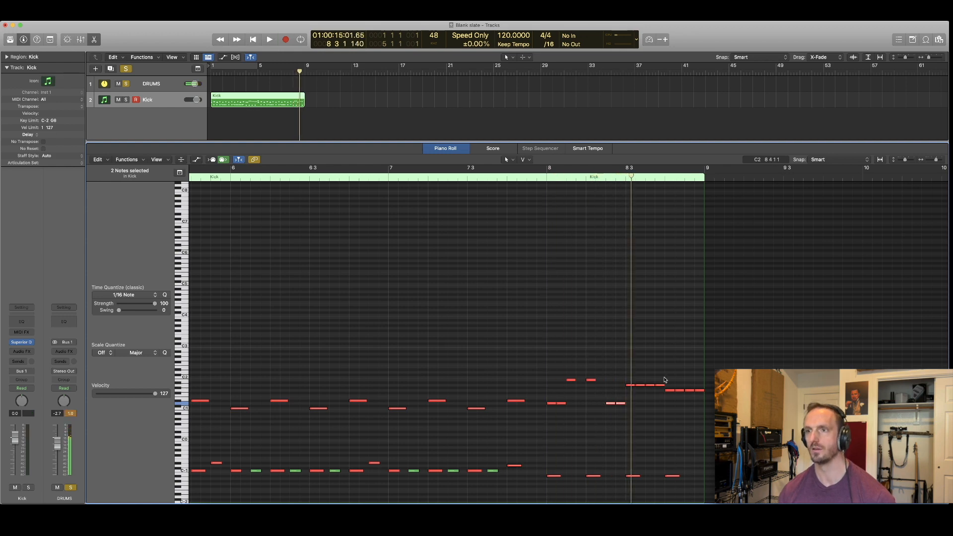
On beat 3 of bar 8, raise the first and third A1 notes to B1 and delete the second and fourth
drag(629, 387, 630, 381)
click(640, 386)
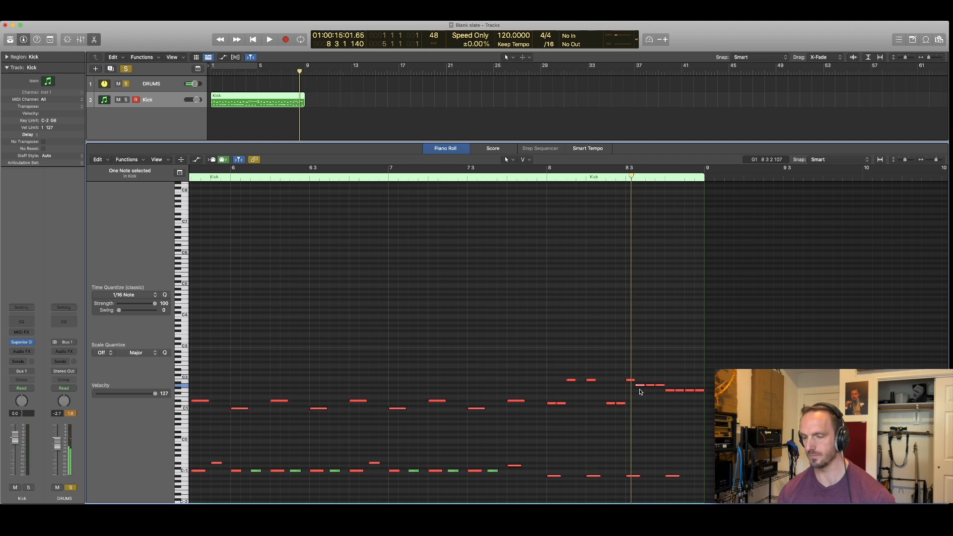
drag(649, 387, 650, 383)
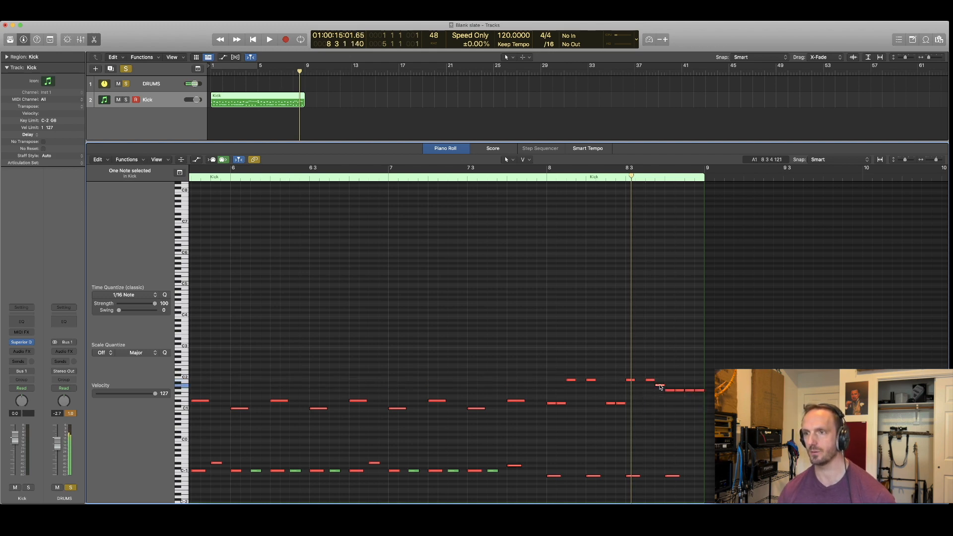
key(space)
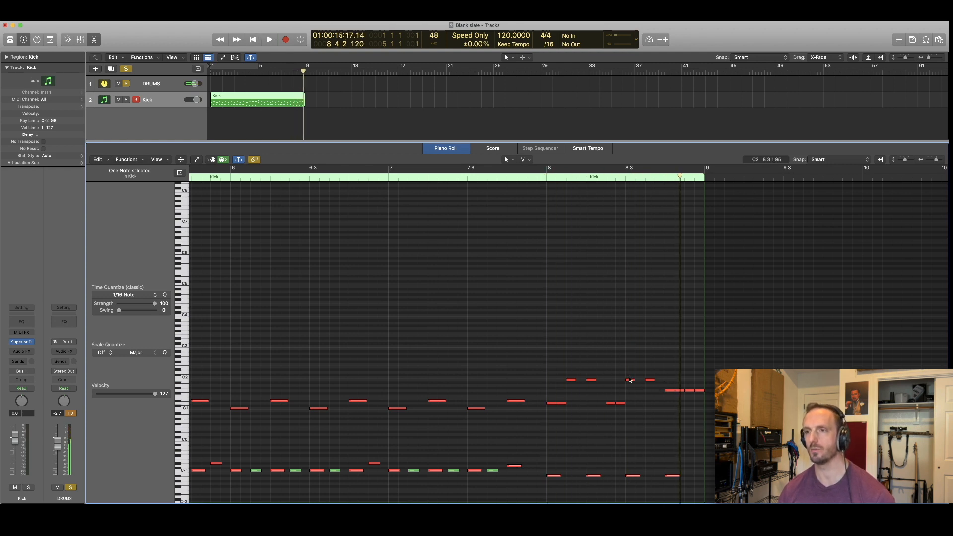
Move the two remaining notes on beat 3 of bar 8 back down to A1 and play the fill
drag(629, 382, 629, 388)
key(comma)
key(comma)
key(space)
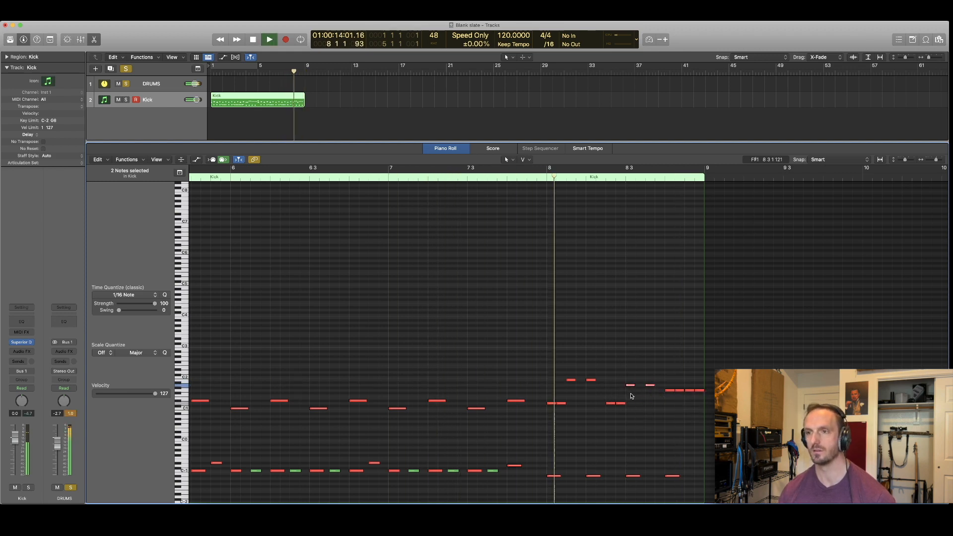
key(space)
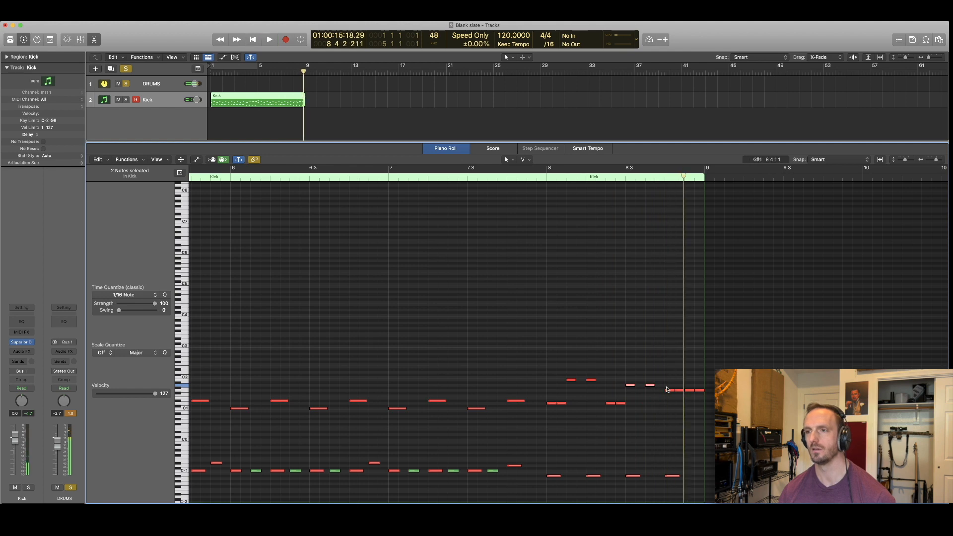
Set the grid division to /24 and delete the four G1 tom notes on beat 4 of bar 8
click(664, 180)
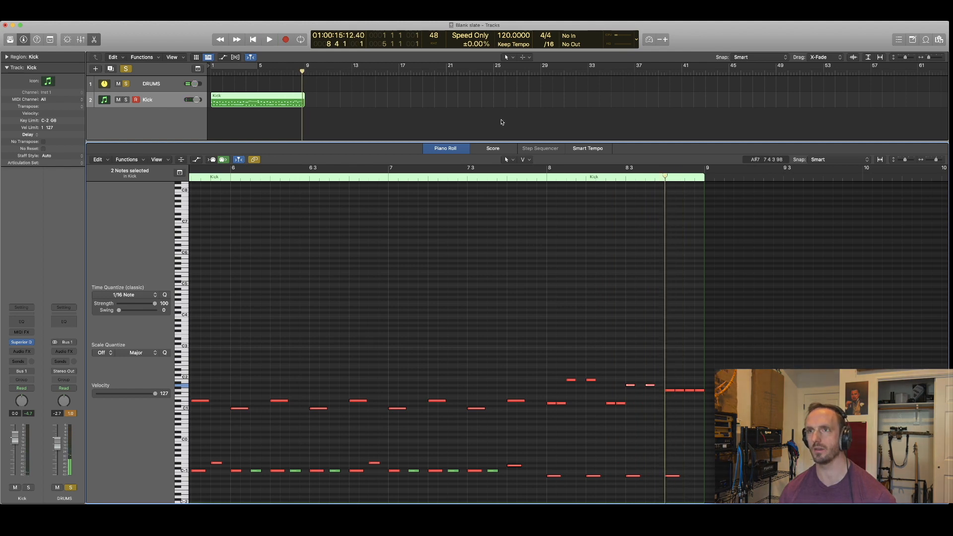
click(549, 45)
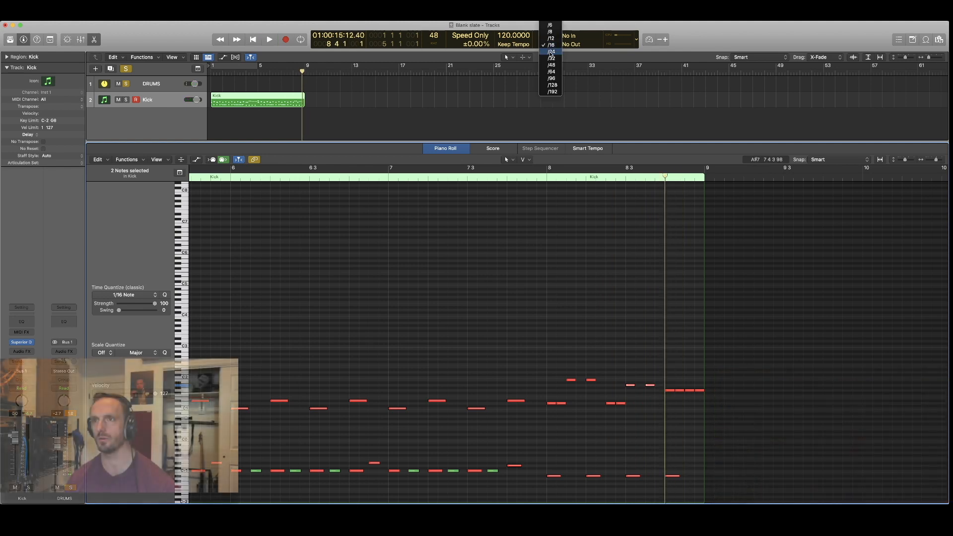
click(550, 52)
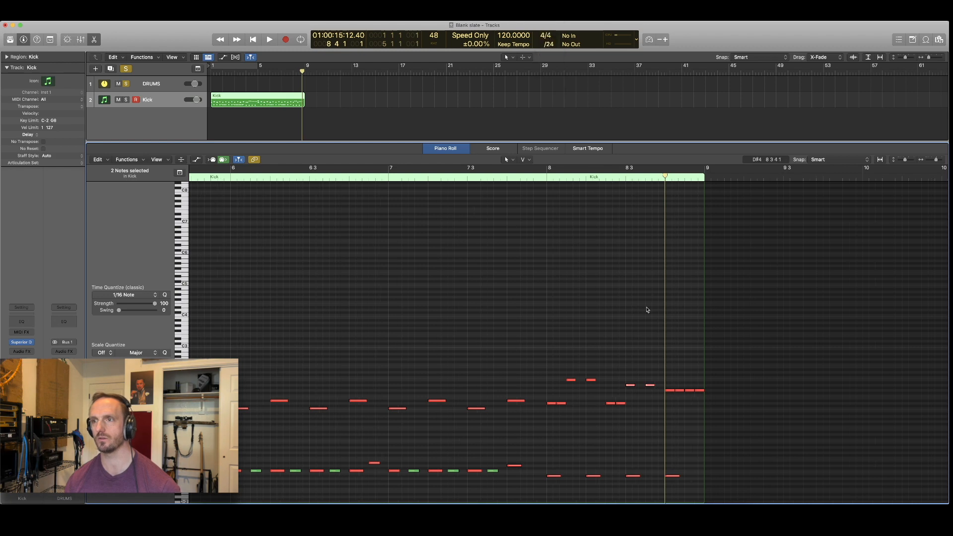
scroll(654, 342, up, 8)
scroll(659, 344, down, 3)
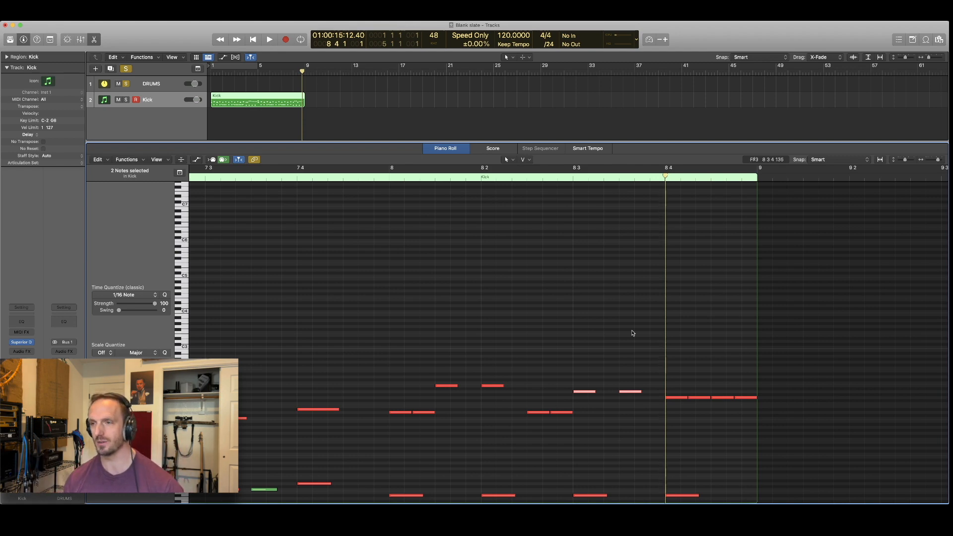
key(super+Left)
key(super+Left)
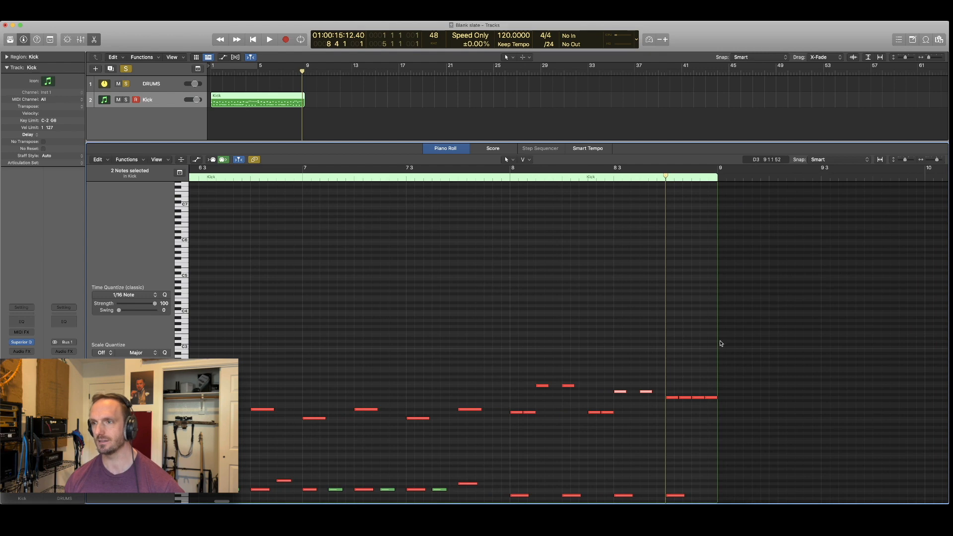
drag(678, 382, 711, 417)
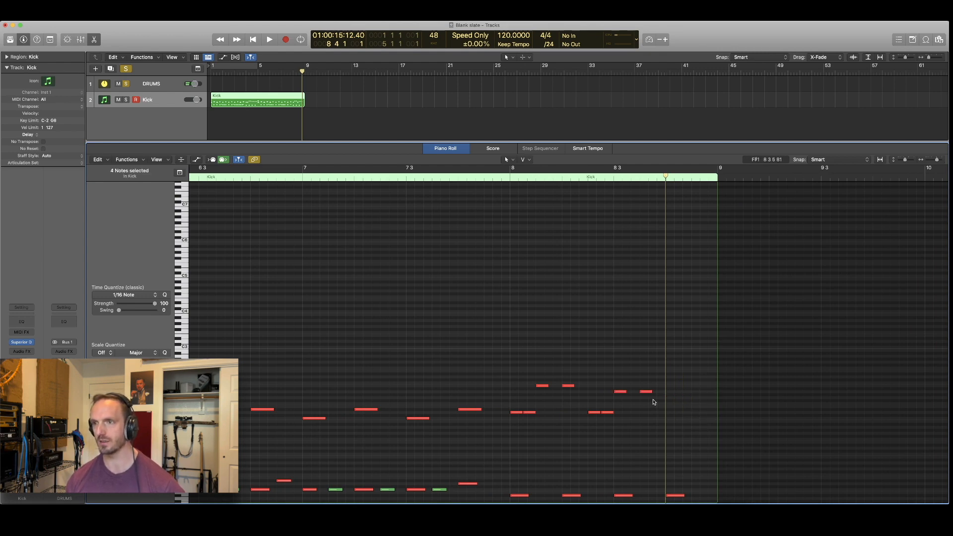
Draw three triplet notes, B1, F1 and C1, in the first half of beat 4 of bar 8
key(t)
key(2)
click(670, 385)
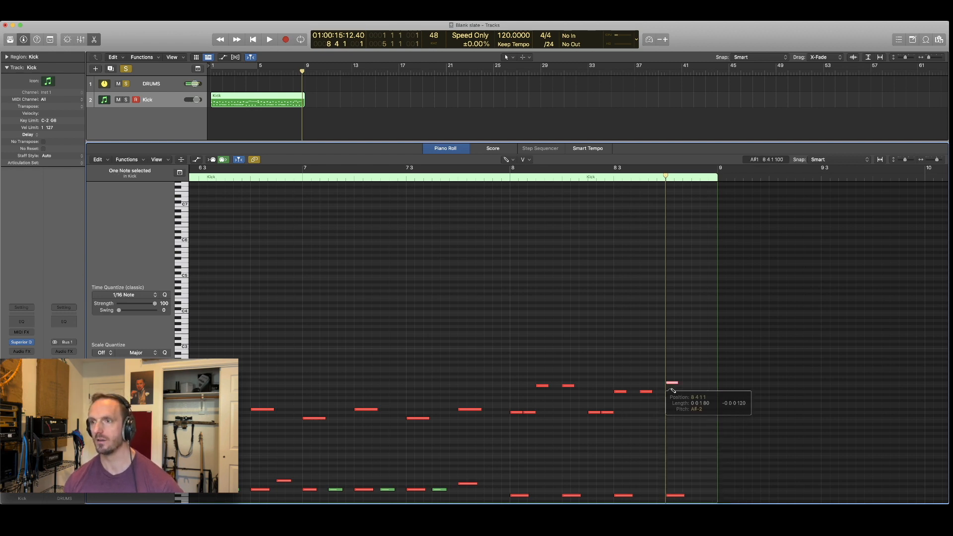
click(674, 386)
drag(676, 386, 672, 385)
key(super+Right)
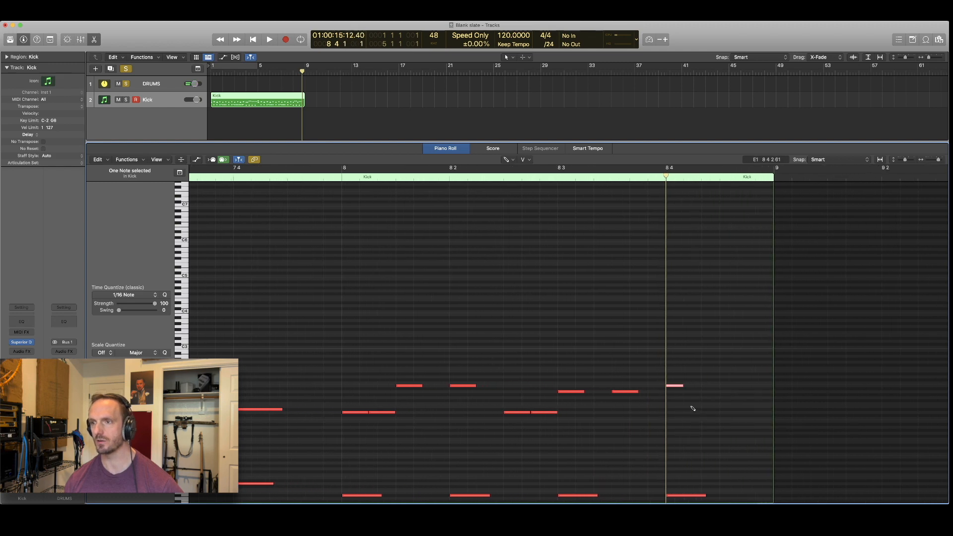
drag(694, 407, 691, 407)
click(707, 419)
drag(708, 419, 708, 422)
Copy the B1, F1, C1 triplet to the second half of beat 4 in bar 8 and play the fill
drag(678, 374, 732, 438)
drag(677, 387, 731, 388)
key(comma)
key(space)
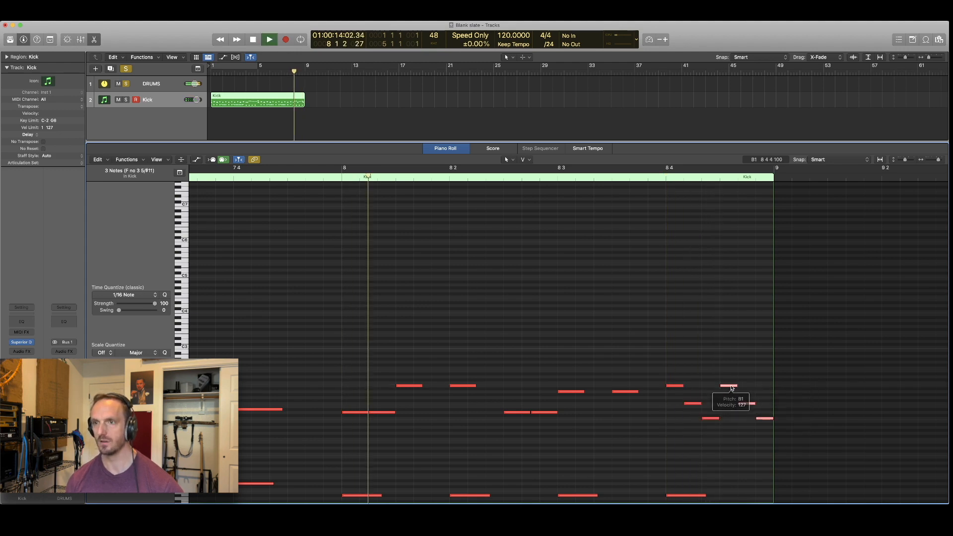
scroll(720, 418, left, 2)
scroll(720, 419, down, 2)
key(space)
scroll(563, 287, down, 3)
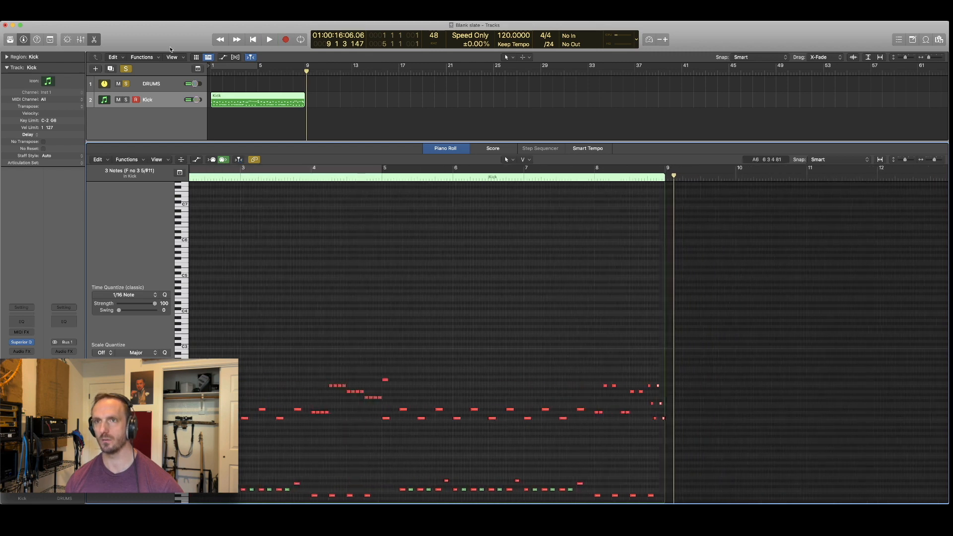
Extend the Kick region to bar 17 and copy the groove notes of bars 5 to 7 to beat 2 of bar 9
drag(307, 103, 399, 103)
scroll(511, 332, down, 4)
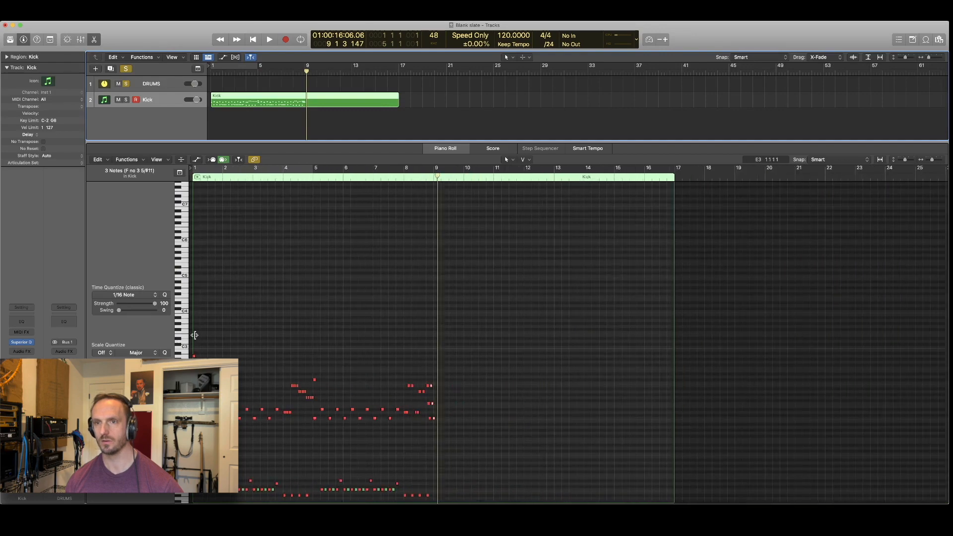
scroll(195, 337, up, 3)
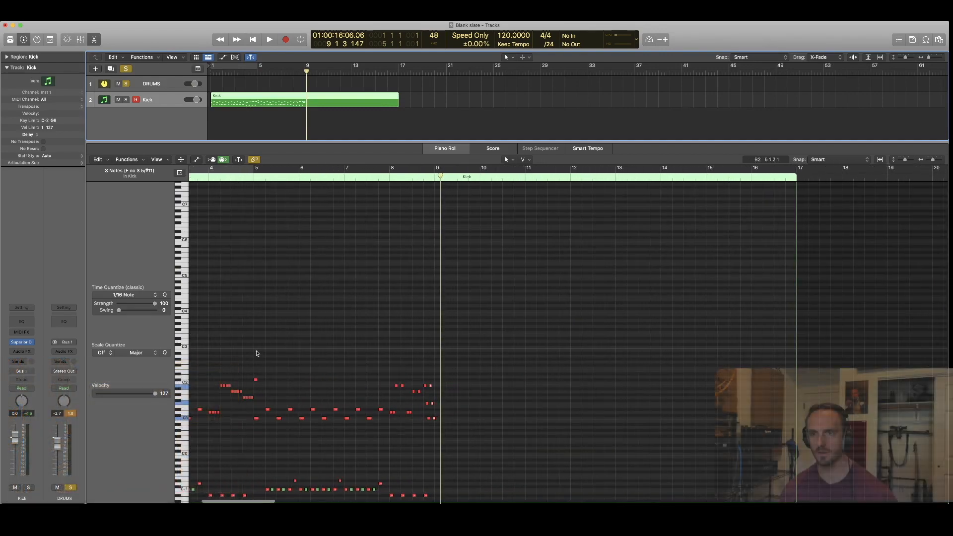
drag(256, 354, 389, 484)
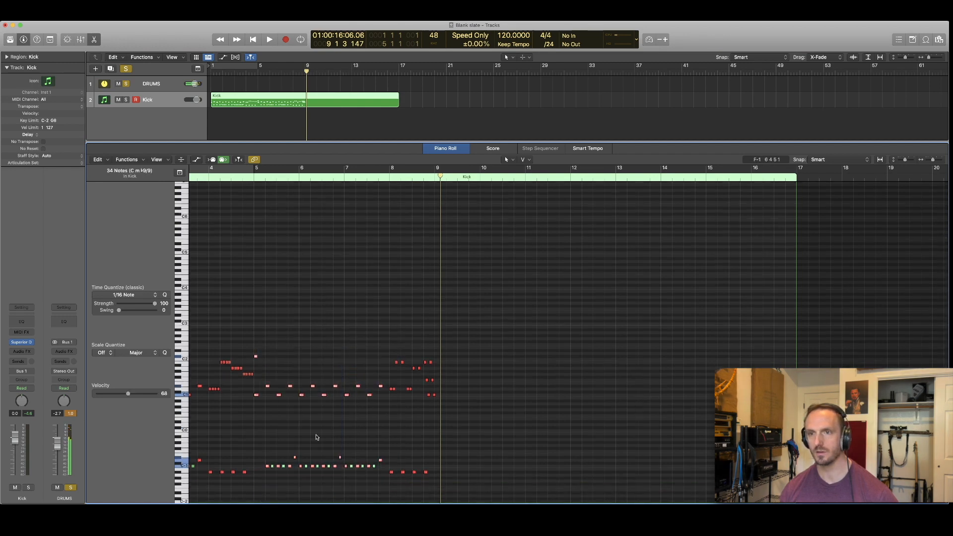
drag(257, 396, 448, 395)
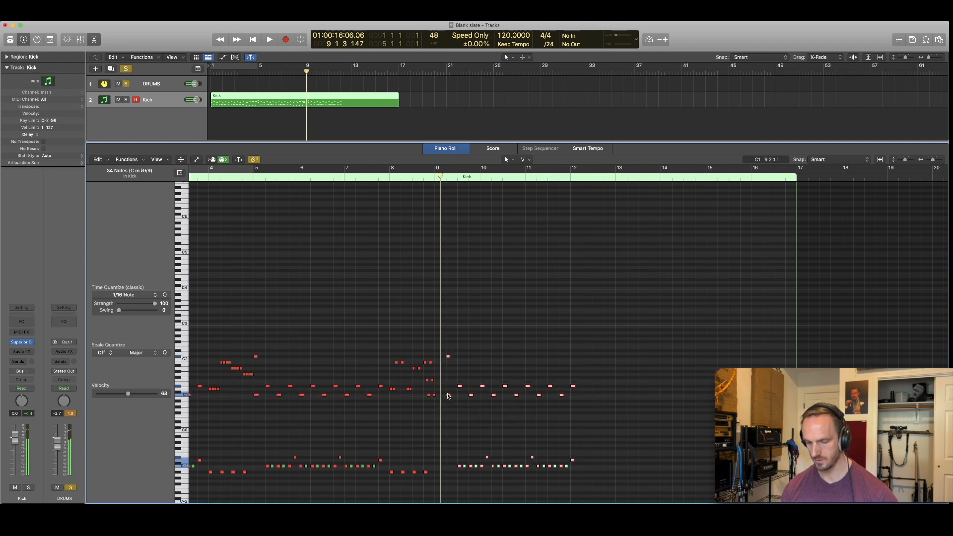
Shift the copied groove notes one beat earlier so they start on the downbeat of bar 9
key(space)
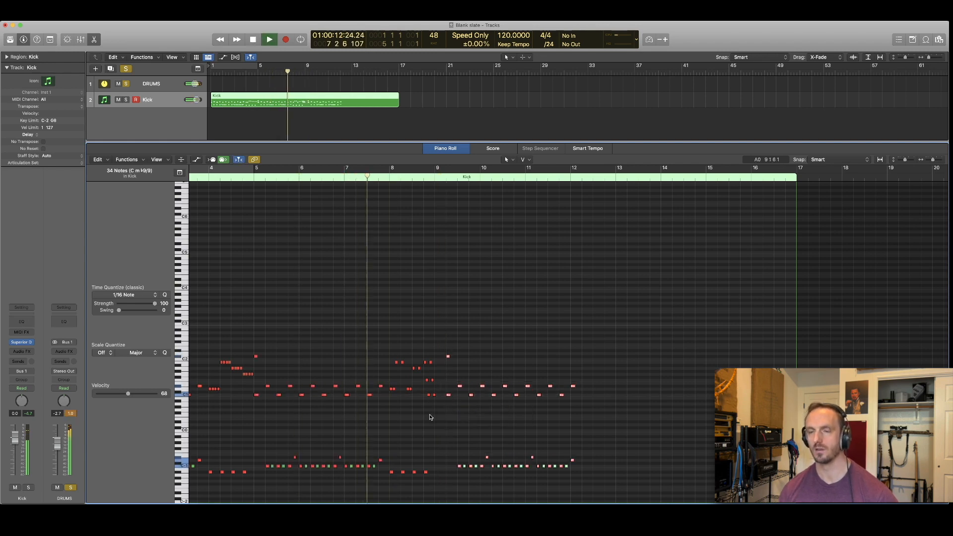
key(space)
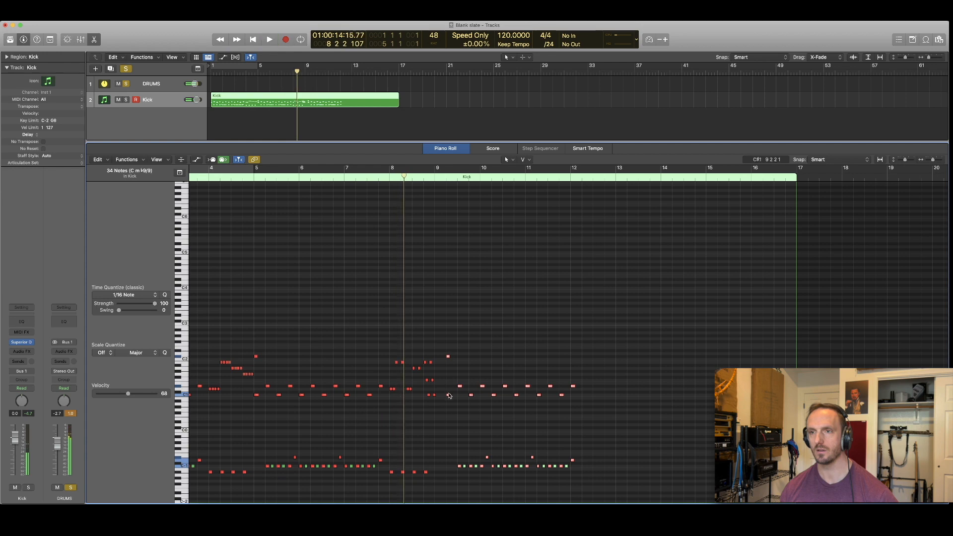
drag(448, 395, 436, 396)
Play from bar 7 through the bar 8 triplet fill into the copied groove and examine the notes around bar 9
key(space)
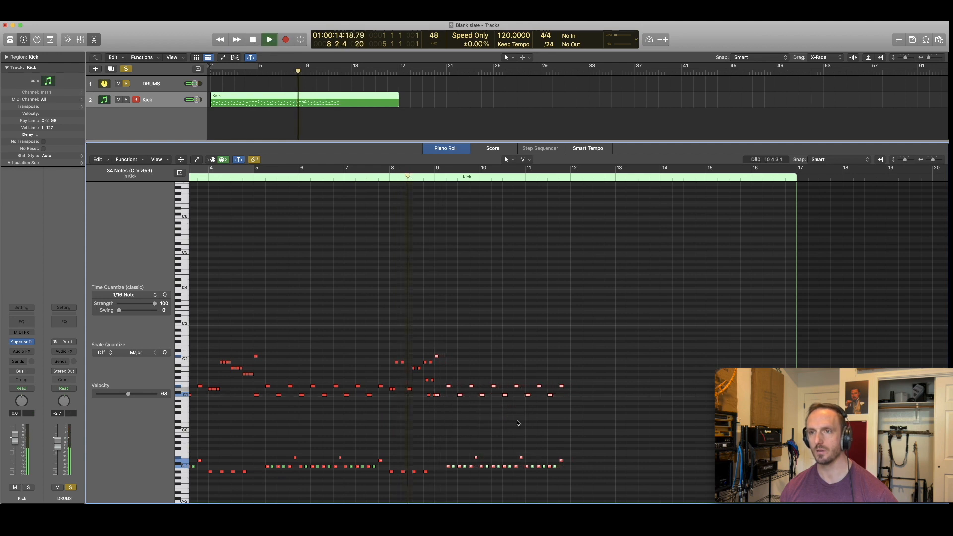
key(space)
key(comma)
key(comma)
key(space)
key(space)
key(comma)
key(comma)
key(comma)
key(period)
key(space)
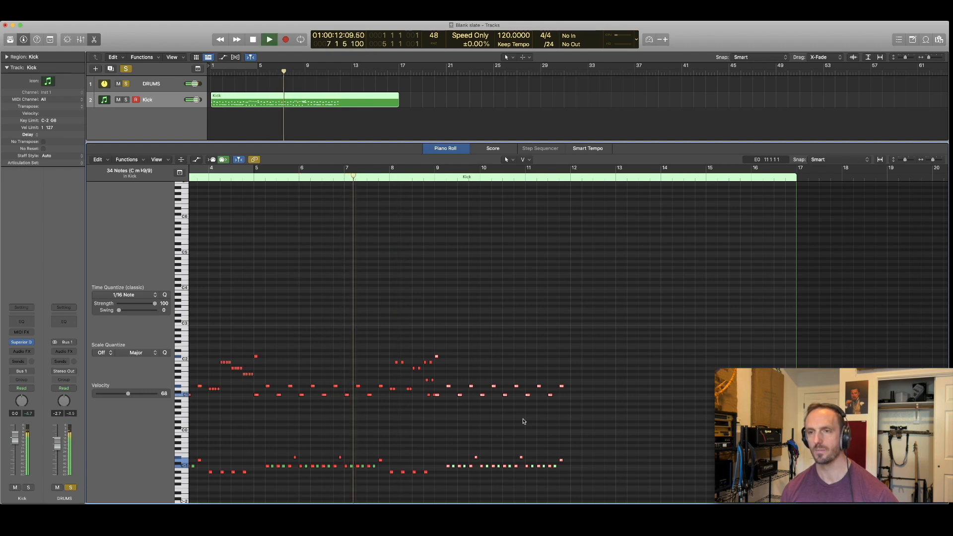
scroll(523, 419, down, 3)
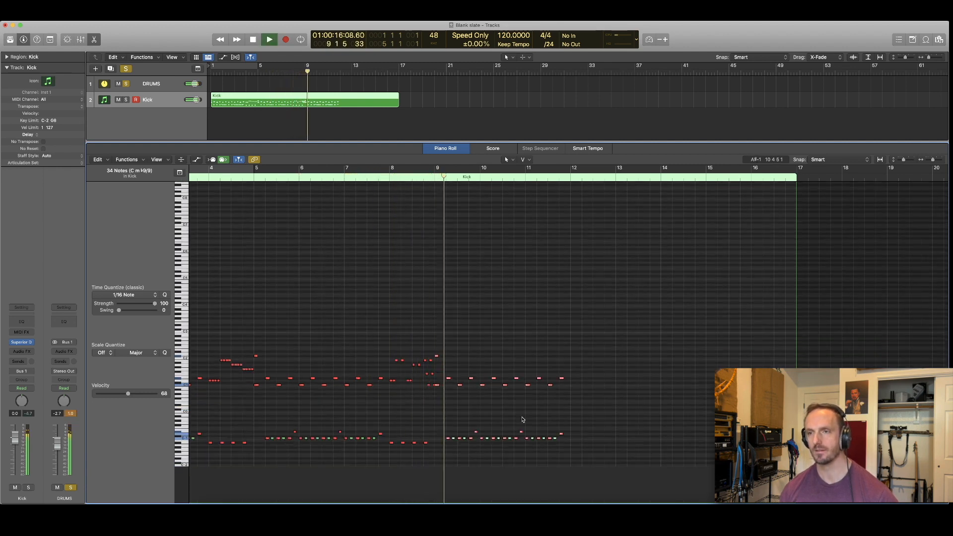
key(space)
drag(333, 311, 605, 466)
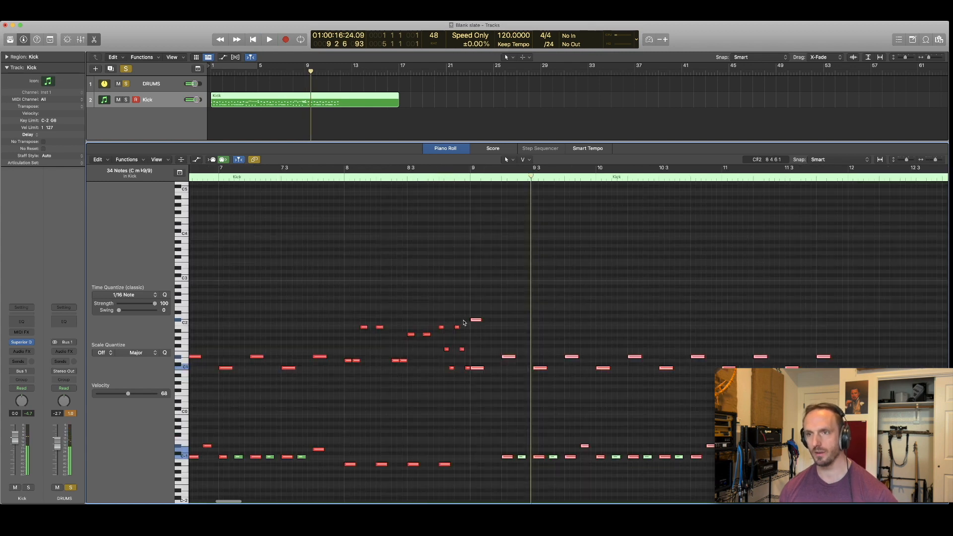
Repitch the toms in the fill on beat 4 of bar 8, second tom to G1 and third to A1, and play the fill back
drag(385, 283, 649, 484)
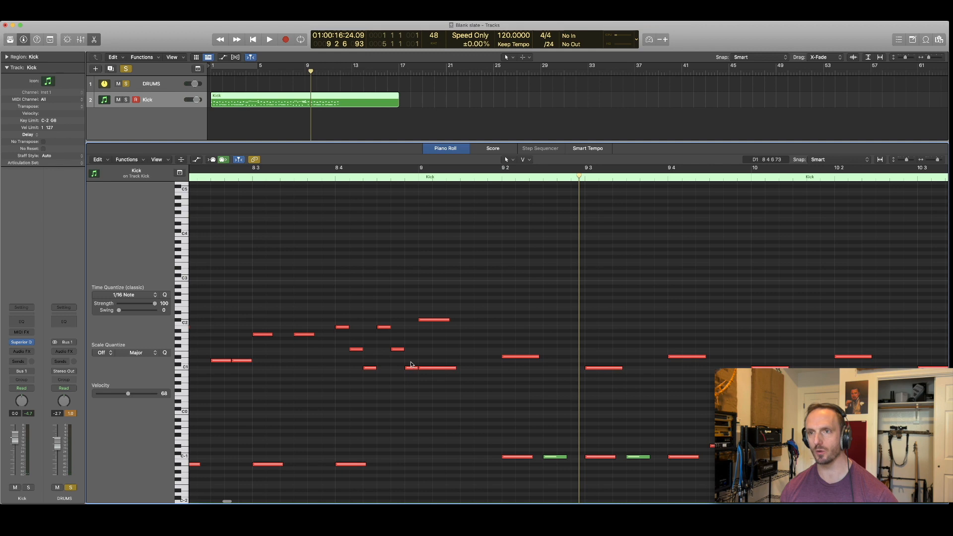
drag(376, 315, 395, 357)
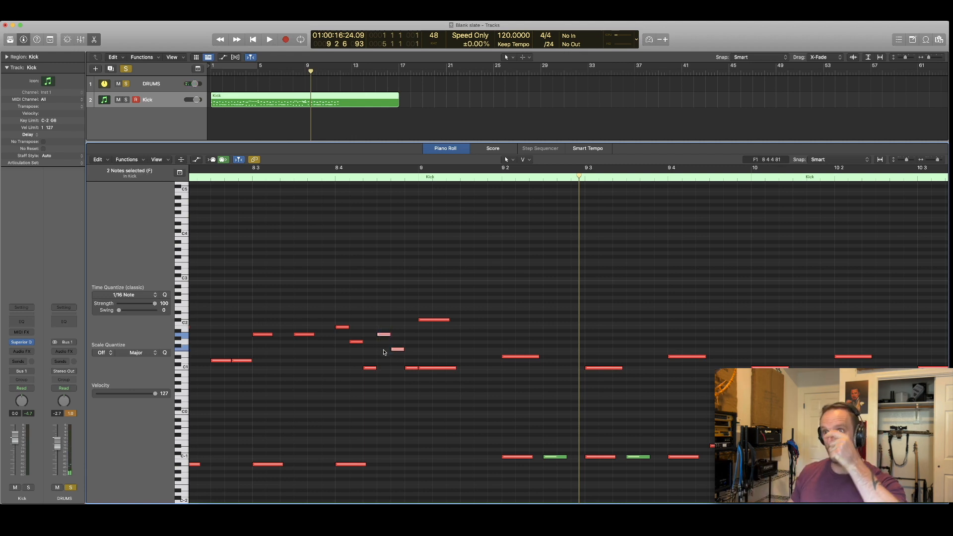
key(comma)
key(comma)
key(comma)
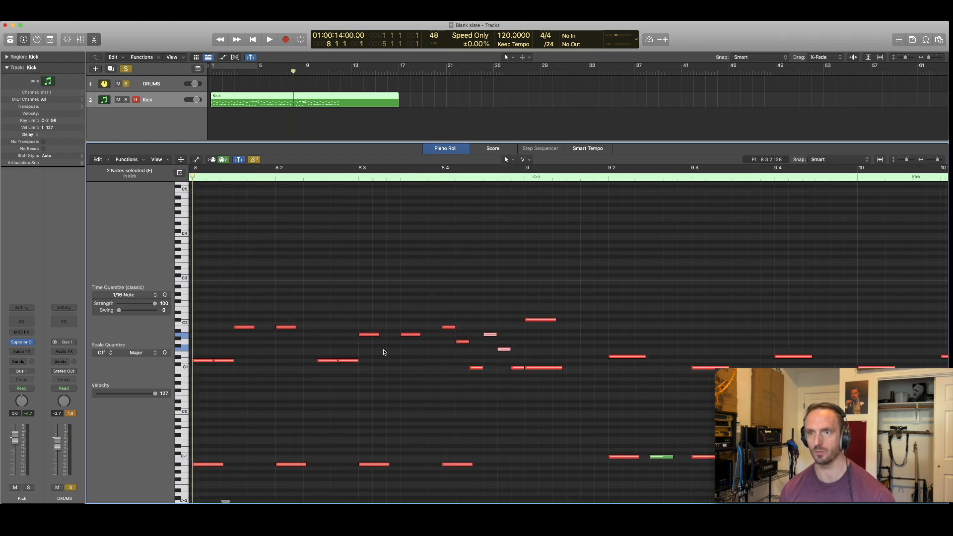
key(period)
key(space)
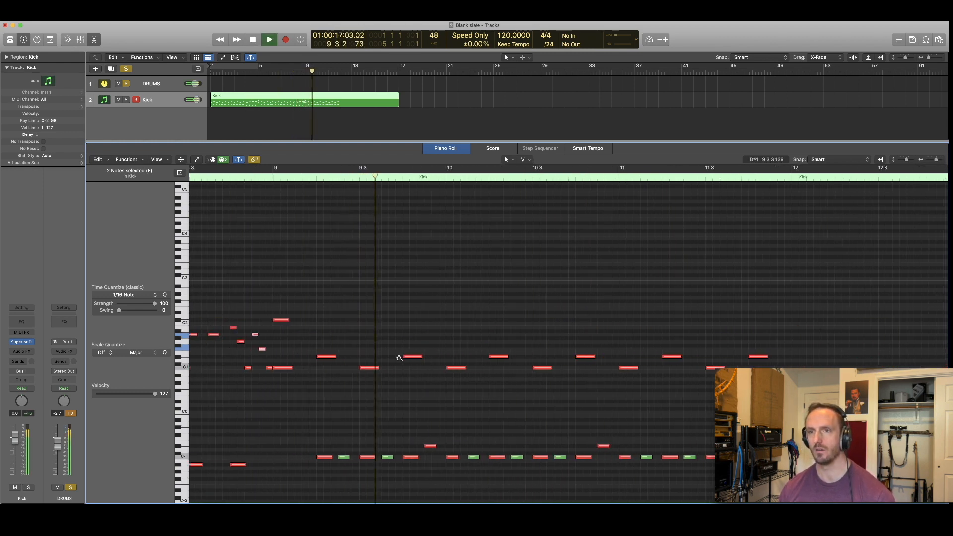
key(space)
Randomize the velocities of the 14 snare, tom and kick notes in the bar 8 fill between 123 and 127
key(super+Left)
key(super+Left)
key(super+Left)
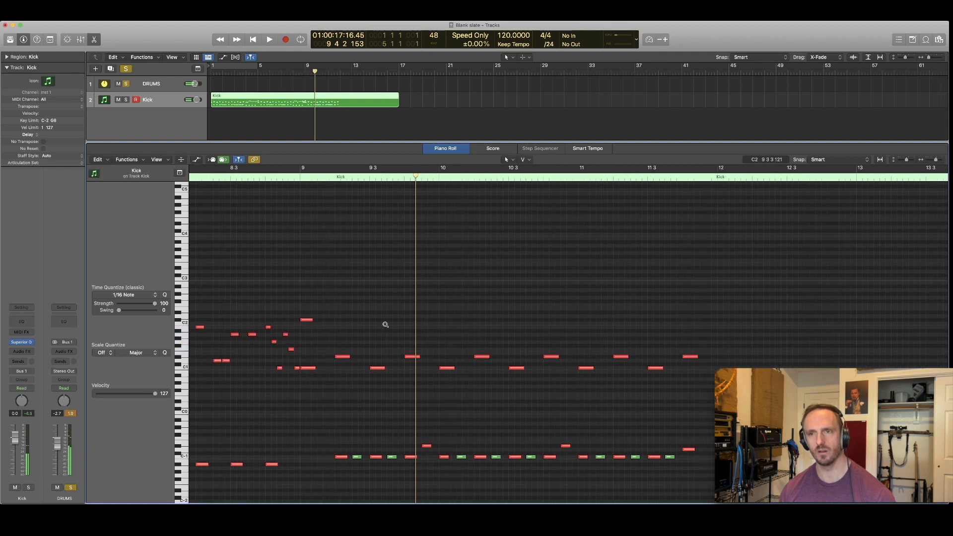
scroll(267, 337, left, 5)
drag(294, 311, 416, 392)
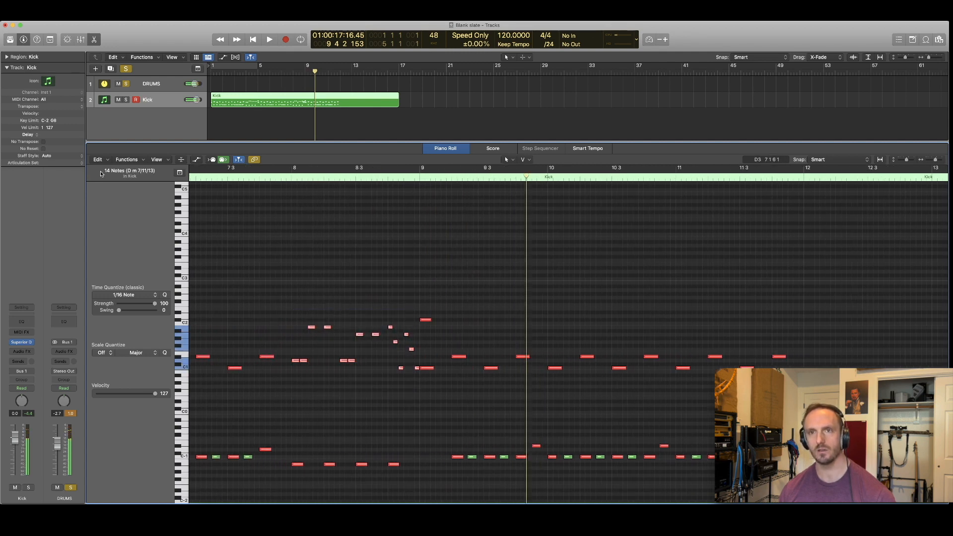
click(124, 160)
mouse_move(165, 229)
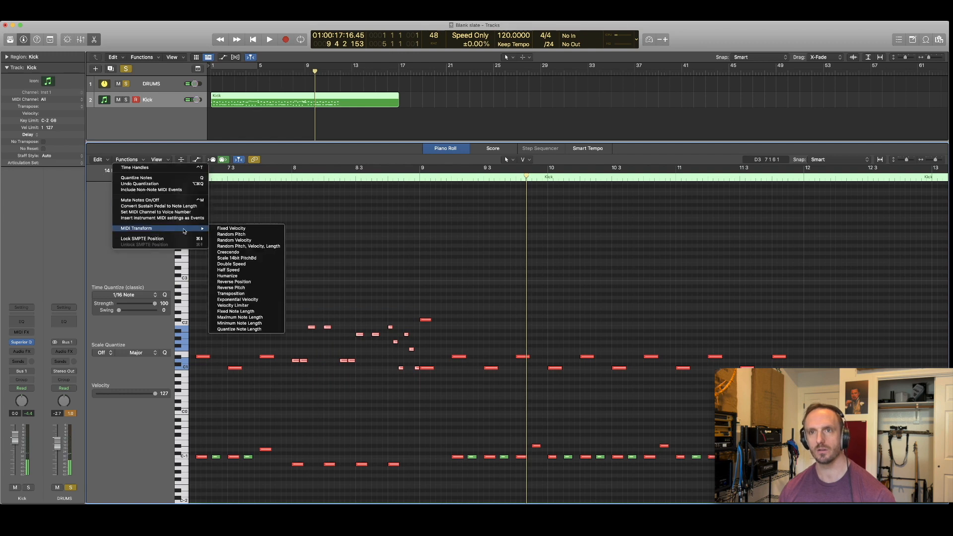
click(250, 240)
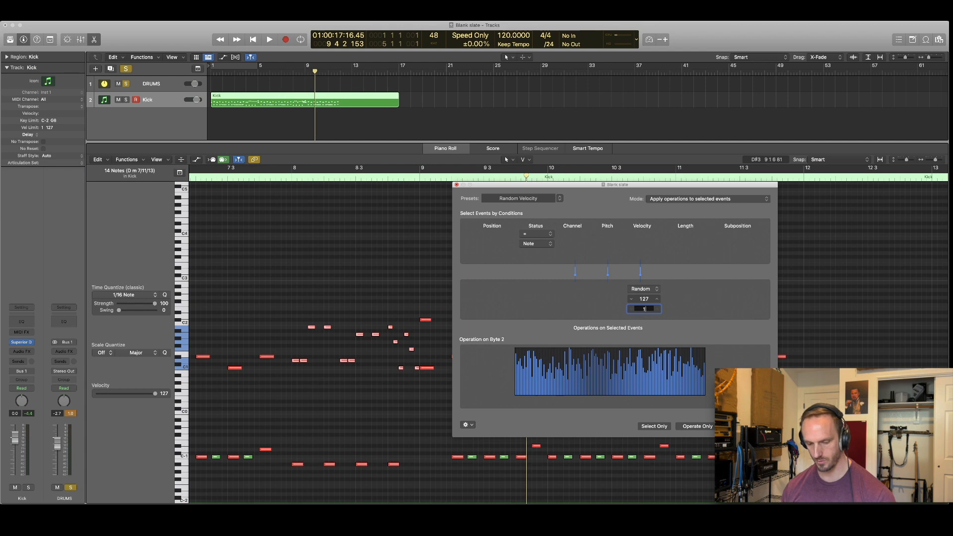
click(702, 430)
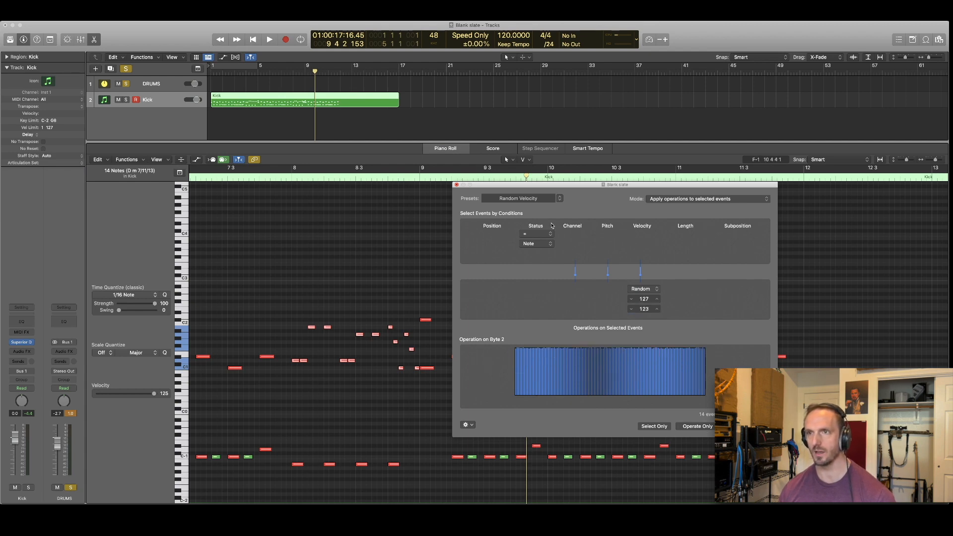
click(456, 185)
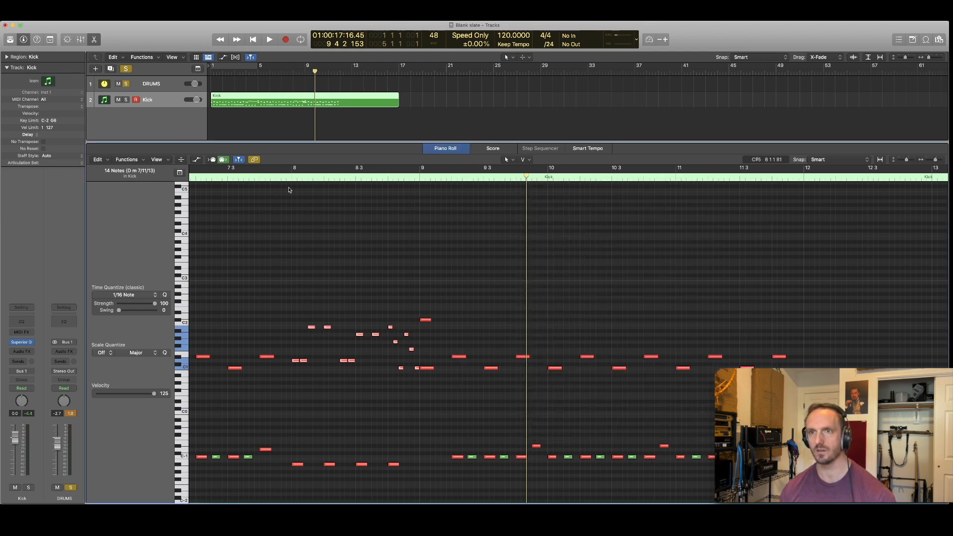
Play back the bar 8 fill from bar 7 beat 3, and clear the note selection
click(228, 177)
key(space)
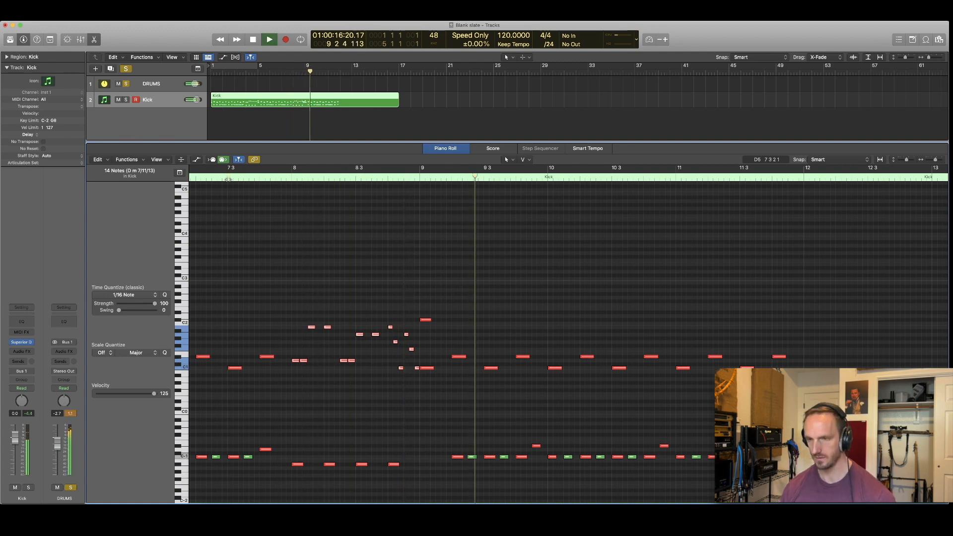
key(space)
click(500, 282)
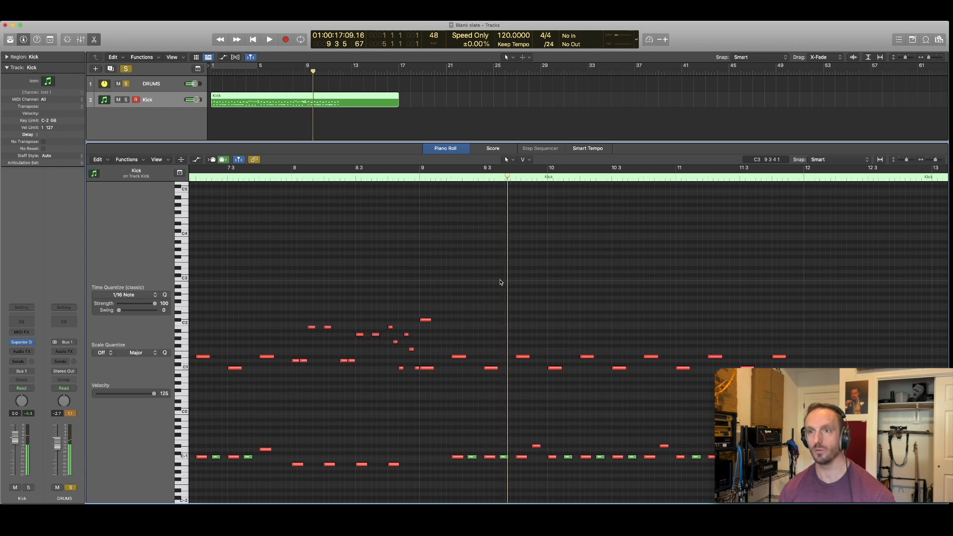
Duplicate the crash note at the start of bar 9 up to A2 and audition the doubled crash
click(419, 177)
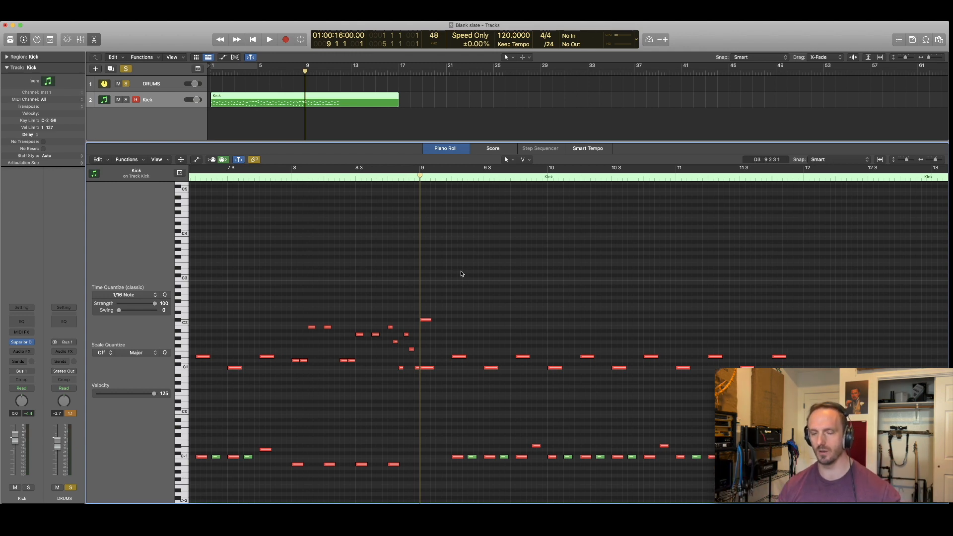
drag(425, 322, 425, 290)
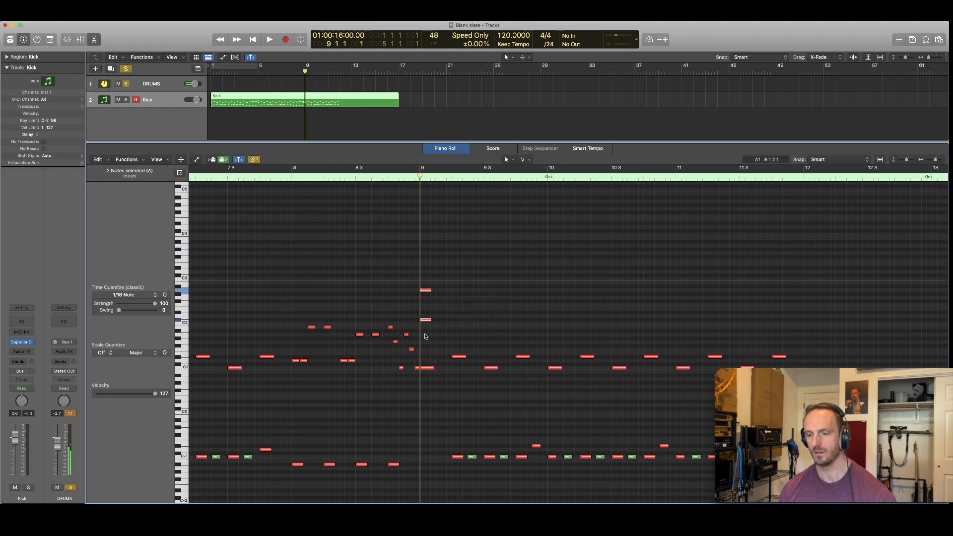
key(space)
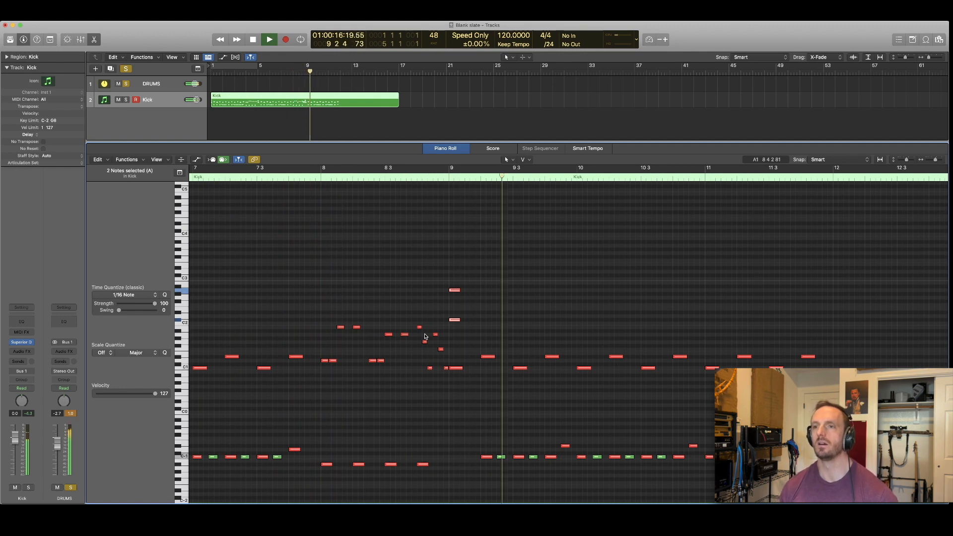
key(space)
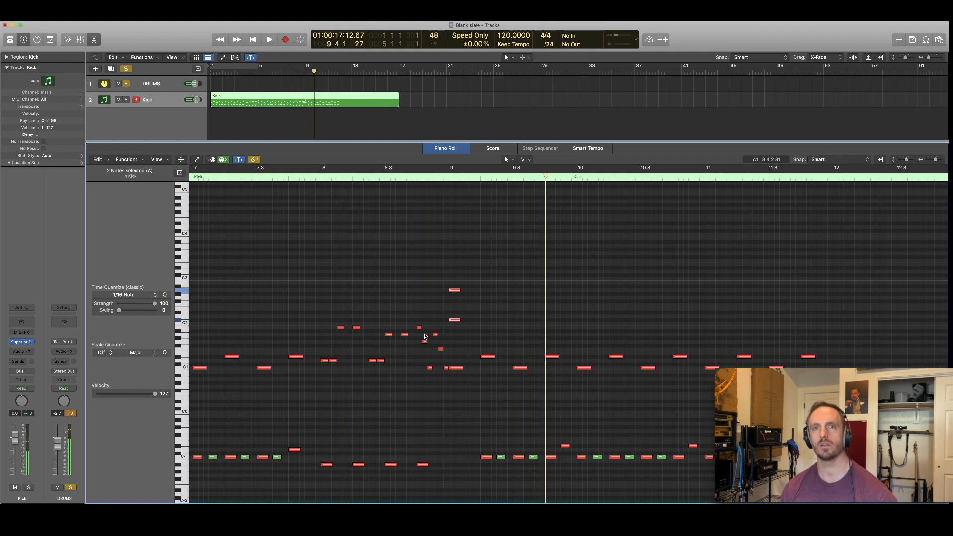
Play back the drum part from bar 6 through the fill and into bar 11
key(comma)
key(comma)
key(comma)
key(comma)
key(space)
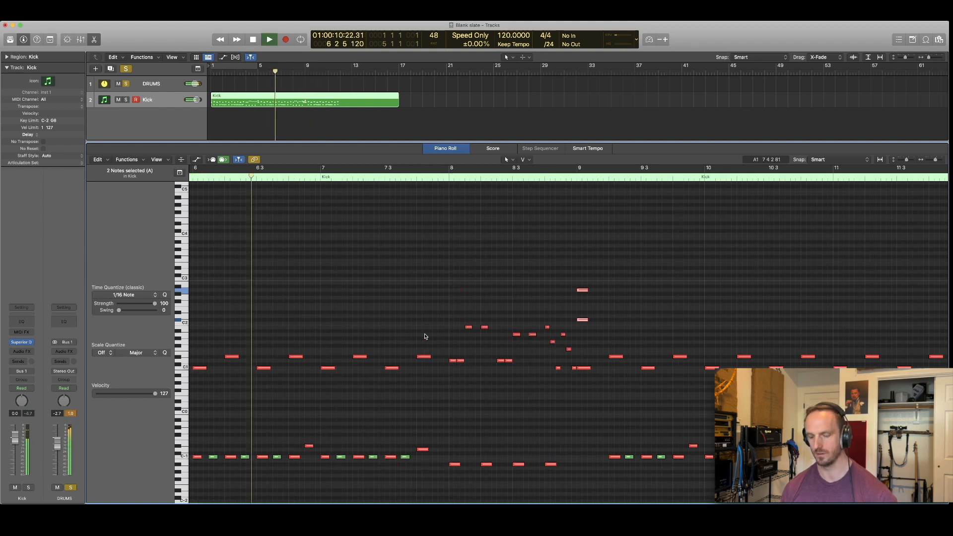
scroll(494, 364, down, 3)
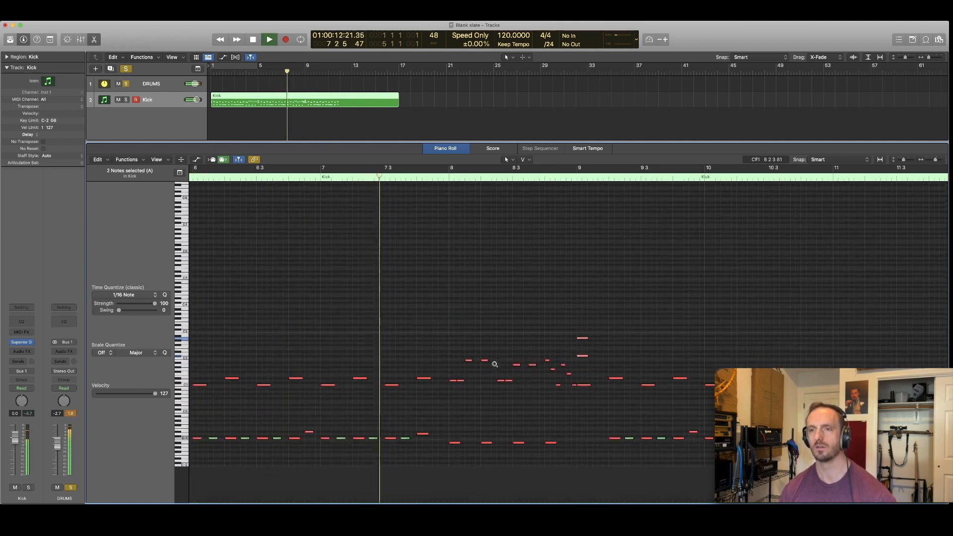
scroll(494, 364, down, 2)
scroll(504, 367, right, 1)
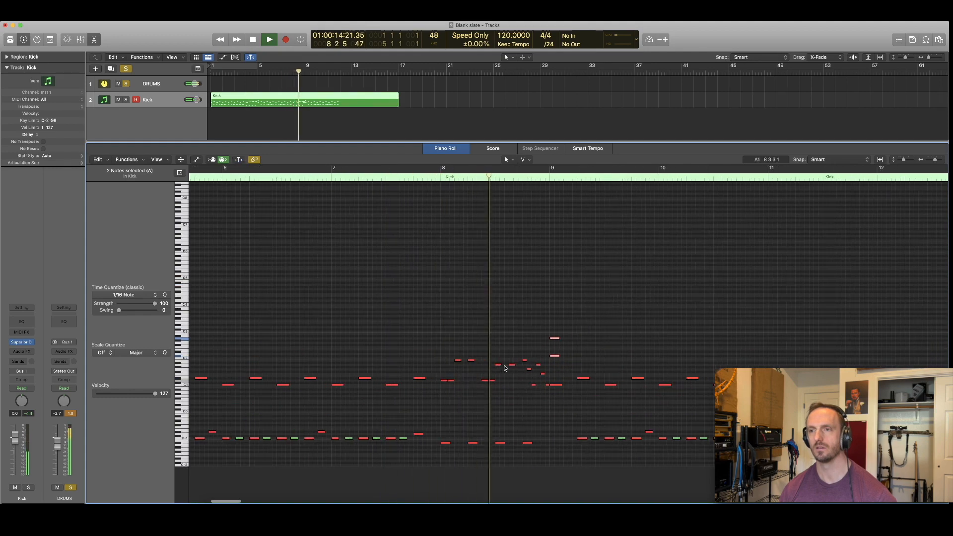
scroll(504, 368, right, 1)
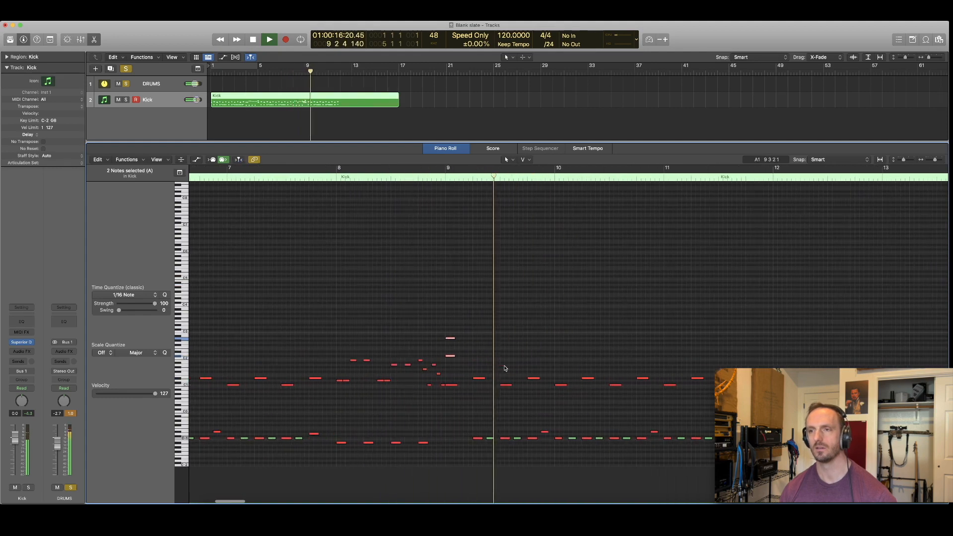
scroll(504, 367, right, 1)
scroll(505, 368, right, 1)
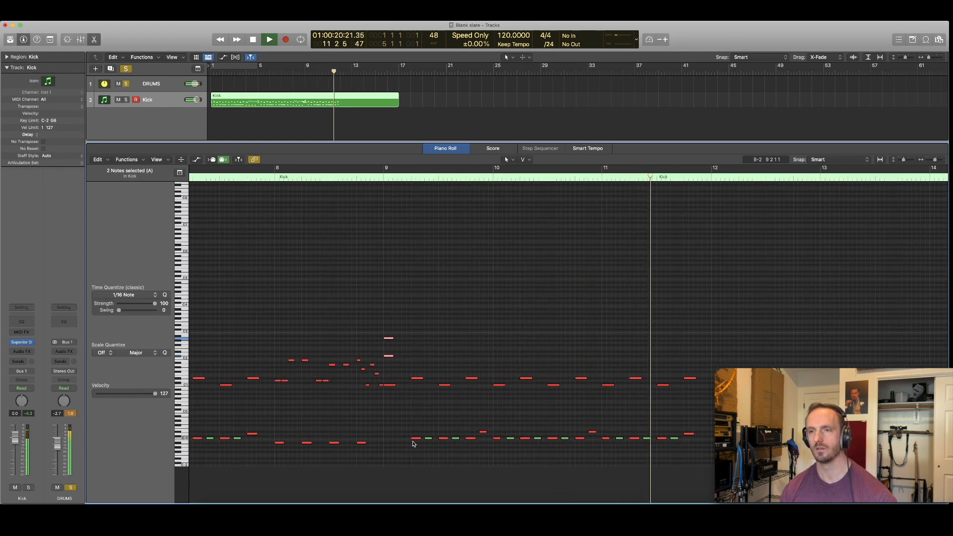
key(space)
Move the 18 hi-hat notes in bars 9 to 11 up to the D#2 ride row and play them back from bar 9
drag(403, 449, 685, 435)
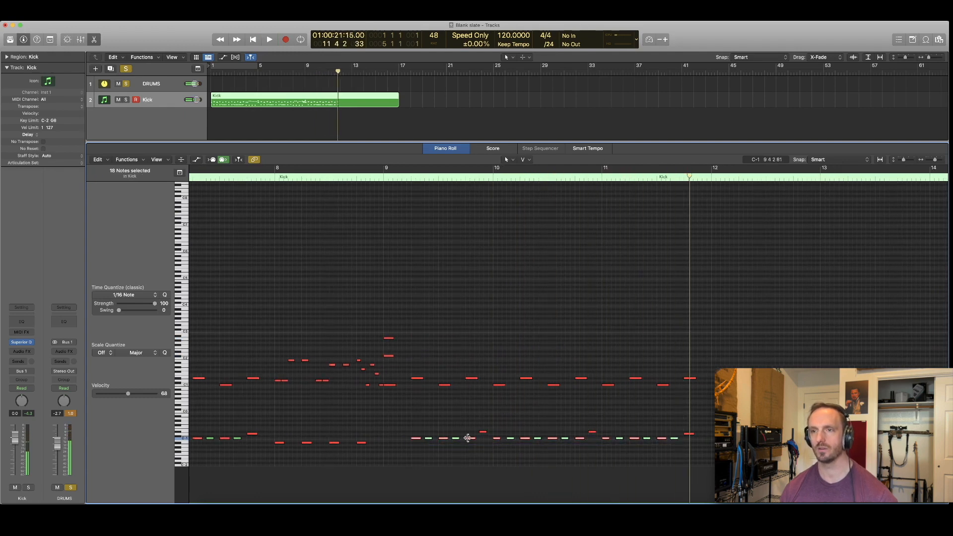
drag(414, 441, 415, 352)
click(377, 170)
key(space)
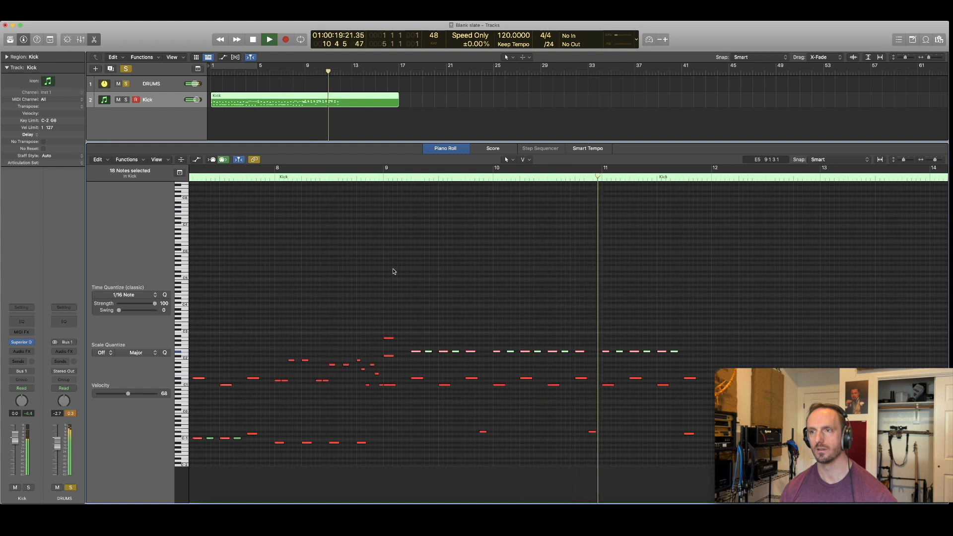
key(space)
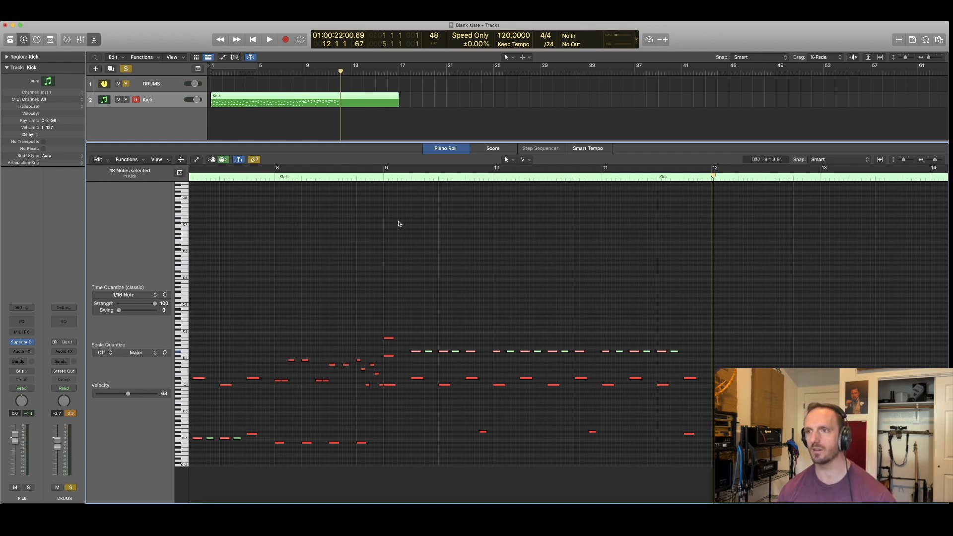
Set the project's grid division to /32
scroll(569, 262, right, 1)
scroll(569, 262, up, 5)
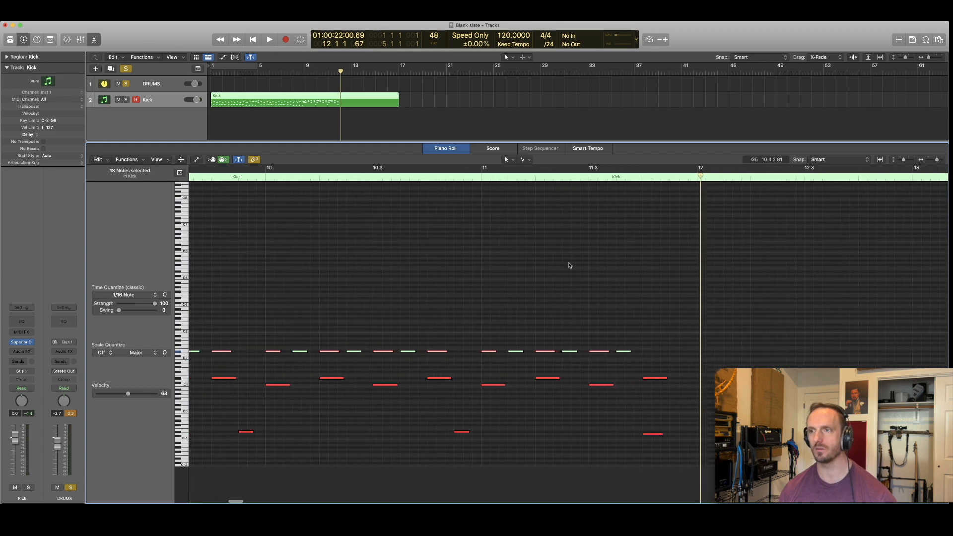
scroll(569, 265, right, 3)
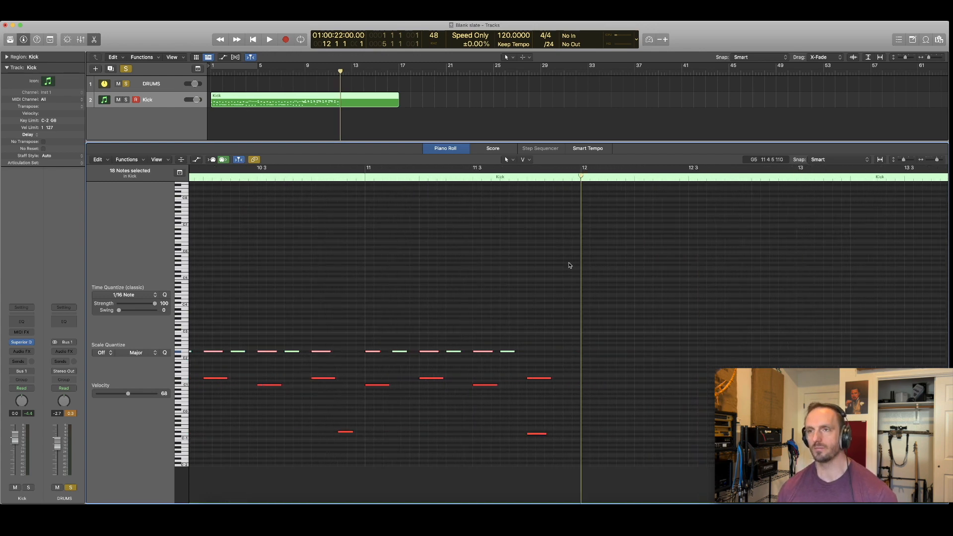
click(549, 44)
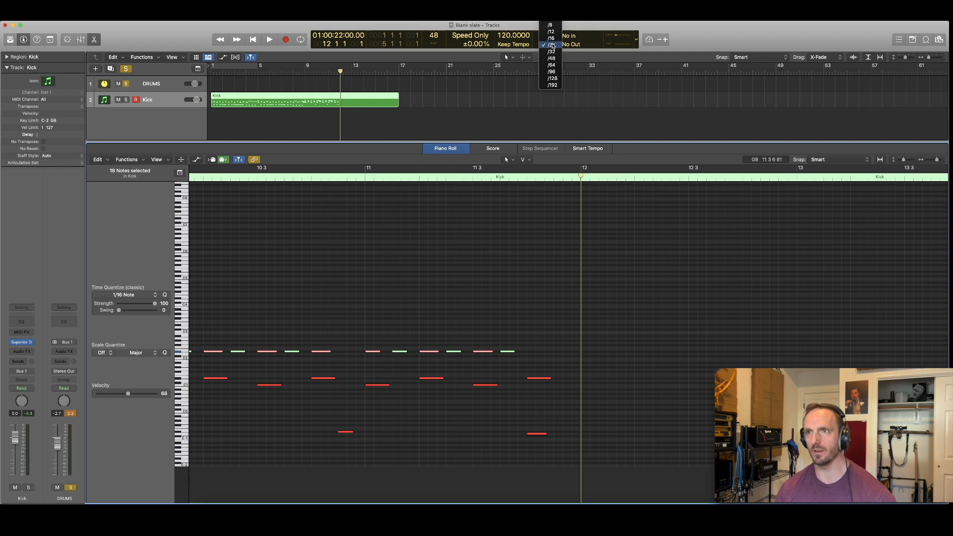
click(551, 52)
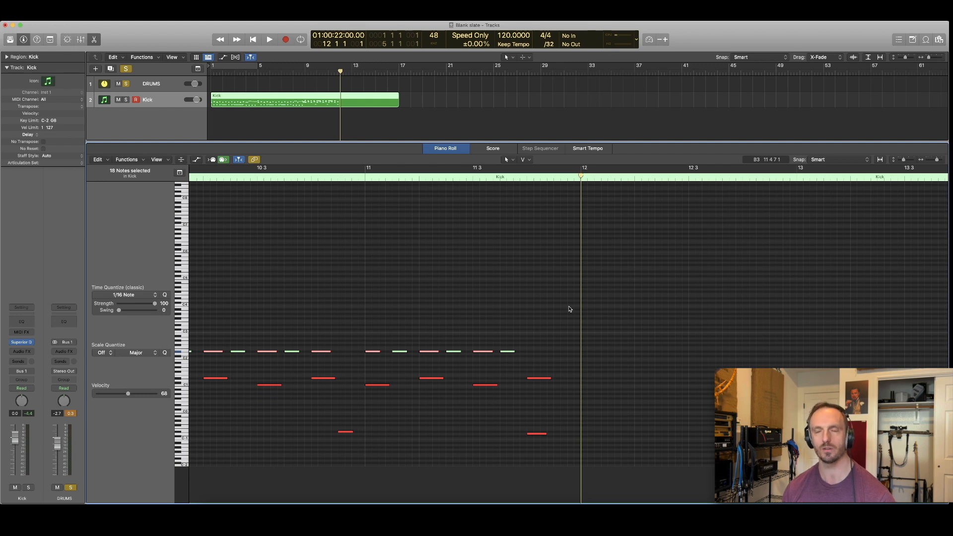
Draw two consecutive 32nd notes on B1 at the start of bar 12 with the Pencil tool
key(t)
key(p)
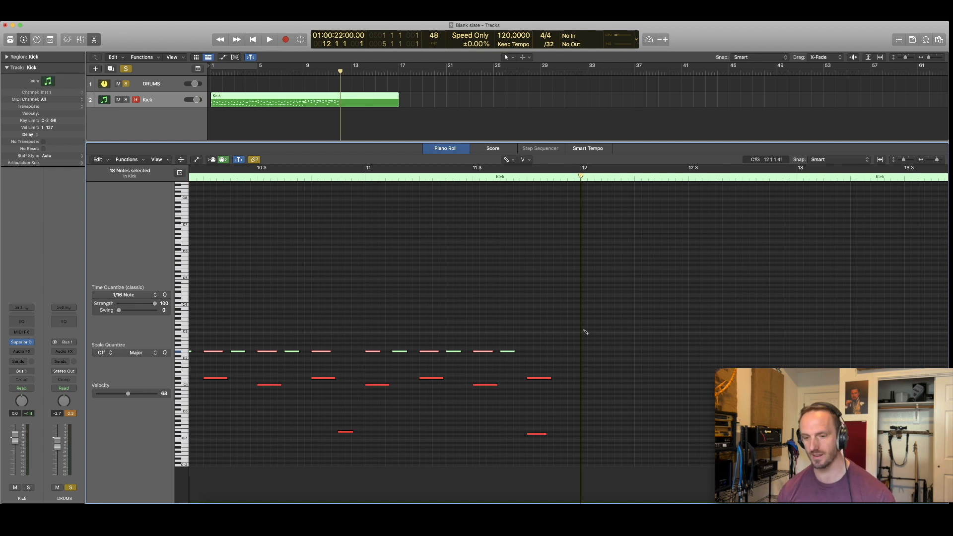
ctrl+alt+click(588, 331)
click(583, 327)
drag(605, 327, 586, 333)
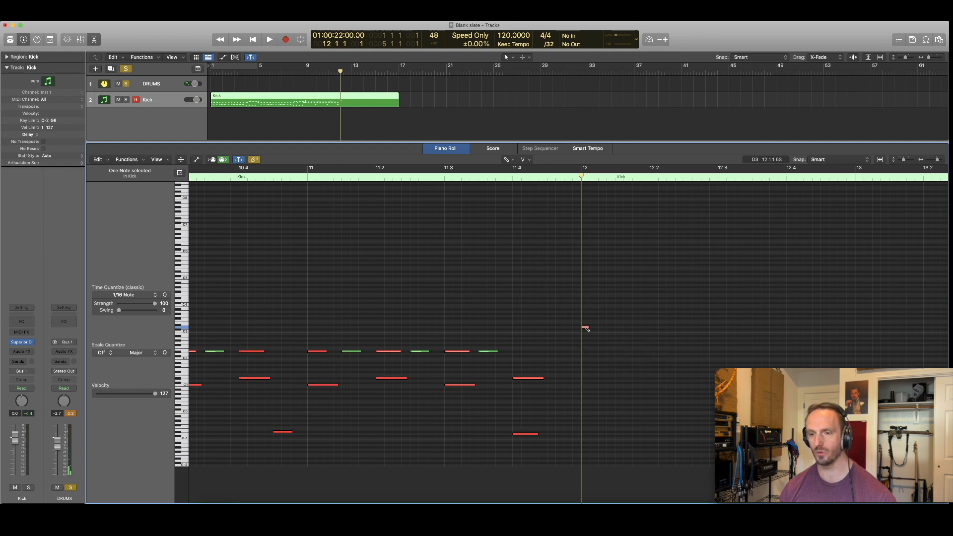
key(t)
key(t)
drag(585, 329, 590, 364)
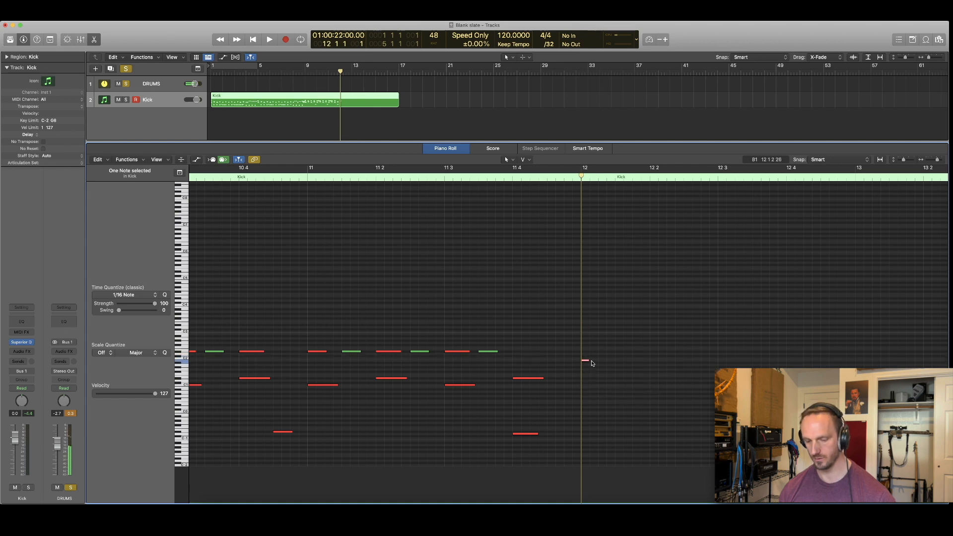
key(t)
key(p)
click(591, 360)
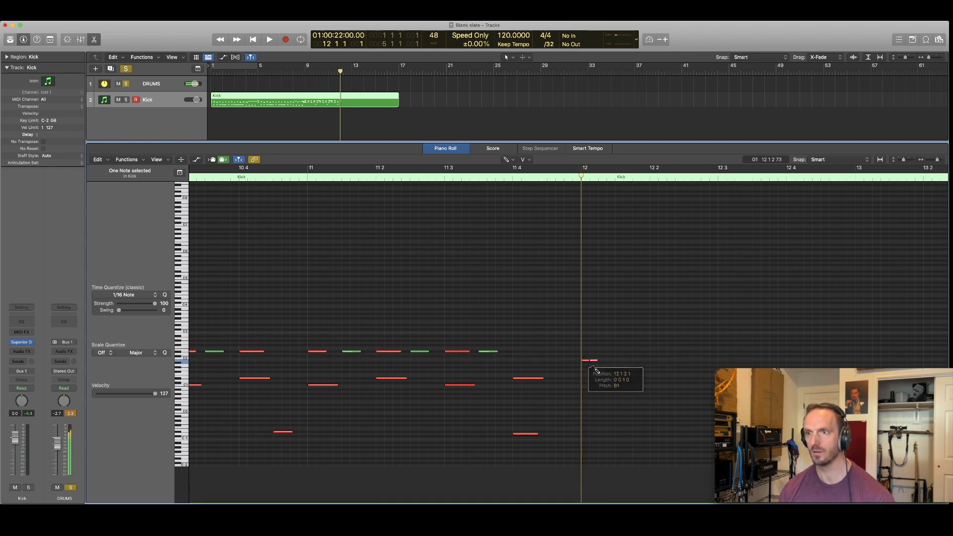
Add two 32nd-note kicks on C1 directly after the two B1 toms in bar 12 and audition the figure
click(602, 385)
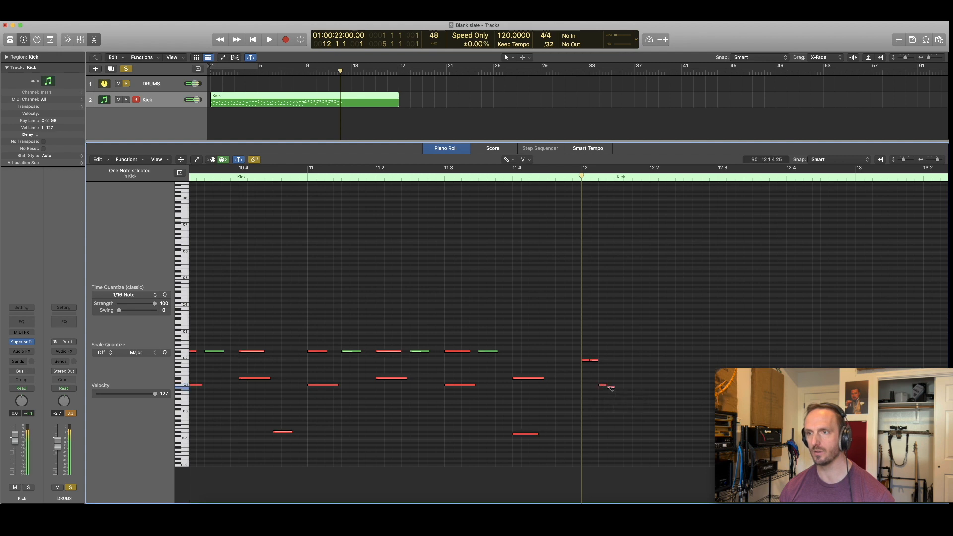
drag(611, 386, 610, 385)
key(t)
key(t)
click(611, 385)
key(space)
key(space)
Duplicate the four-note tom and kick figure directly after itself in bar 12 and play it back from bar 12
drag(582, 350, 627, 401)
drag(585, 363, 619, 362)
key(comma)
key(comma)
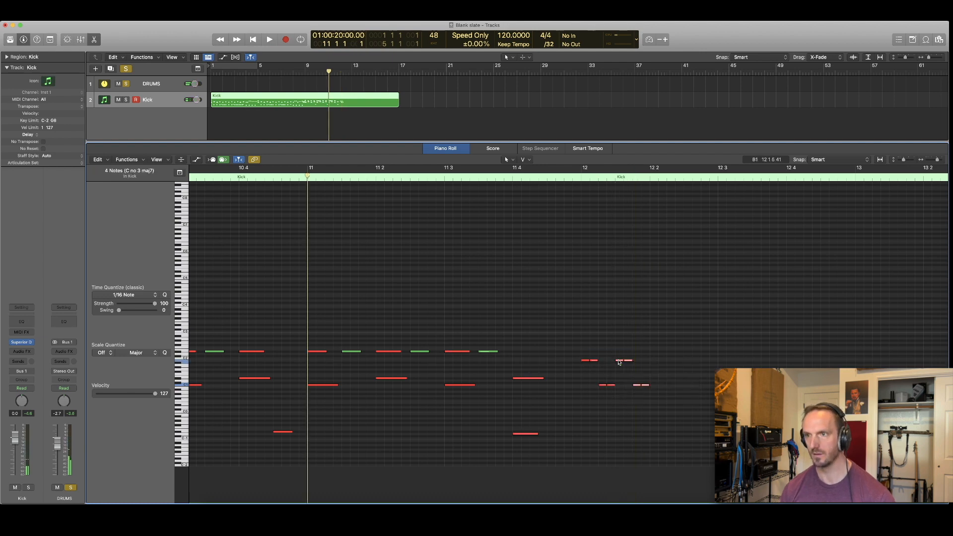
key(period)
key(space)
key(space)
click(618, 362)
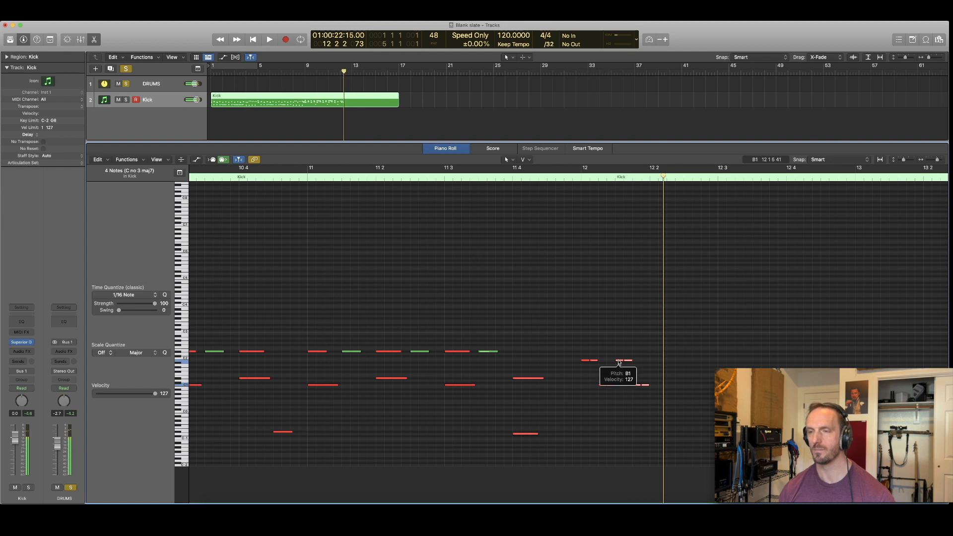
Duplicate the eight-note tom and kick figure directly after itself in bar 12 and play the extended figure
drag(584, 347, 670, 407)
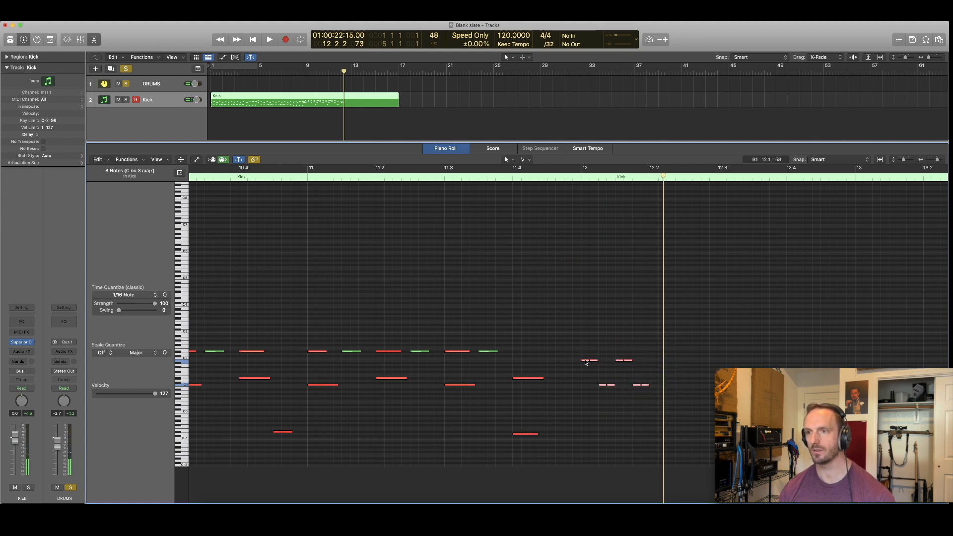
drag(584, 362, 652, 363)
key(space)
key(space)
Lower the second, third and fourth tom pairs of bar 12 to A1, G1 and F1, and play back from bar 12
drag(616, 355, 734, 365)
drag(617, 362, 723, 368)
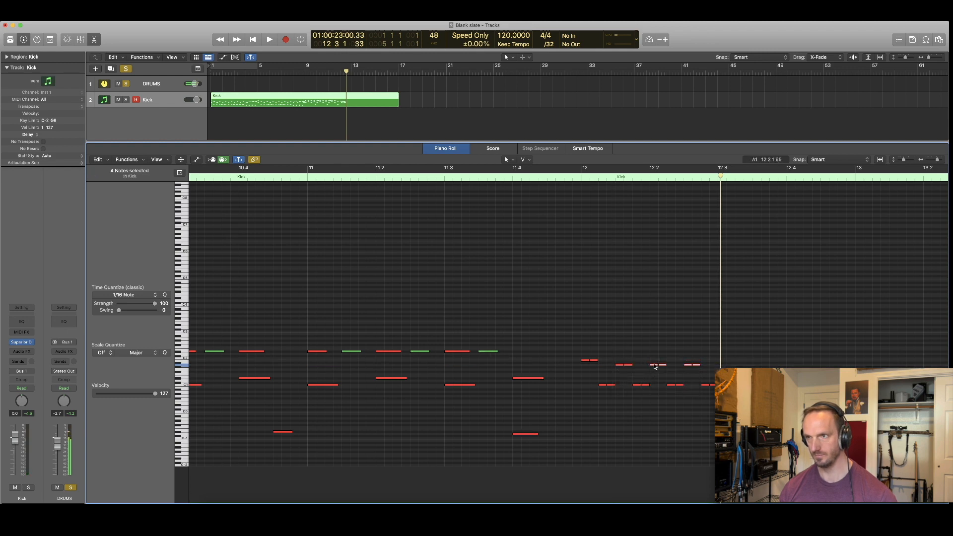
mouse_move(654, 367)
mouse_down()
mouse_move(710, 376)
mouse_move(689, 376)
mouse_up()
key(comma)
key(space)
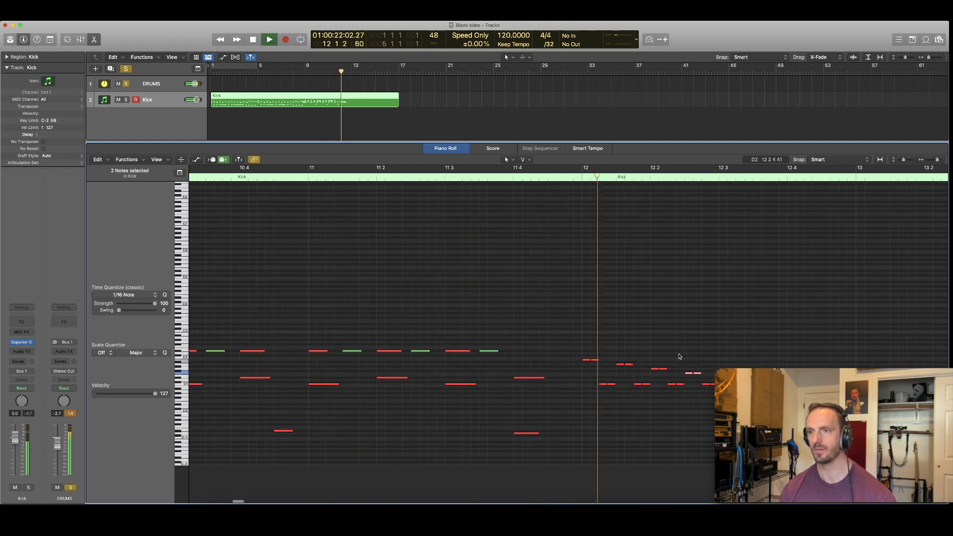
key(space)
Move the D-1 note at 11.4 up to A2 and play the passage into bar 12
click(525, 429)
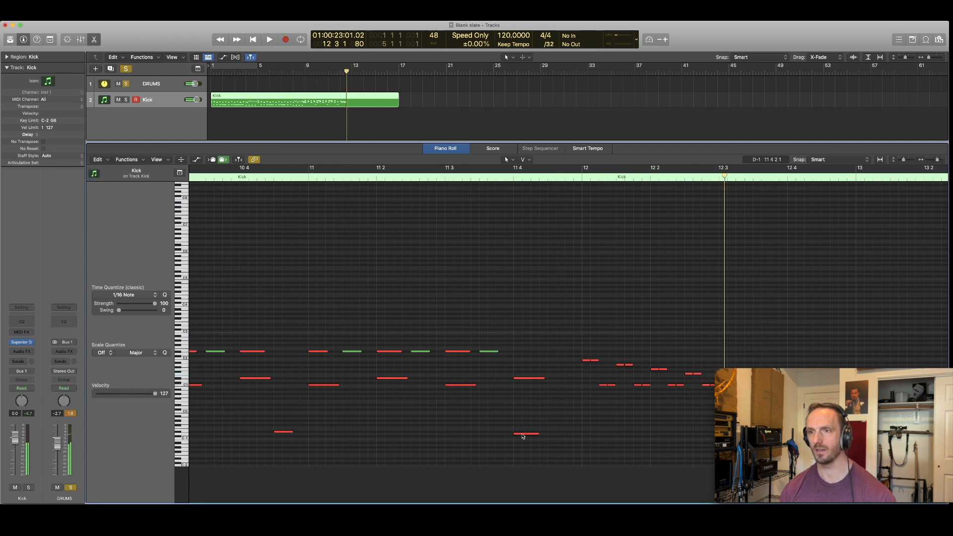
mouse_move(522, 436)
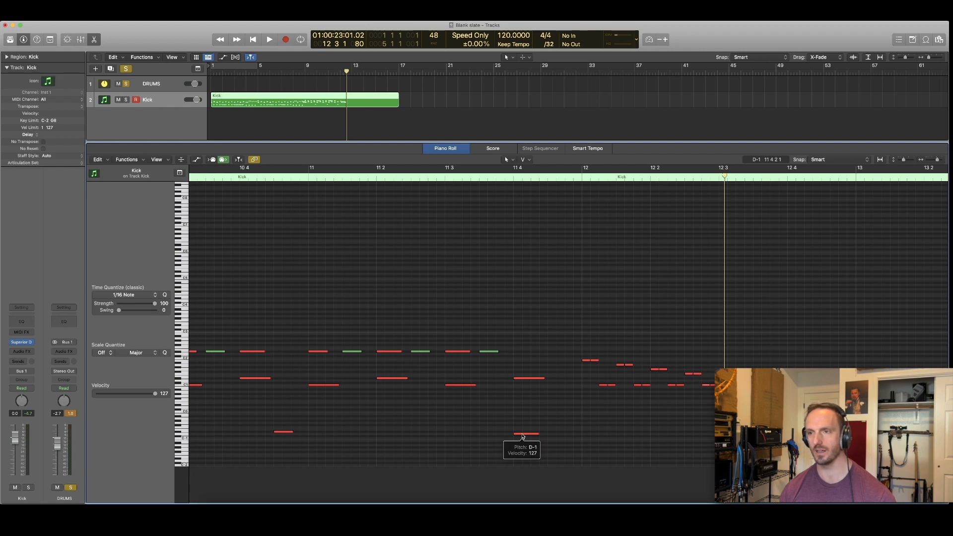
drag(522, 435, 526, 342)
key(space)
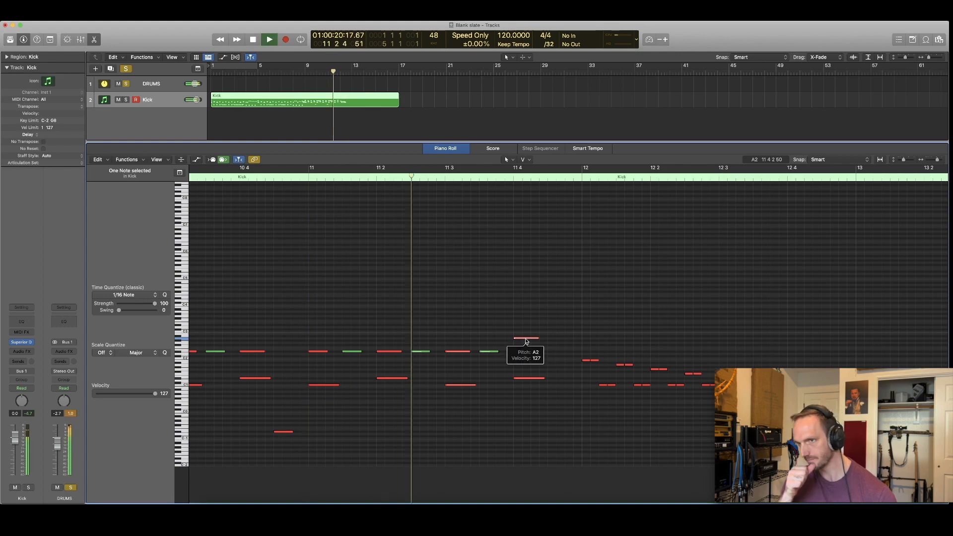
key(space)
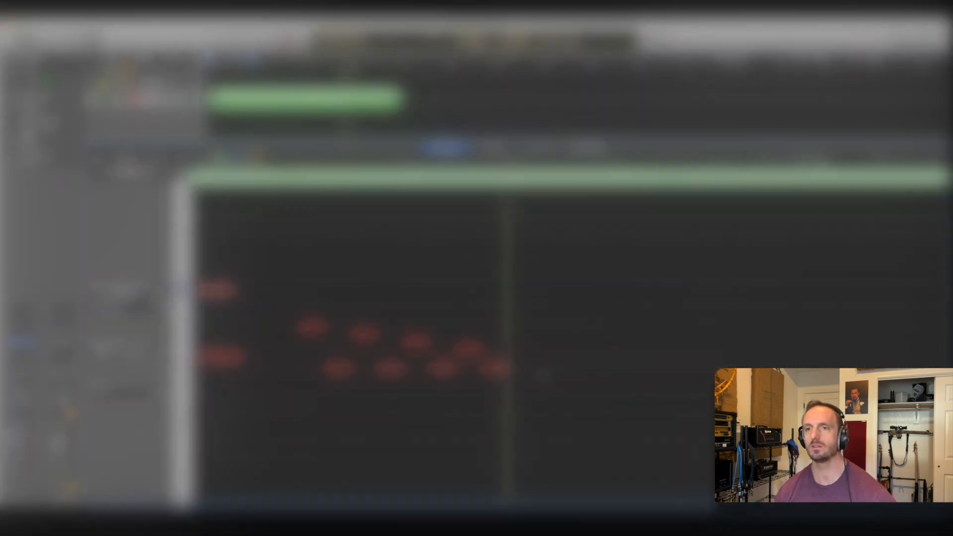
Play back the transition from the bar 11 groove into the bar 12 fill to check the timing
key(super+Left)
key(super+Left)
key(super+Left)
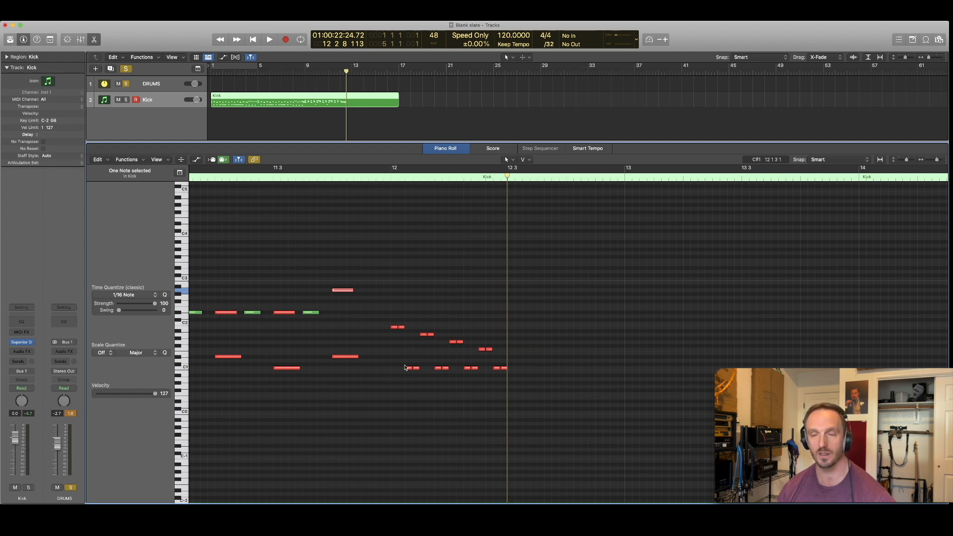
mouse_move(394, 329)
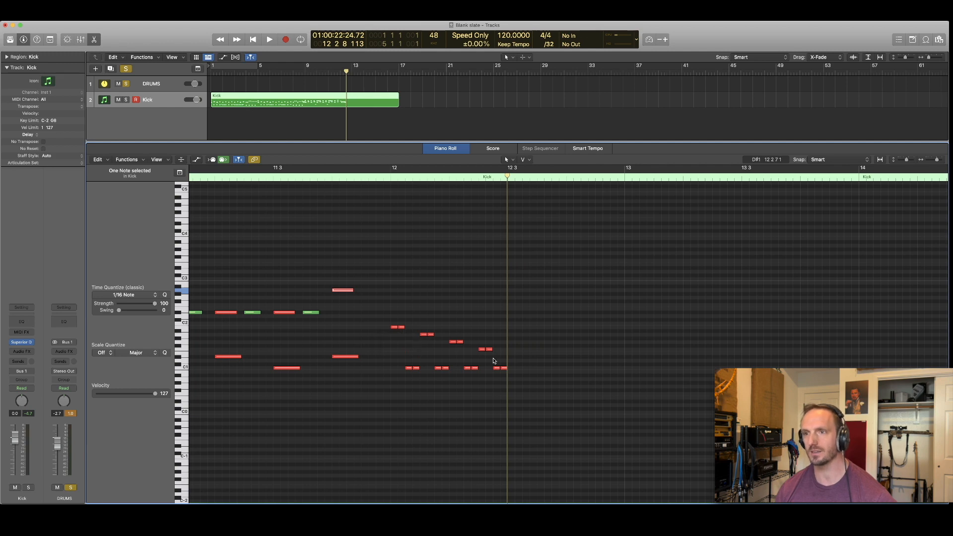
key(period)
key(comma)
key(comma)
key(comma)
key(comma)
key(comma)
key(period)
key(space)
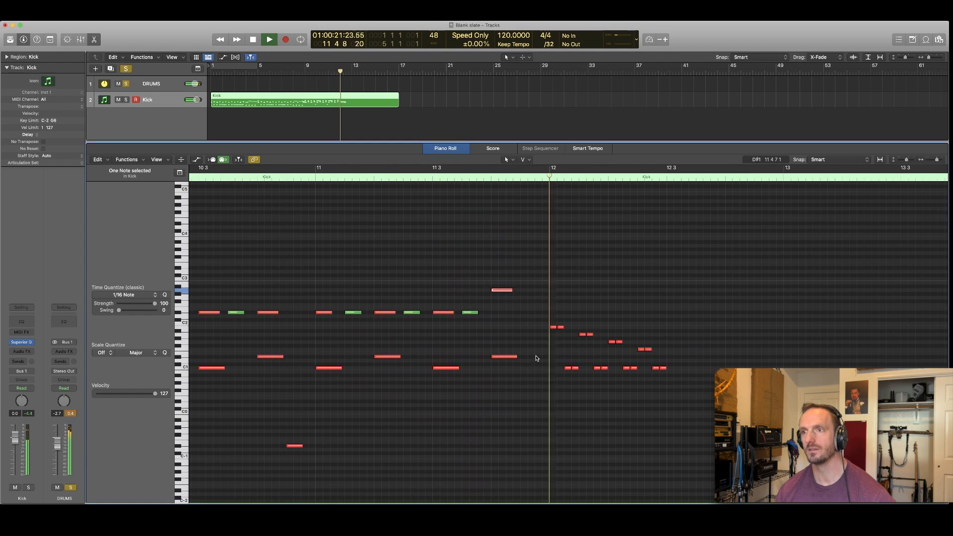
key(space)
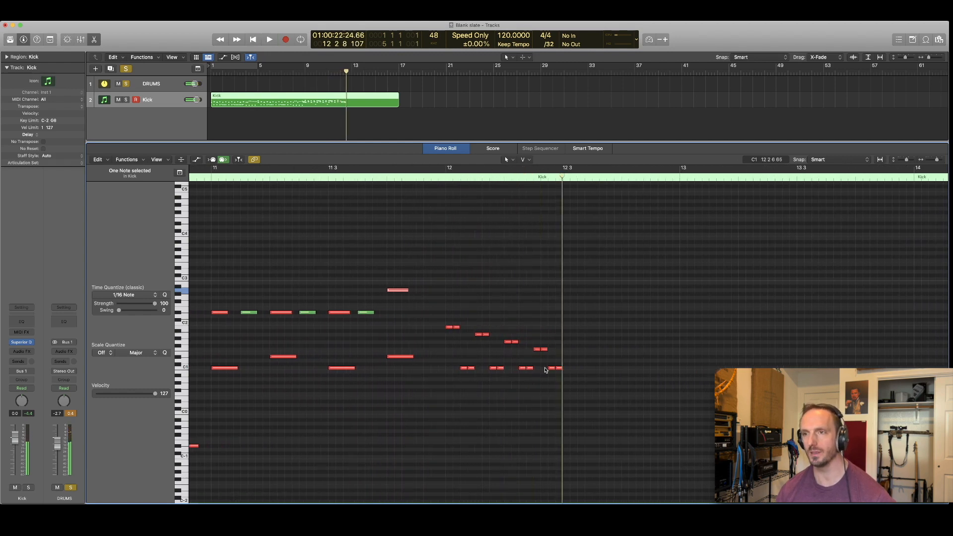
Continue the bar 12 fill from beat 3 with alternating 32nd-note pairs on D1 and C1, and play it back
drag(549, 364, 566, 378)
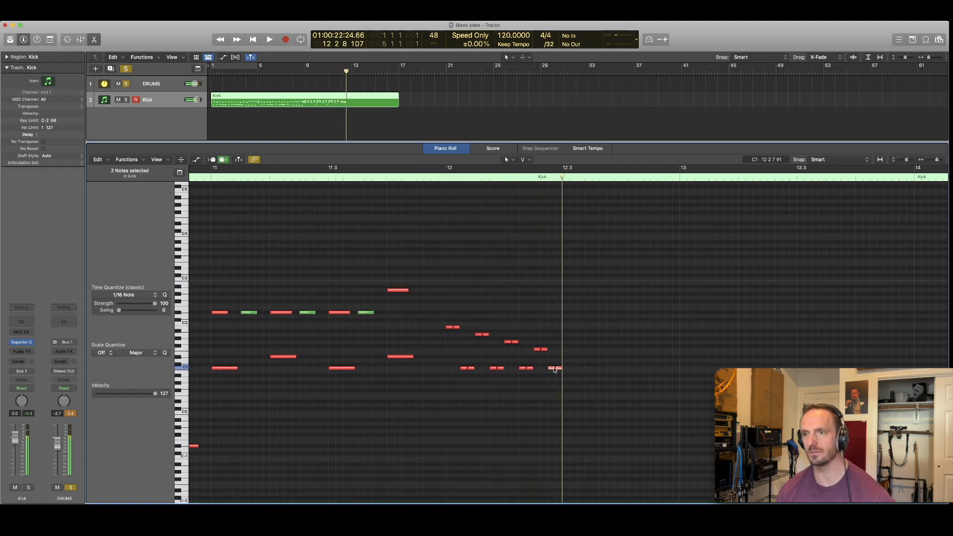
drag(552, 368, 613, 366)
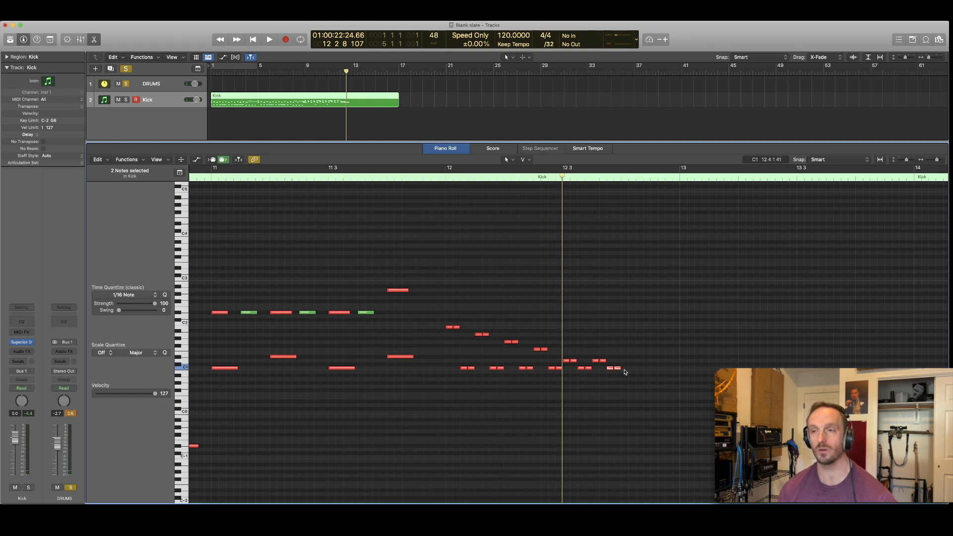
key(space)
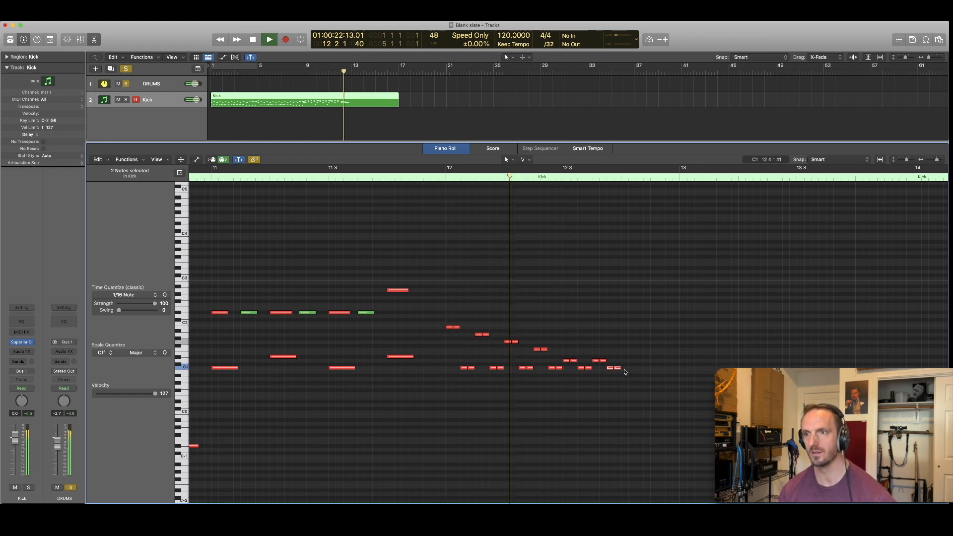
Complete the end of bar 12 with four D1 notes, an A1 pair and an F1 pair, then audition the fill
drag(607, 368, 669, 350)
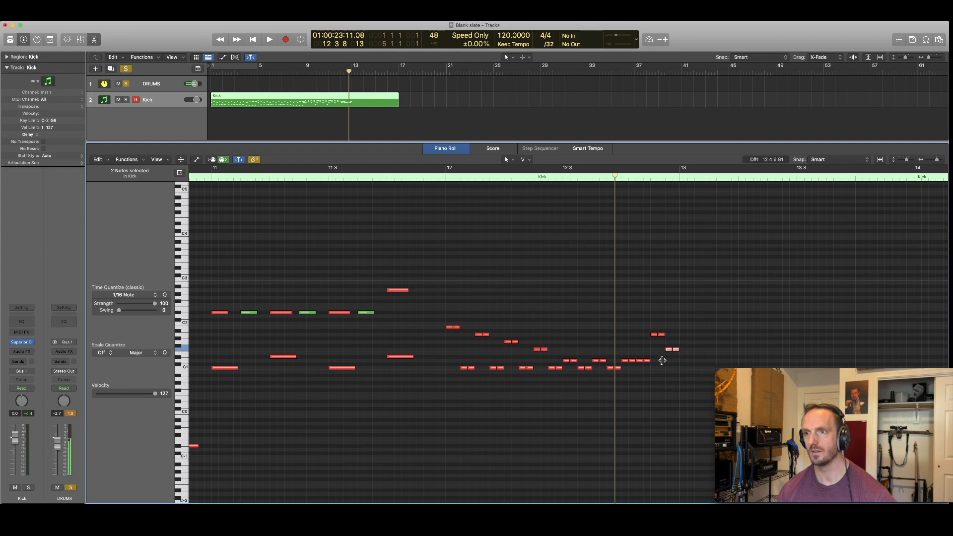
key(comma)
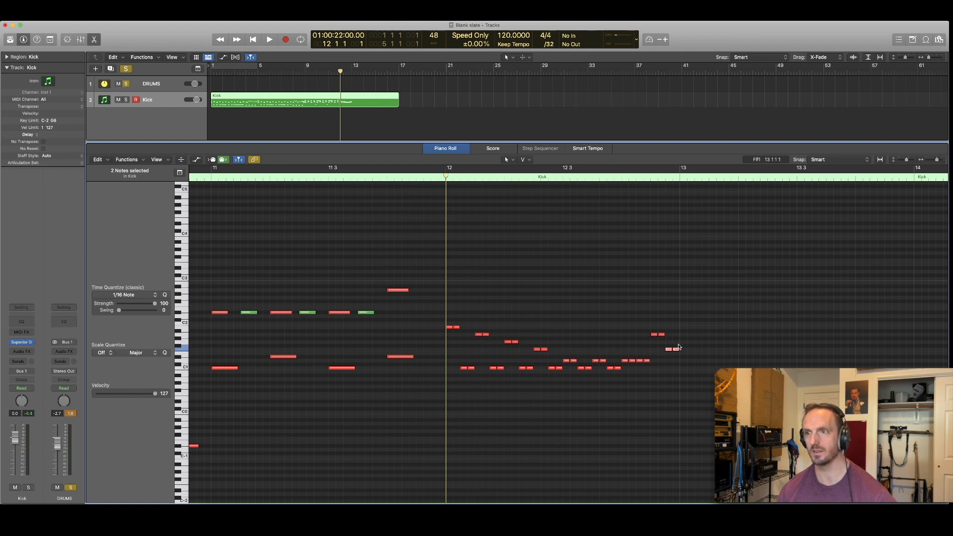
key(space)
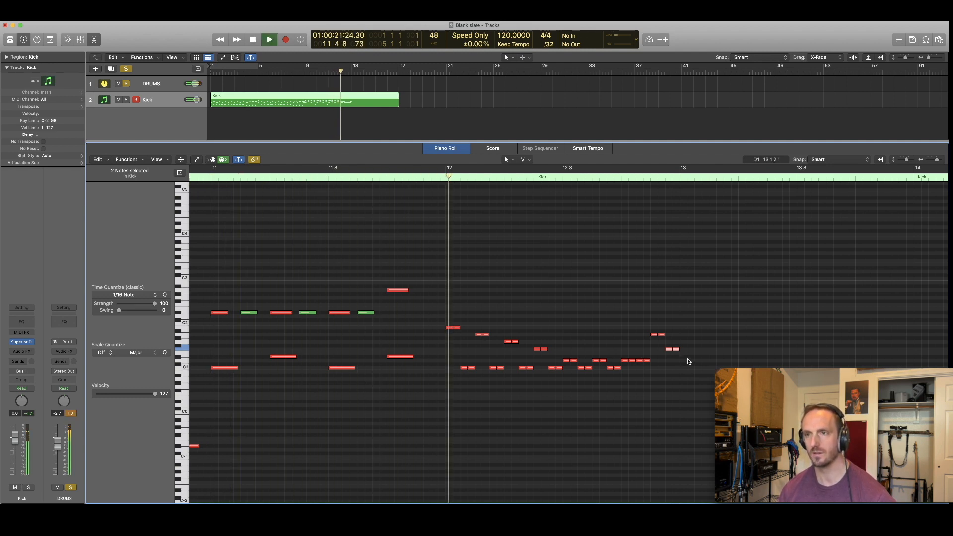
key(space)
key(comma)
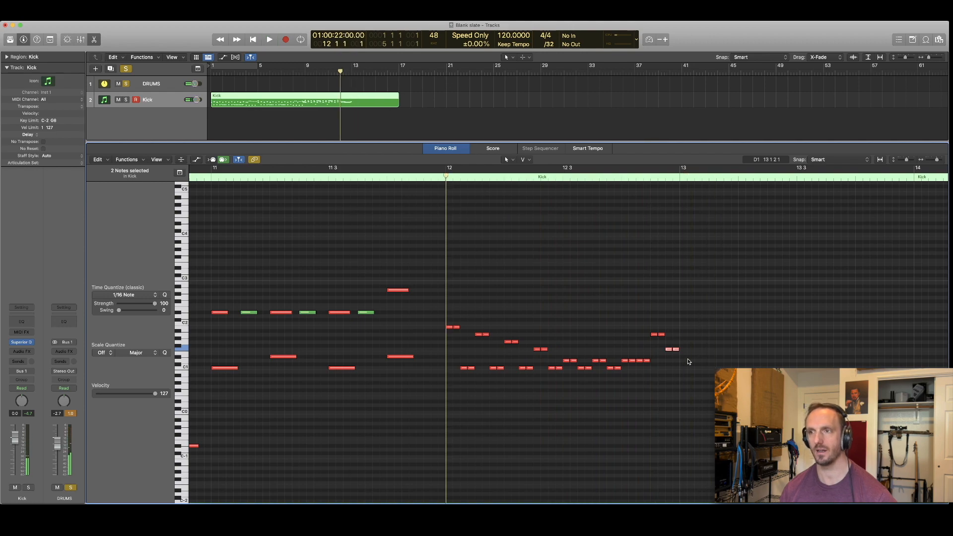
Copy the groove notes of bars 9 to 11 to start at bar 13, and play back the fill leading into them
scroll(688, 359, down, 5)
scroll(293, 334, left, 2)
scroll(293, 334, down, 3)
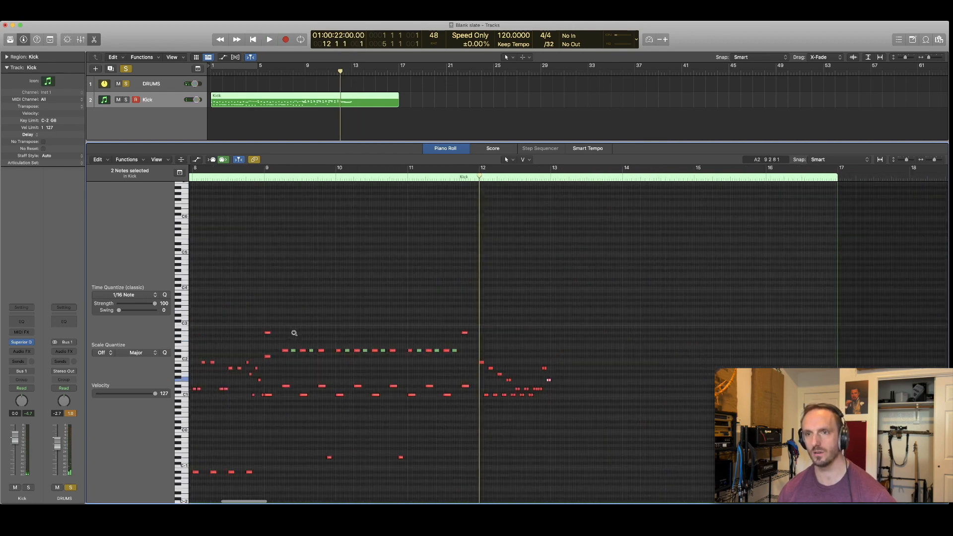
drag(272, 315, 468, 464)
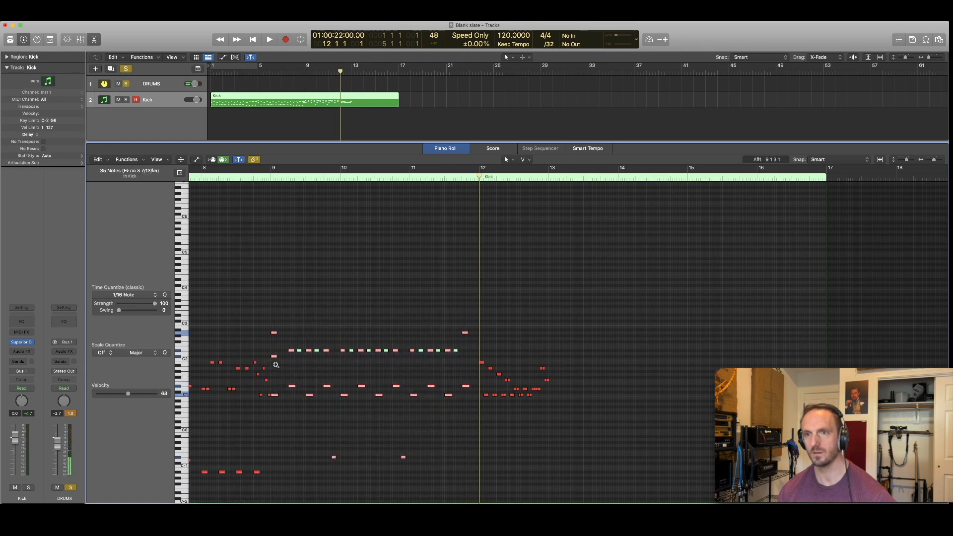
drag(278, 358, 553, 359)
key(comma)
key(comma)
key(comma)
key(comma)
key(space)
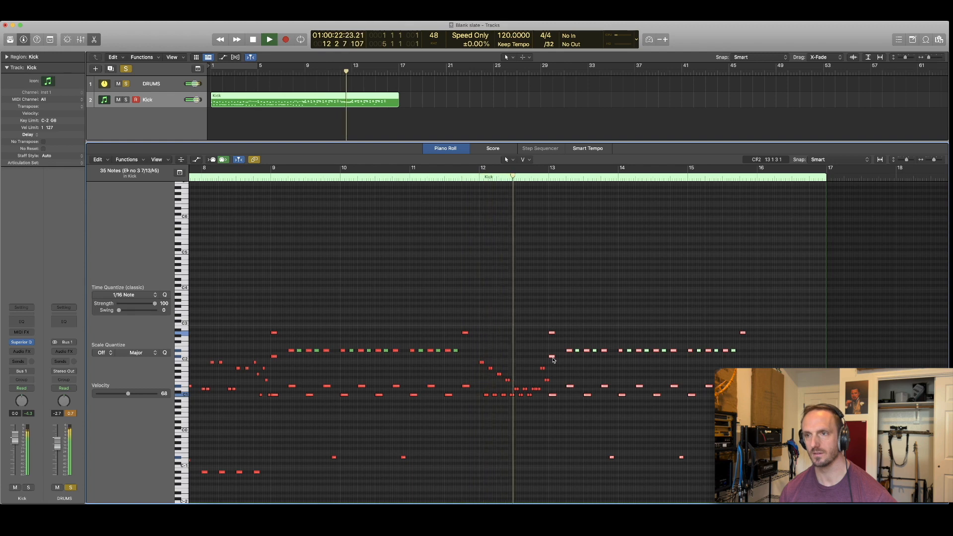
key(space)
Move the first B1 note of the fill at bar 12 down to D#1 and play the transition
drag(387, 308, 591, 453)
drag(527, 296, 529, 346)
key(space)
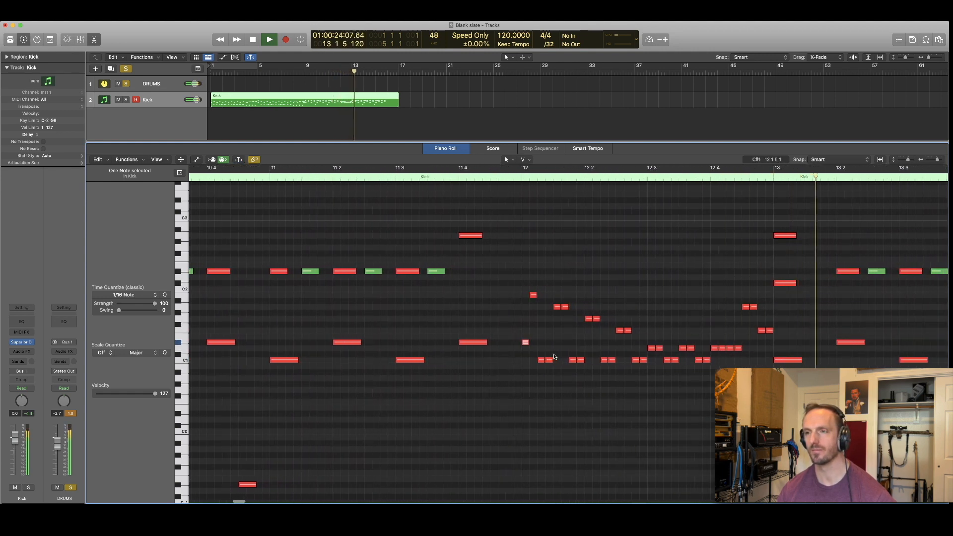
key(space)
key(space)
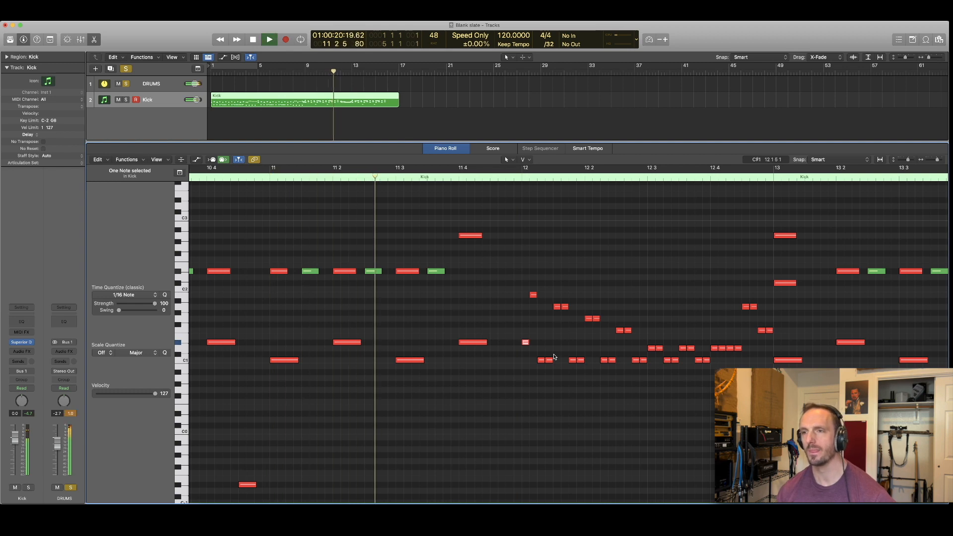
key(space)
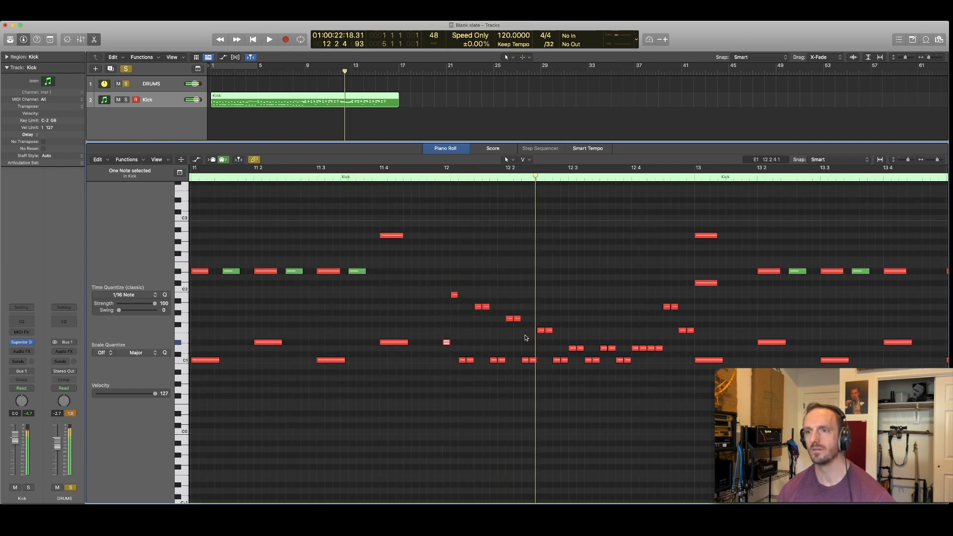
Try the first G1 note at 12.2 on D#1, audition it, and undo the move
drag(511, 321, 509, 346)
key(space)
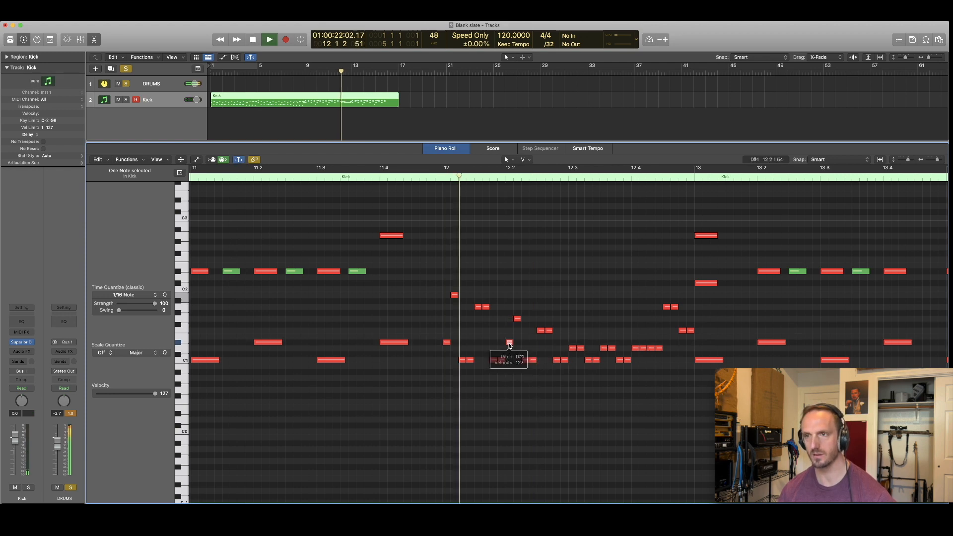
key(space)
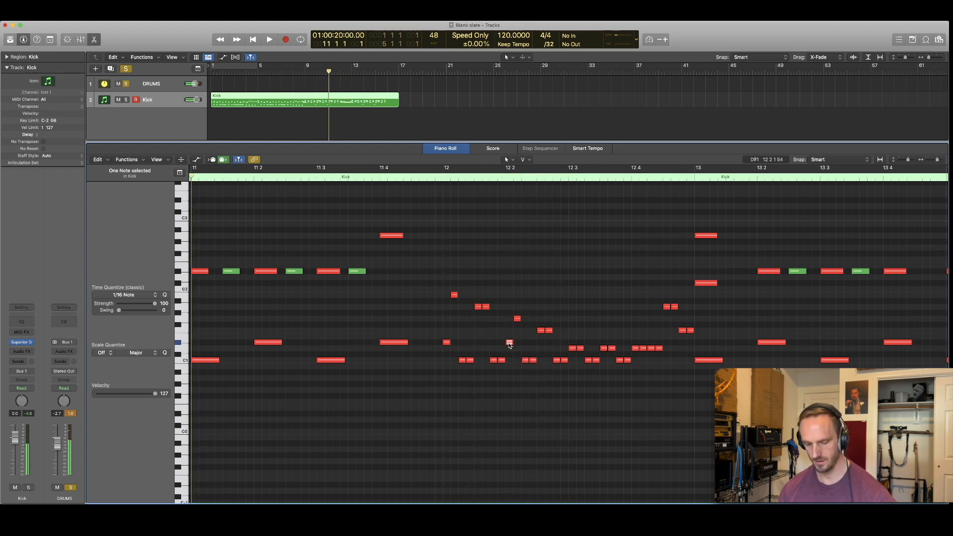
key(super+z)
Play back from bar 11 through the bar 12 fill into the bar 13 groove
key(space)
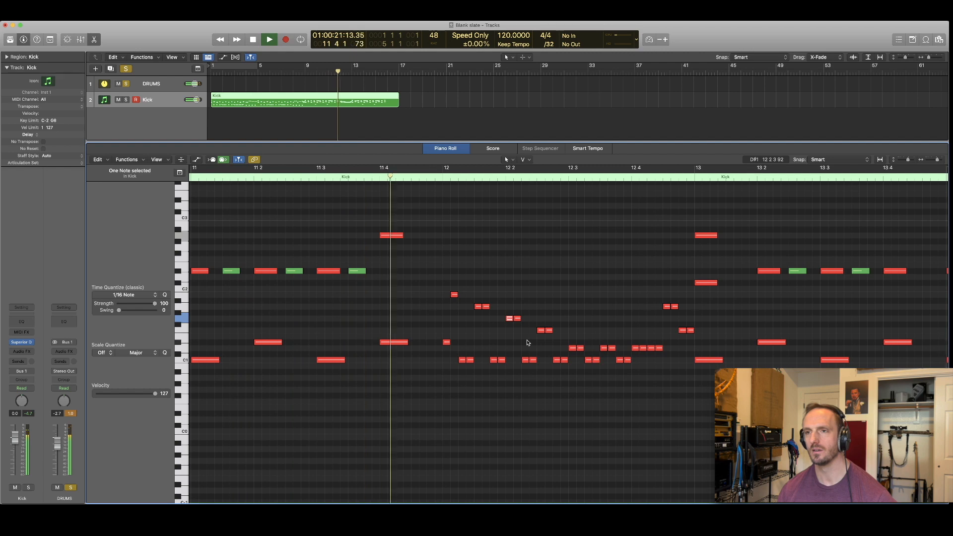
scroll(527, 341, left, 2)
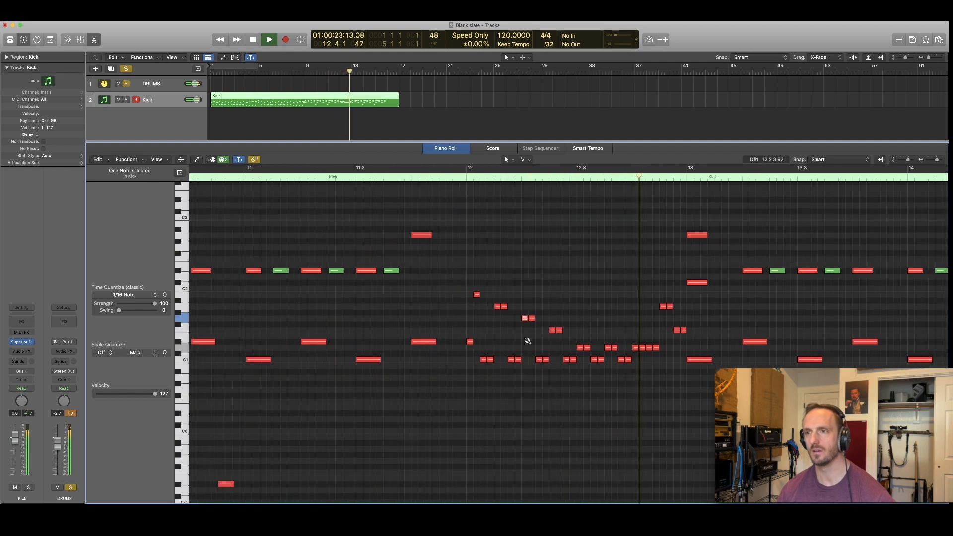
scroll(527, 341, left, 3)
scroll(527, 342, down, 3)
key(space)
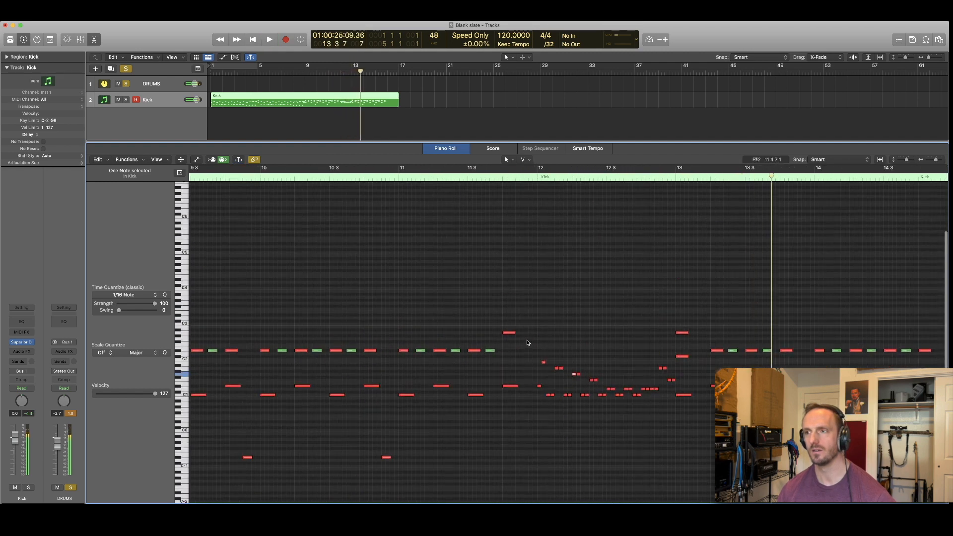
Draw a 32nd-note C1 kick at the start of bar 16 with the Pencil tool, plus a matching note above it on C#2
scroll(527, 343, right, 9)
scroll(527, 343, left, 3)
scroll(517, 343, left, 4)
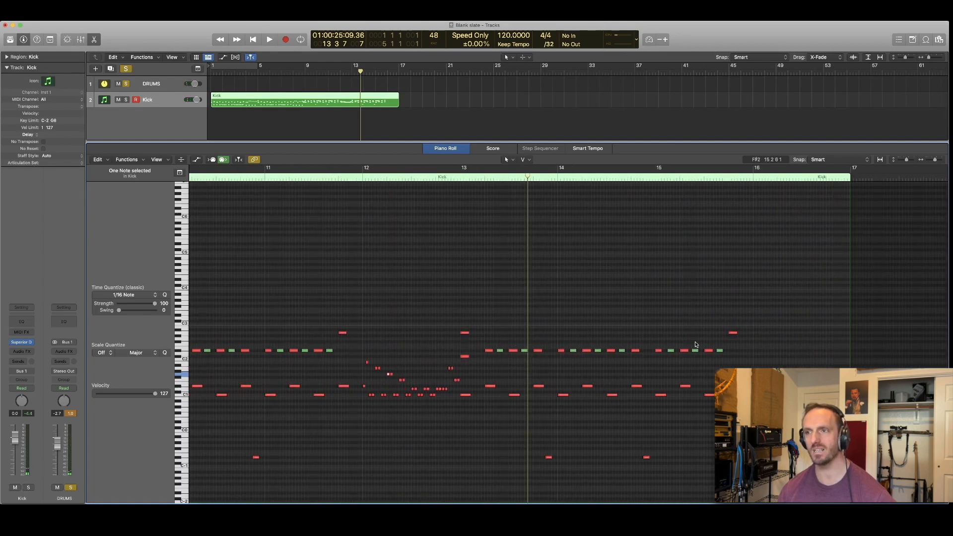
drag(615, 252, 884, 429)
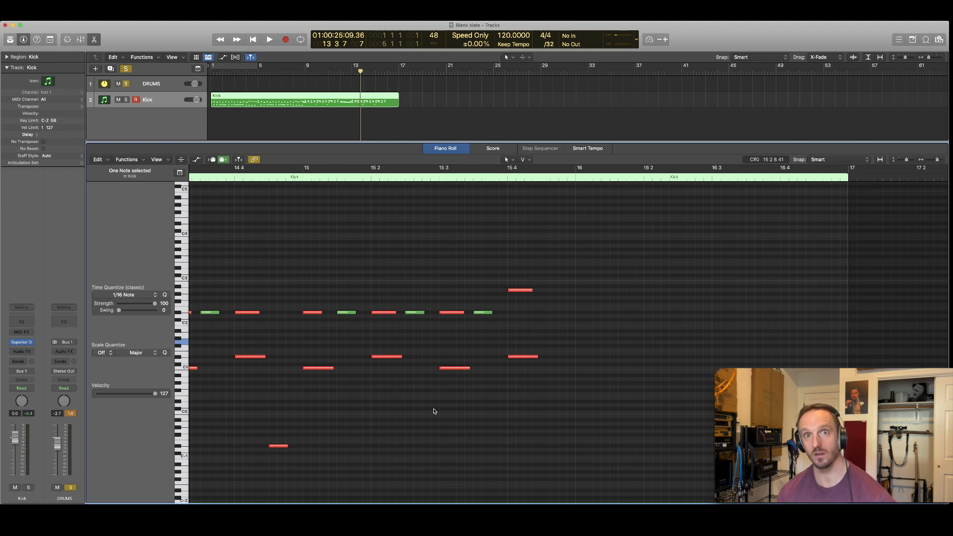
key(t)
key(p)
click(580, 368)
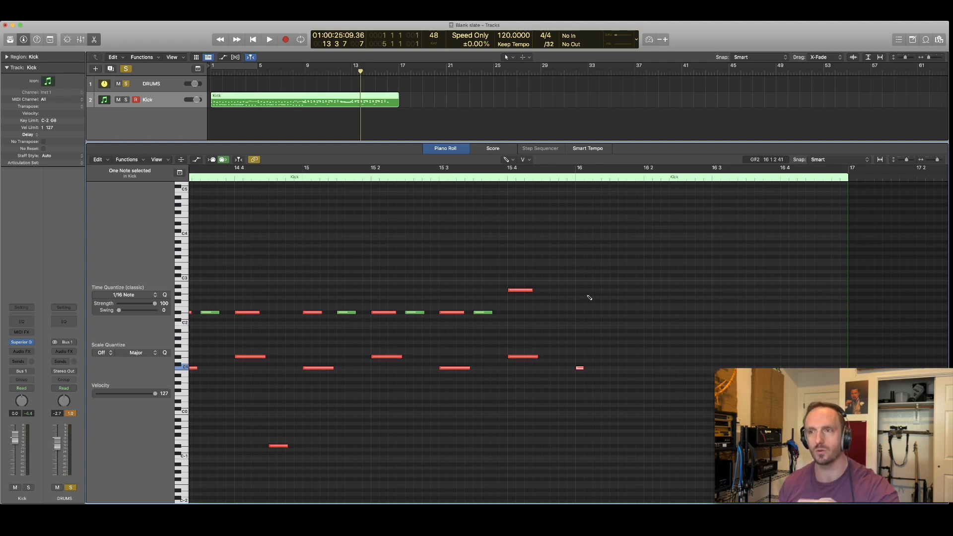
click(580, 287)
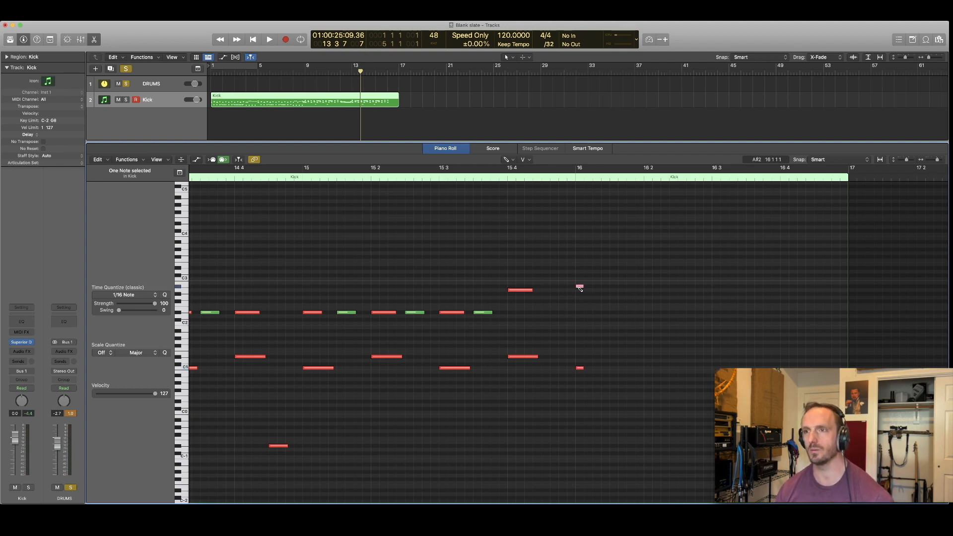
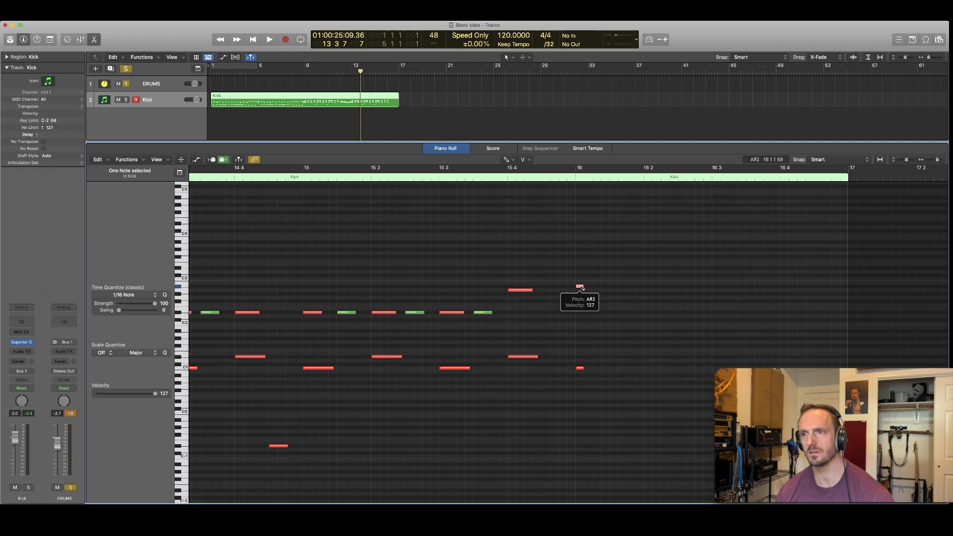
drag(580, 288, 583, 320)
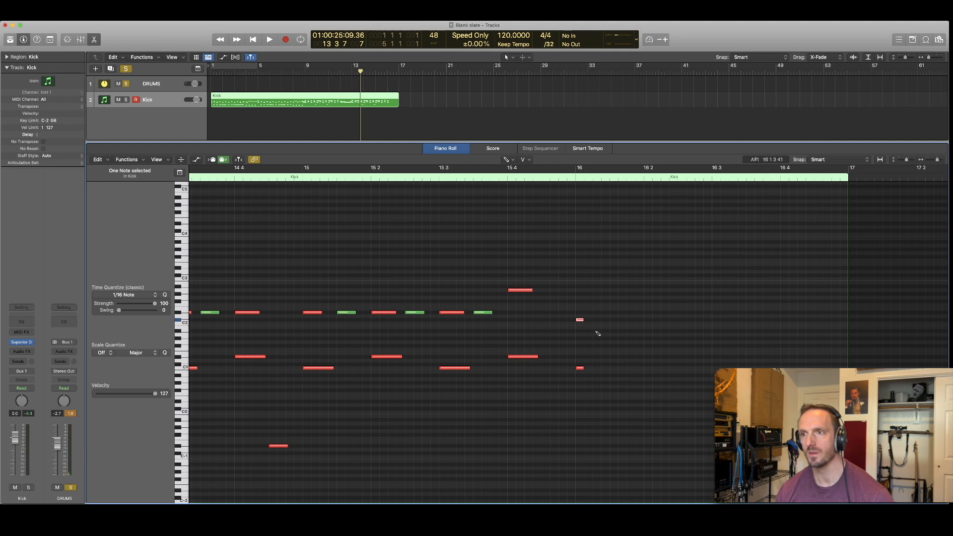
Draw three 32nd-note A1 toms in a row after the opening crash of bar 16 and audition them from bar 15
drag(596, 331, 599, 333)
click(614, 335)
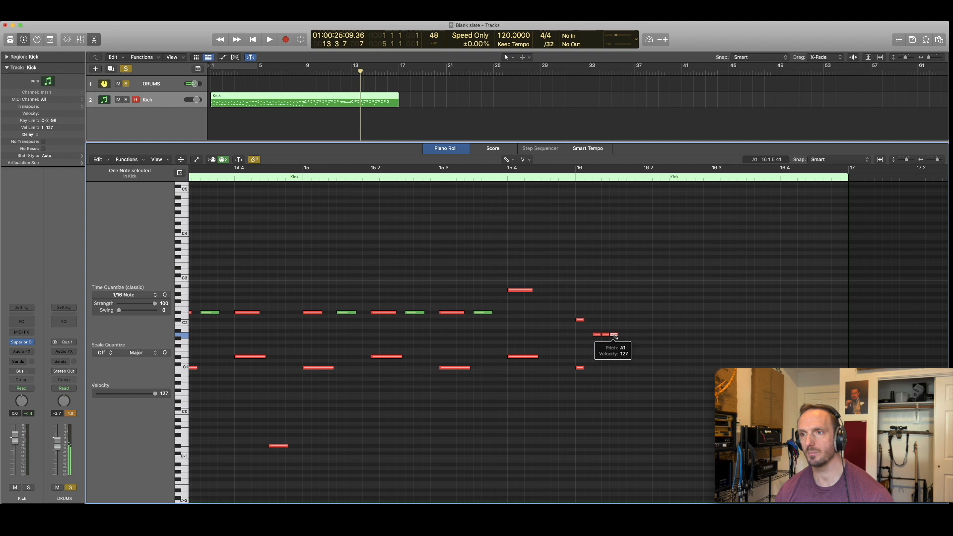
key(comma)
key(space)
key(space)
key(period)
key(period)
key(period)
key(comma)
key(space)
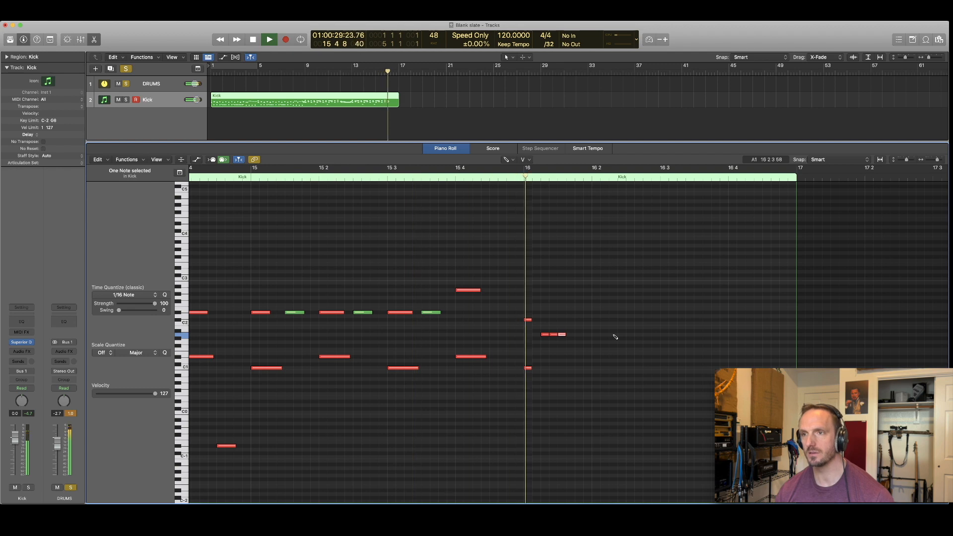
key(space)
Shift the three A1 toms one 32nd note later in bar 16 and play them back
drag(544, 336, 572, 336)
key(comma)
key(space)
key(space)
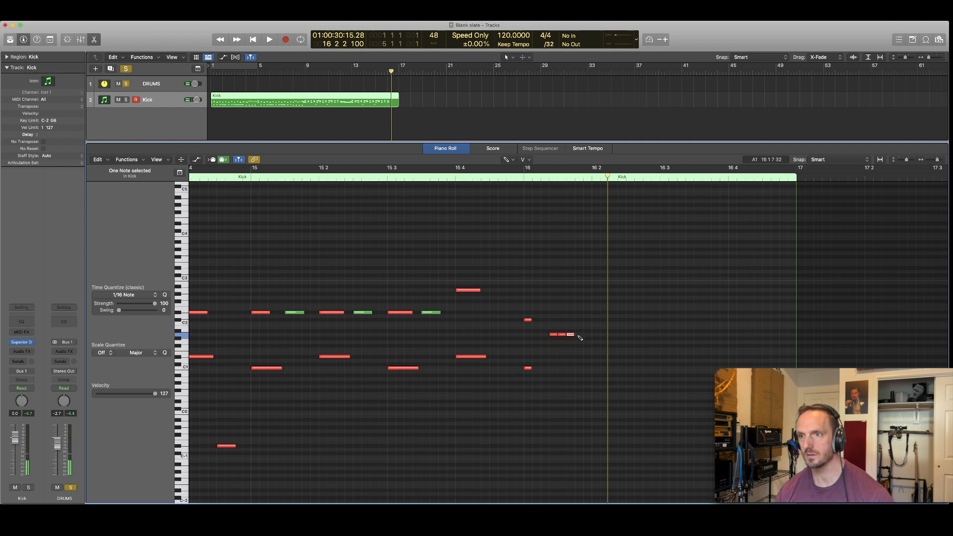
Extend the A1 run up to beat 16.2, remove its first note to leave four toms, and audition it
click(584, 335)
key(comma)
key(space)
click(554, 334)
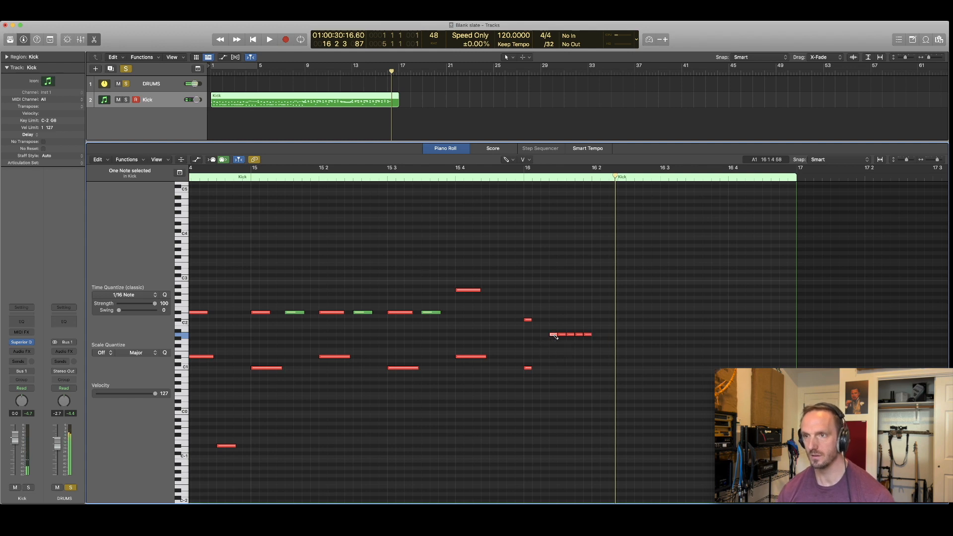
key(space)
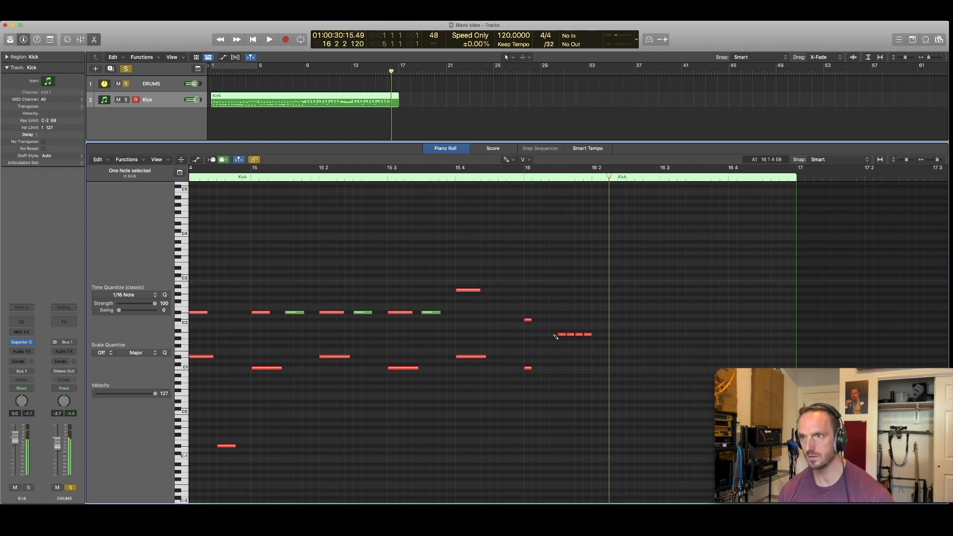
Add 32nd-note C1 kicks on 16.2, 16.3 and 16.4, plus a G2 crash on 16.2
click(595, 369)
click(663, 369)
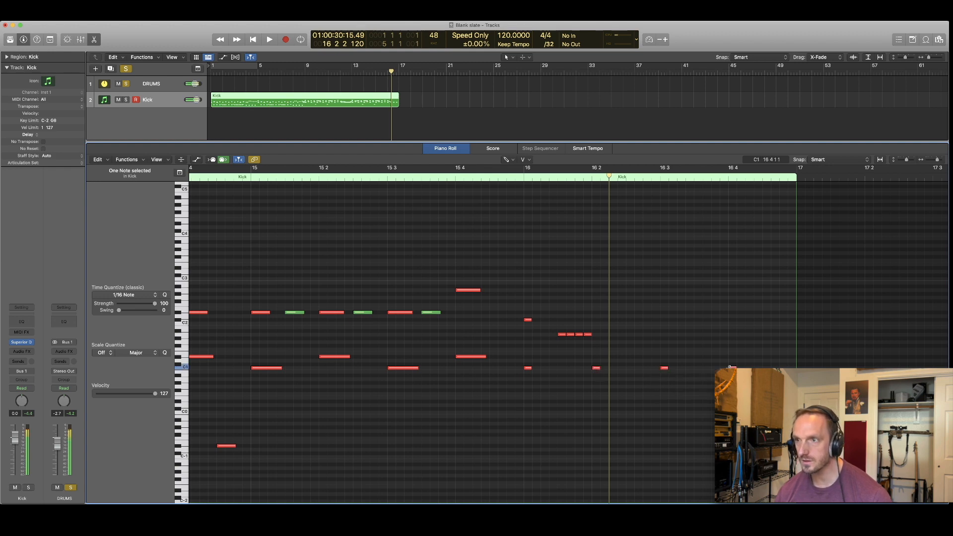
click(595, 320)
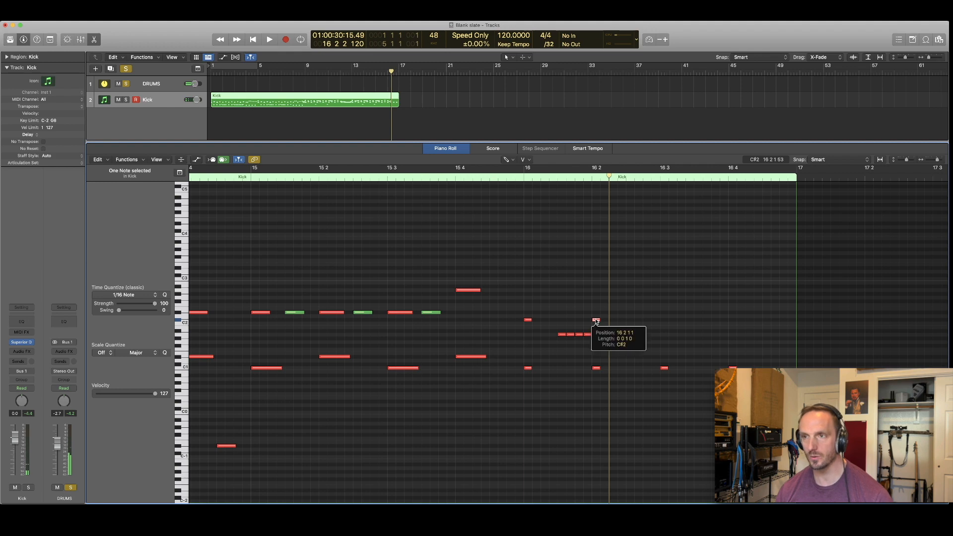
drag(596, 322, 596, 299)
Copy the four-tom group onto G1 before 16.3 and F1 before 16.4, and copy the crash to A2 on 16.3 and 16.4
drag(547, 330, 634, 344)
drag(596, 298, 664, 291)
drag(681, 329, 701, 353)
drag(665, 291, 735, 290)
key(super+z)
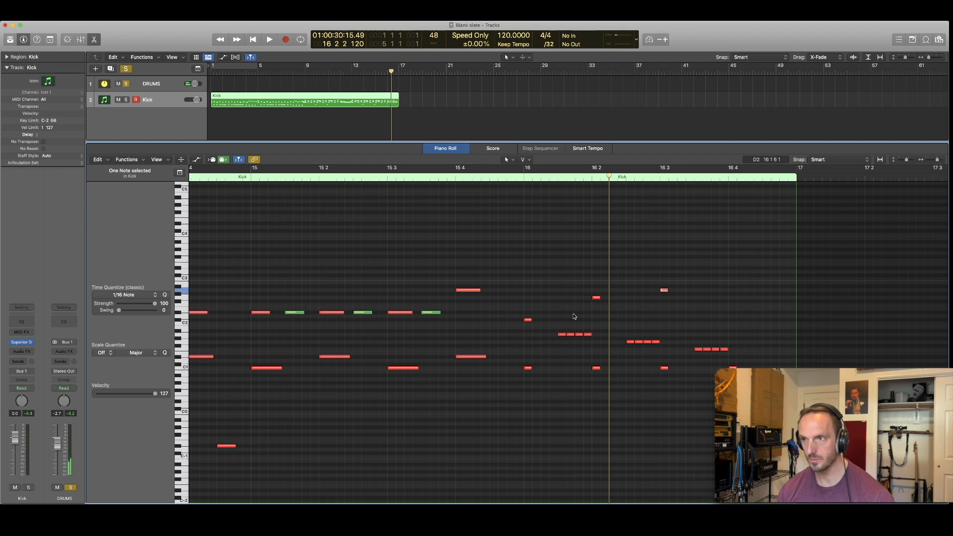
drag(671, 290, 733, 297)
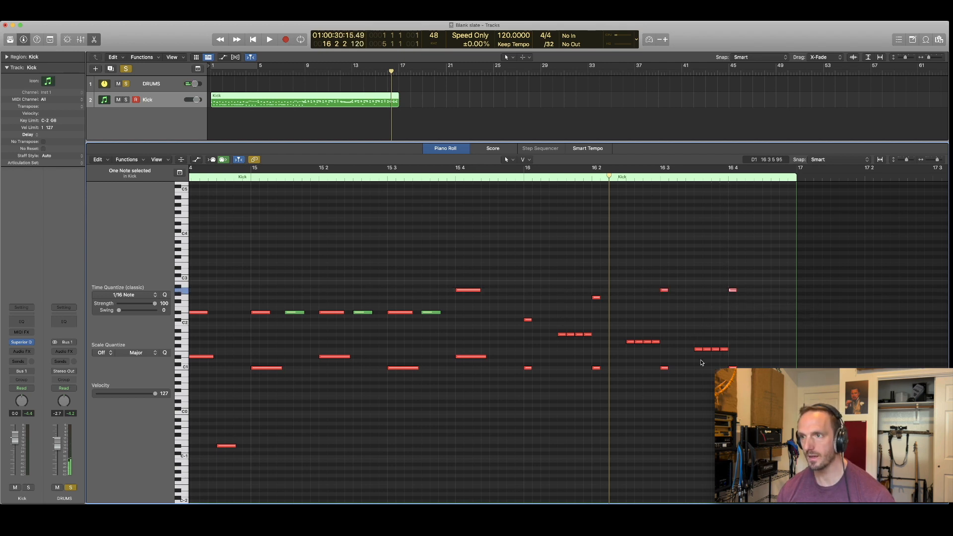
Play the bar 16 fill and delete all of its notes
key(space)
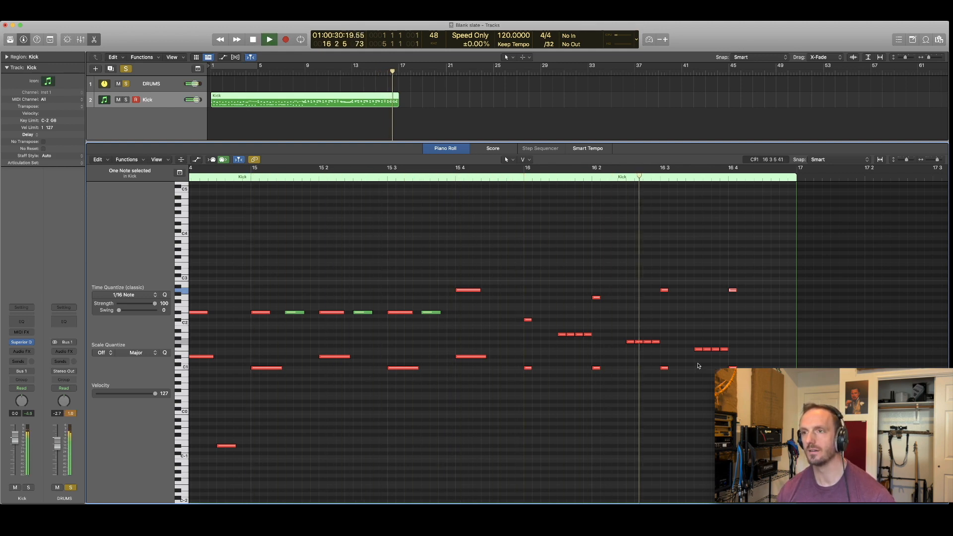
key(space)
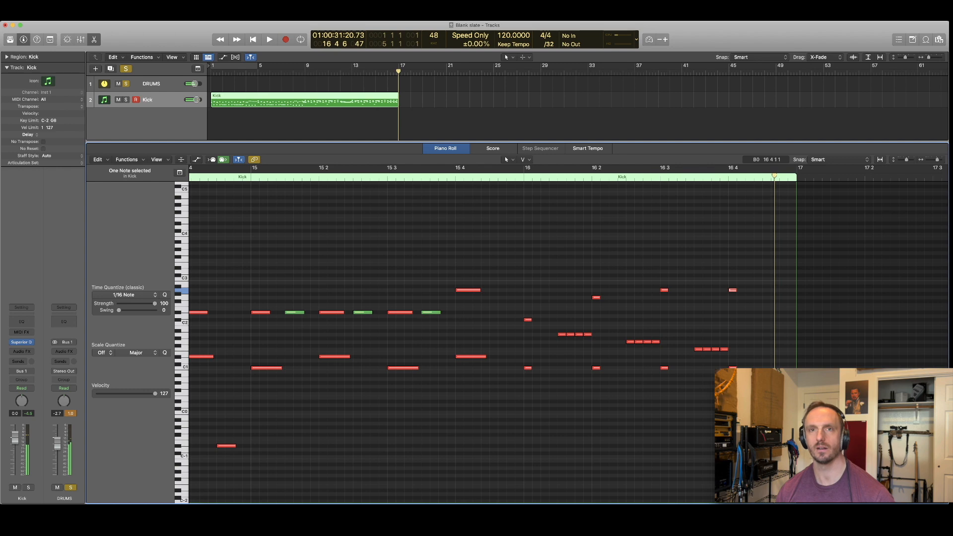
drag(526, 237, 736, 448)
key(Delete)
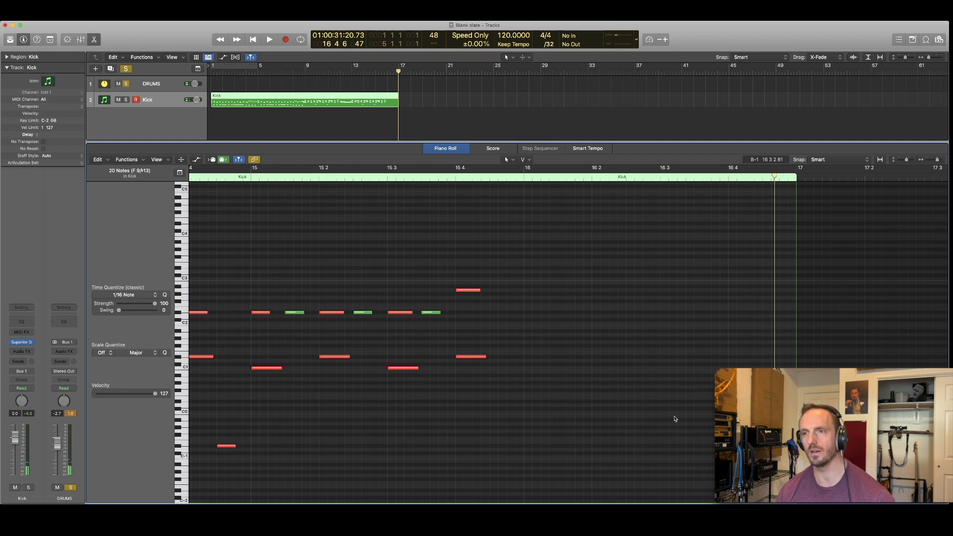
Play the groove from the start of bar 15 toward bar 16
key(comma)
key(comma)
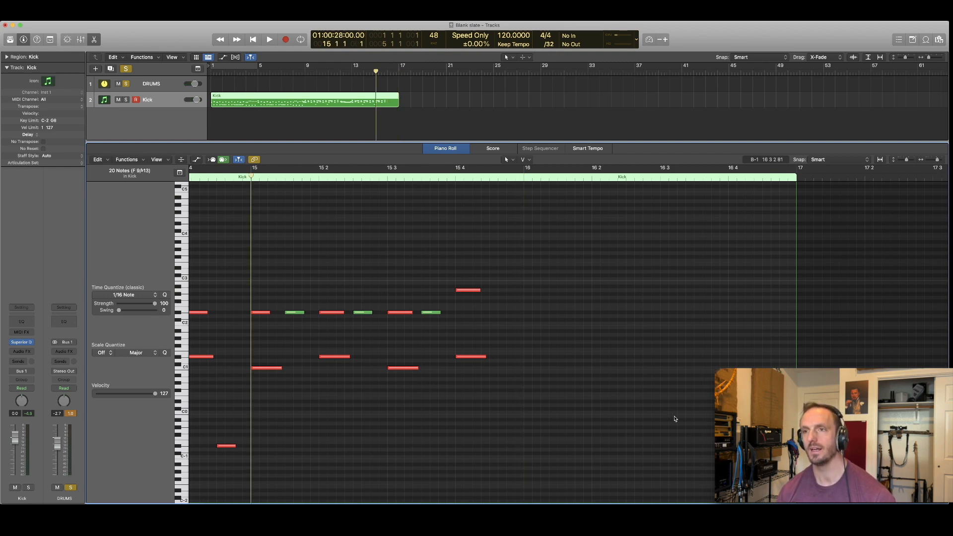
scroll(671, 416, down, 4)
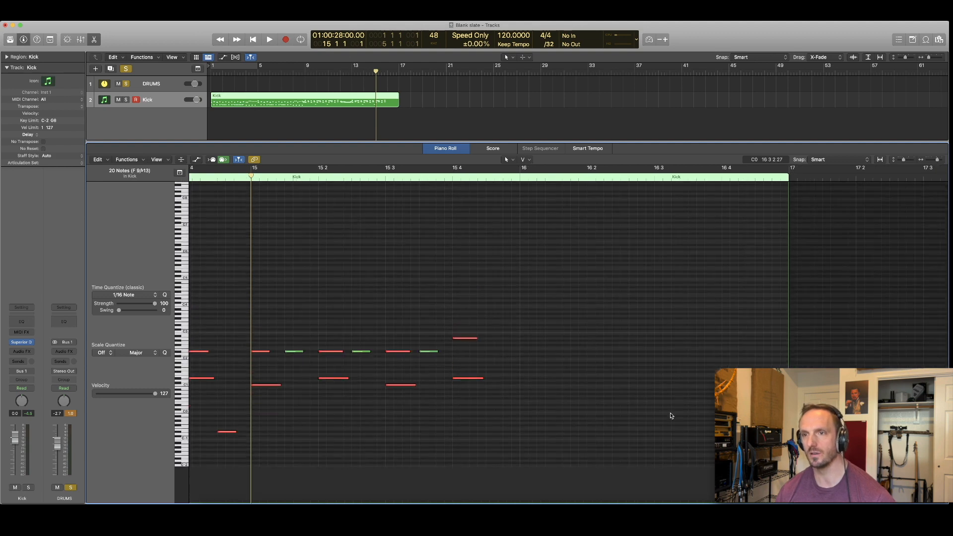
key(space)
key(space)
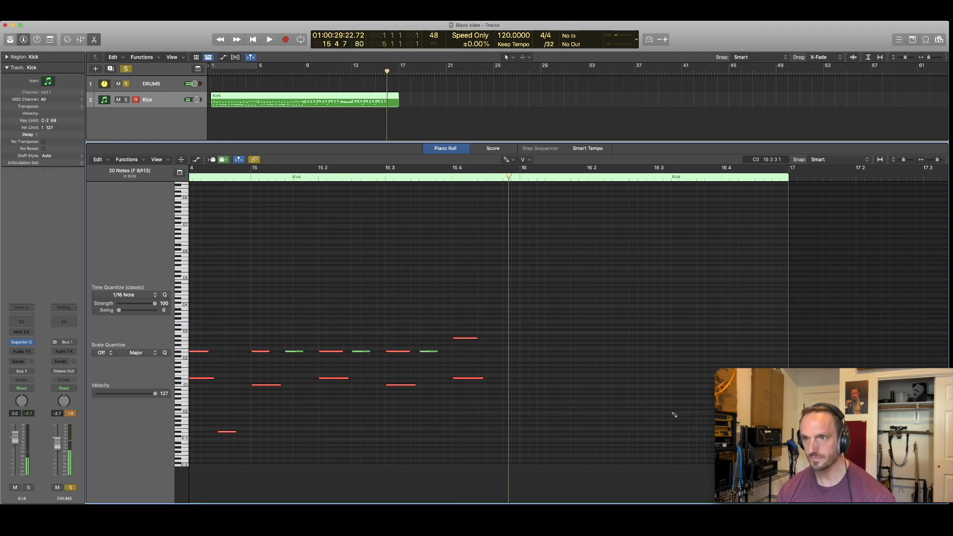
Draw two 32nd-note C1 kicks at the very end of bar 15 and play the transition into bar 16
drag(422, 305, 645, 495)
click(502, 392)
drag(507, 392, 506, 395)
click(472, 395)
key(space)
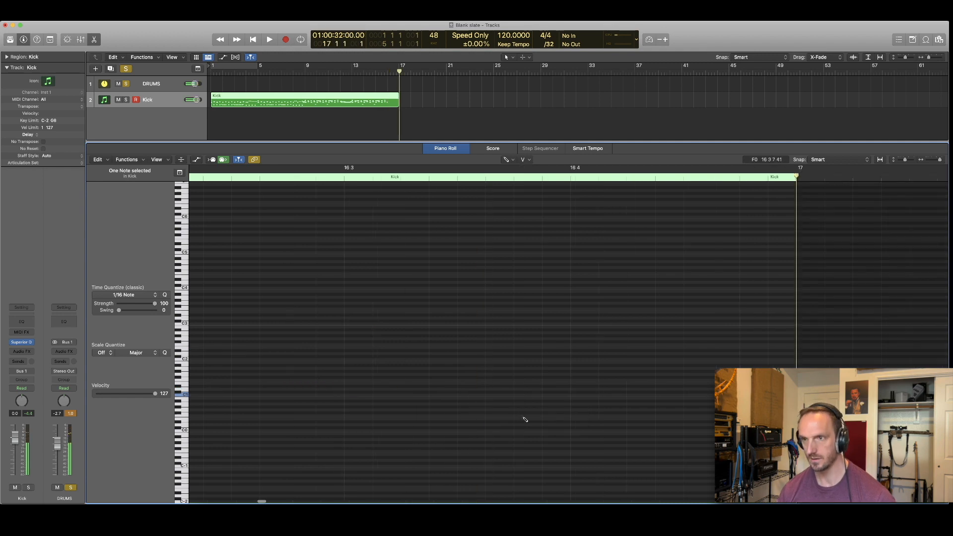
key(super+Left)
key(super+Left)
key(super+Left)
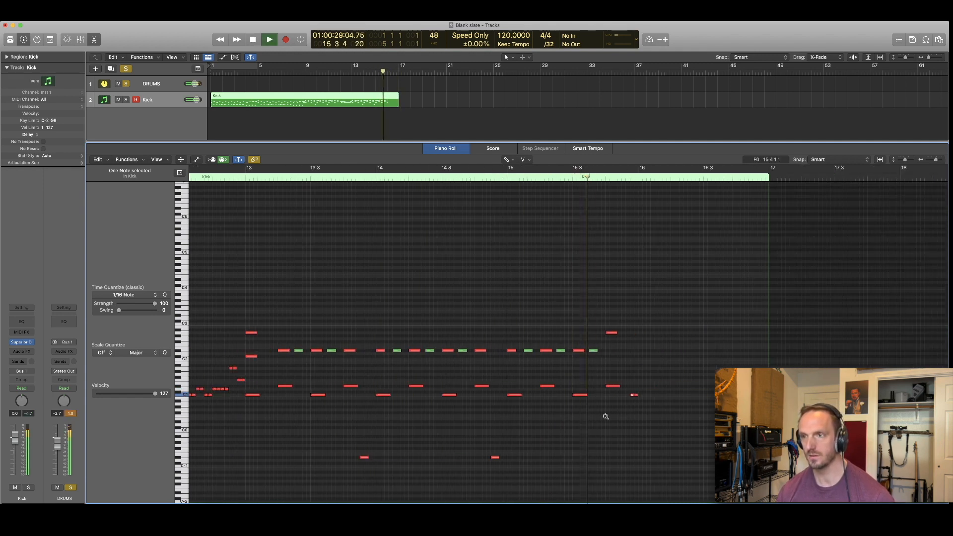
key(space)
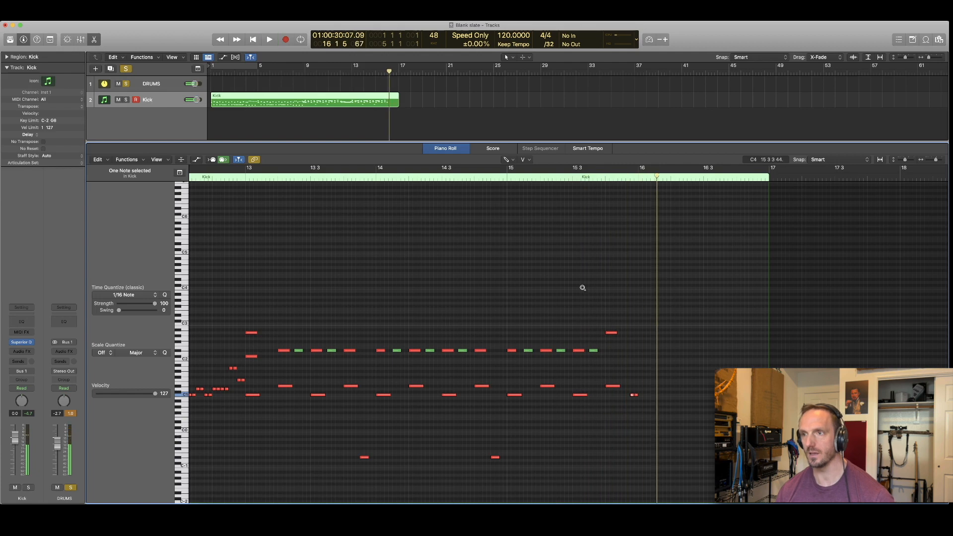
Place a 32nd-note D1 snare and an A2 crash together on the downbeat of bar 16
ctrl+alt+drag(582, 287, 834, 447)
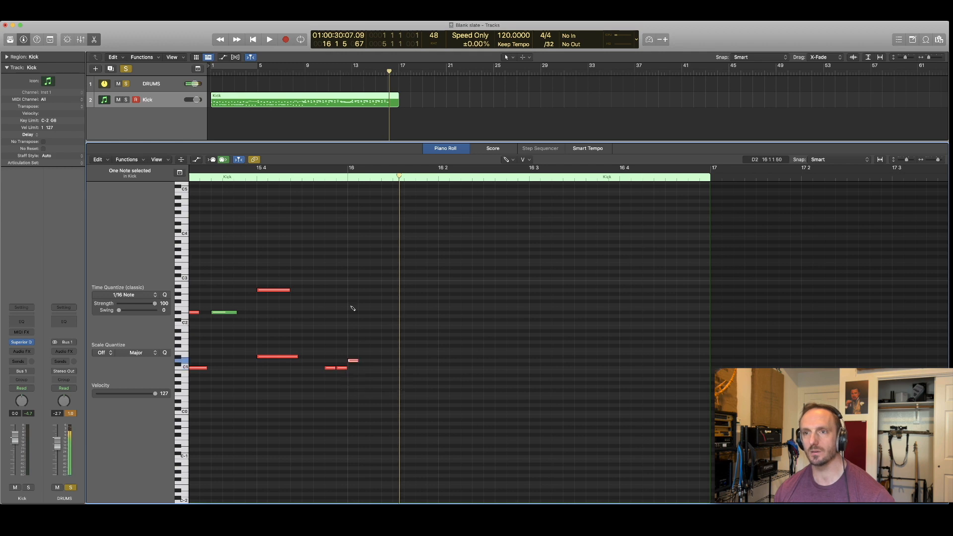
click(351, 269)
drag(352, 269, 354, 291)
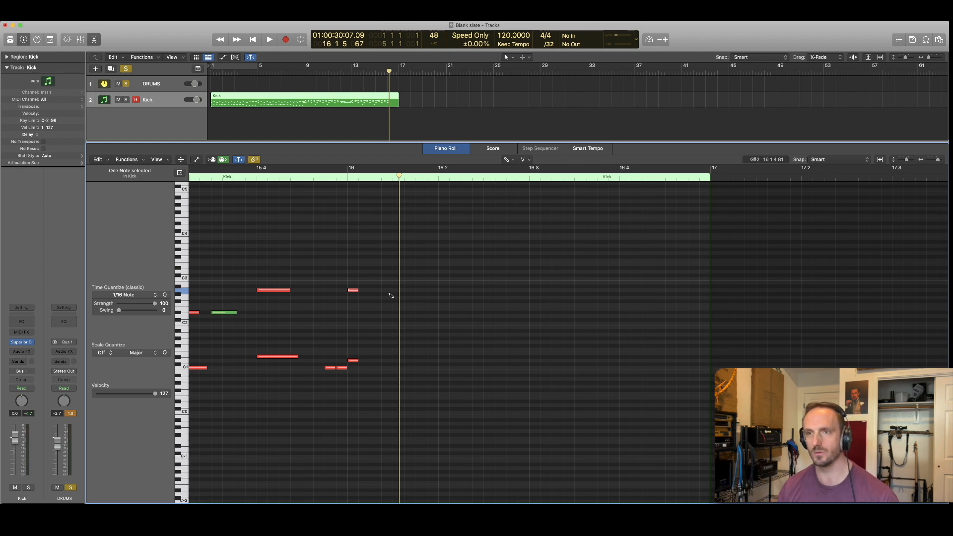
Draw three consecutive 32nd-note B1 toms after the bar 16 crash and audition them
drag(375, 302, 376, 329)
click(387, 327)
click(398, 327)
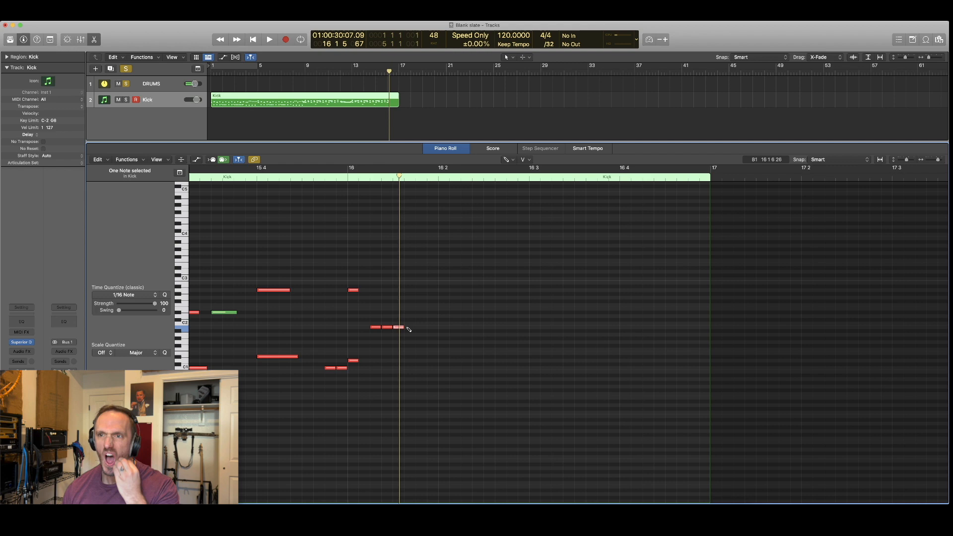
key(space)
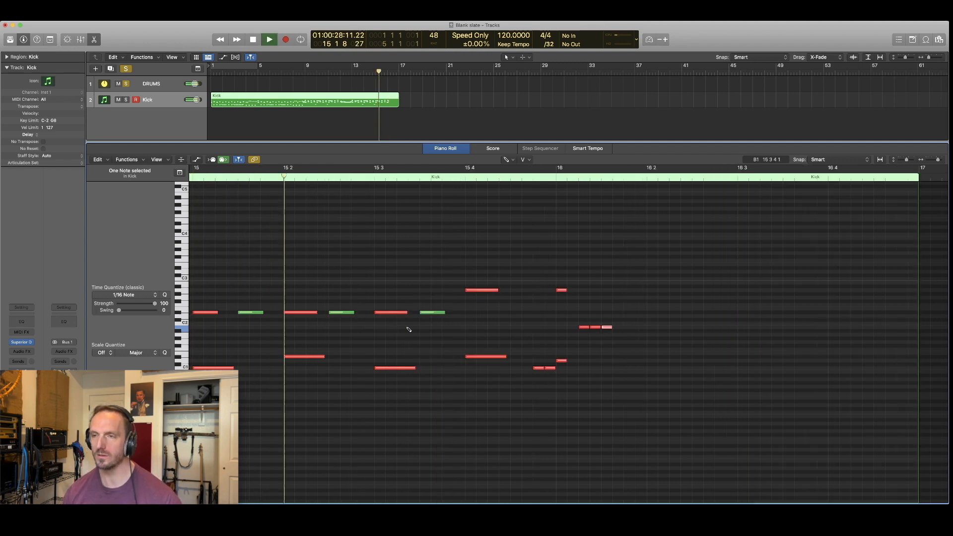
key(space)
Move the three B1 toms to start halfway through beat 16.1 and add a fourth to reach 16.2
key(t)
key(t)
mouse_move(511, 319)
mouse_down()
mouse_move(569, 340)
mouse_move(546, 329)
mouse_move(555, 329)
mouse_up()
click(574, 333)
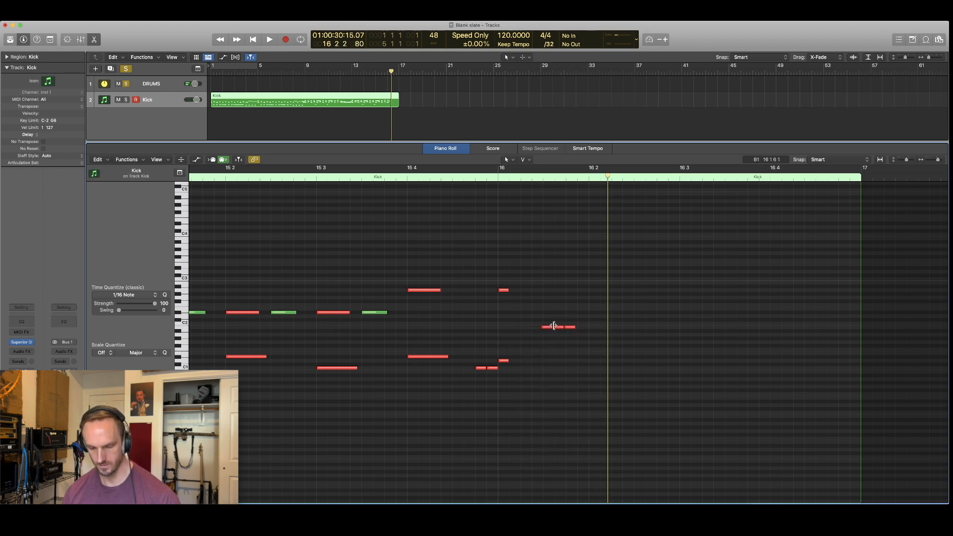
drag(528, 315, 640, 338)
click(575, 326)
Audition the B1 toms and copy the four-note group onward as eight A1, four G1 and four F1 notes
key(space)
key(space)
drag(581, 332, 696, 340)
drag(595, 337, 729, 352)
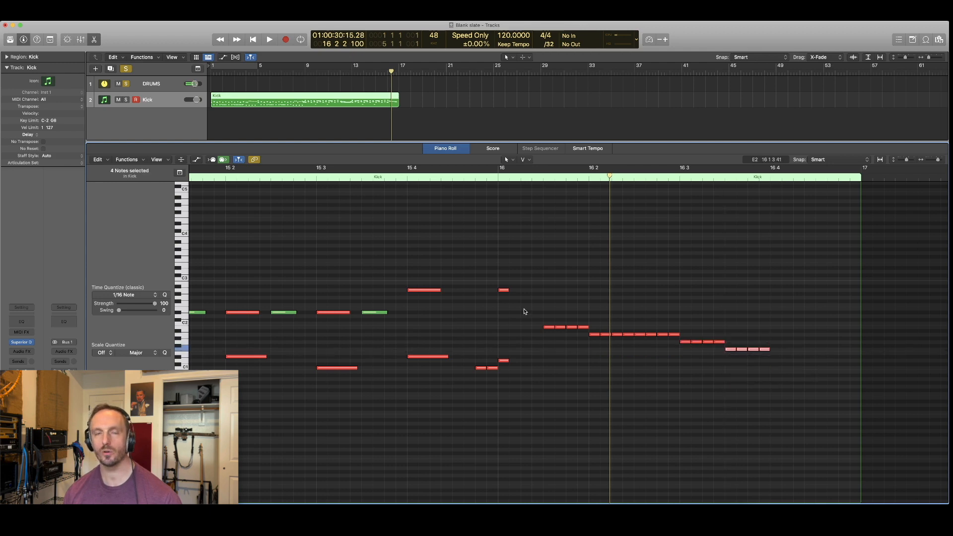
Randomize the velocities of all bar 16 tom notes between 122 and 127 with MIDI Transform, and play the fill
drag(539, 311, 792, 383)
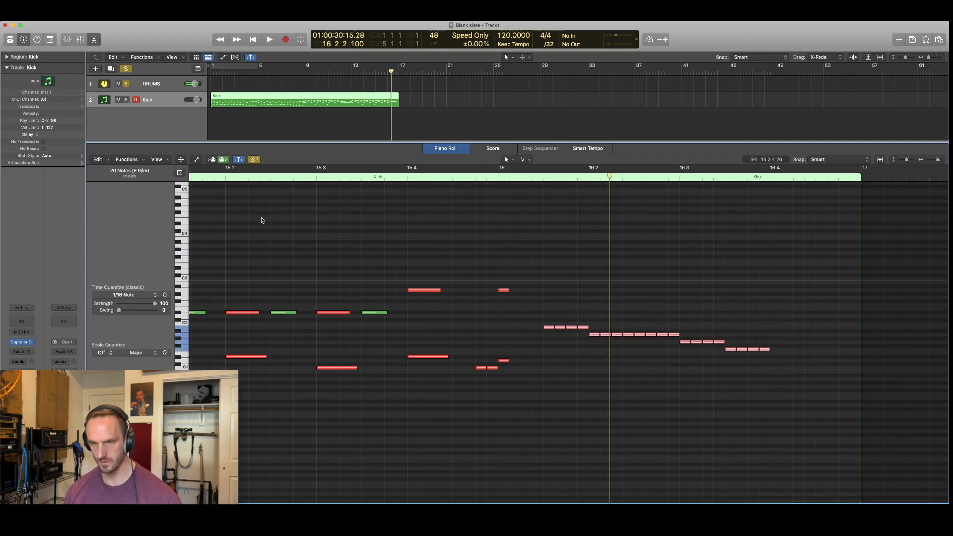
click(137, 159)
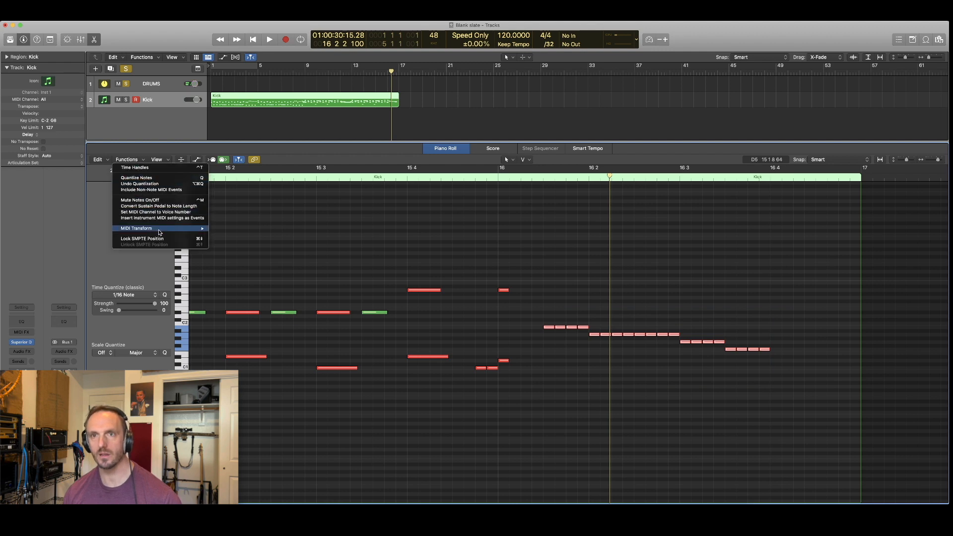
mouse_move(159, 229)
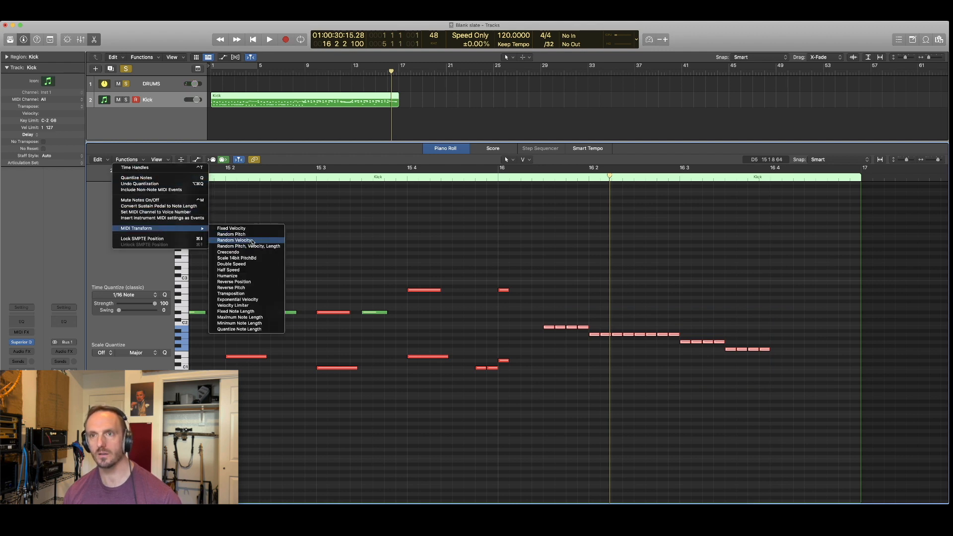
click(252, 240)
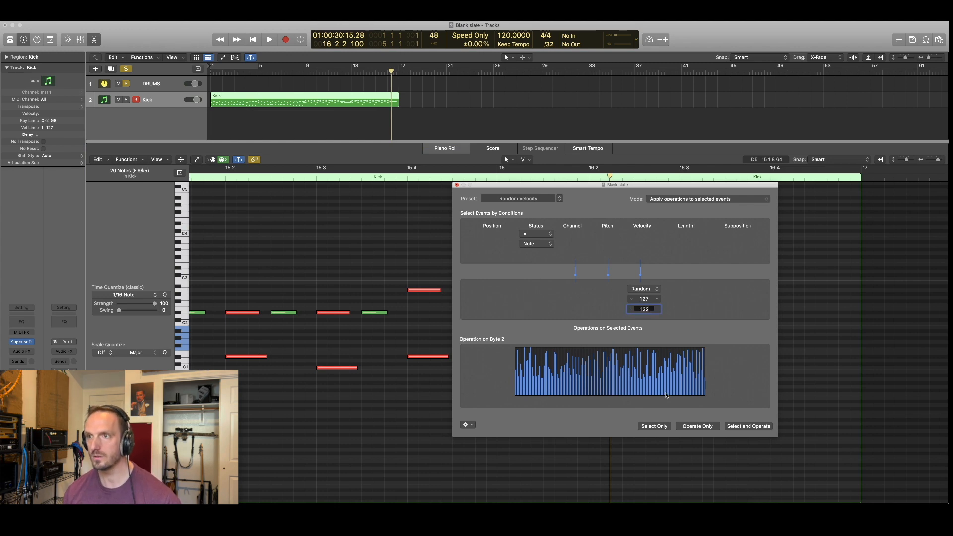
click(692, 430)
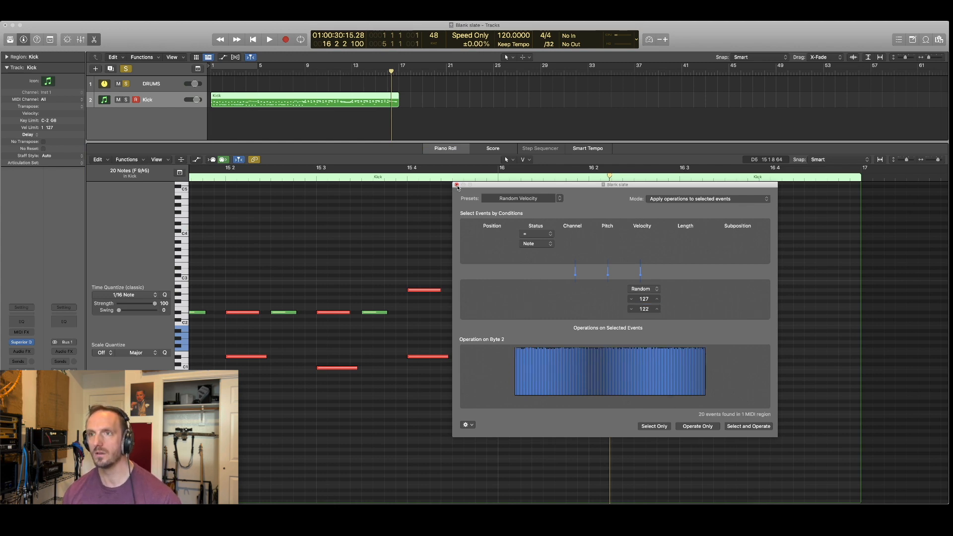
click(457, 186)
key(space)
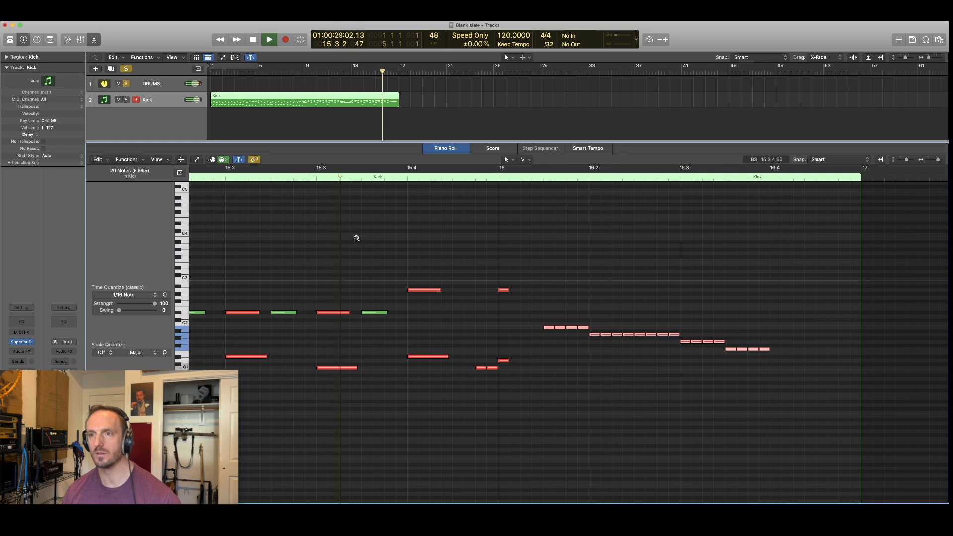
ctrl+alt+click(356, 239)
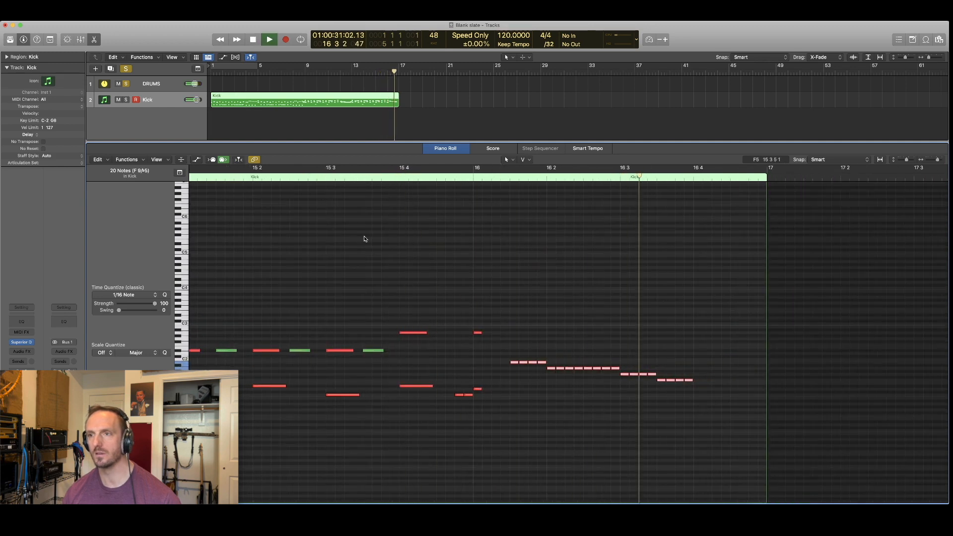
key(space)
Fill beat 16.4 with four 32nd-note C1 kicks, two F1 toms and two more C1 kicks, and play the fill
click(662, 381)
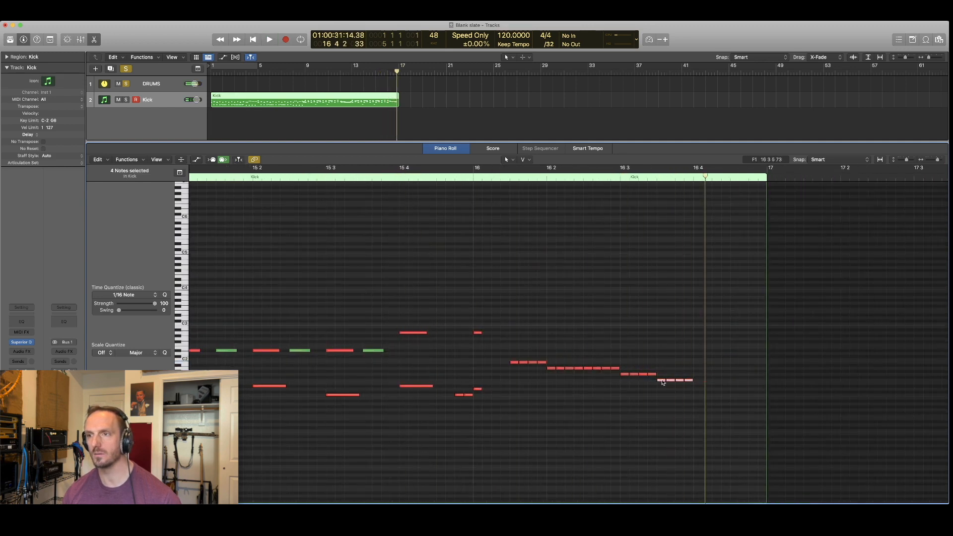
drag(662, 382, 751, 395)
click(707, 389)
key(space)
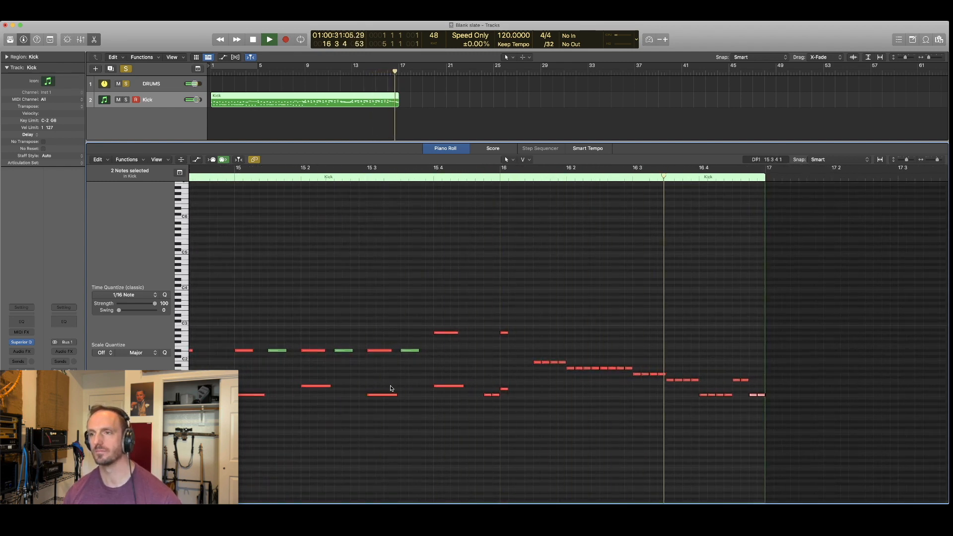
key(space)
key(super+Left)
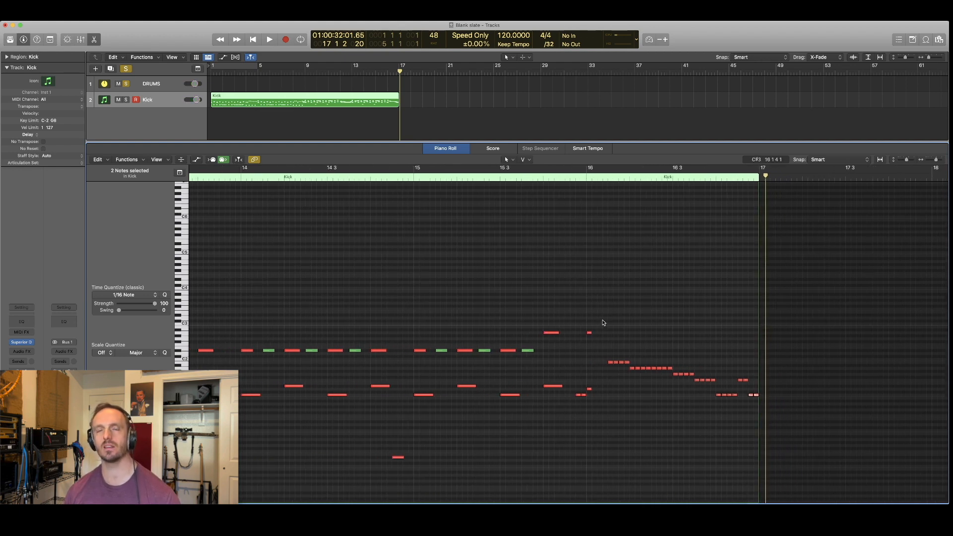
scroll(591, 316, left, 1)
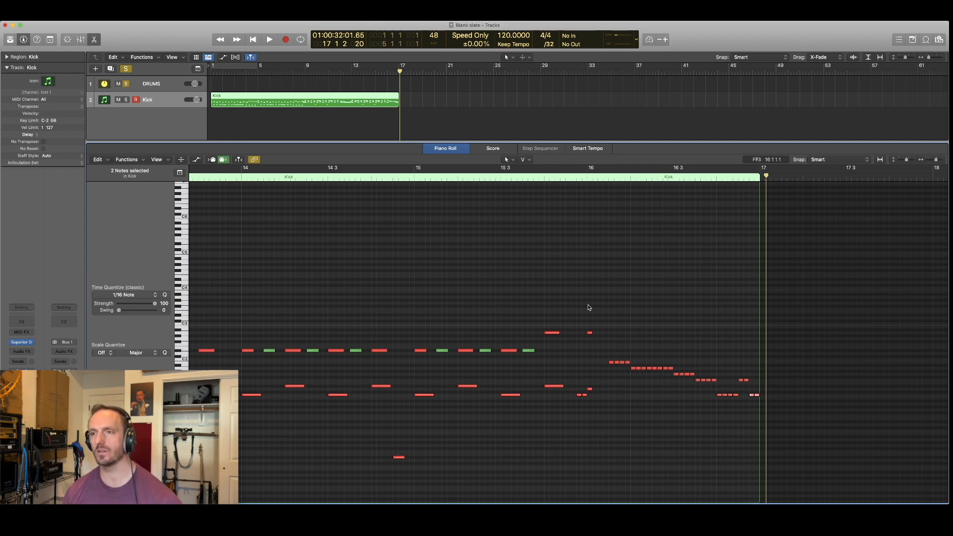
Delete all notes of the bar 16 fill and the two kicks just before it, and play the part from bar 13
drag(590, 306, 764, 453)
key(Delete)
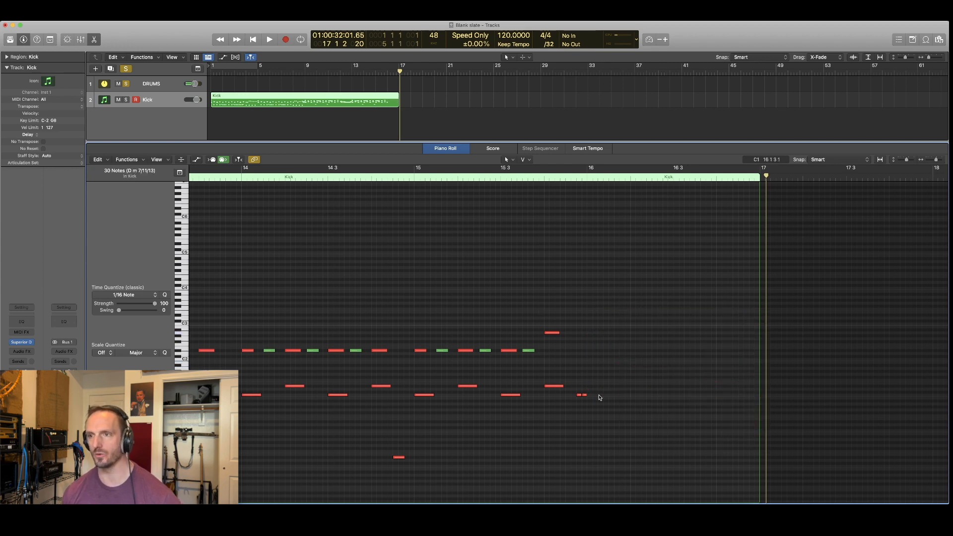
drag(573, 393, 592, 401)
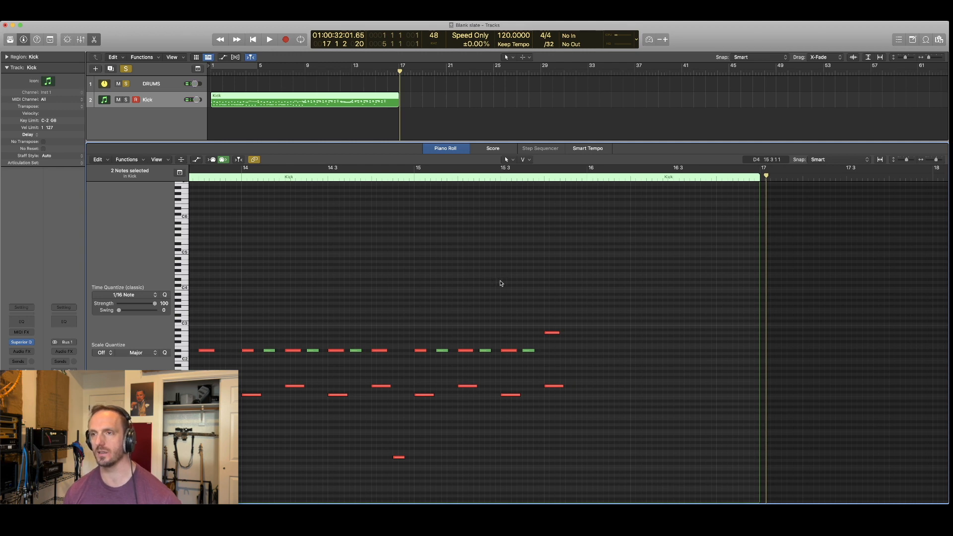
scroll(499, 284, left, 10)
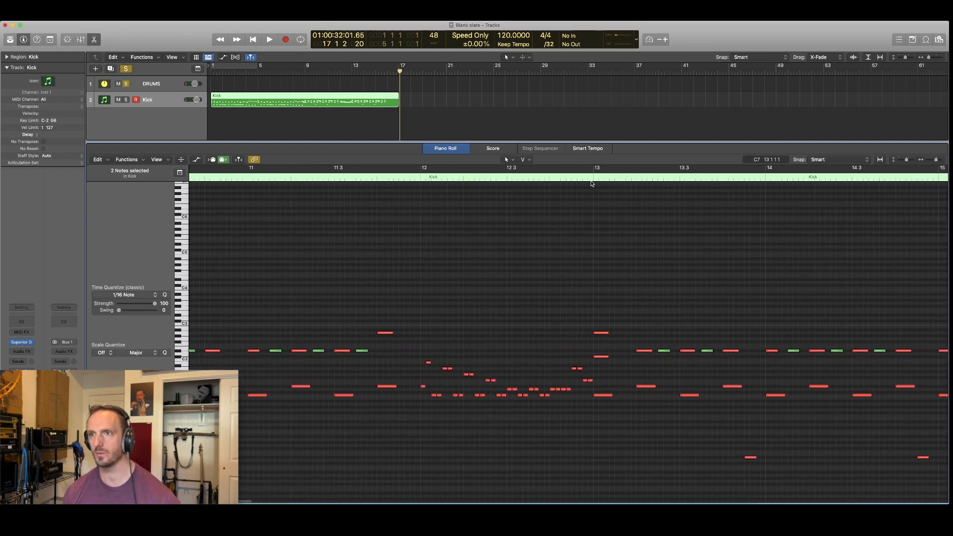
click(592, 180)
key(space)
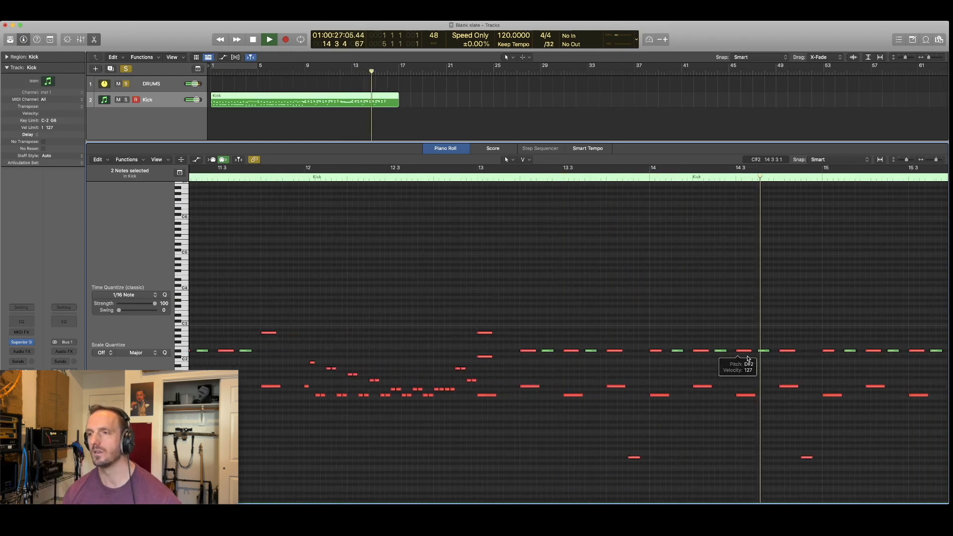
scroll(747, 358, right, 5)
scroll(748, 360, right, 3)
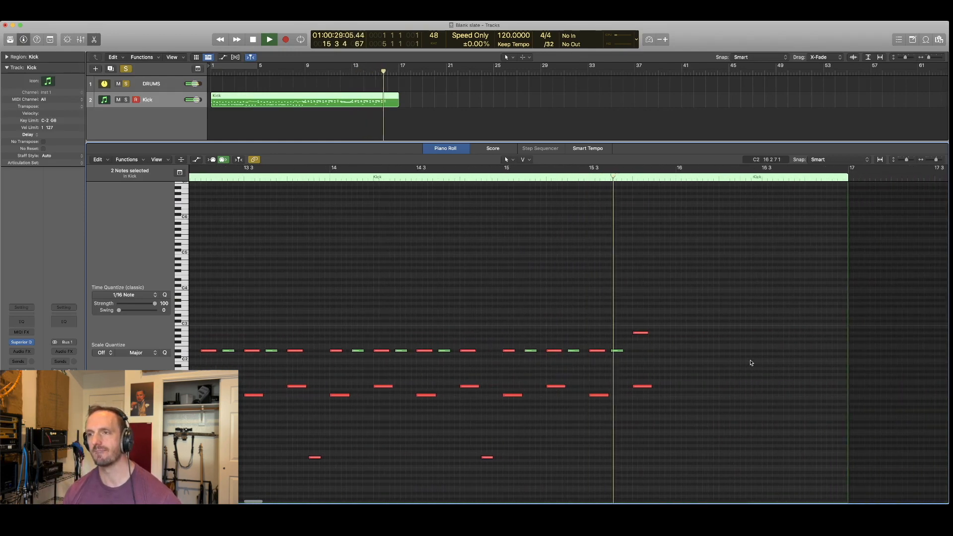
key(space)
Draw a snare note at the start of bar 16, set the grid division to /48, and shorten the note to one division
drag(595, 276, 791, 484)
key(t)
key(p)
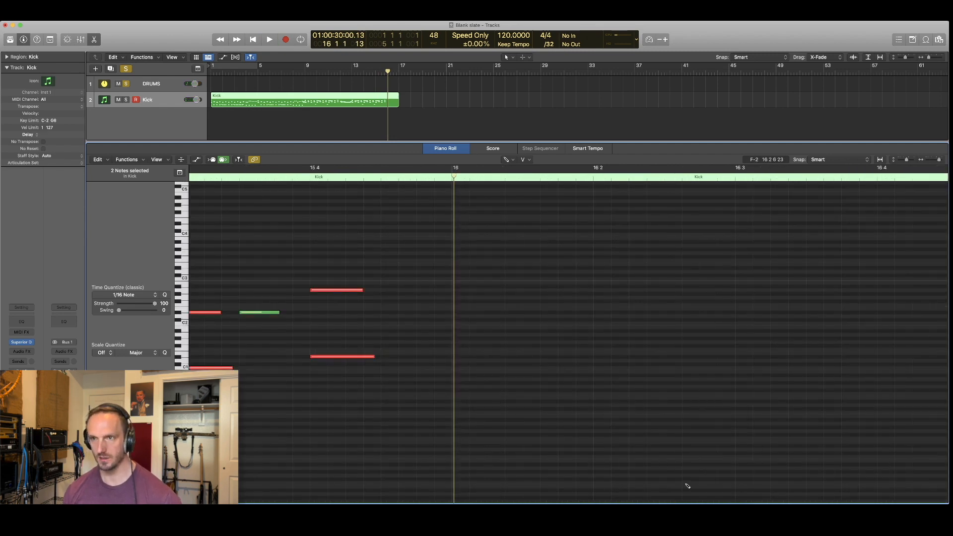
drag(459, 357, 468, 358)
click(463, 358)
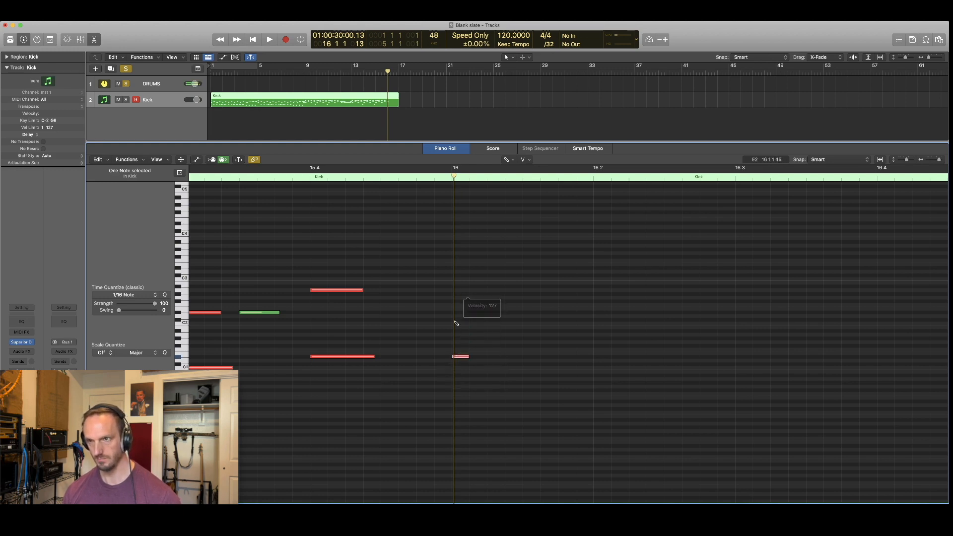
click(548, 44)
click(550, 52)
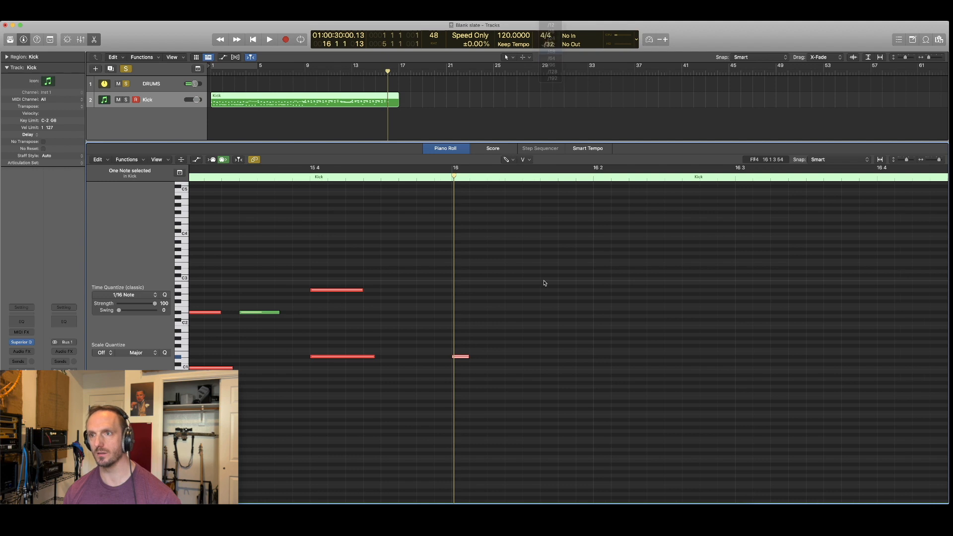
drag(467, 358, 462, 358)
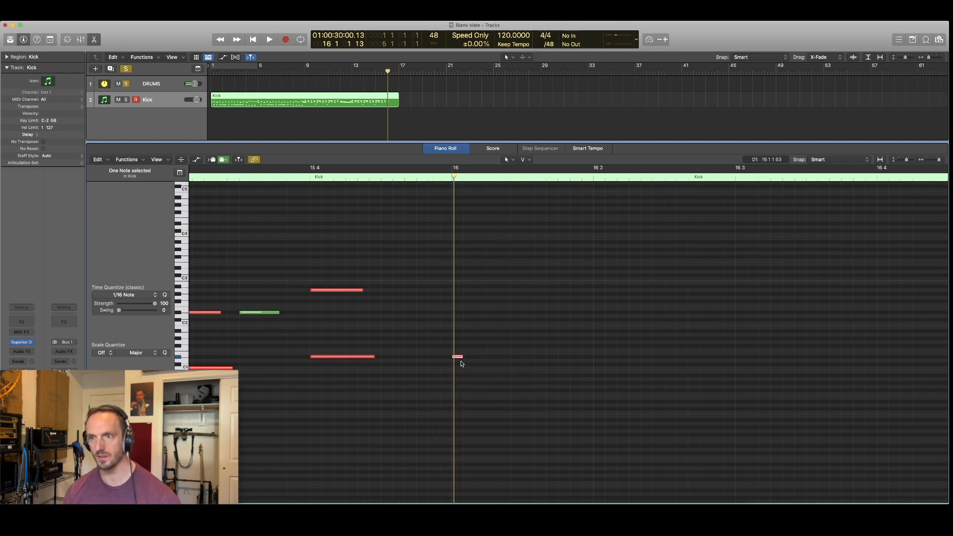
Add eight more consecutive 48th-note snare hits after the first one in bar 16, and play them
key(t)
key(p)
click(469, 357)
click(480, 358)
click(492, 357)
click(504, 358)
click(516, 358)
click(528, 358)
click(540, 358)
click(552, 363)
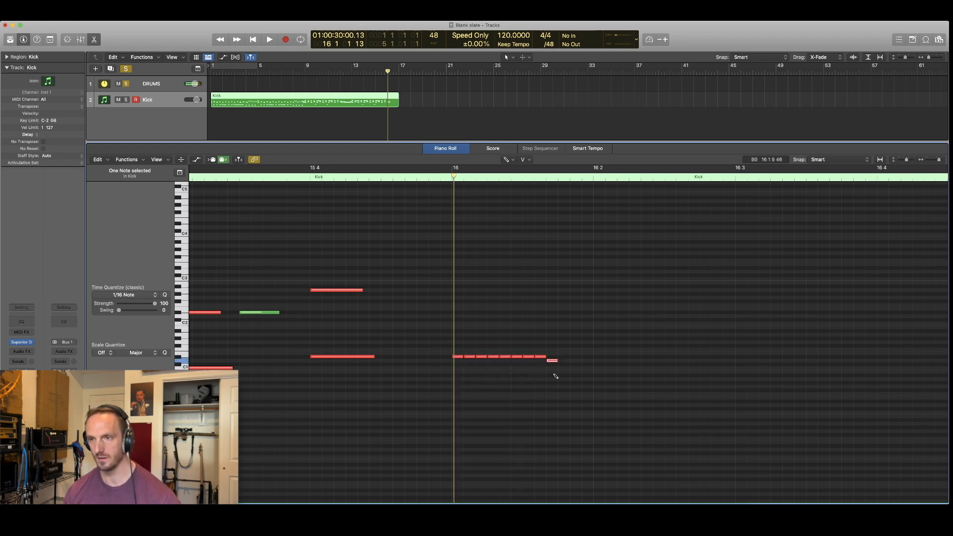
drag(556, 361, 556, 356)
key(space)
key(space)
Copy the nine snare notes directly after themselves to extend the roll, and play it with its lead-in
drag(447, 347, 611, 377)
drag(460, 358, 567, 358)
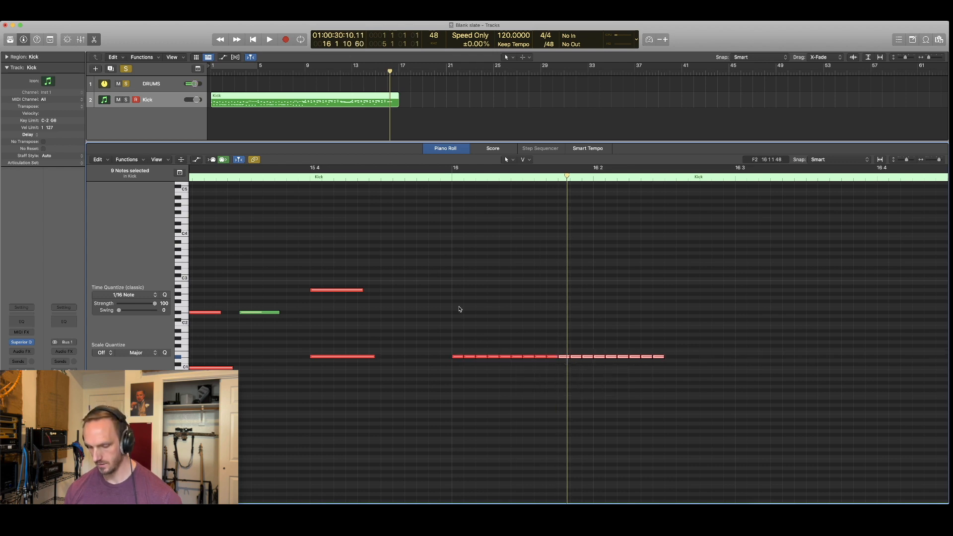
key(comma)
key(comma)
key(comma)
key(space)
scroll(513, 339, down, 5)
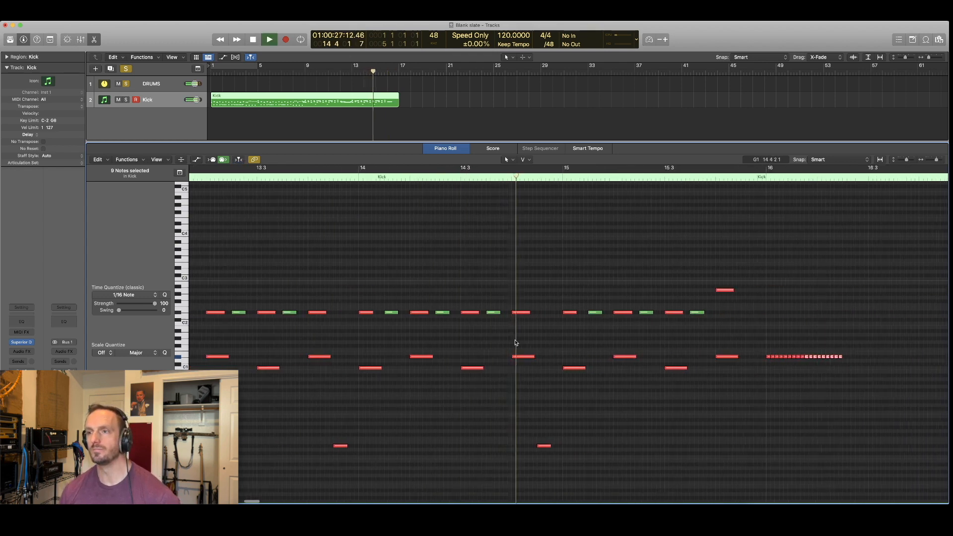
scroll(531, 303, right, 3)
key(space)
key(space)
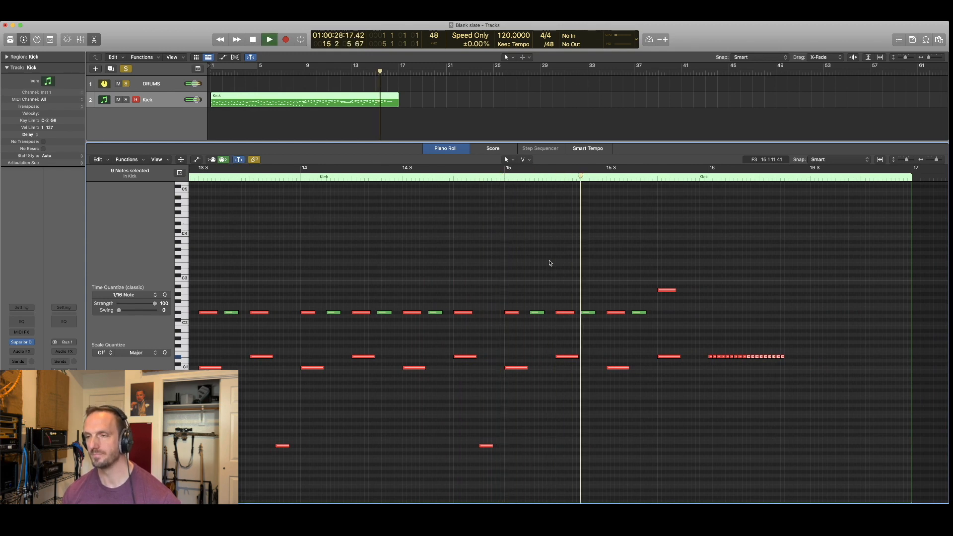
key(space)
Copy the last six snare notes from beat 16.2 onward so the roll extends up to beat 16.3
drag(617, 238, 933, 459)
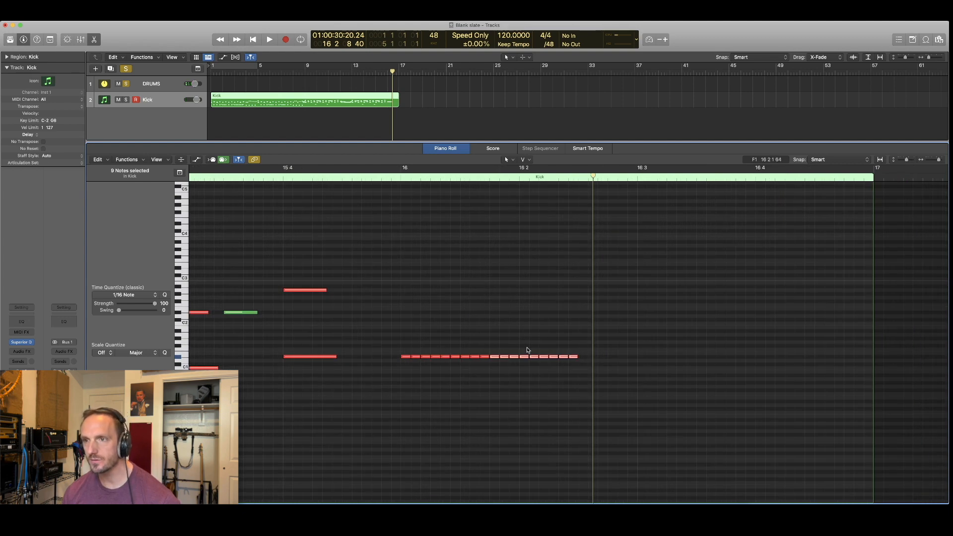
drag(524, 352, 610, 376)
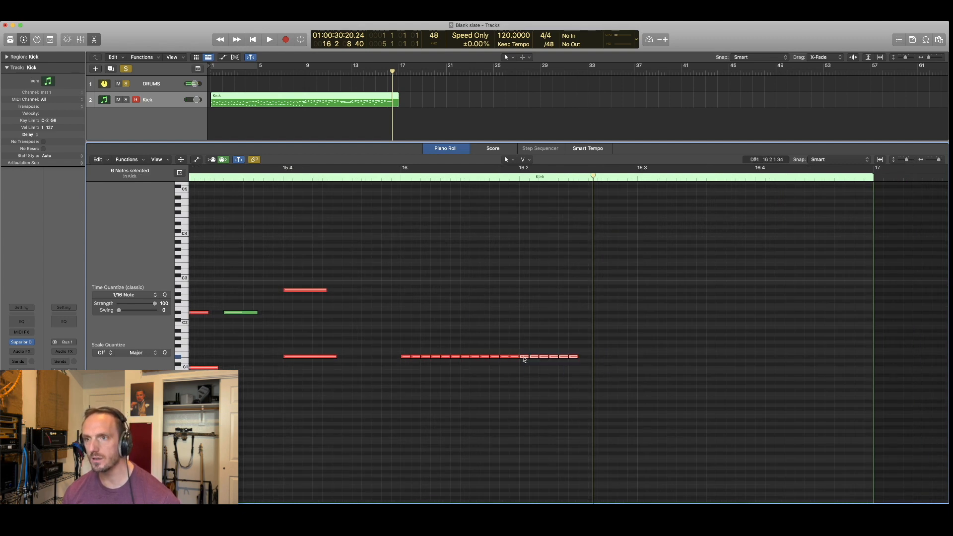
drag(525, 359, 590, 367)
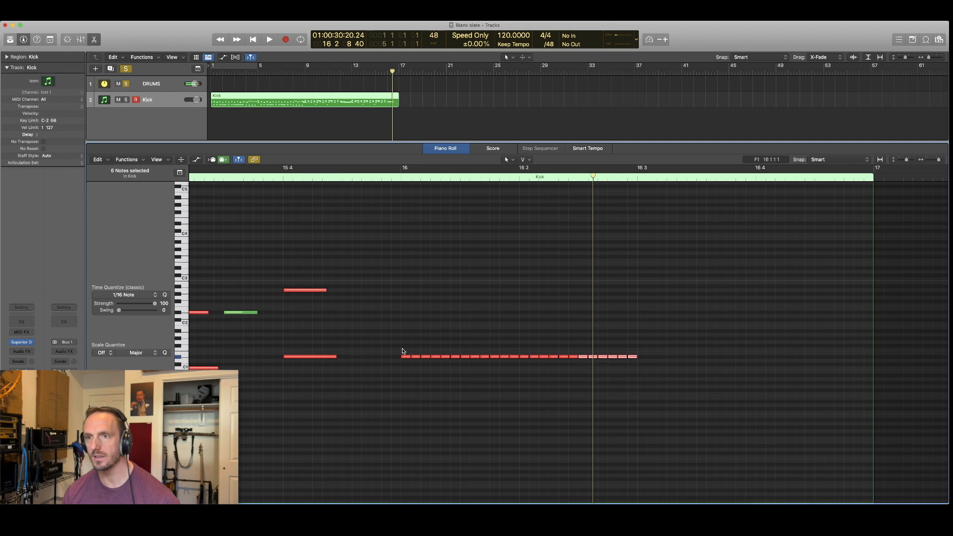
Select all 24 snare roll notes, show their velocity lane, and draw a steadily rising velocity ramp across the roll
drag(404, 350, 698, 390)
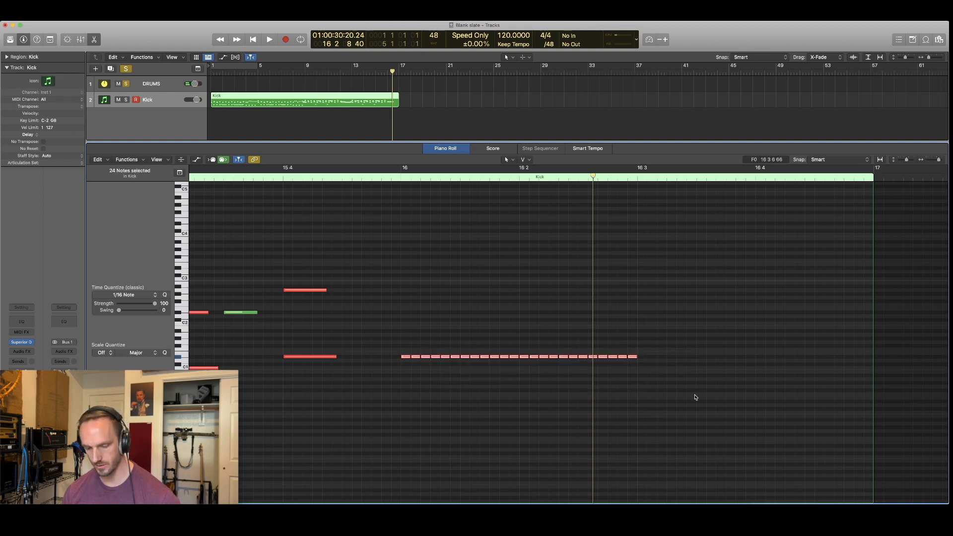
key(a)
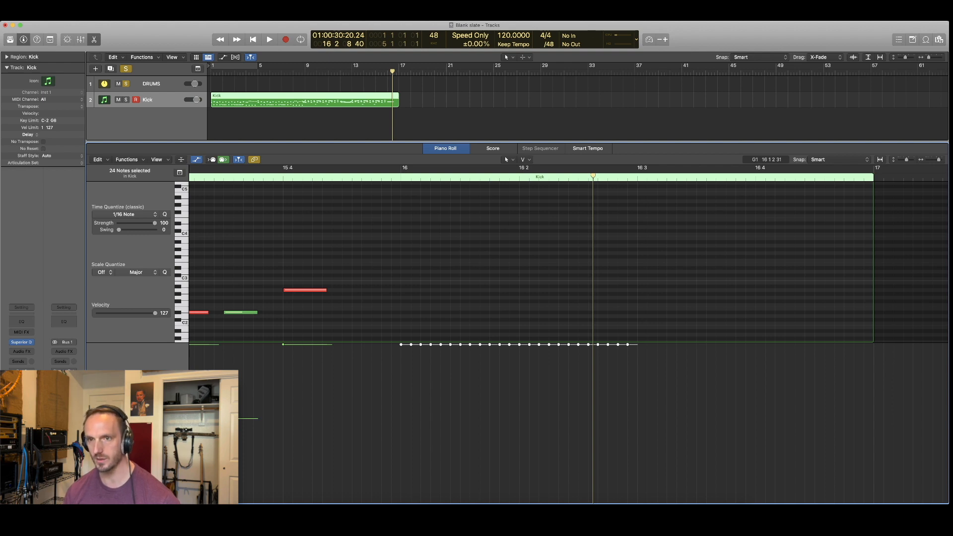
scroll(541, 282, down, 3)
scroll(536, 288, right, 5)
scroll(536, 288, left, 1)
mouse_move(247, 495)
mouse_down()
mouse_move(576, 394)
mouse_move(638, 361)
mouse_move(648, 397)
mouse_up()
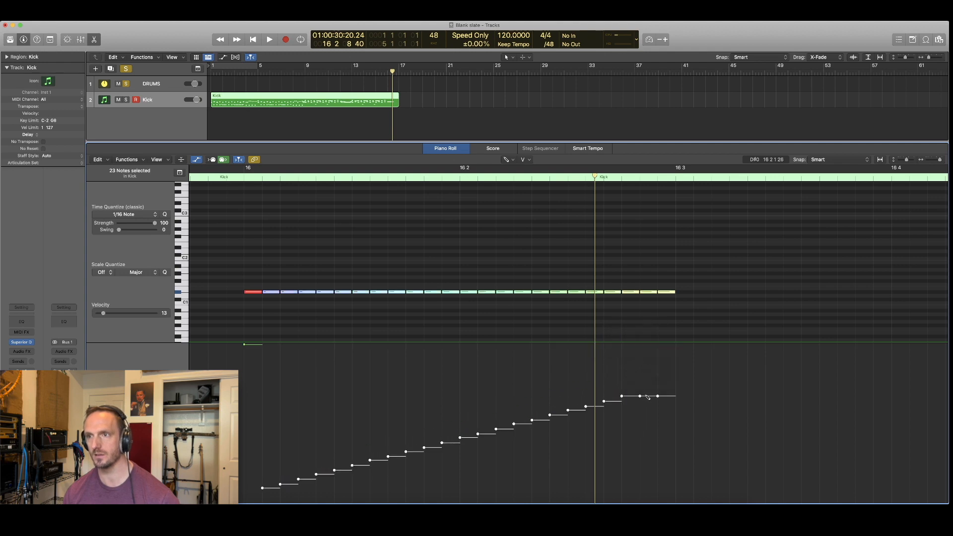
Redraw the velocities of the first six roll notes as a gradual rise starting at 5, and play the fill
scroll(255, 298, left, 3)
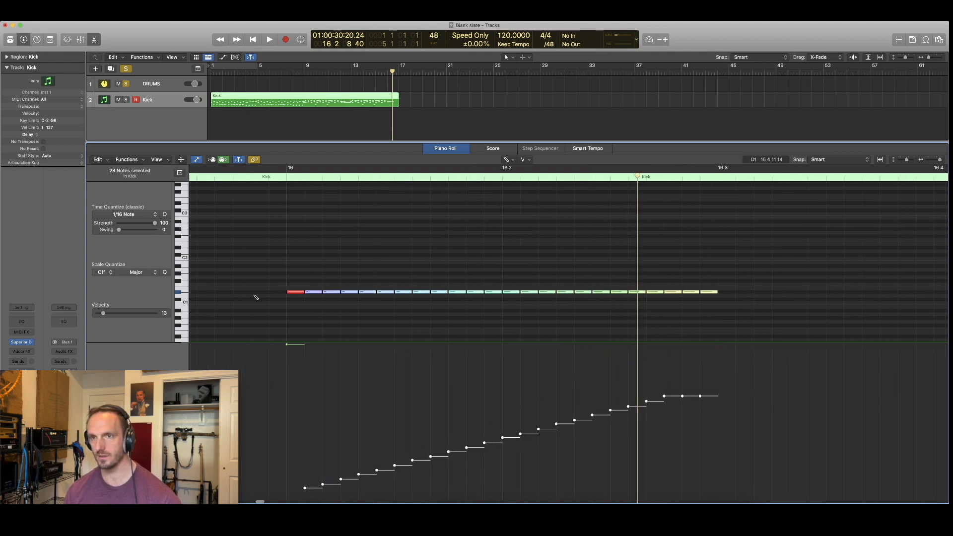
key(comma)
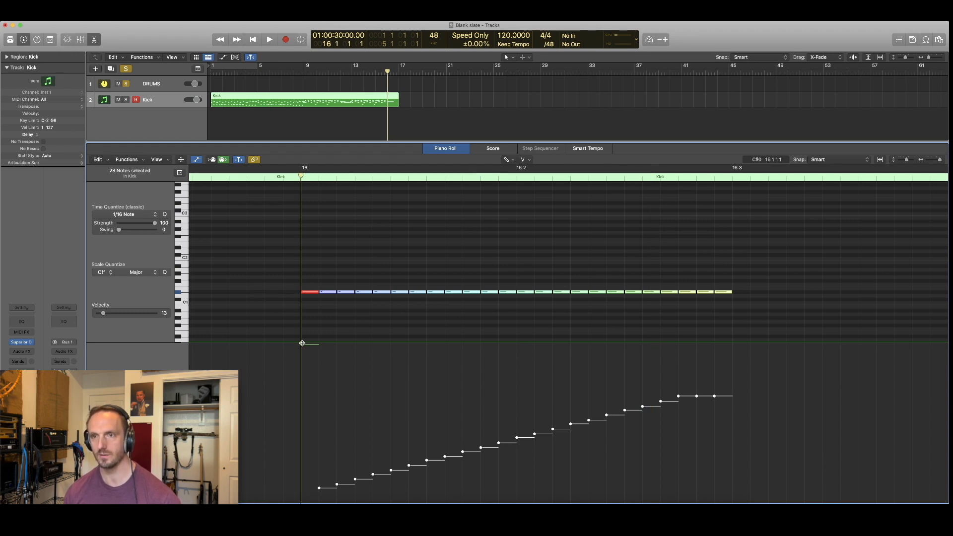
drag(303, 346, 303, 410)
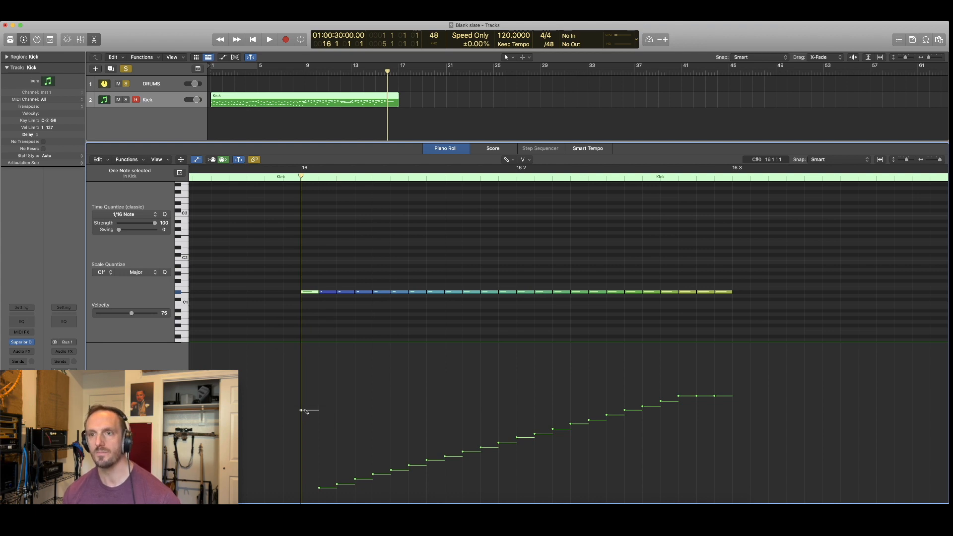
drag(302, 410, 306, 448)
drag(306, 495, 359, 480)
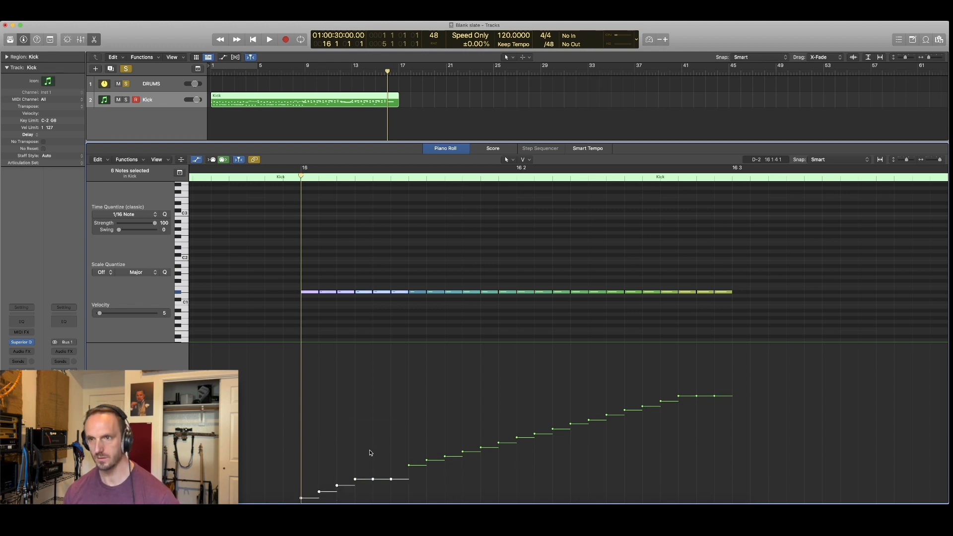
click(373, 481)
drag(373, 480, 392, 470)
key(comma)
key(space)
scroll(490, 281, down, 5)
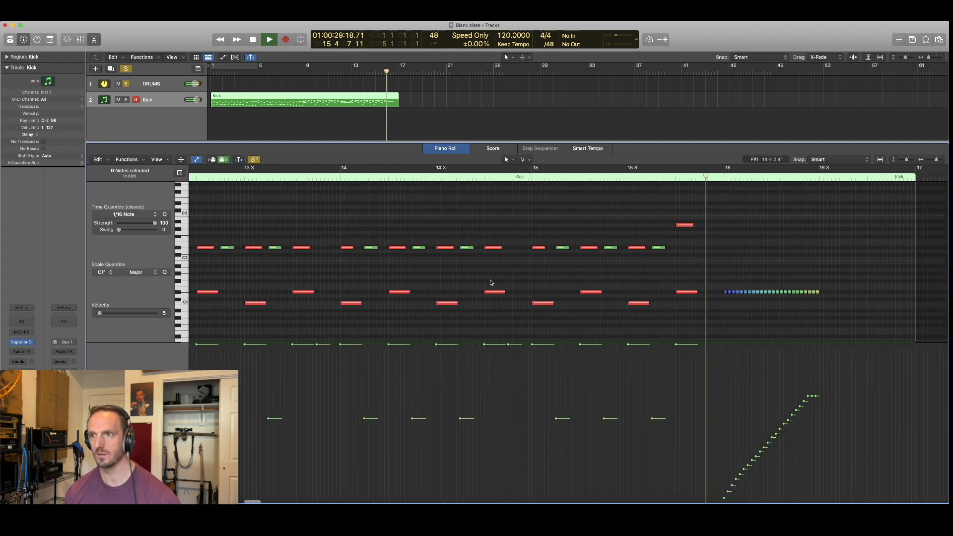
key(space)
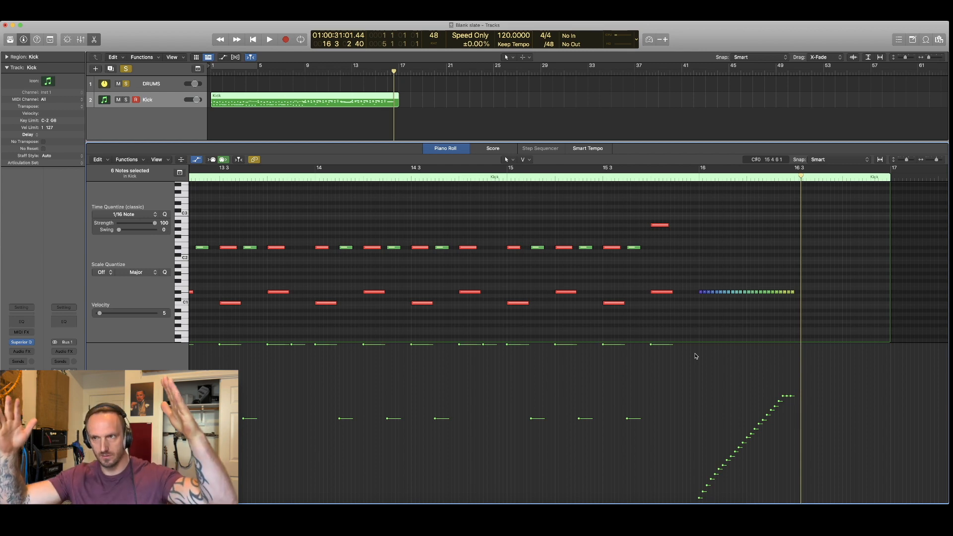
Raise the first snare note of bar 16 to full velocity, and play the roll from bar 15
scroll(696, 377, down, 5)
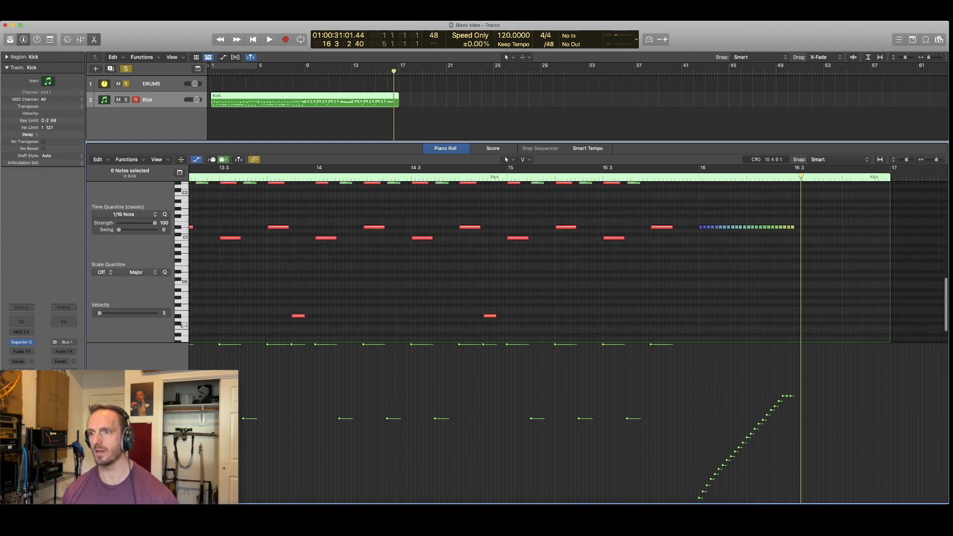
drag(699, 497, 699, 374)
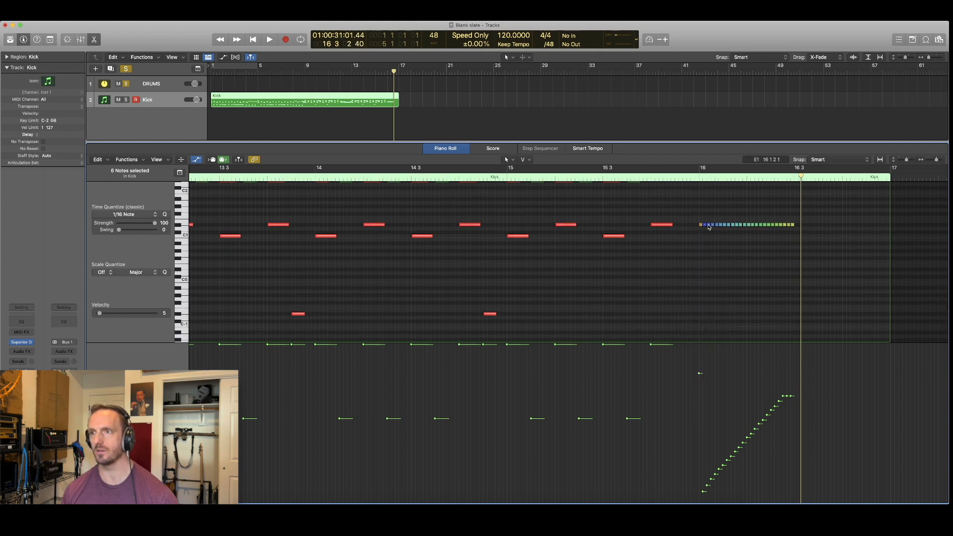
key(super+Right)
key(super+Right)
key(super+Right)
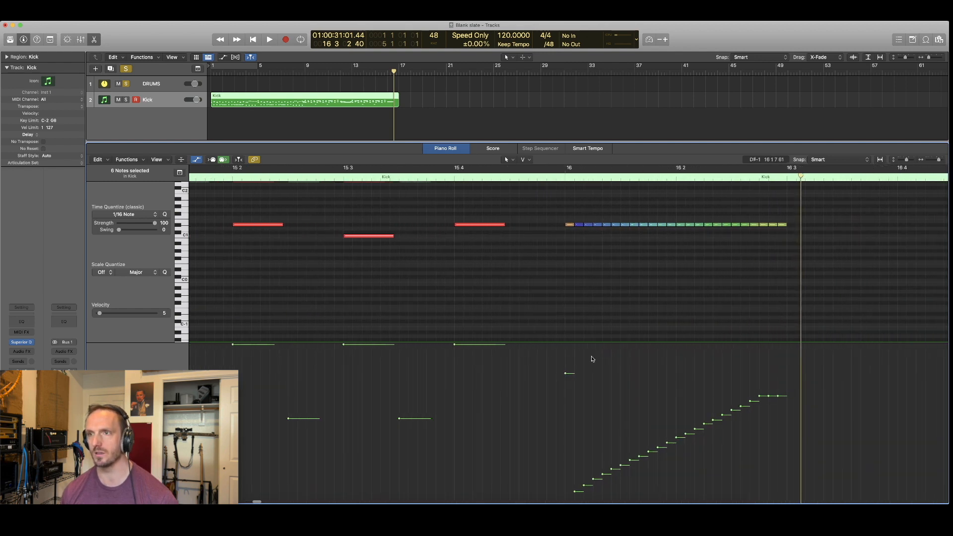
drag(566, 374, 567, 343)
key(comma)
key(comma)
key(space)
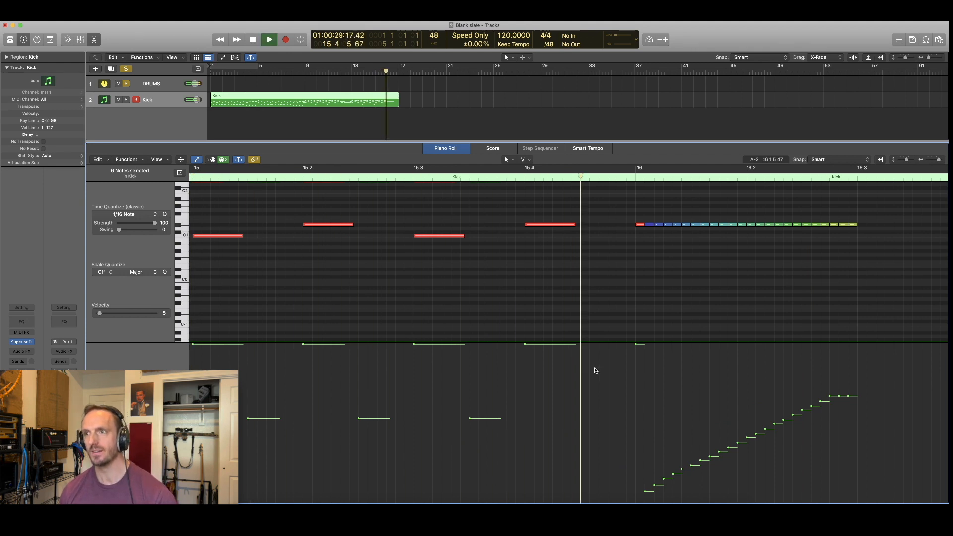
key(space)
Set the grid division to /16, place four 16th-note snare hits across beat 16.3, and play them
scroll(826, 278, right, 3)
scroll(824, 277, down, 2)
scroll(824, 277, down, 2)
drag(552, 203, 793, 305)
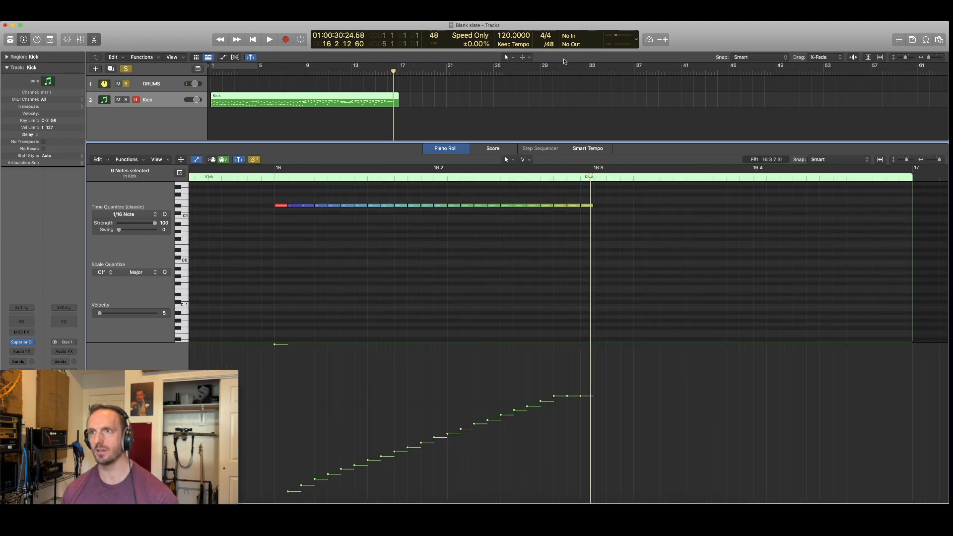
click(549, 44)
click(551, 32)
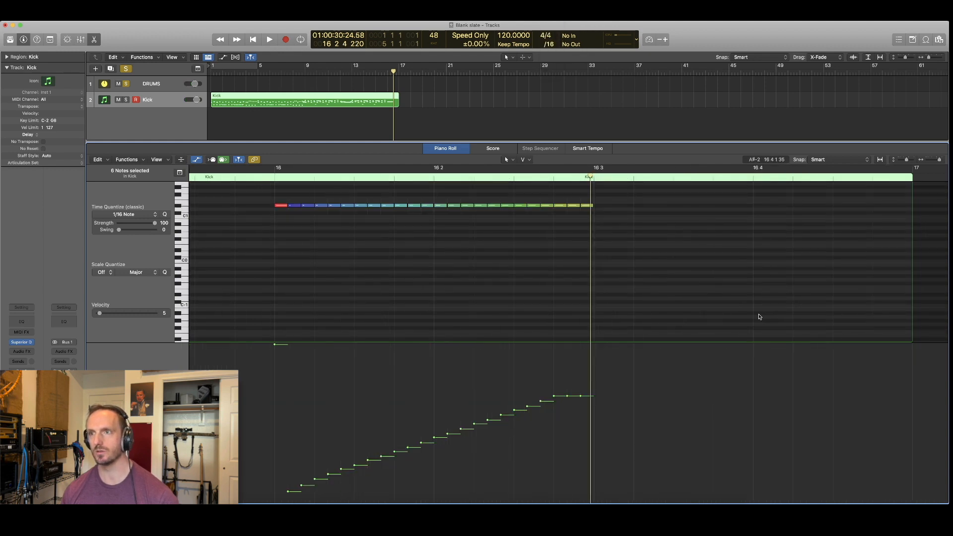
scroll(759, 317, down, 3)
key(t)
key(p)
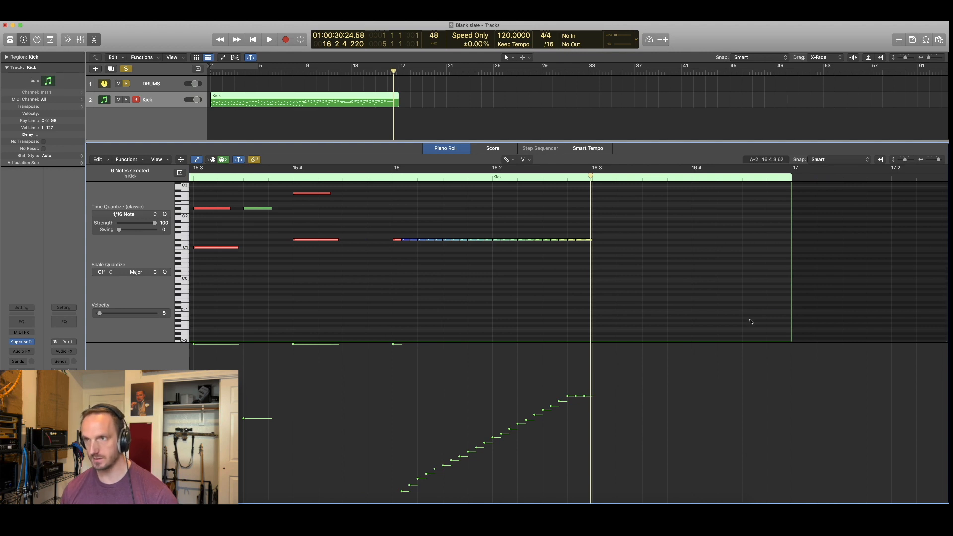
click(596, 239)
click(621, 239)
click(646, 240)
click(669, 240)
key(space)
key(space)
Fill beat 16.4 with four 16th-note tom hits, two on G1 followed by two on F1
key(super+Left)
key(super+Left)
click(692, 222)
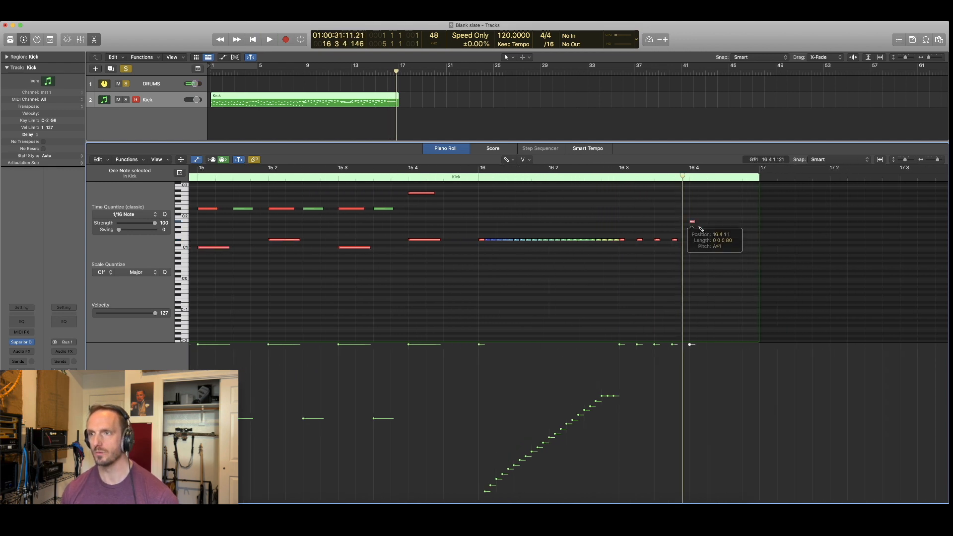
drag(693, 223, 691, 230)
click(709, 231)
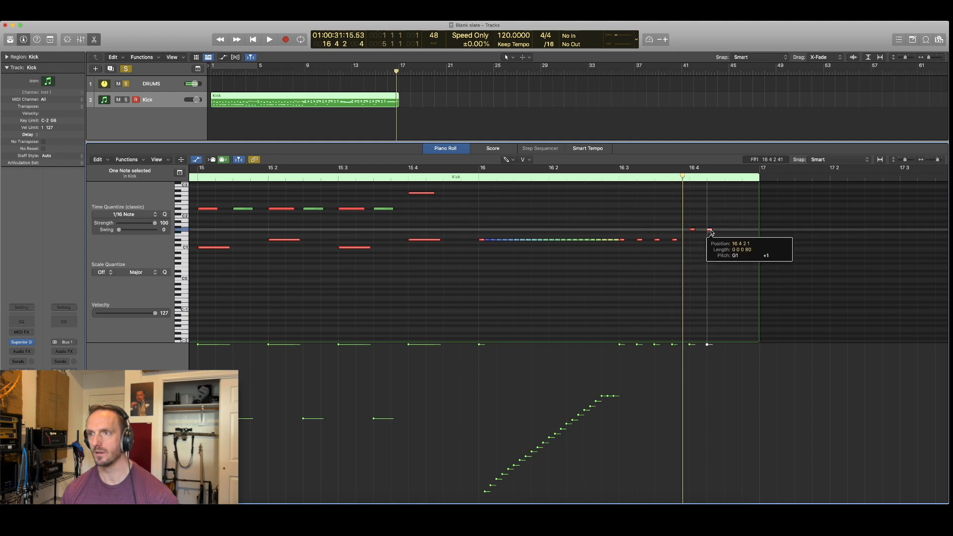
click(726, 234)
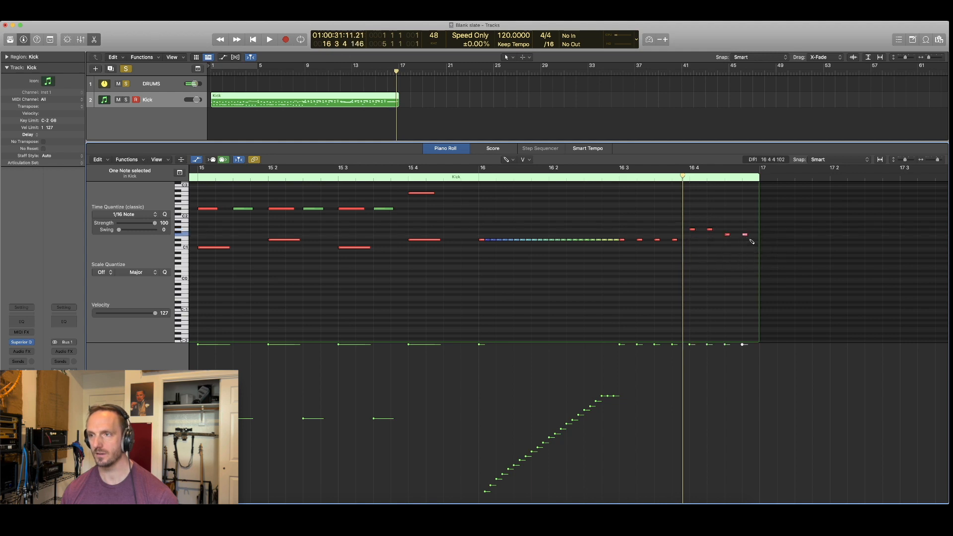
Play the snare and tom fill in bar 16 from the preceding bar
key(comma)
key(comma)
key(space)
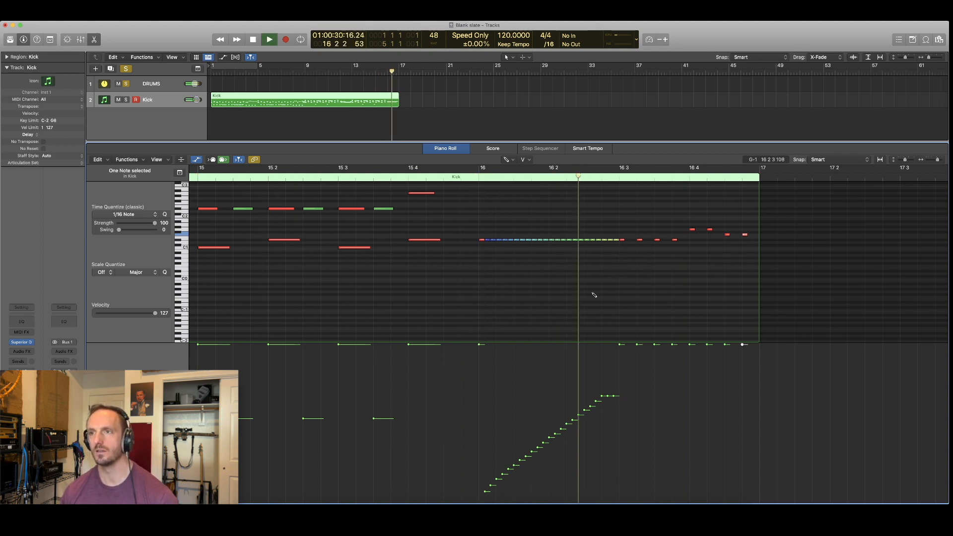
key(space)
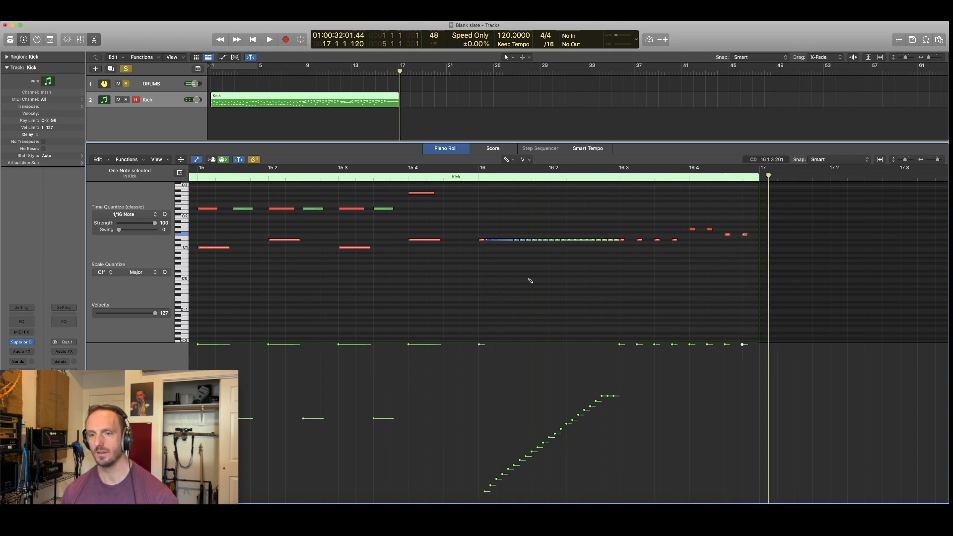
Lower the velocities of the 23 quiet snare roll notes together so the first is at 4, and play the fill
key(t)
key(t)
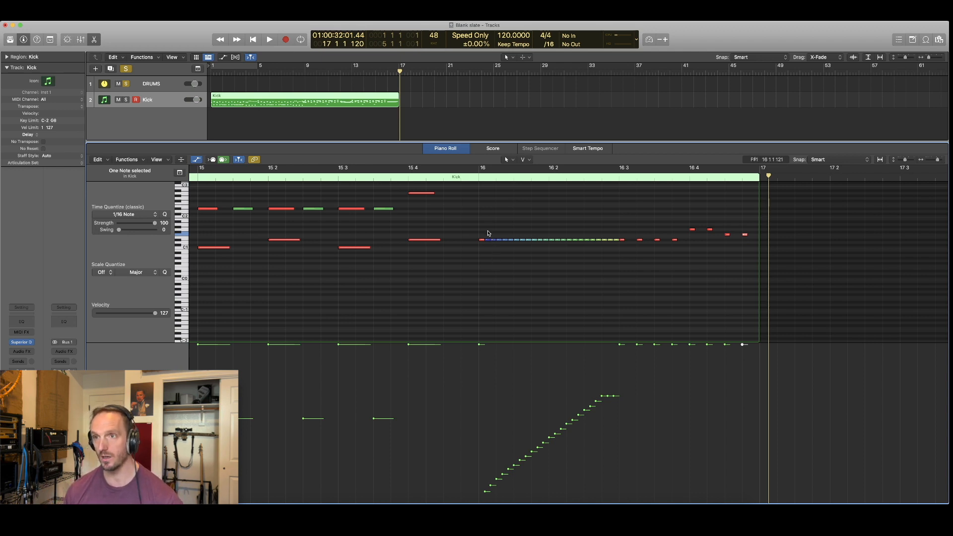
click(488, 233)
drag(506, 243, 619, 244)
drag(489, 244, 489, 249)
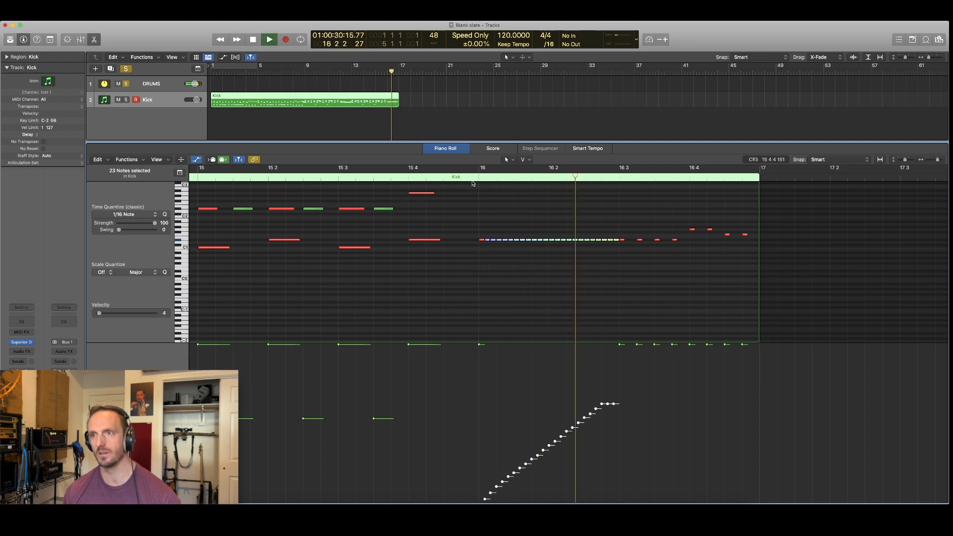
key(space)
click(555, 284)
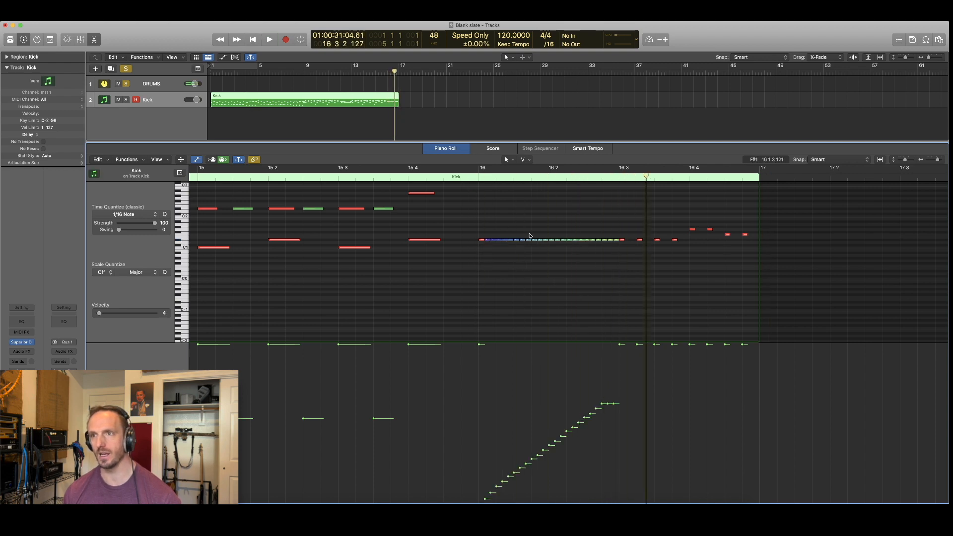
Set the grid division to /64 and delete the 23 roll notes between the first snare hit and beat 16.3
click(548, 45)
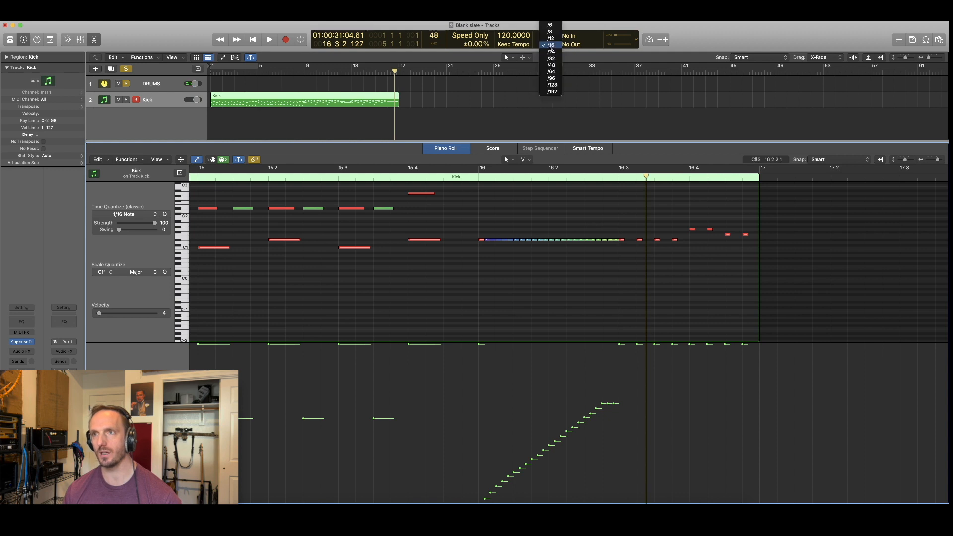
click(551, 63)
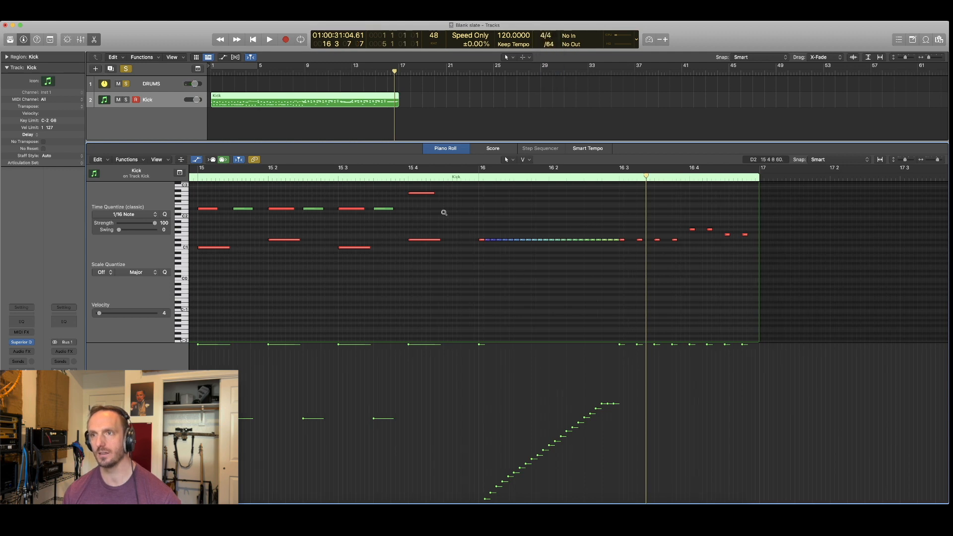
drag(444, 213, 680, 284)
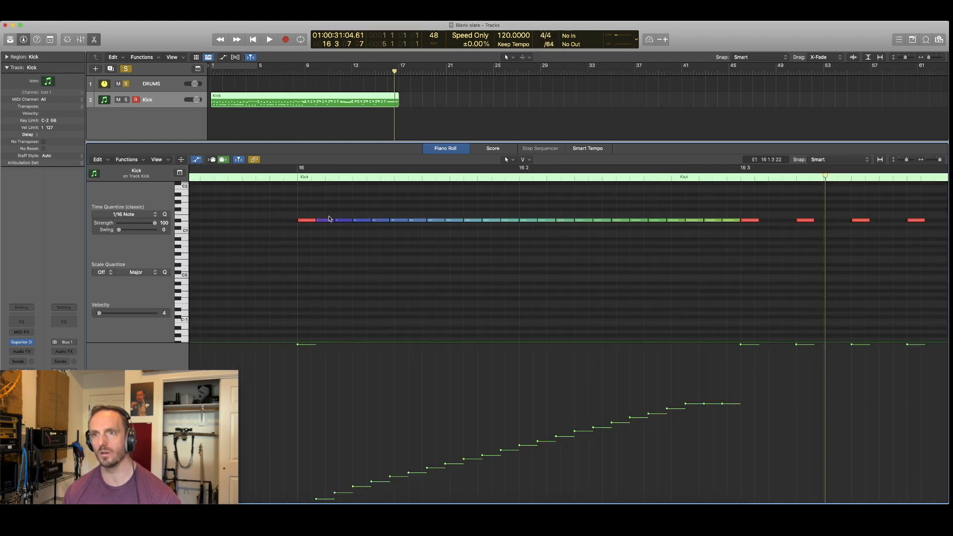
drag(329, 208, 724, 258)
key(Delete)
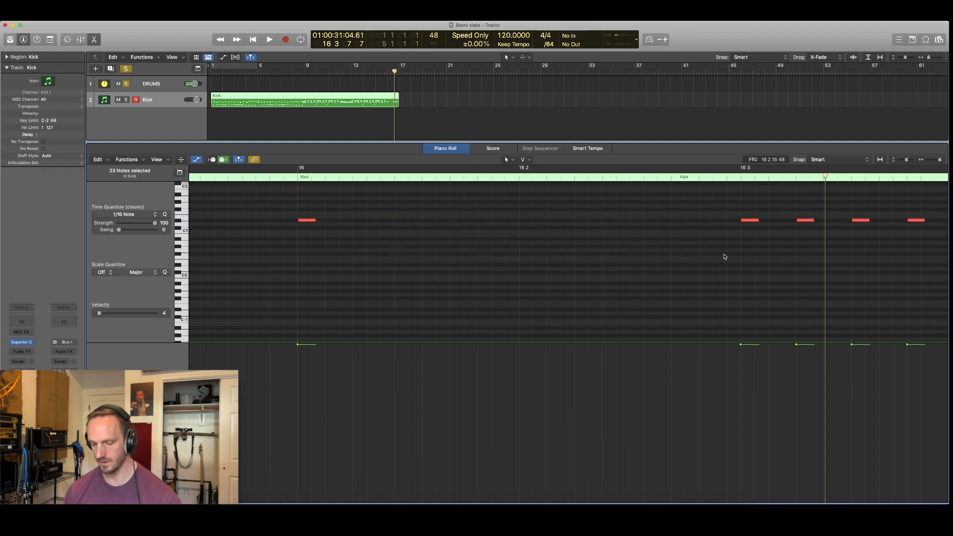
Draw eight consecutive 64th-note snare hits on D#1, starting at position 16 1 2 1
key(t)
key(p)
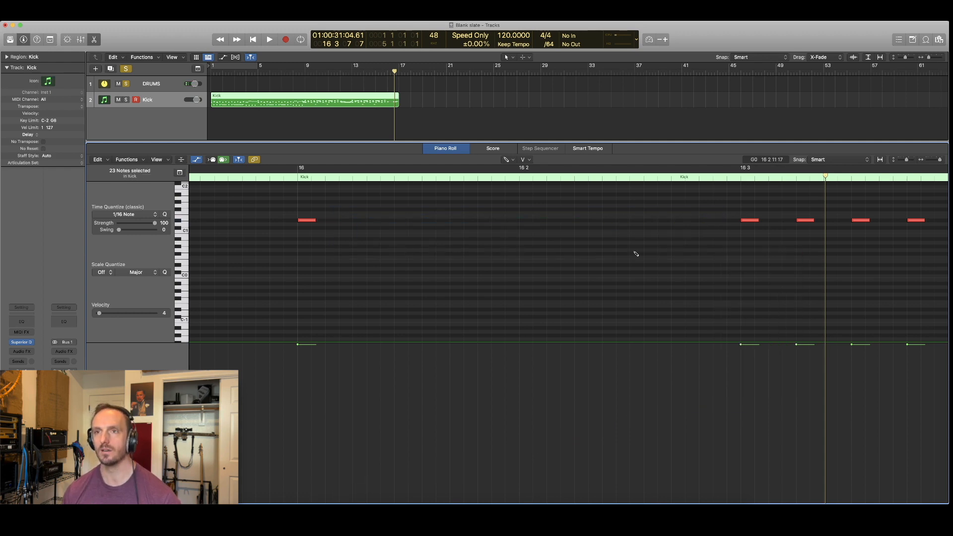
click(320, 219)
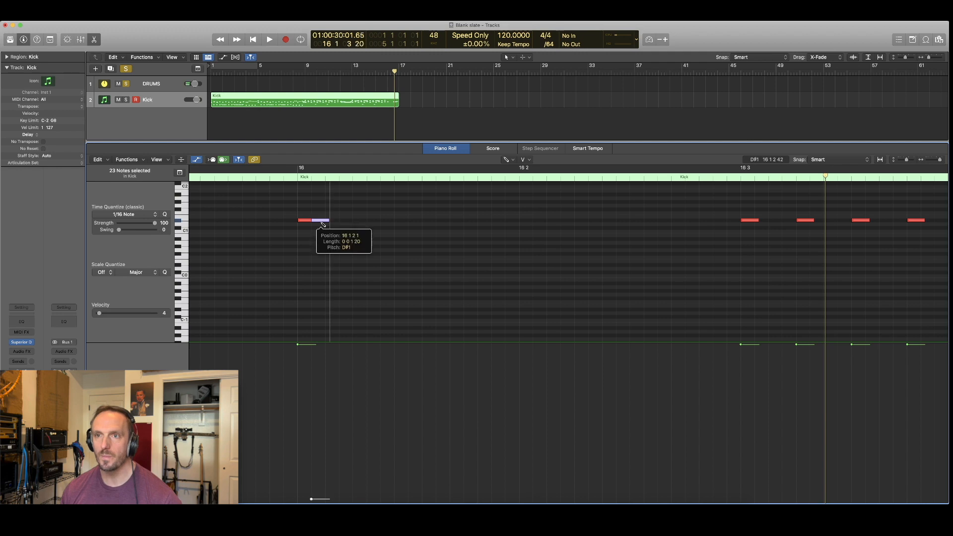
mouse_move(328, 220)
mouse_down()
mouse_move(362, 223)
mouse_move(319, 222)
mouse_move(376, 221)
mouse_move(320, 210)
mouse_move(420, 232)
mouse_up()
Duplicate the eight snare notes to make sixteen, and copy all sixteen across beat 16.2
key(t)
key(t)
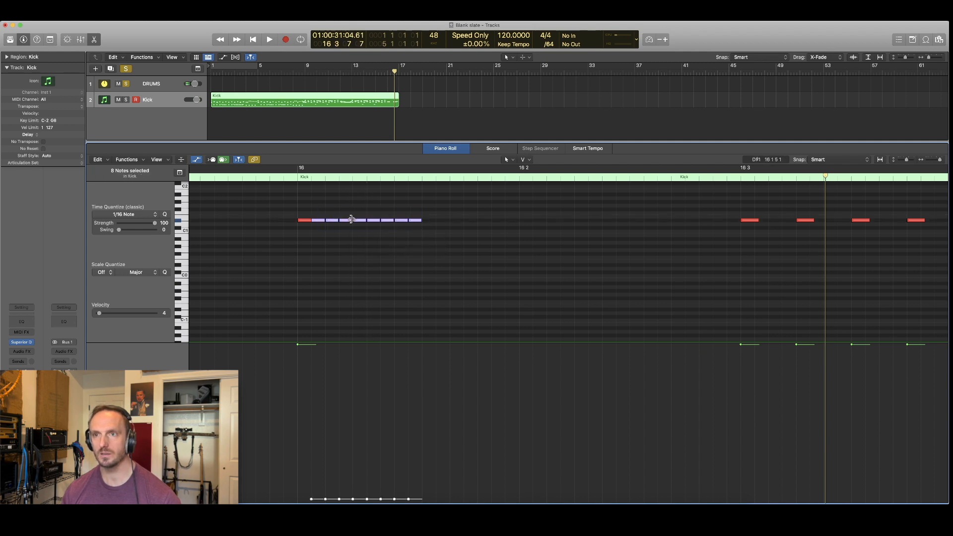
drag(320, 223, 431, 222)
drag(321, 209, 541, 233)
drag(318, 222, 540, 218)
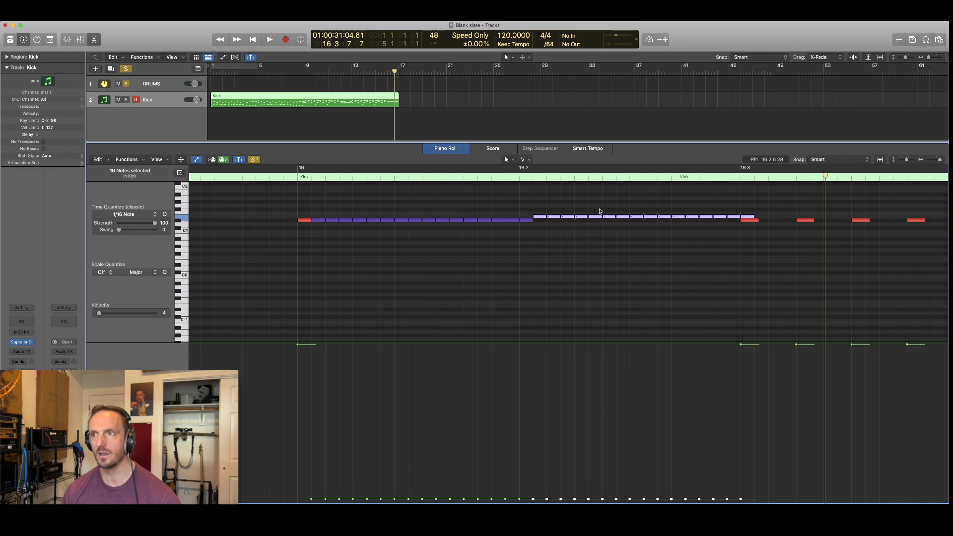
Delete the surplus copied note at beat 16.3 and move the other 15 copies down to the D#1 snare row
click(749, 216)
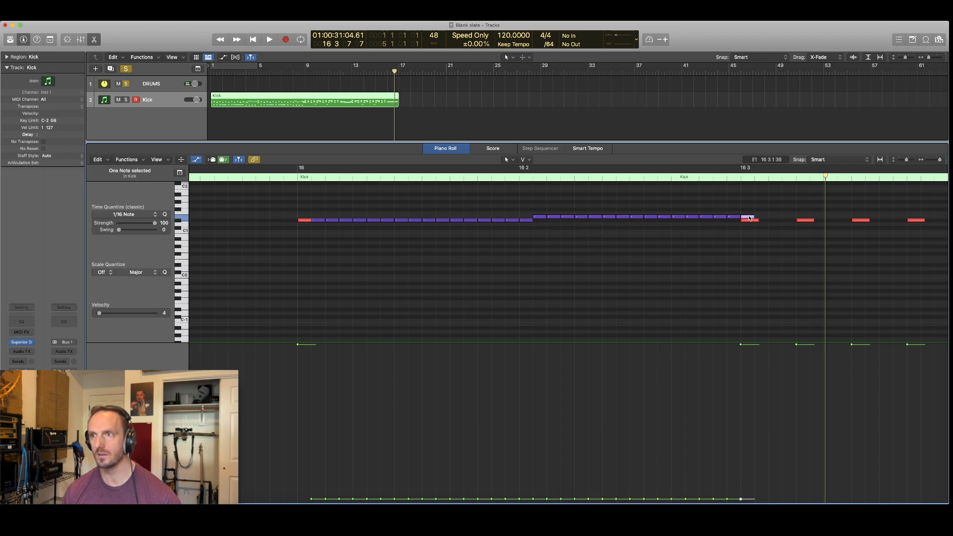
key(Delete)
drag(543, 206, 724, 230)
drag(543, 219, 542, 223)
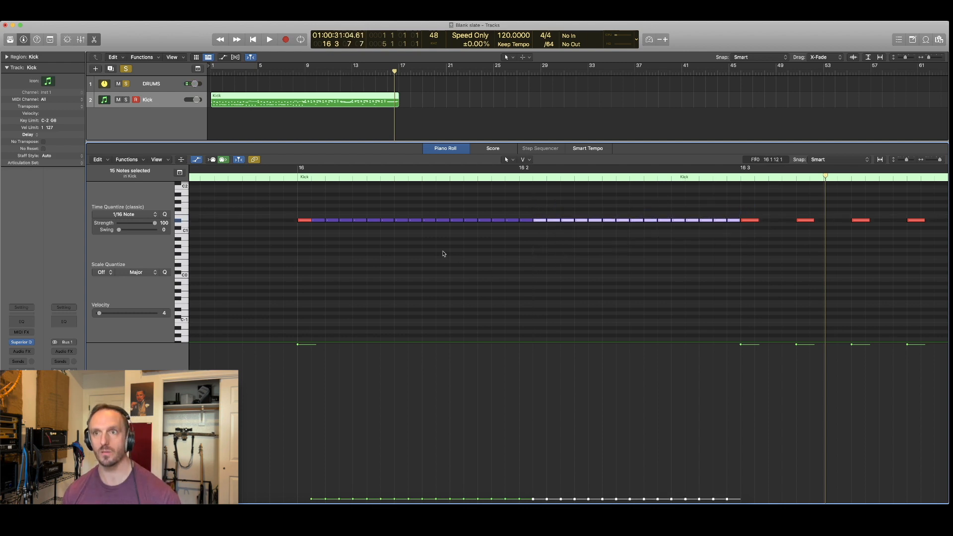
Draw a rising velocity ramp, starting at 13, across the 64th-note snare roll up to beat 16.3
drag(315, 210, 738, 264)
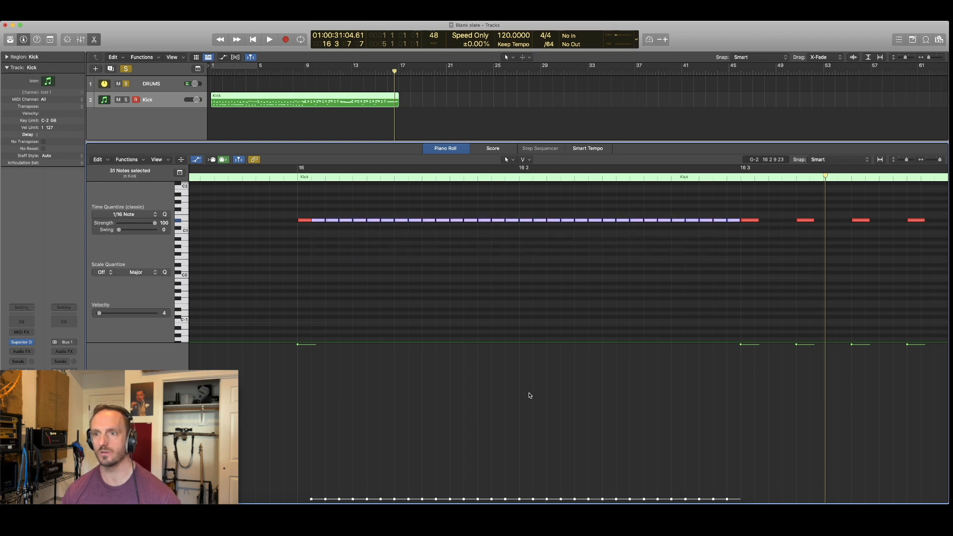
key(t)
key(p)
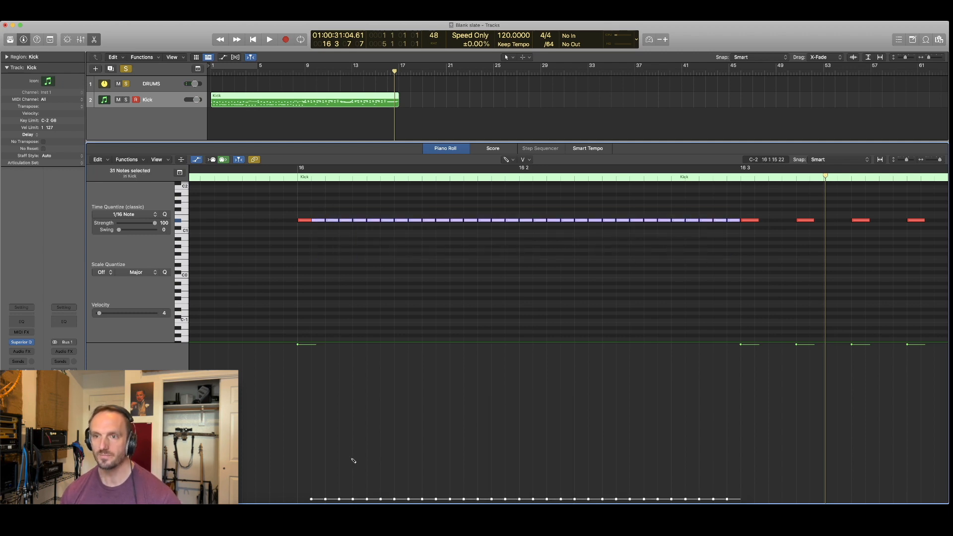
mouse_move(313, 490)
mouse_down()
mouse_move(712, 396)
mouse_move(739, 420)
mouse_move(743, 387)
mouse_up()
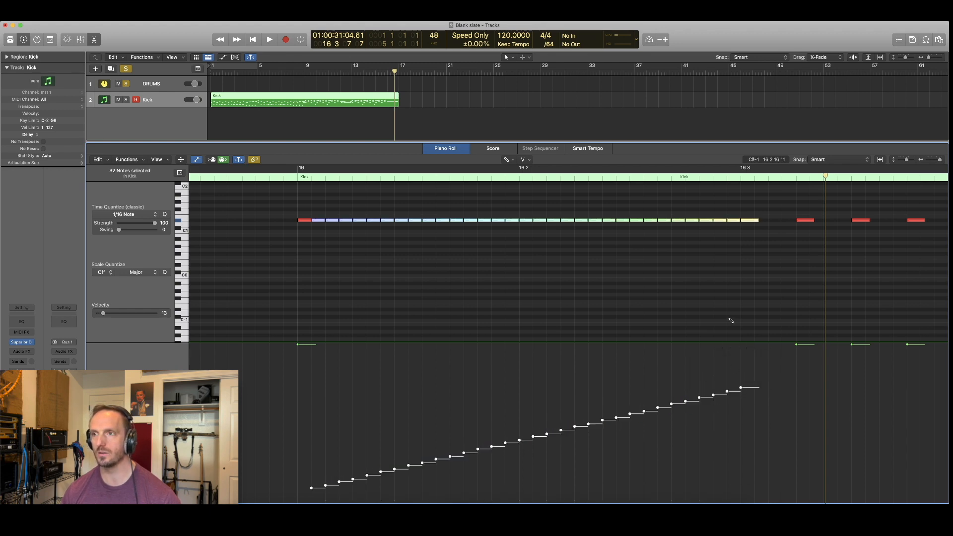
Raise the snare hit on beat 16.3 back to velocity 127
key(t)
key(t)
click(734, 279)
drag(748, 220, 742, 141)
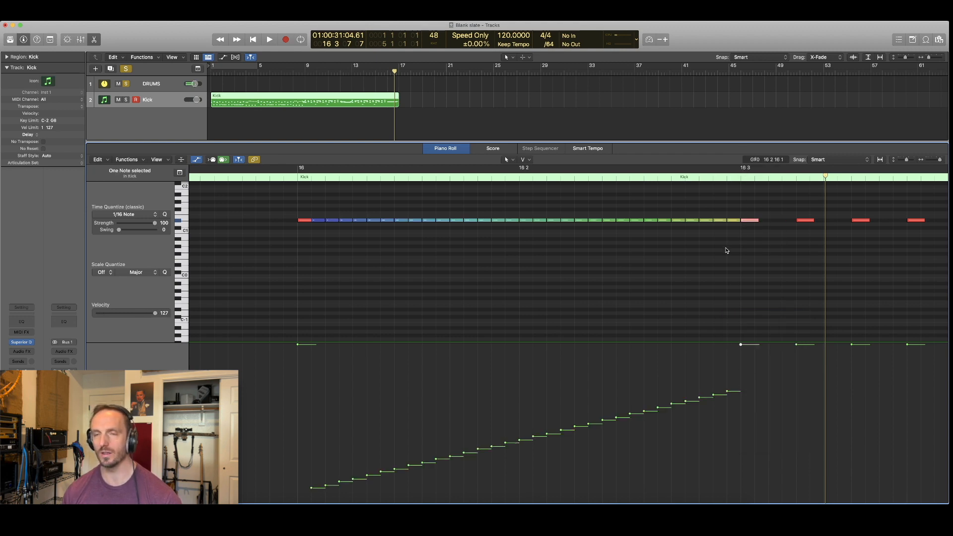
Play the 64th-note roll and fill together with the bar leading into it
key(space)
key(super+Left)
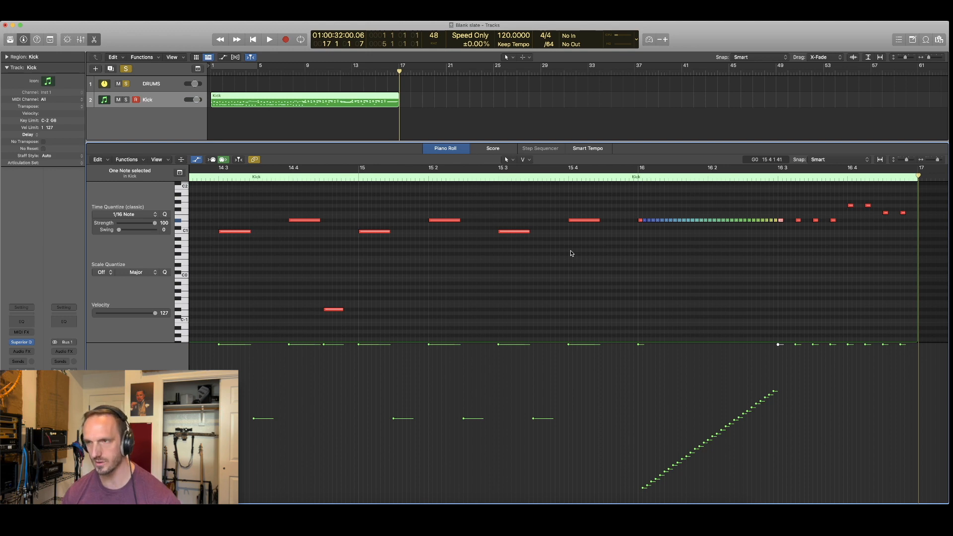
key(space)
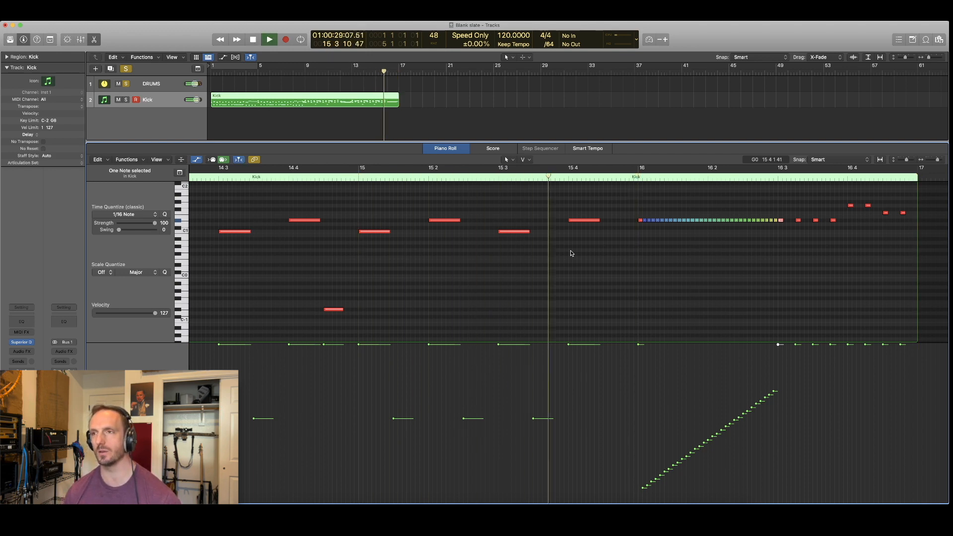
key(space)
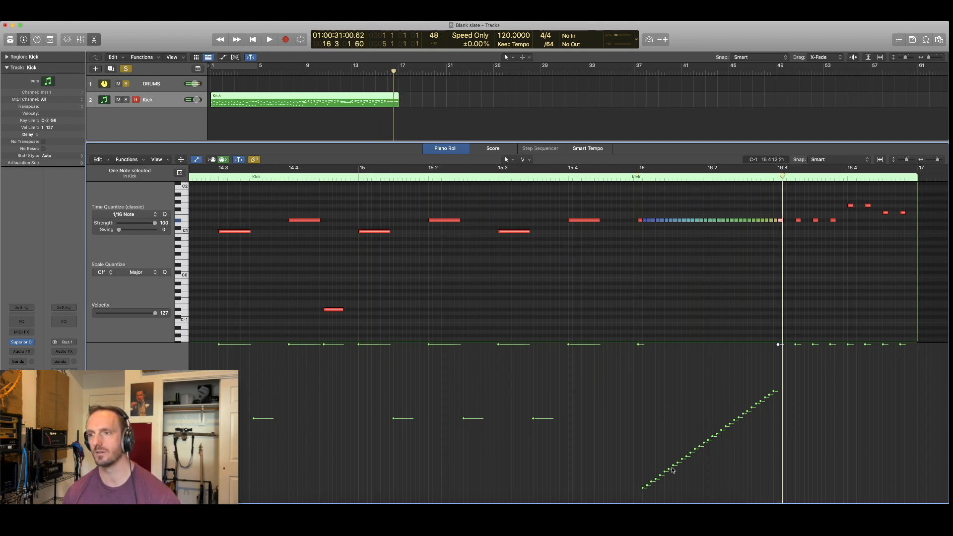
Redraw the velocities from the second roll note through beat 16.3 as a gentler ramp starting at 38, and play it
key(t)
key(p)
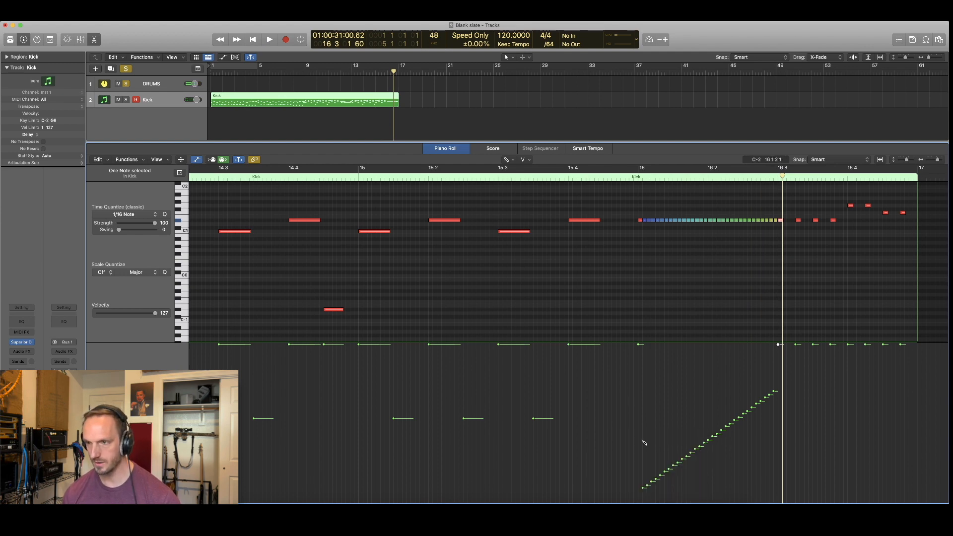
mouse_move(646, 460)
mouse_down()
mouse_move(780, 417)
mouse_move(779, 406)
mouse_up()
key(space)
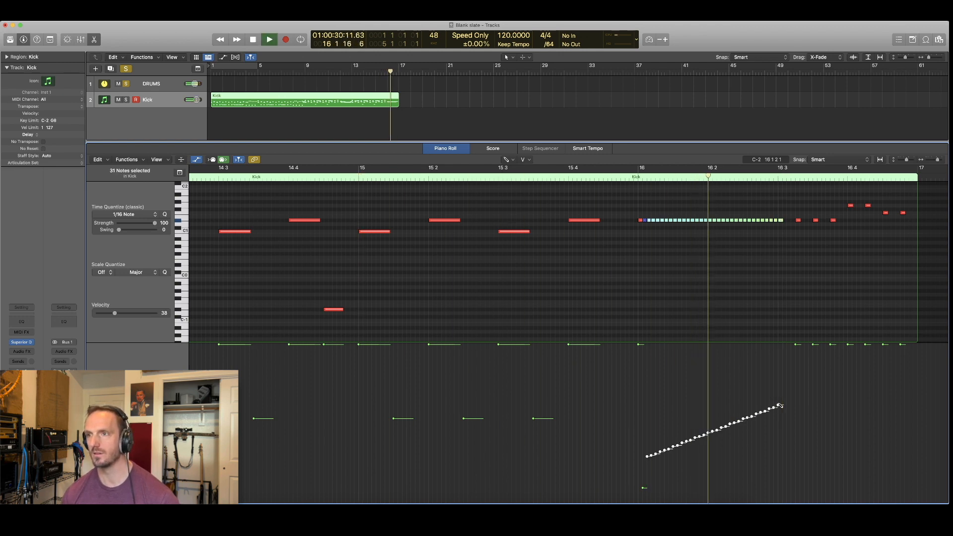
key(space)
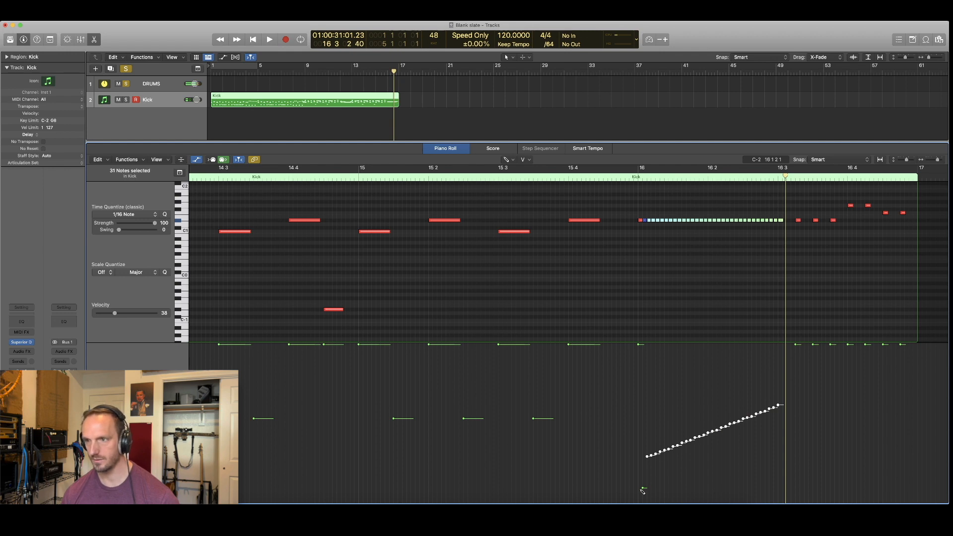
Redraw the roll's velocities as a quieter ramp from 13 up to 35 at beat 16.3, and play the fill twice
drag(644, 489, 781, 461)
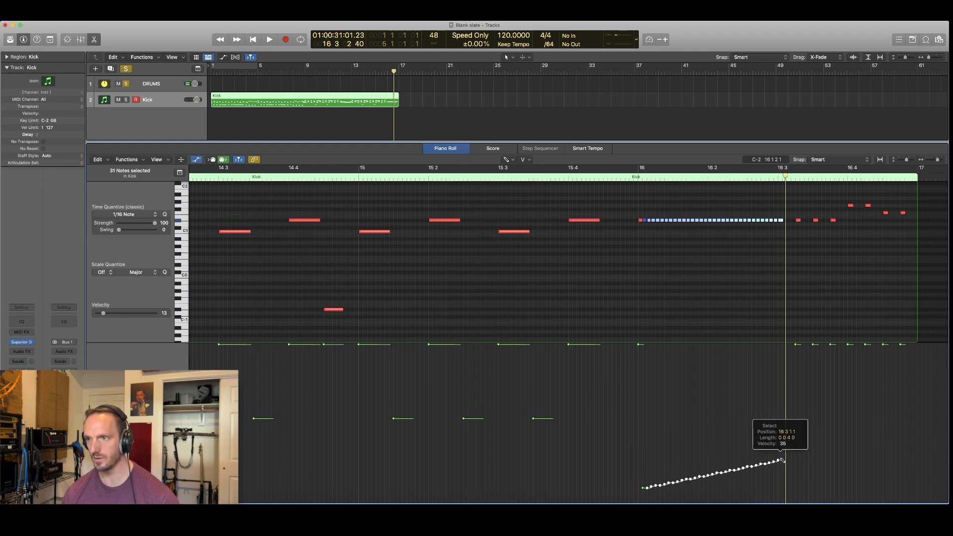
key(space)
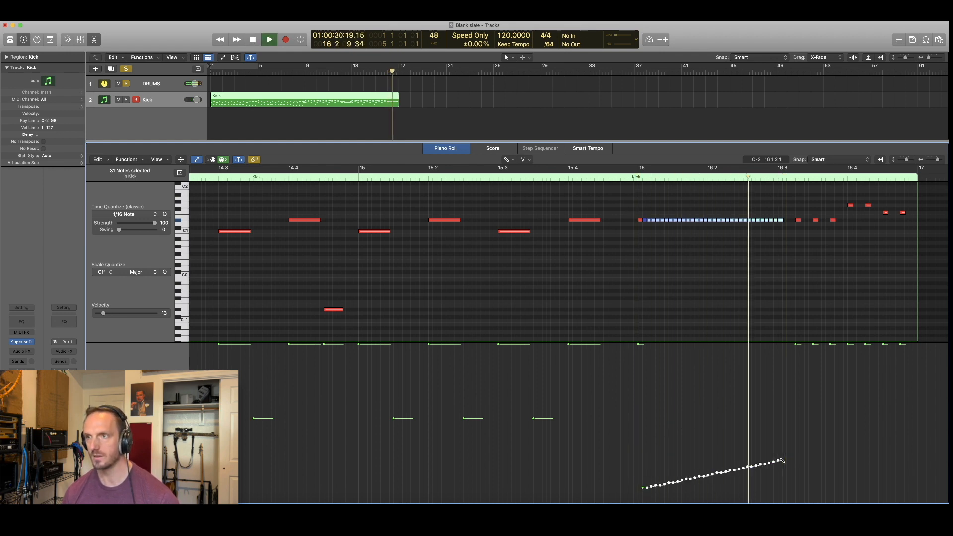
key(space)
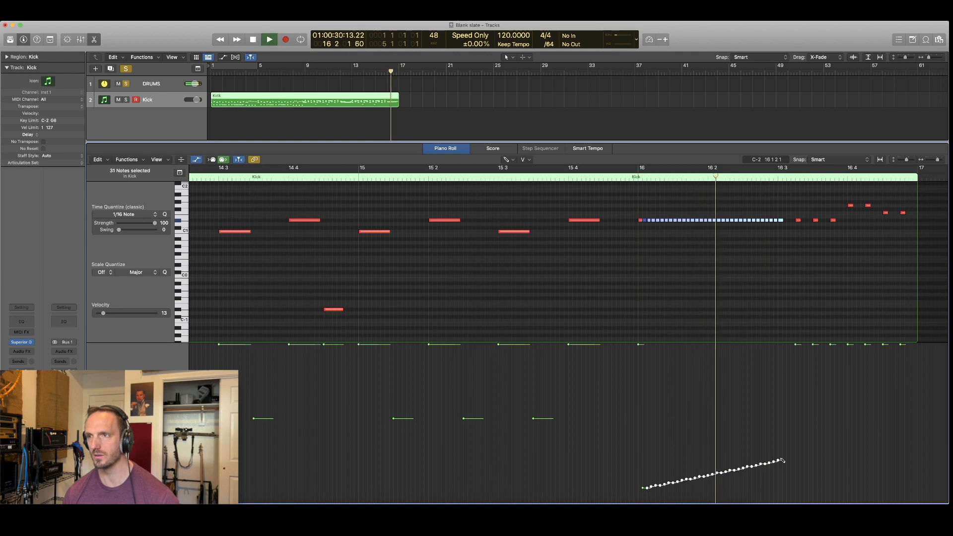
key(space)
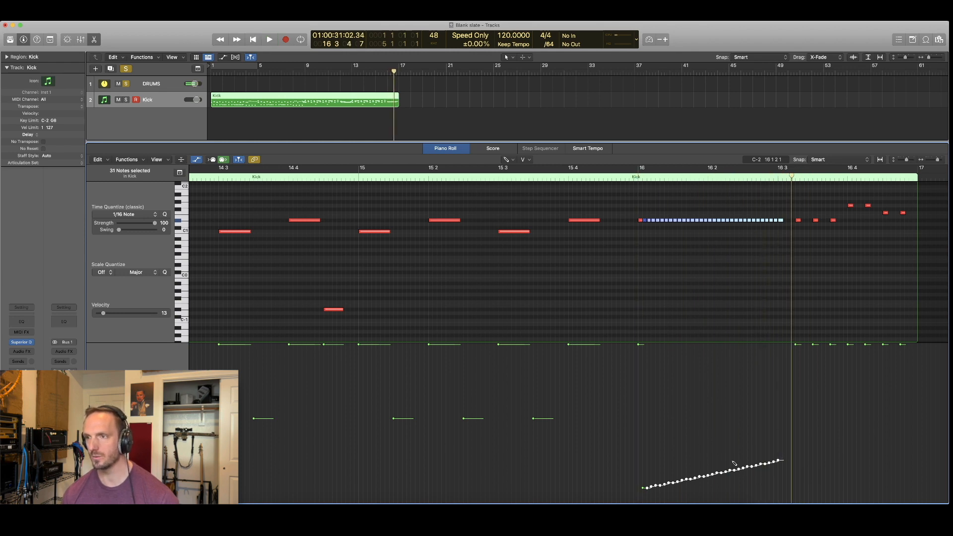
Raise the last 11 velocities of the roll as a steeper ramp starting at 34, and play from bar 15
drag(733, 462, 785, 449)
key(comma)
key(comma)
key(space)
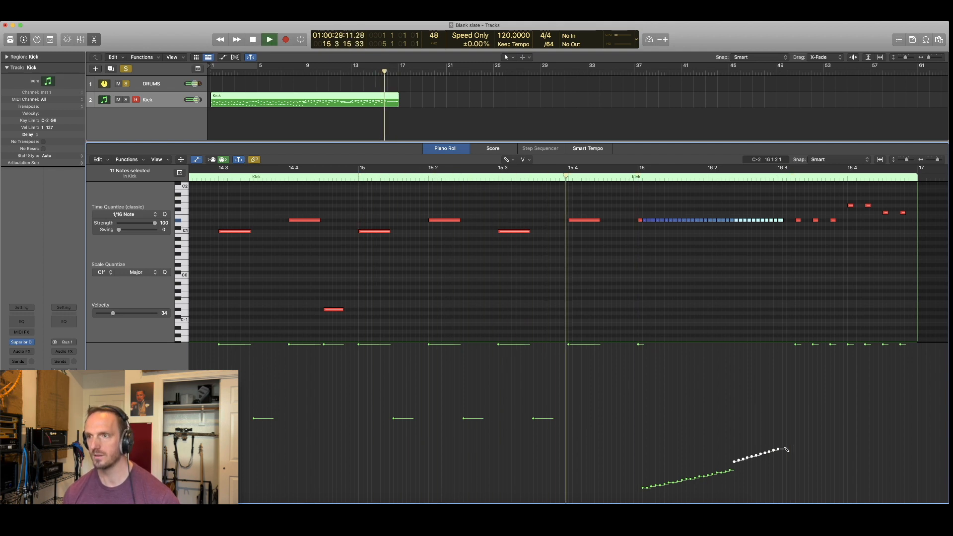
key(space)
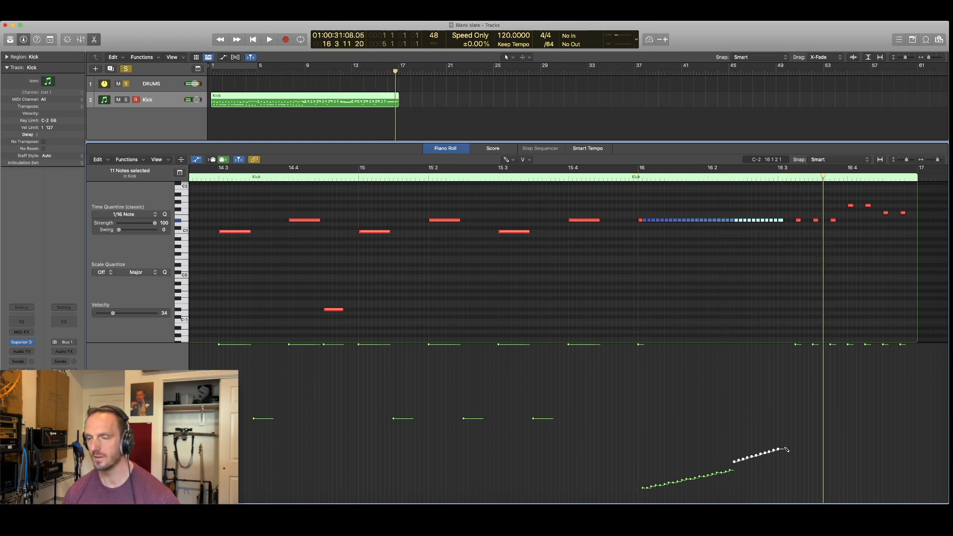
Redraw the velocities of the 11 notes just before beat 16.3 as a rise starting at 30, and play the roll
drag(726, 467, 766, 455)
key(space)
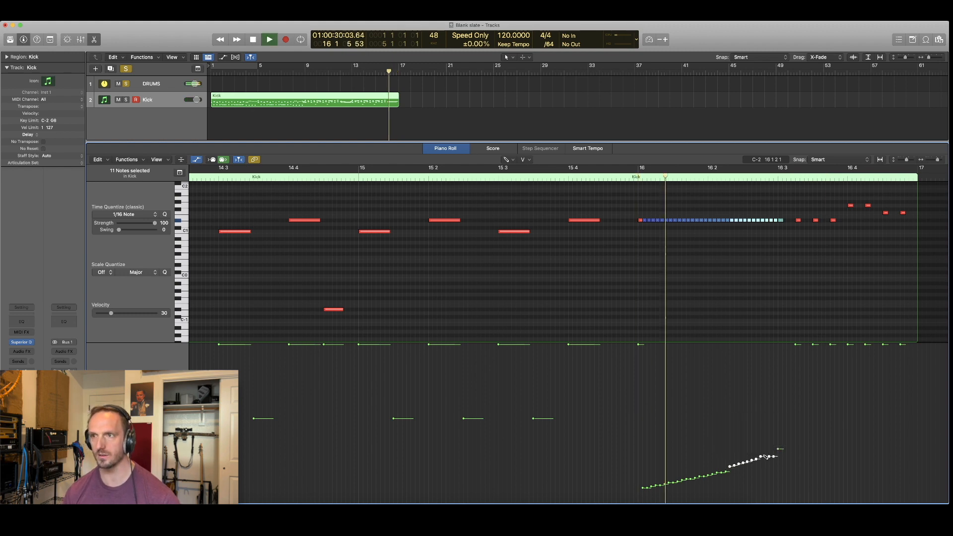
key(space)
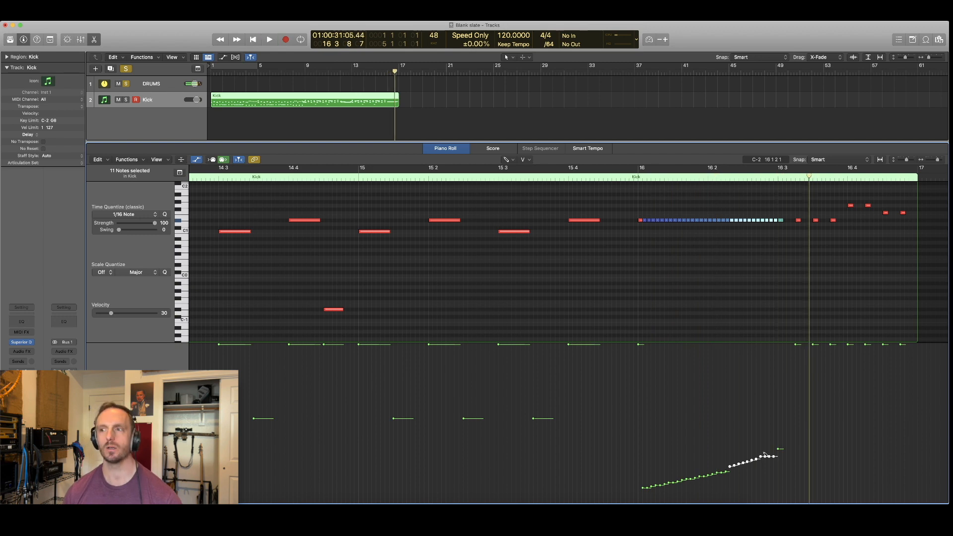
Redraw the roll's last four velocities, through beat 16.3, as a steeper rise starting at 39, and play the fill
drag(764, 457, 780, 447)
key(space)
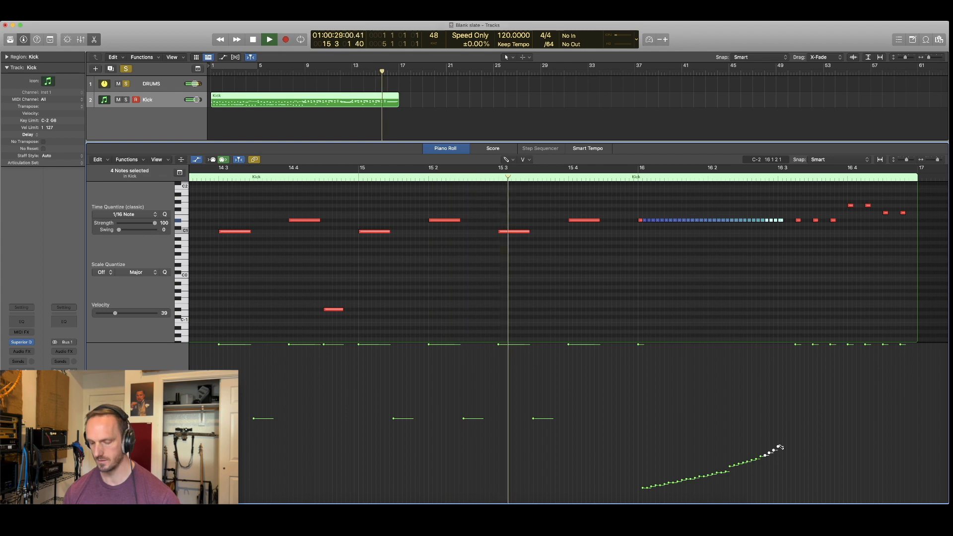
key(p)
key(p)
key(space)
key(t)
key(t)
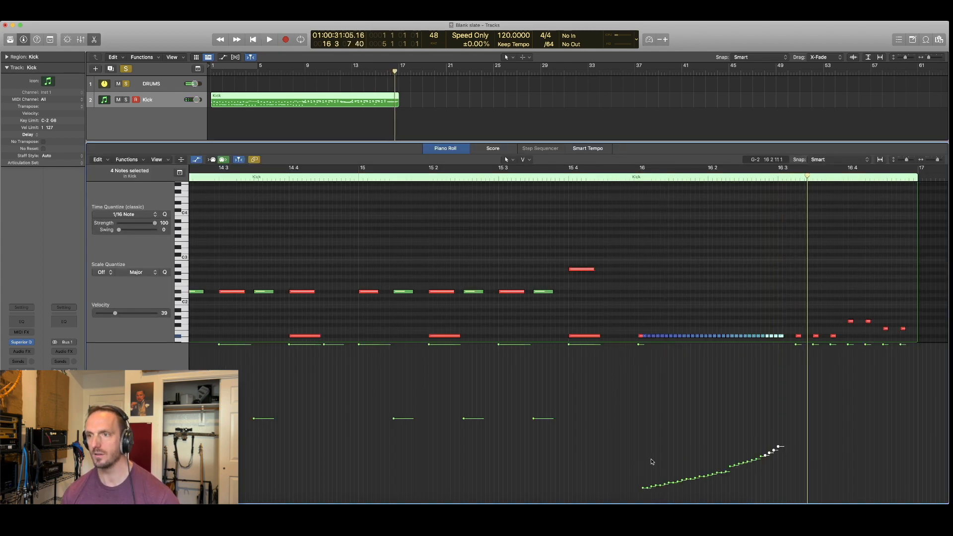
Raise the velocities of the 31 roll notes before beat 16.3 together so their ramp starts at 43, and play the fill
shift+click(639, 460)
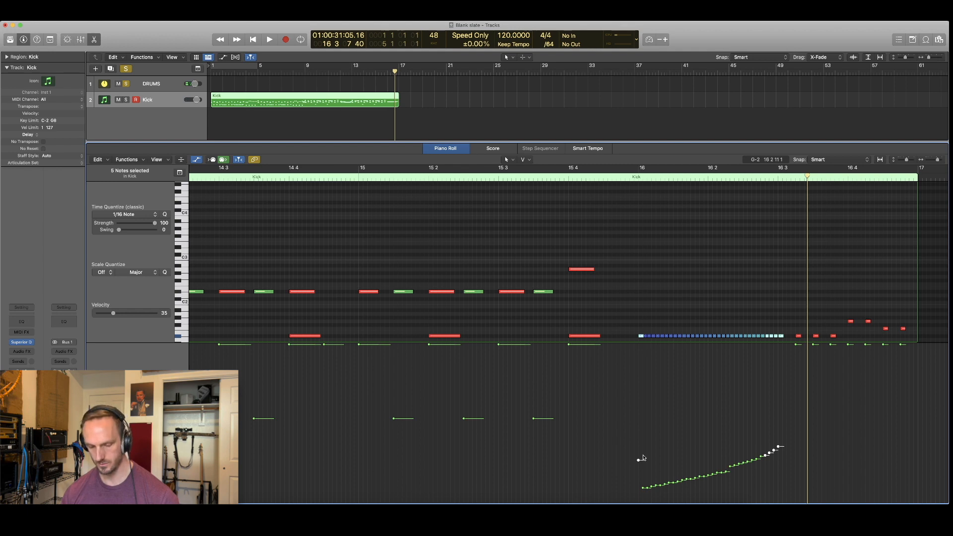
drag(765, 454, 761, 490)
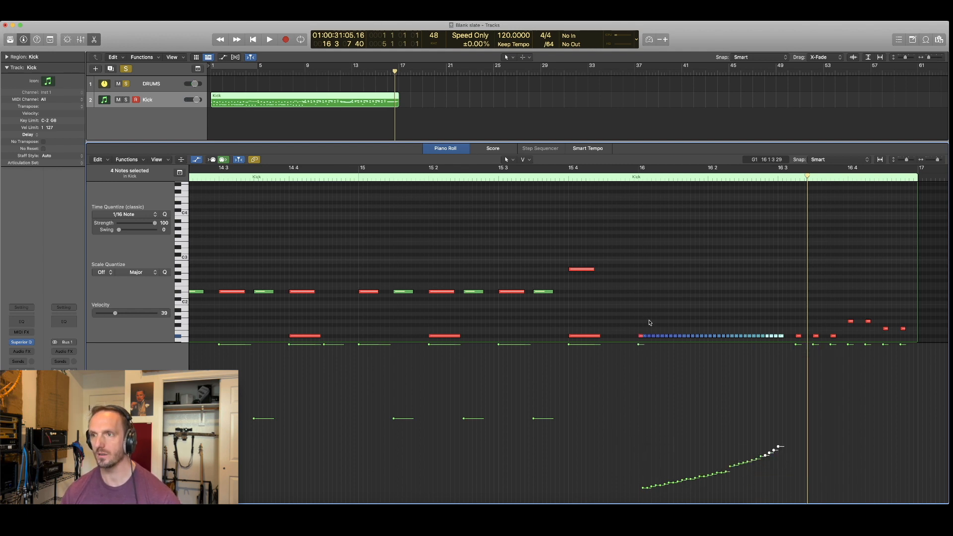
scroll(649, 322, down, 2)
drag(647, 312, 777, 323)
drag(653, 320, 645, 290)
key(shift+space)
key(space)
Return to the start of the drum part in the Piano Roll and play its opening
scroll(571, 278, left, 5)
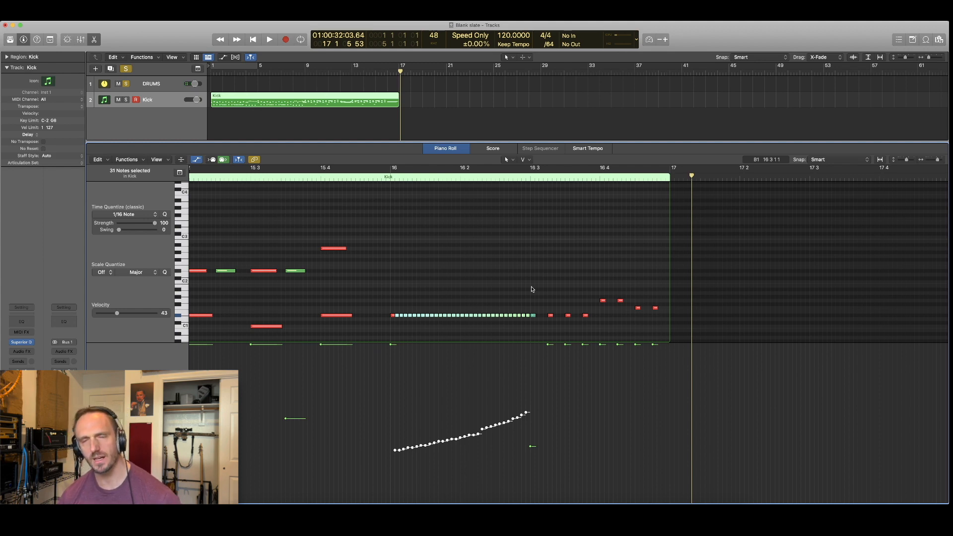
scroll(498, 303, left, 5)
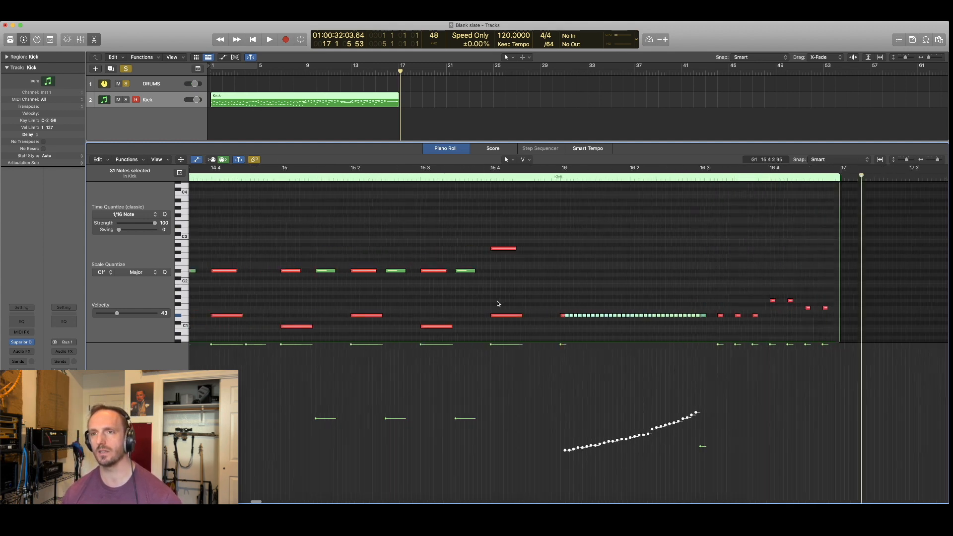
scroll(501, 302, left, 6)
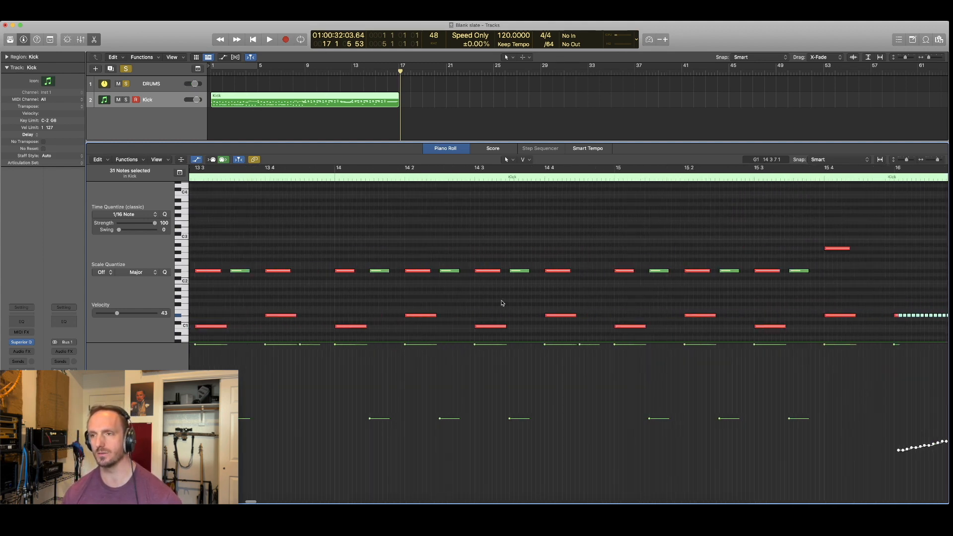
key(e)
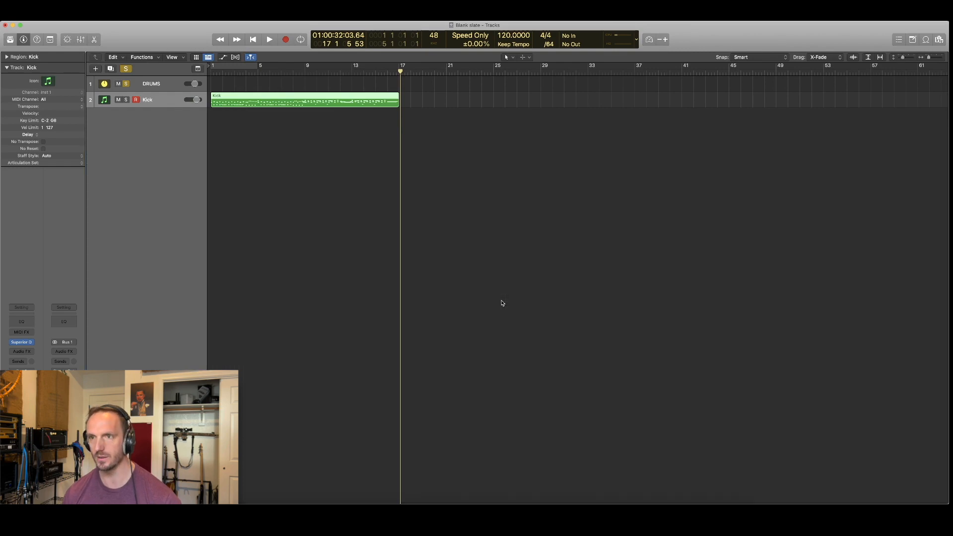
key(e)
scroll(499, 302, up, 5)
scroll(488, 304, left, 20)
key(Return)
key(space)
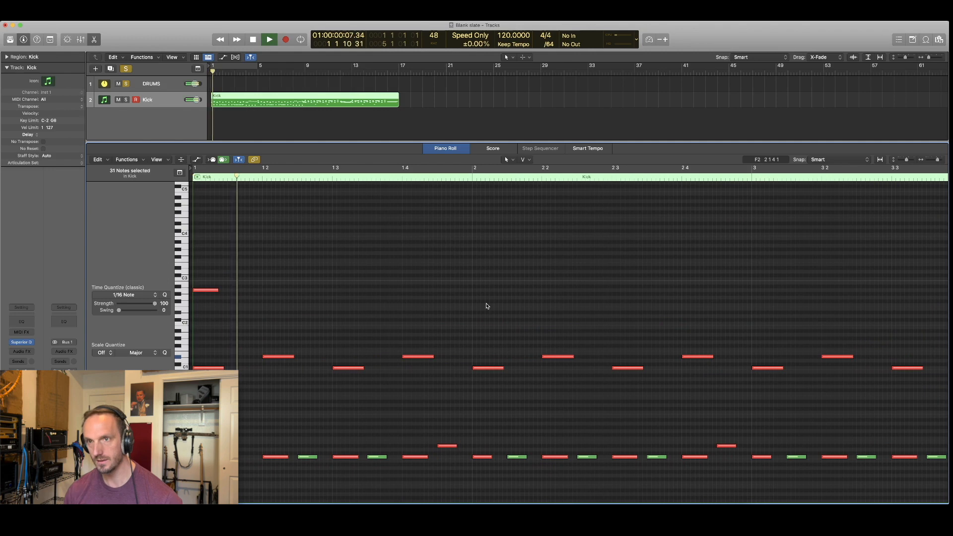
Set the project's note division to /16 and play the opening bars twice from the beginning
click(548, 44)
click(552, 46)
key(Return)
key(space)
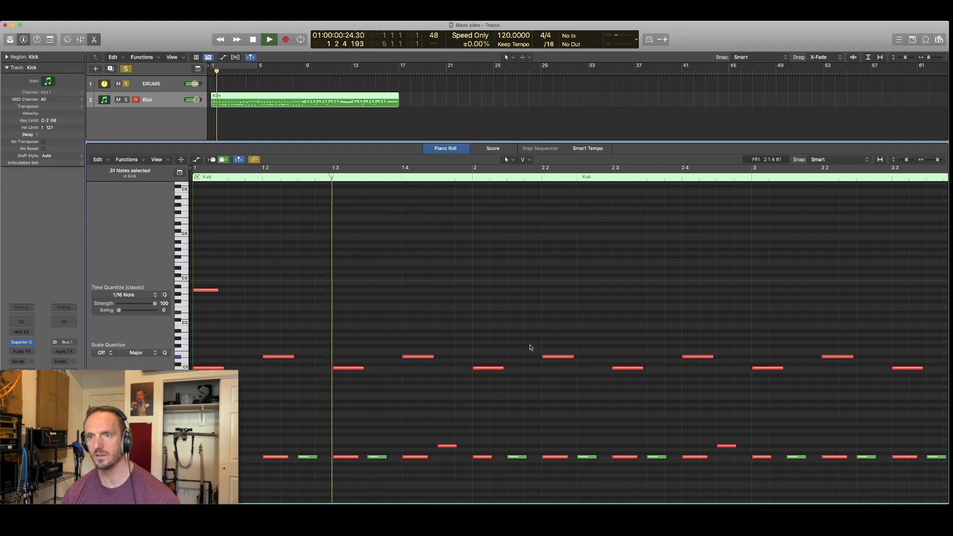
key(space)
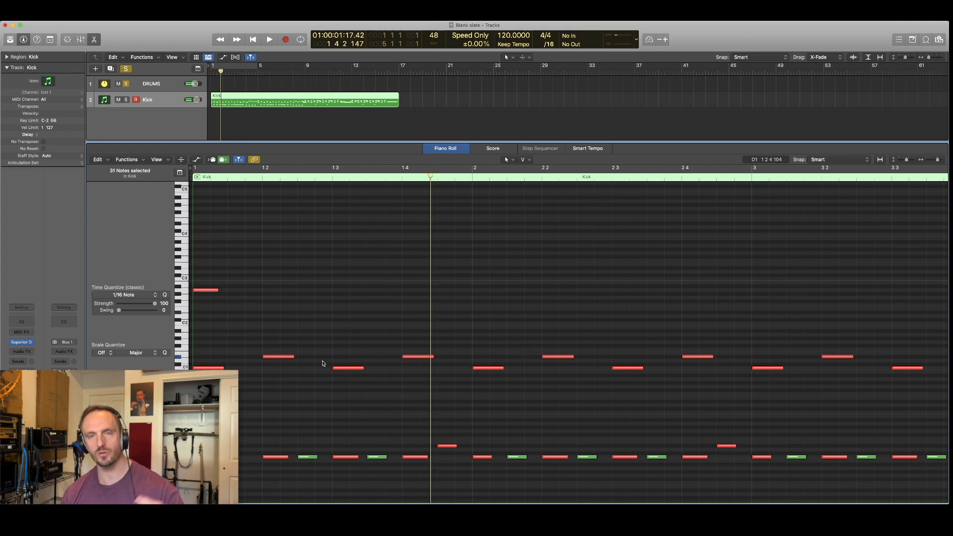
key(Return)
key(space)
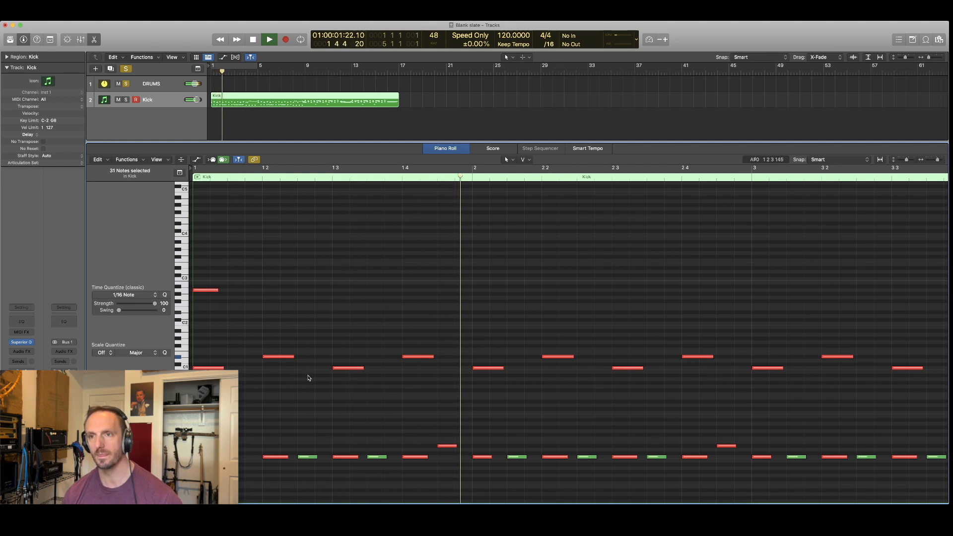
key(space)
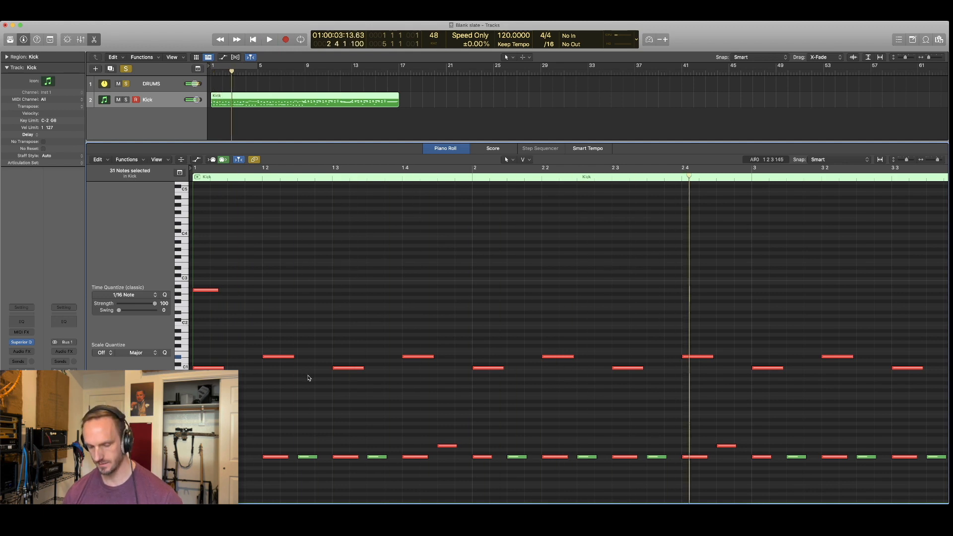
Draw a 16th-note D#1 ghost snare at 1.2.4 with velocity 44, and play from the start
key(t)
key(p)
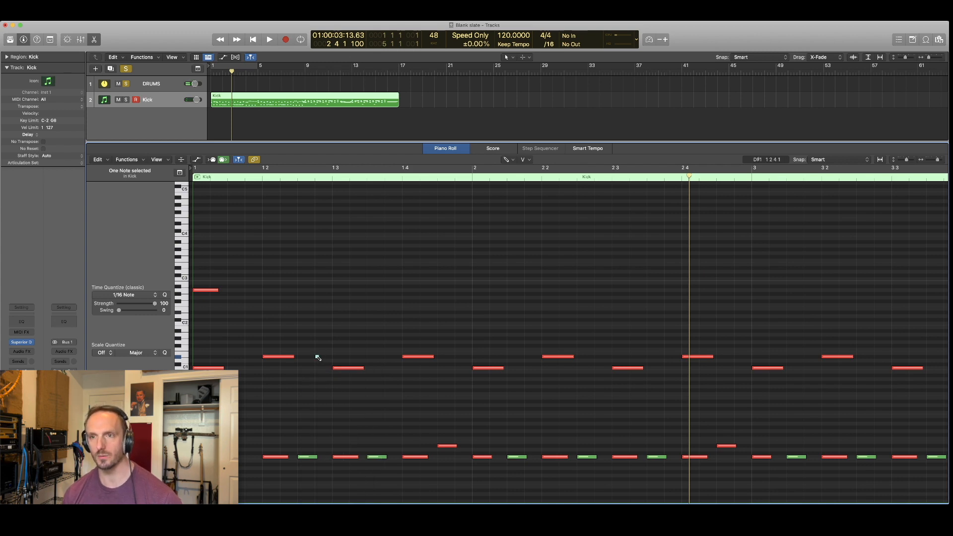
mouse_move(318, 357)
mouse_down()
mouse_move(327, 357)
mouse_move(317, 358)
mouse_up()
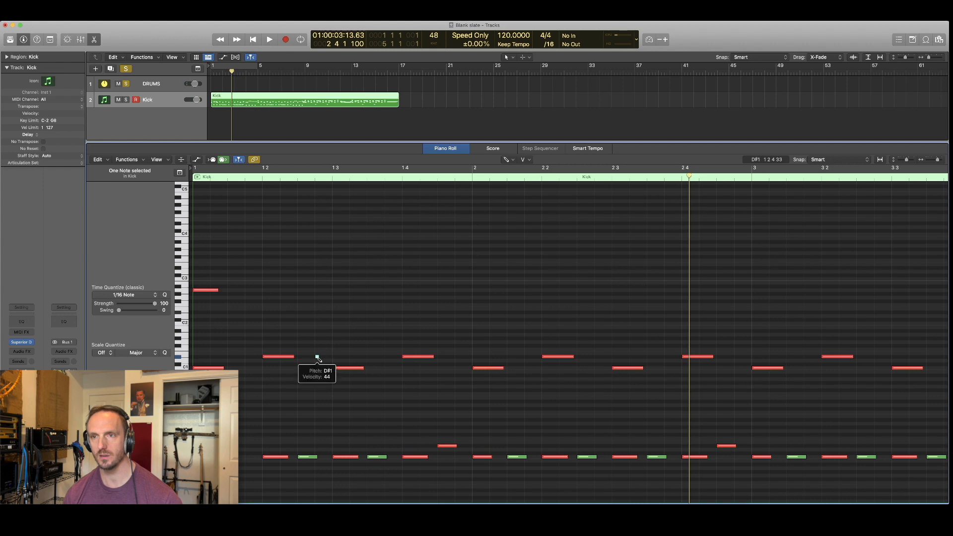
drag(319, 358, 332, 356)
key(Return)
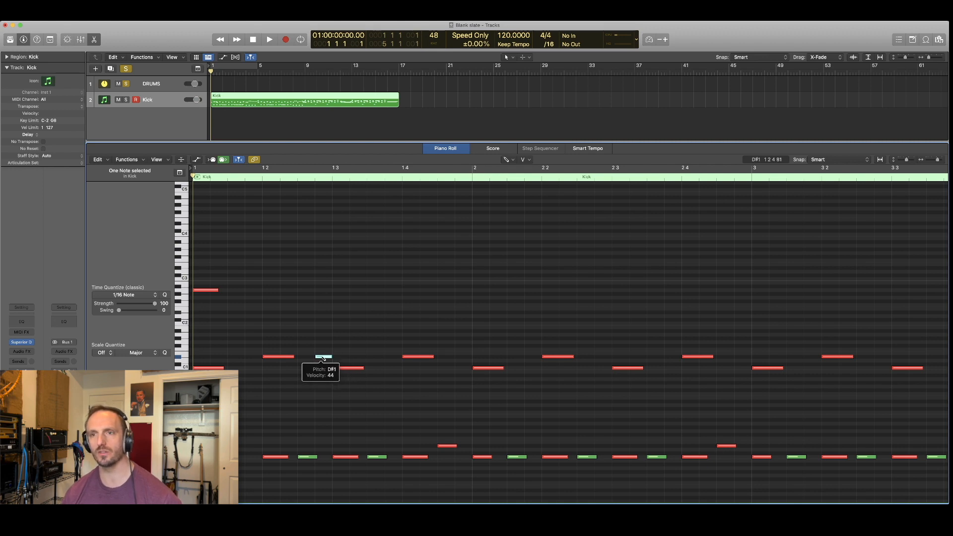
key(space)
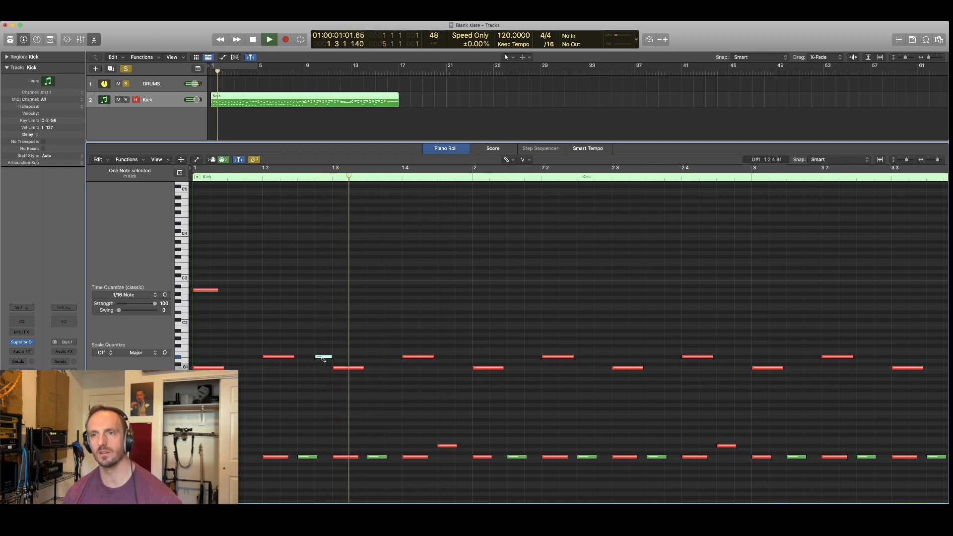
key(space)
Add matching velocity-44 ghost snares at 1.3.2 and 1.3.4, and play the first bar into bar 2
drag(323, 358, 395, 358)
key(space)
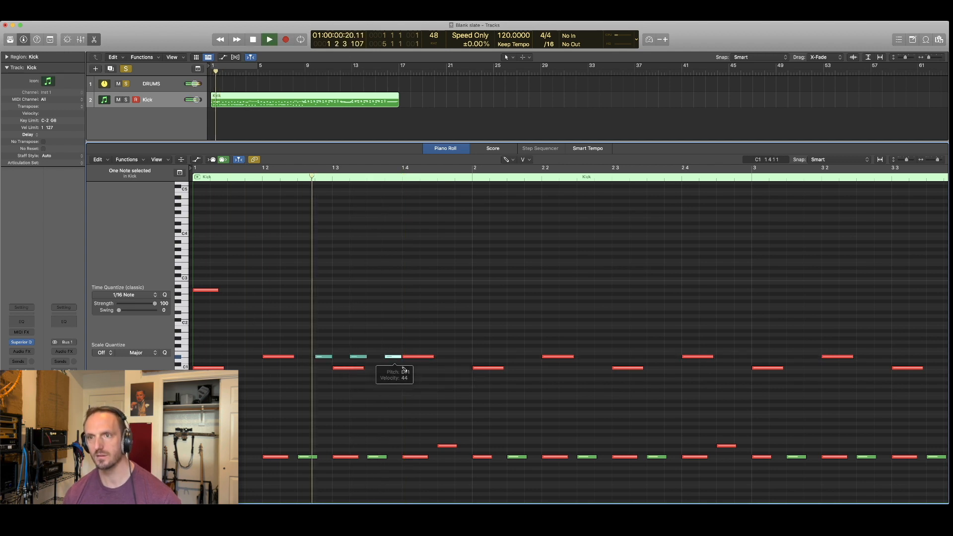
key(space)
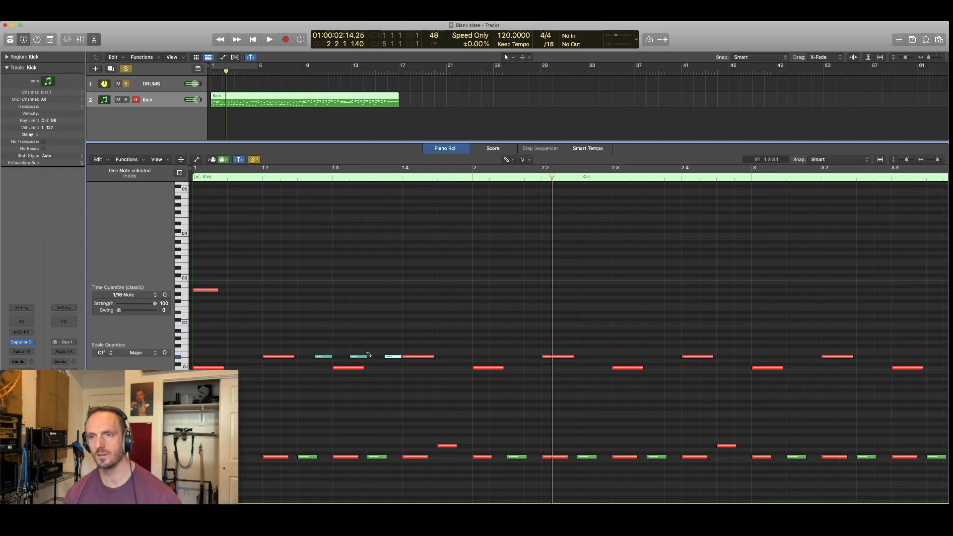
Try copying the three ghost snares two beats ahead to start at 1.4.4, play them, and remove the copies
drag(315, 338, 405, 363)
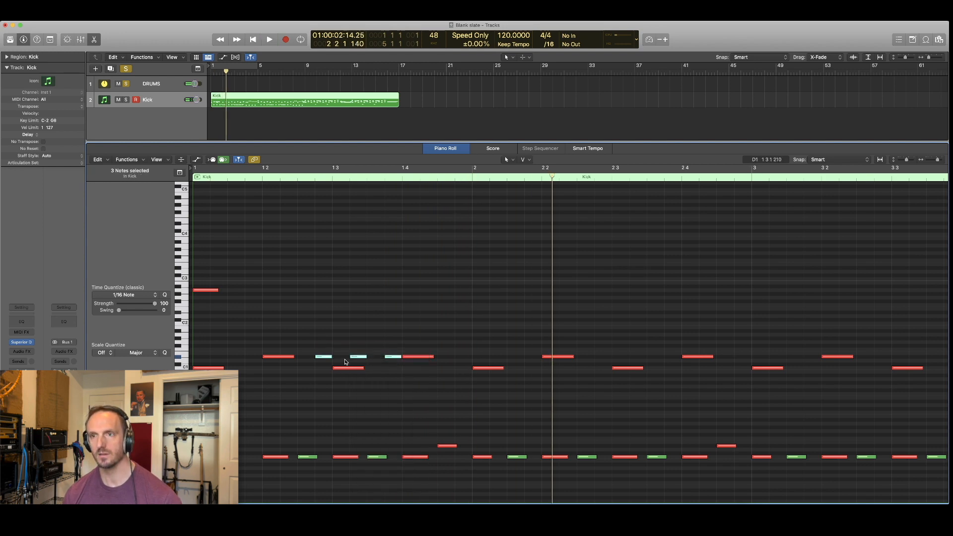
drag(322, 357, 461, 358)
key(space)
key(super+Up)
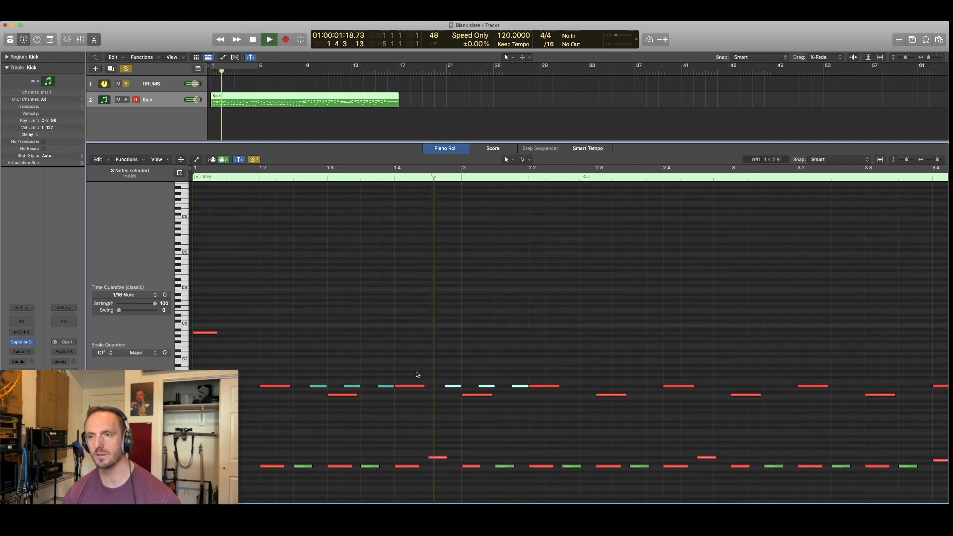
key(super+Left)
key(super+Left)
key(space)
drag(356, 380, 397, 391)
key(space)
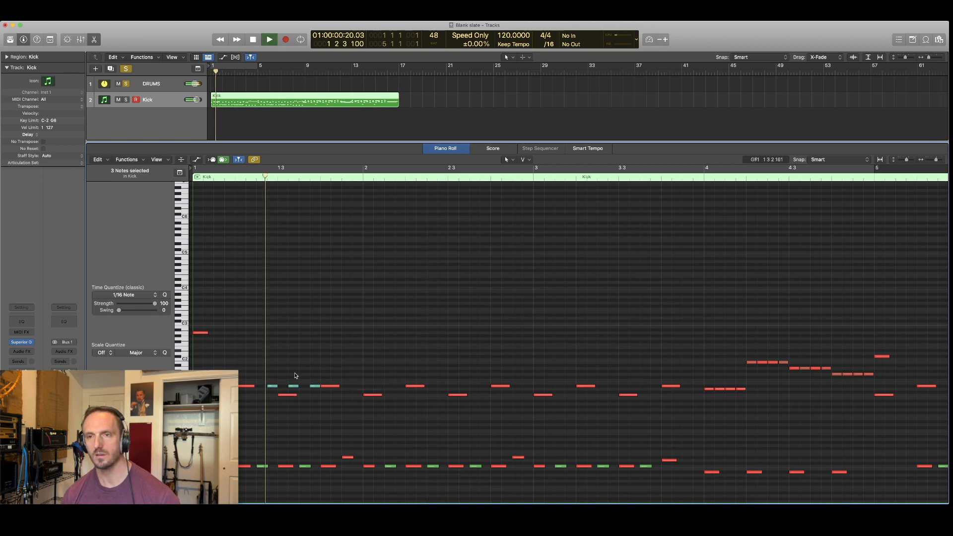
key(space)
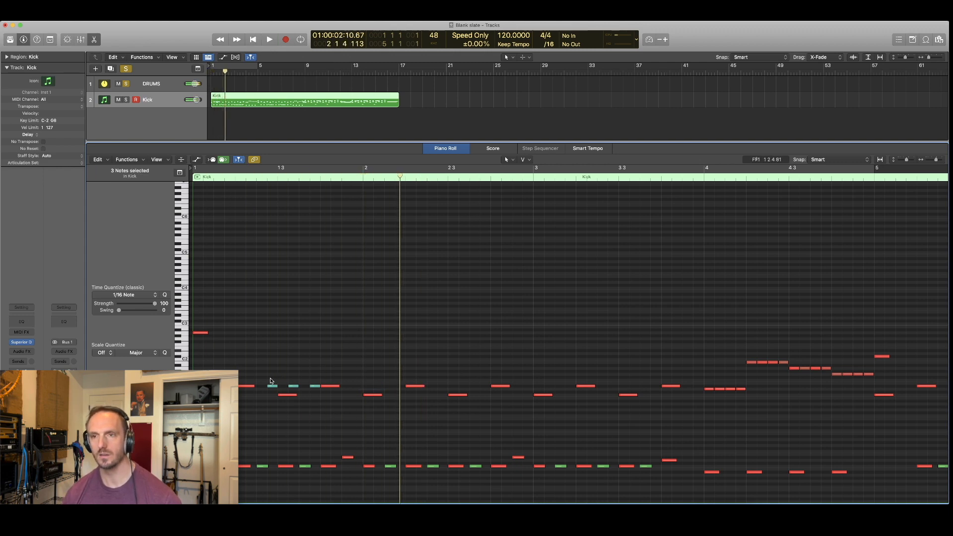
Copy bar 1's three ghost snares into bar 2, starting at 2.1.4, and play from the start
drag(272, 388, 400, 388)
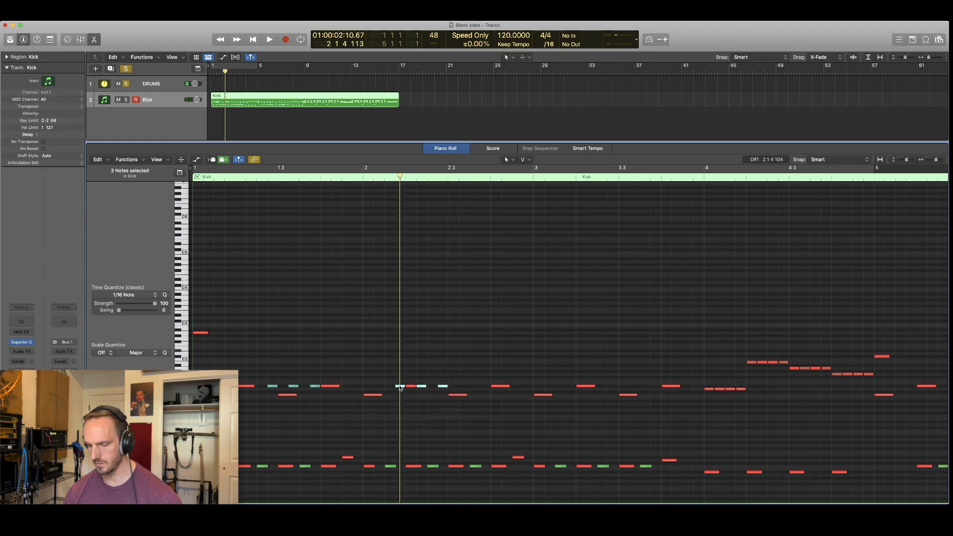
key(Return)
key(space)
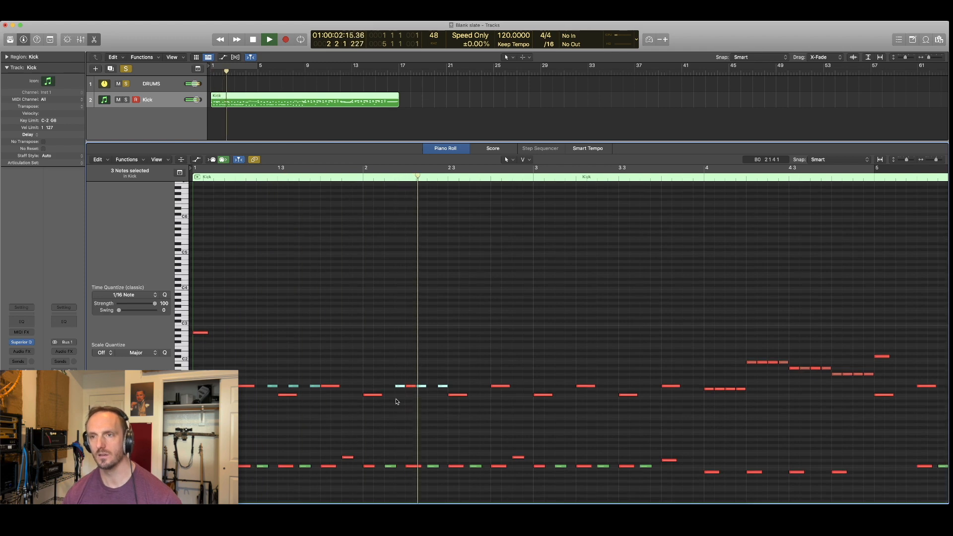
key(space)
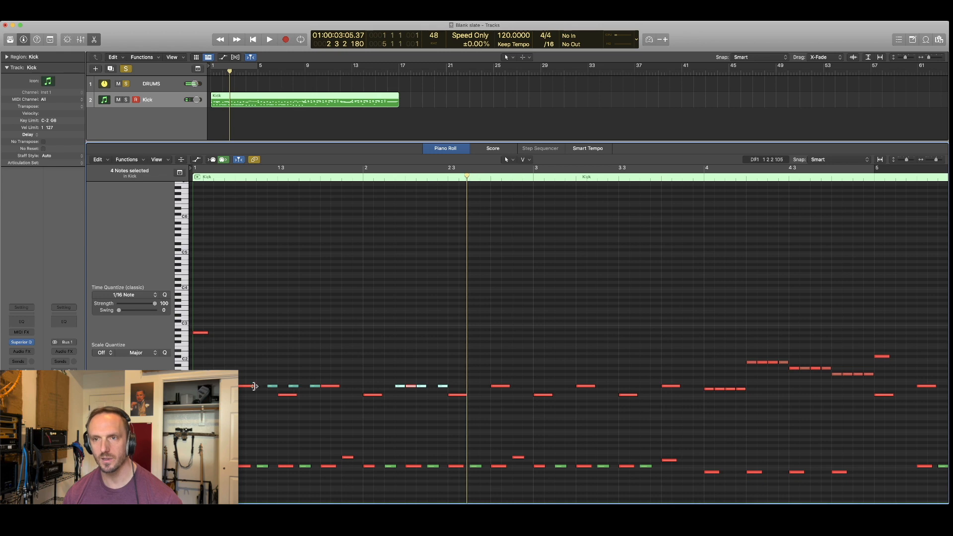
Try moving bar 2's three ghost snares and main snare one beat forward, return them, and play from the start
mouse_move(401, 388)
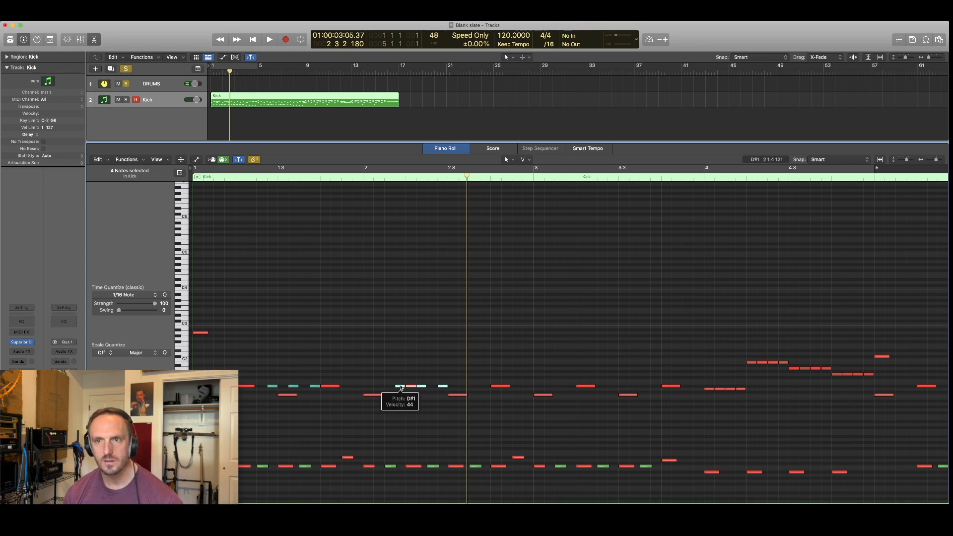
drag(401, 388, 445, 389)
key(space)
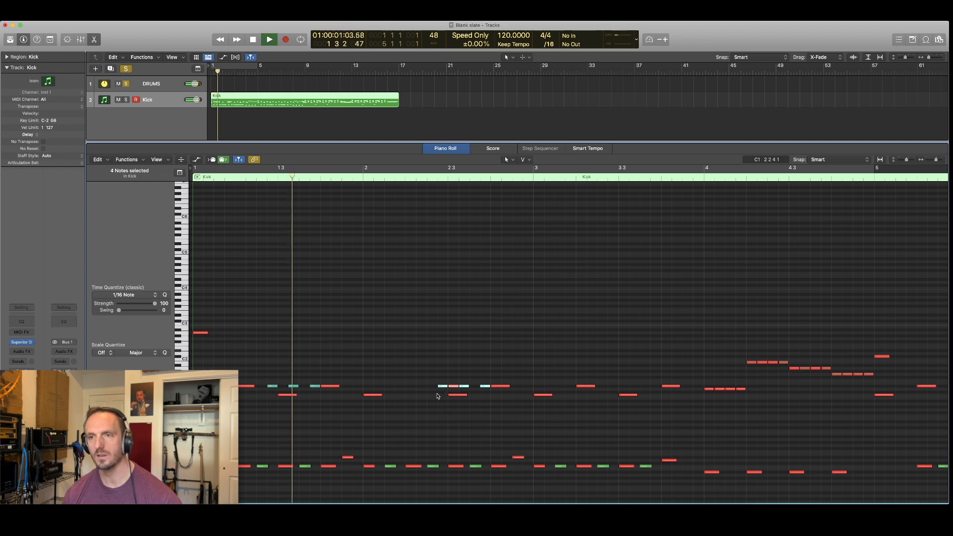
key(space)
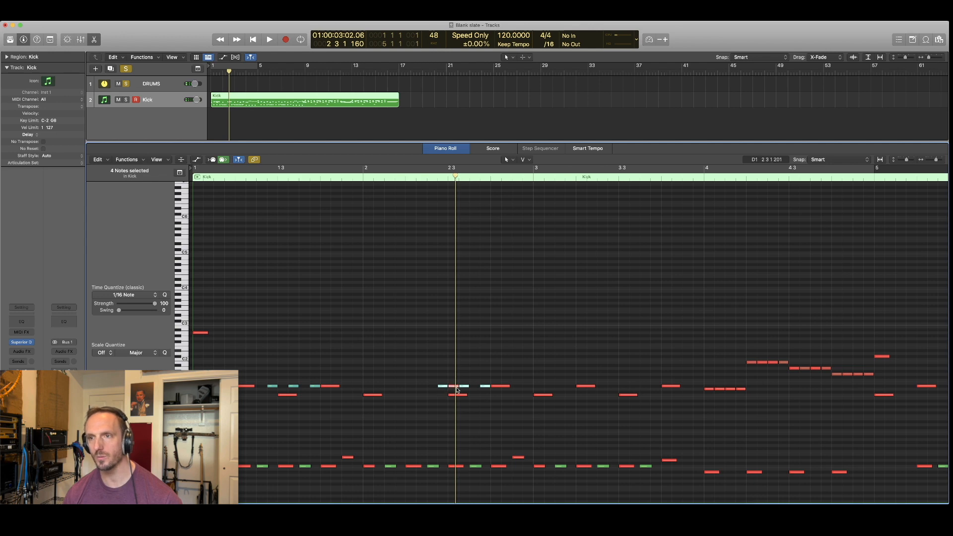
drag(491, 390, 408, 386)
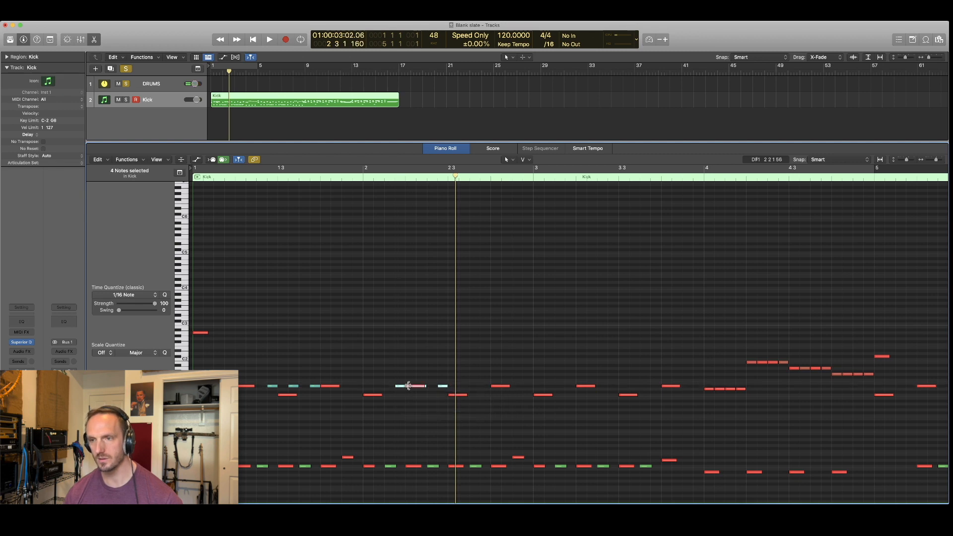
key(Return)
key(space)
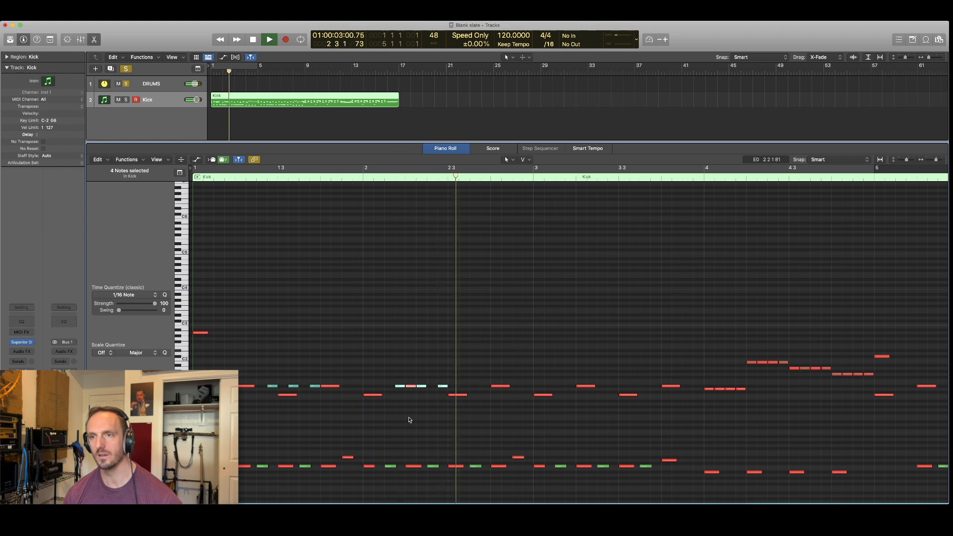
key(space)
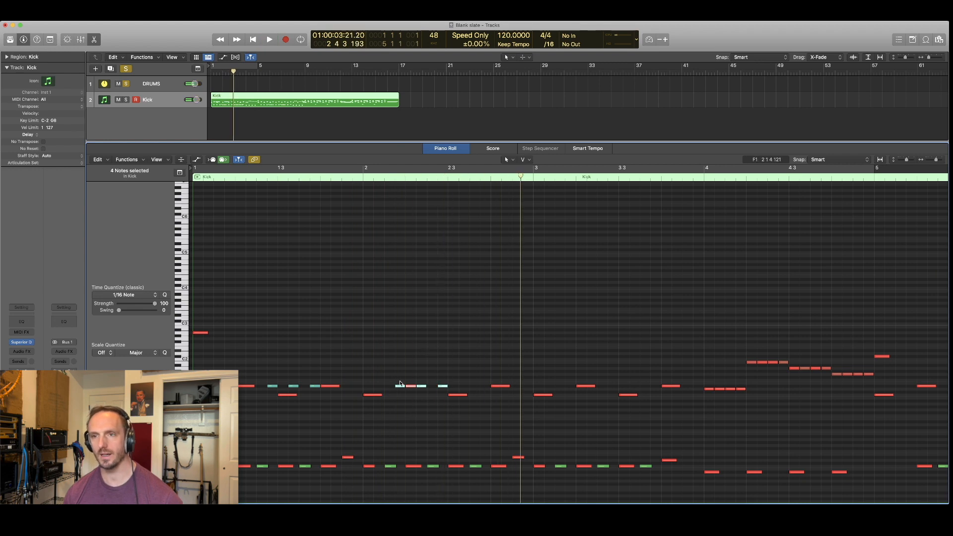
Move only the three ghost snares in bar 2 one beat forward to start at 2.2.4, and play from the start
drag(401, 387, 401, 387)
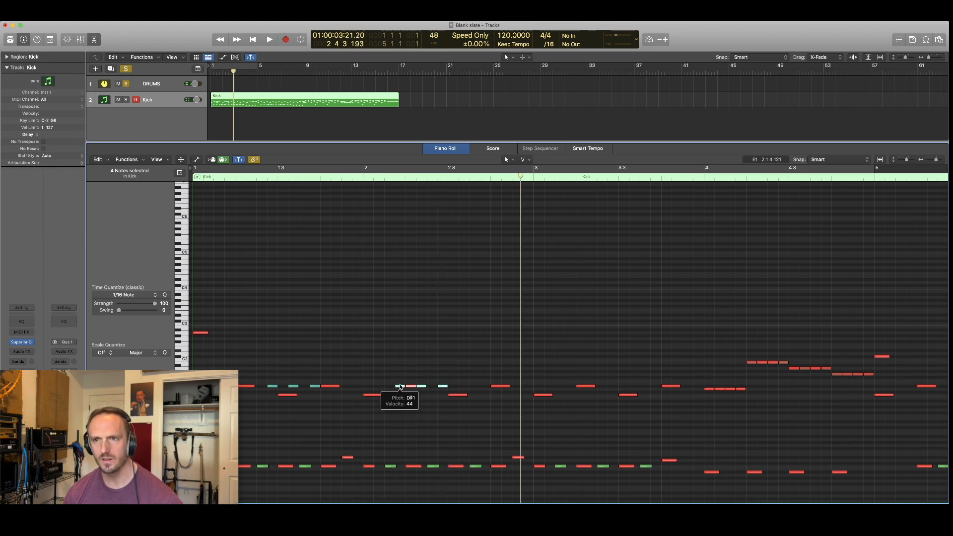
mouse_move(400, 387)
mouse_down()
mouse_move(442, 388)
mouse_move(401, 387)
mouse_up()
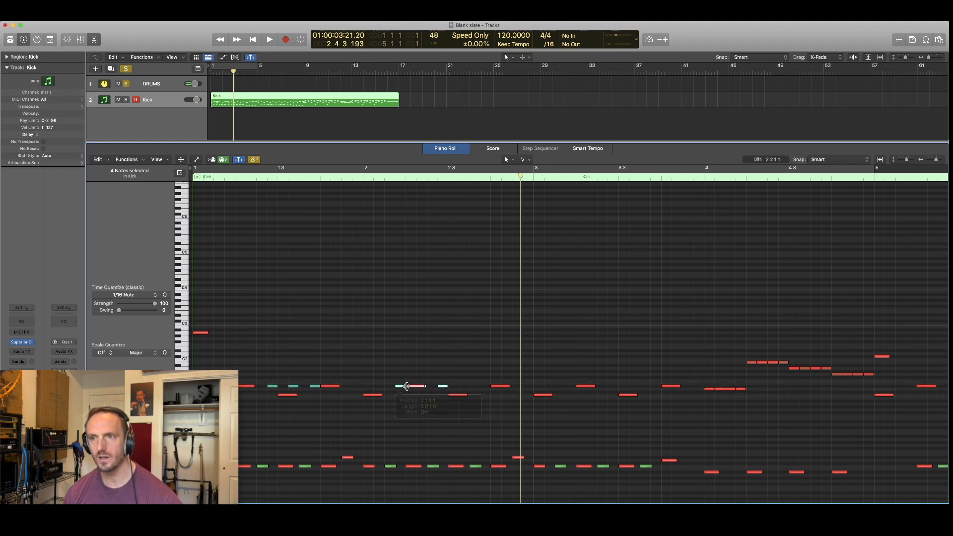
shift+click(411, 386)
drag(399, 388, 440, 388)
key(Return)
key(space)
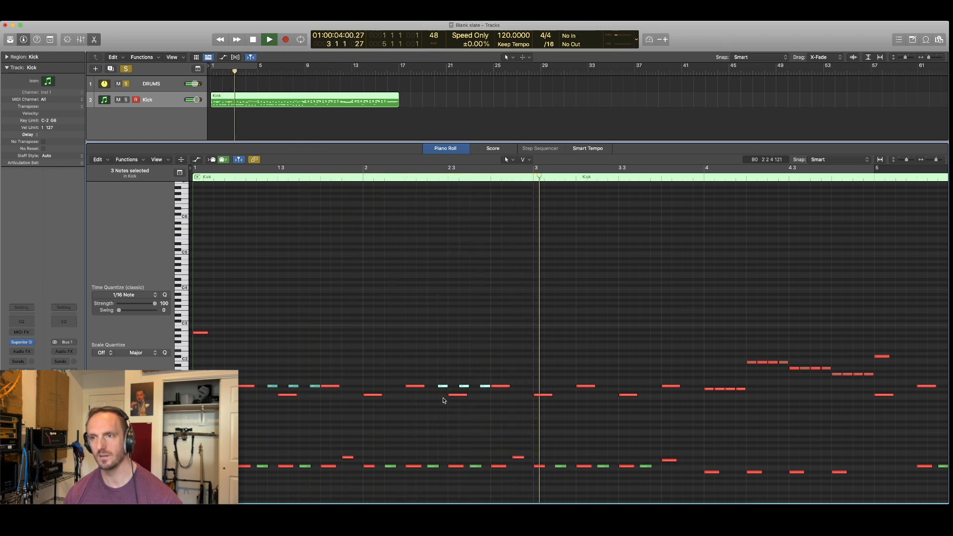
key(space)
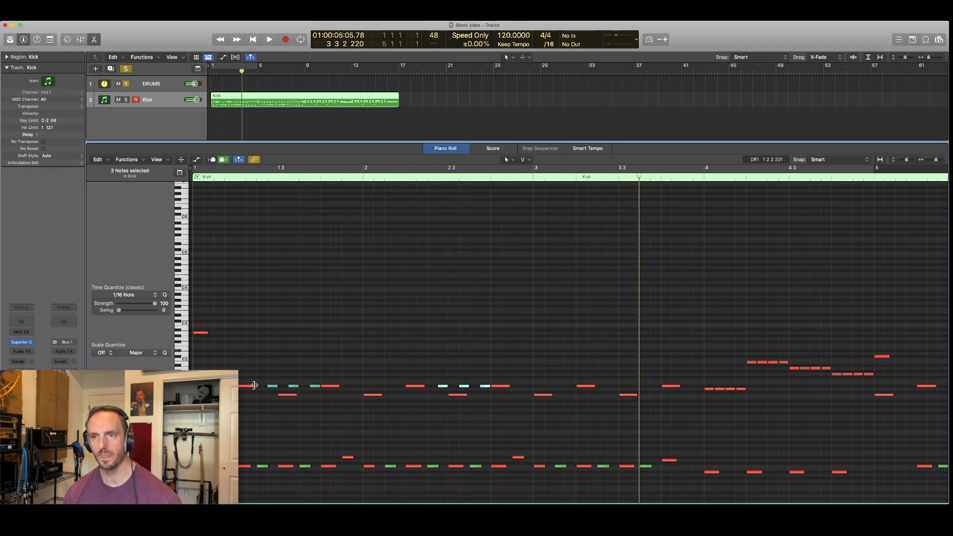
Copy bar 2's three ghost snares into bar 3, starting at 3.2.4, and play through to bar 4
mouse_move(442, 389)
drag(442, 388, 607, 389)
key(space)
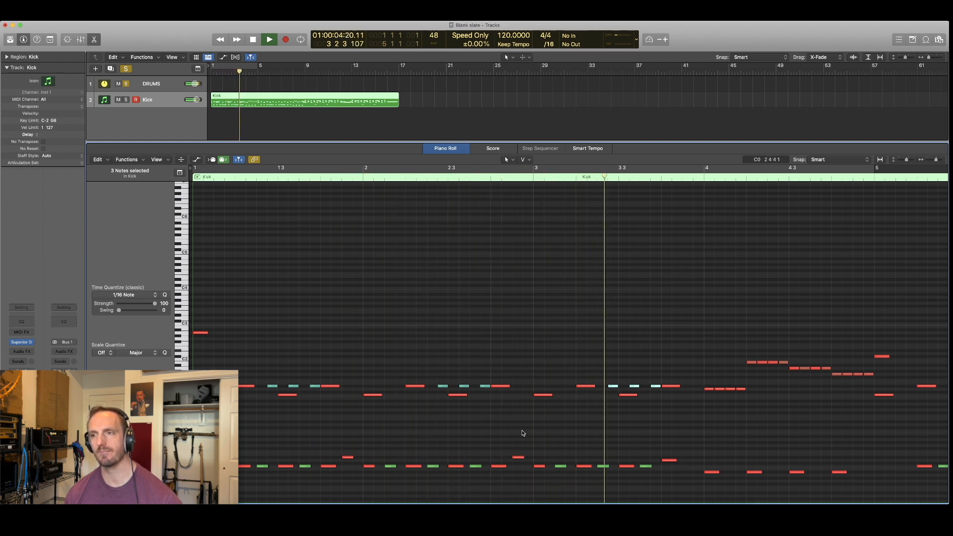
key(space)
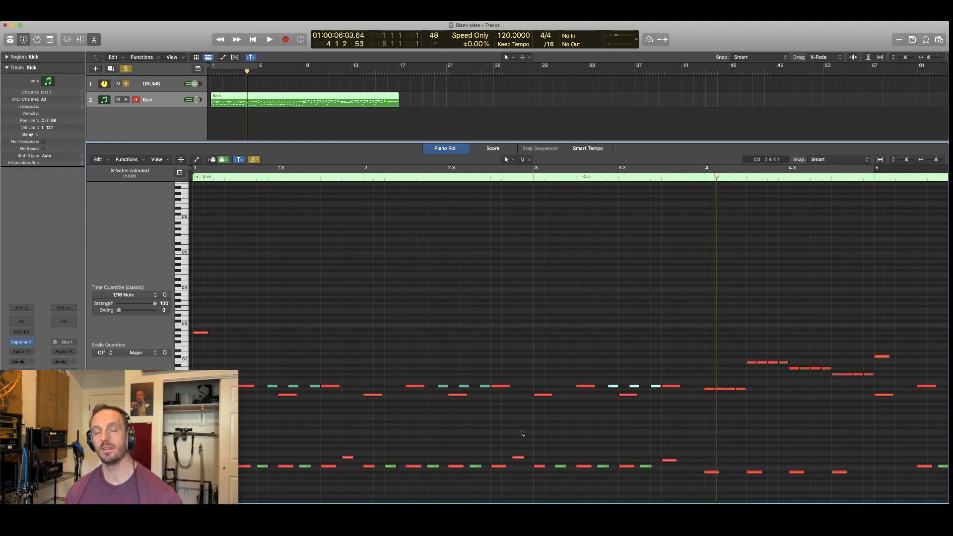